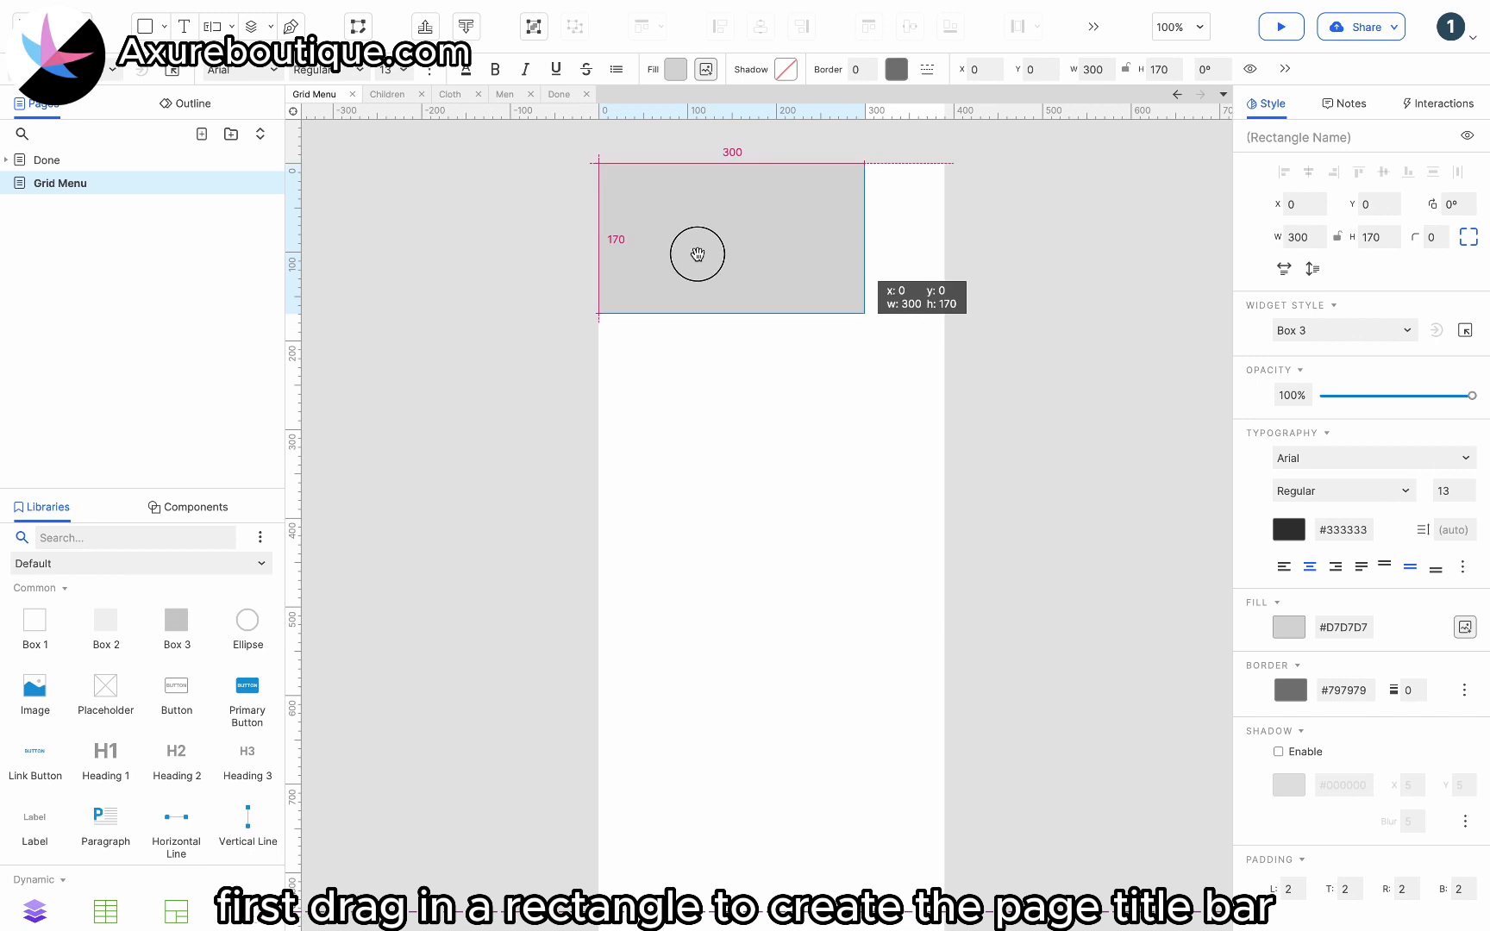
Resize the rectangle to 390 × 60 as a full-width title bar and give it the text "Category".
{"action": "left_click_drag", "start_coordinate": [735, 321], "coordinate": [745, 214]}
{"action": "left_click_drag", "start_coordinate": [865, 191], "coordinate": [942, 190]}
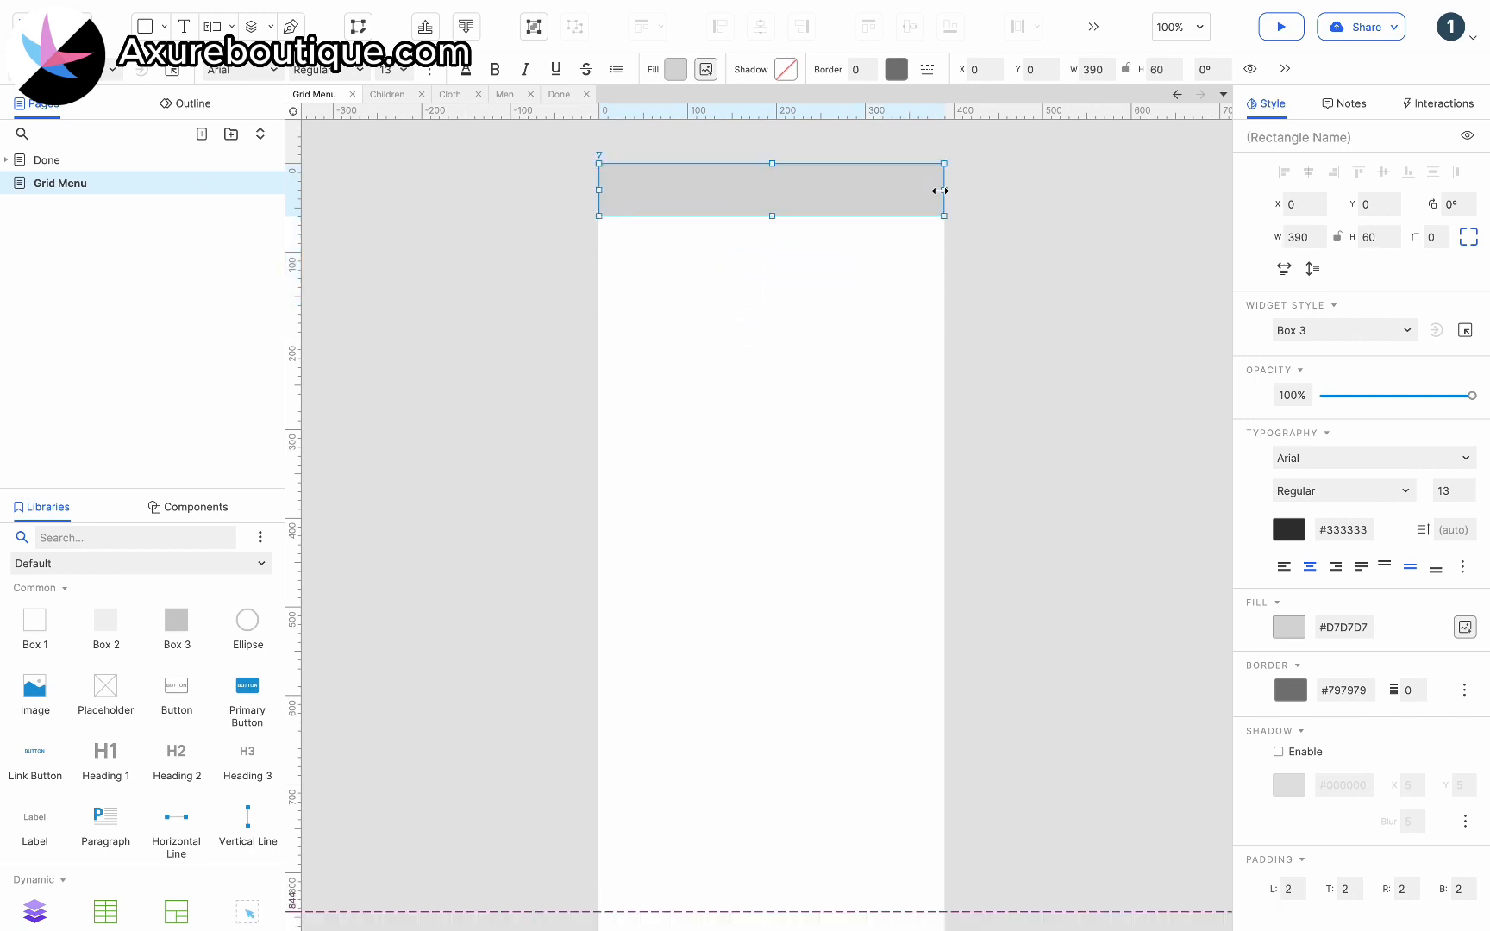
{"action": "double_click", "coordinate": [798, 191]}
{"action": "type", "text": "Categ"}
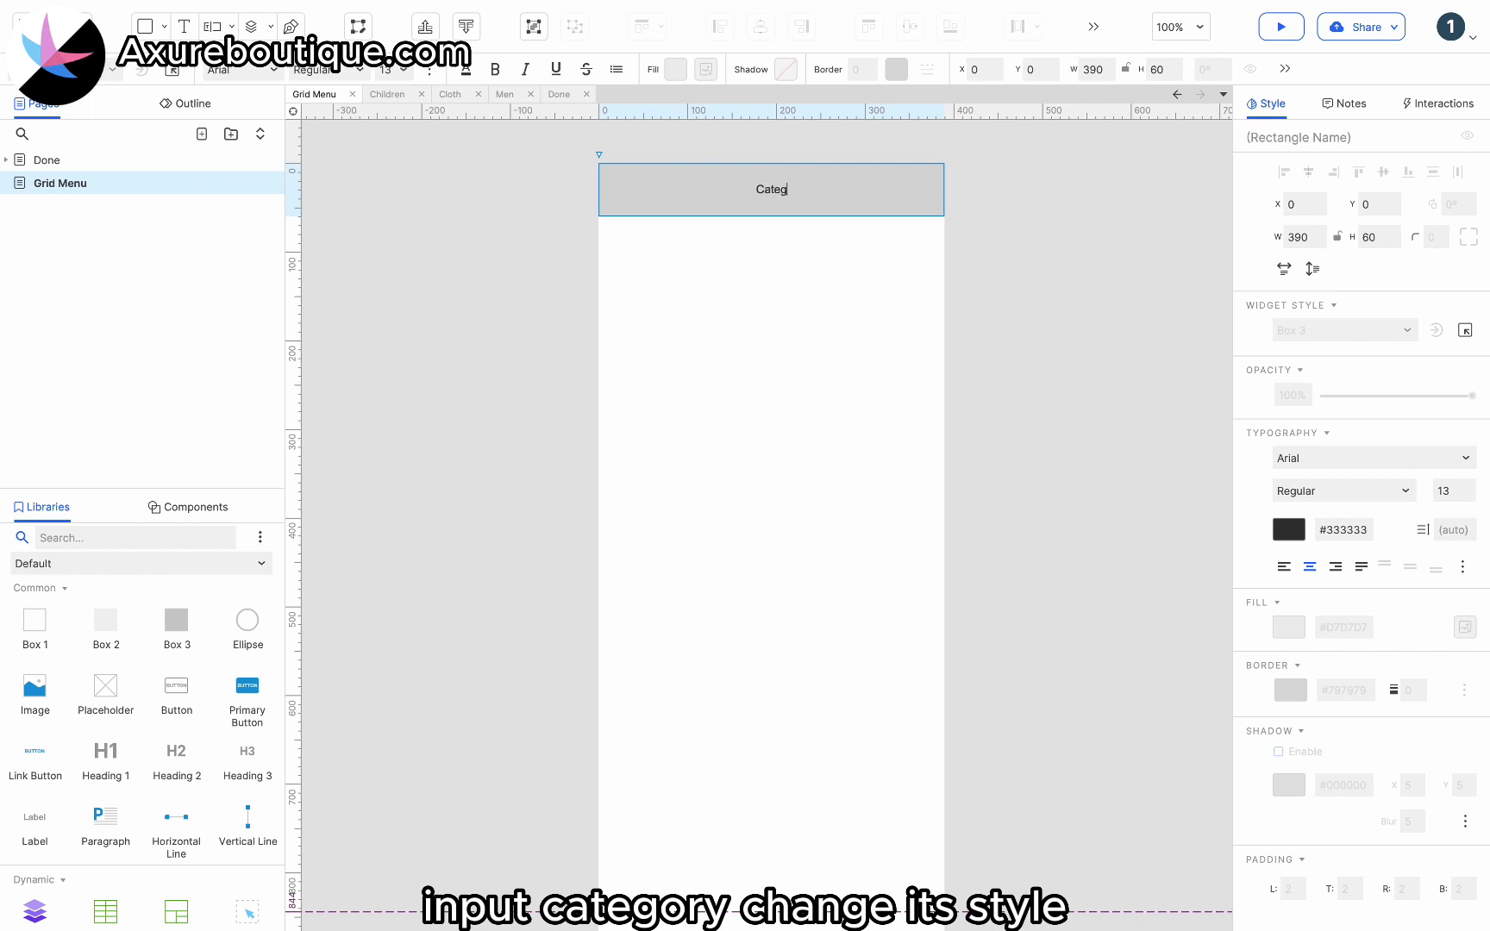
{"action": "left_click", "coordinate": [870, 260]}
{"action": "left_click_drag", "start_coordinate": [871, 259], "coordinate": [328, 125]}
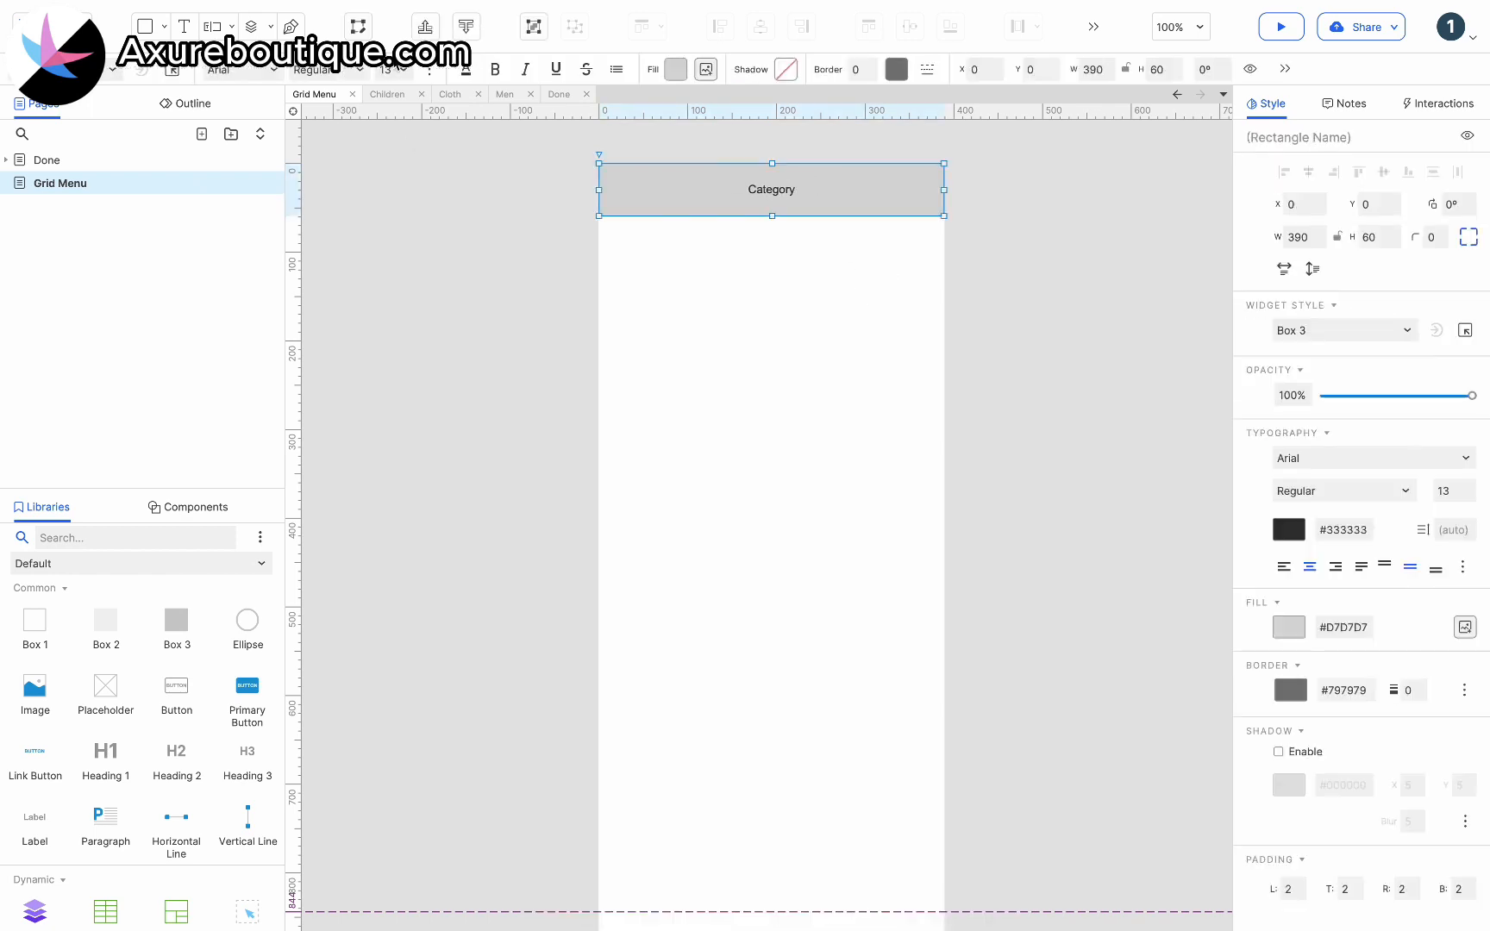
Increase the font size of the "Category" title and make it bold.
{"action": "left_click", "coordinate": [399, 69]}
{"action": "left_click", "coordinate": [390, 318]}
{"action": "left_click", "coordinate": [595, 329]}
{"action": "left_click", "coordinate": [674, 192]}
{"action": "left_click", "coordinate": [495, 69]}
{"action": "left_click", "coordinate": [493, 303]}
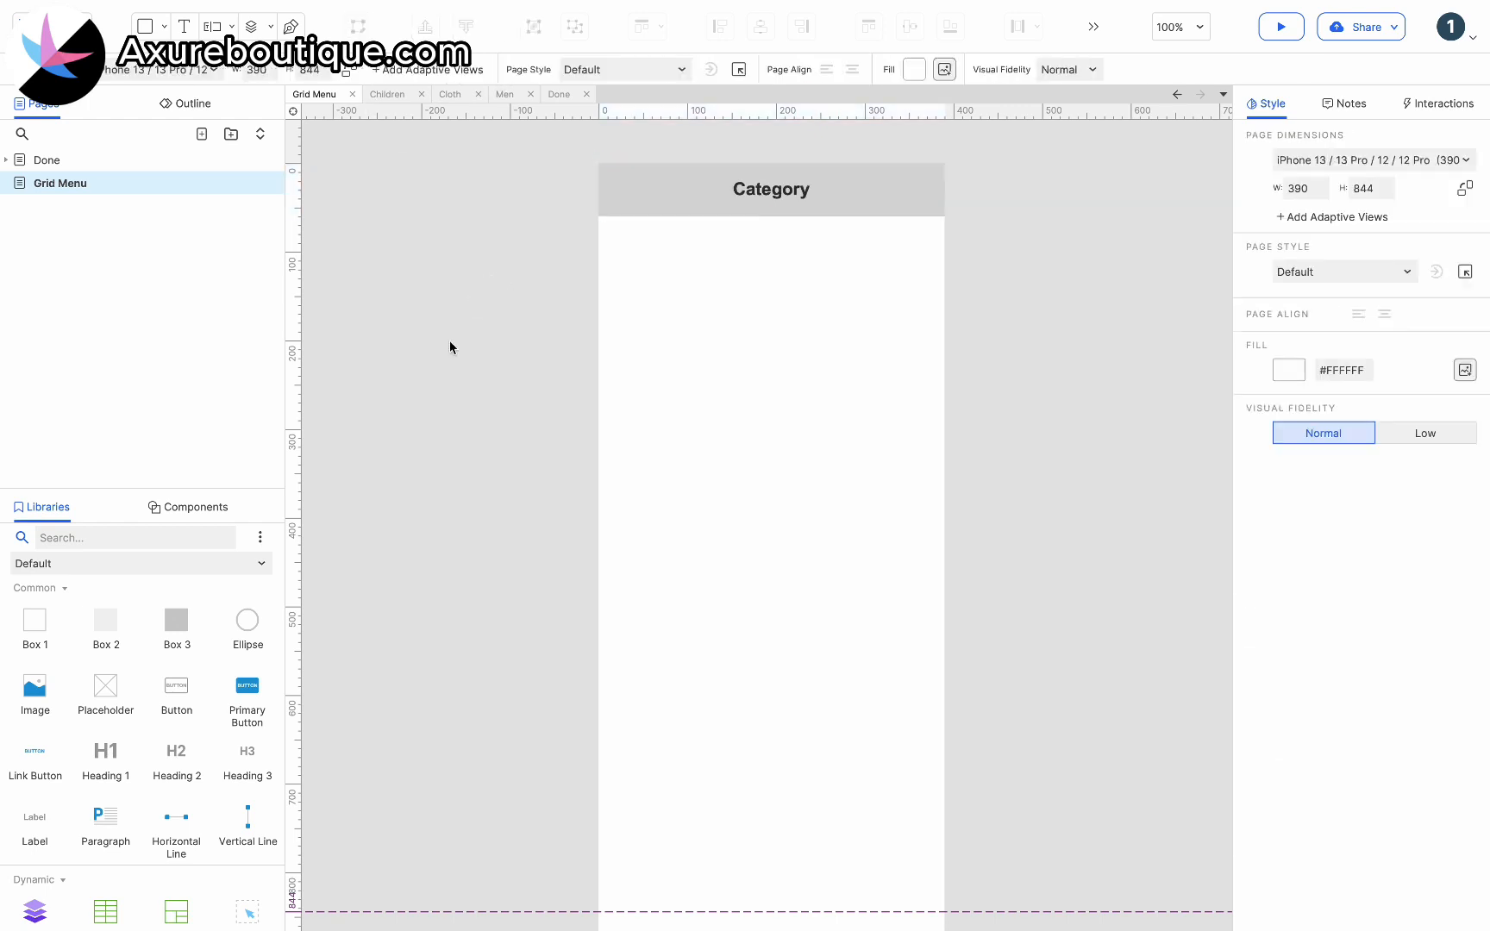
Add a Box 3 rectangle directly below the title bar, sized 390 × 27, with the text "Category 1".
{"action": "left_click_drag", "start_coordinate": [178, 613], "coordinate": [595, 216]}
{"action": "left_click_drag", "start_coordinate": [732, 363], "coordinate": [750, 237]}
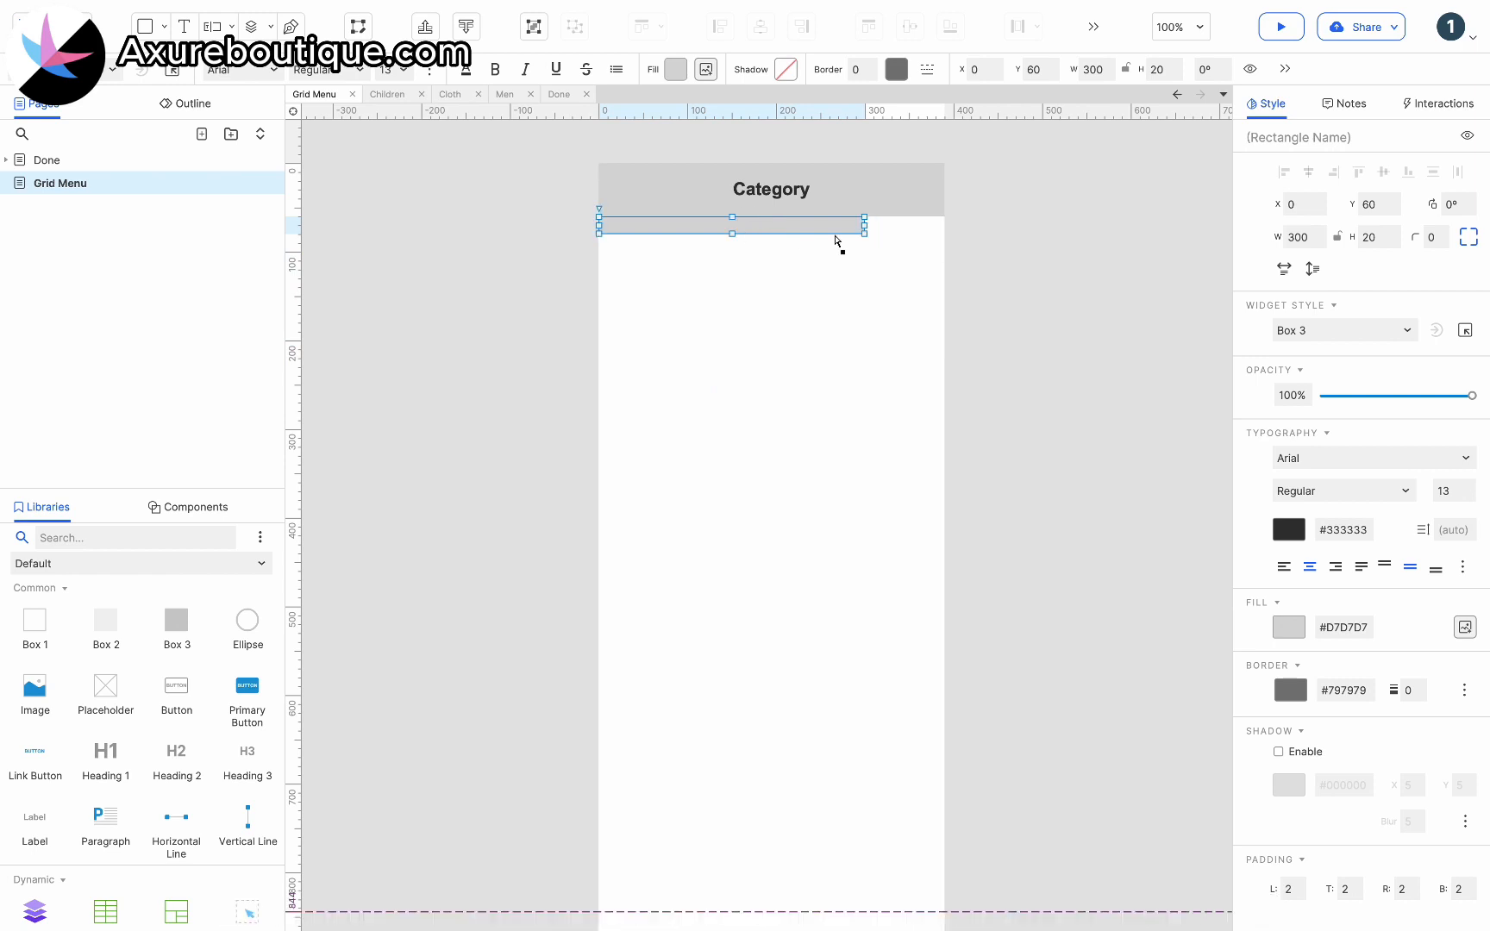
{"action": "left_click_drag", "start_coordinate": [865, 226], "coordinate": [944, 226]}
{"action": "double_click", "coordinate": [663, 229]}
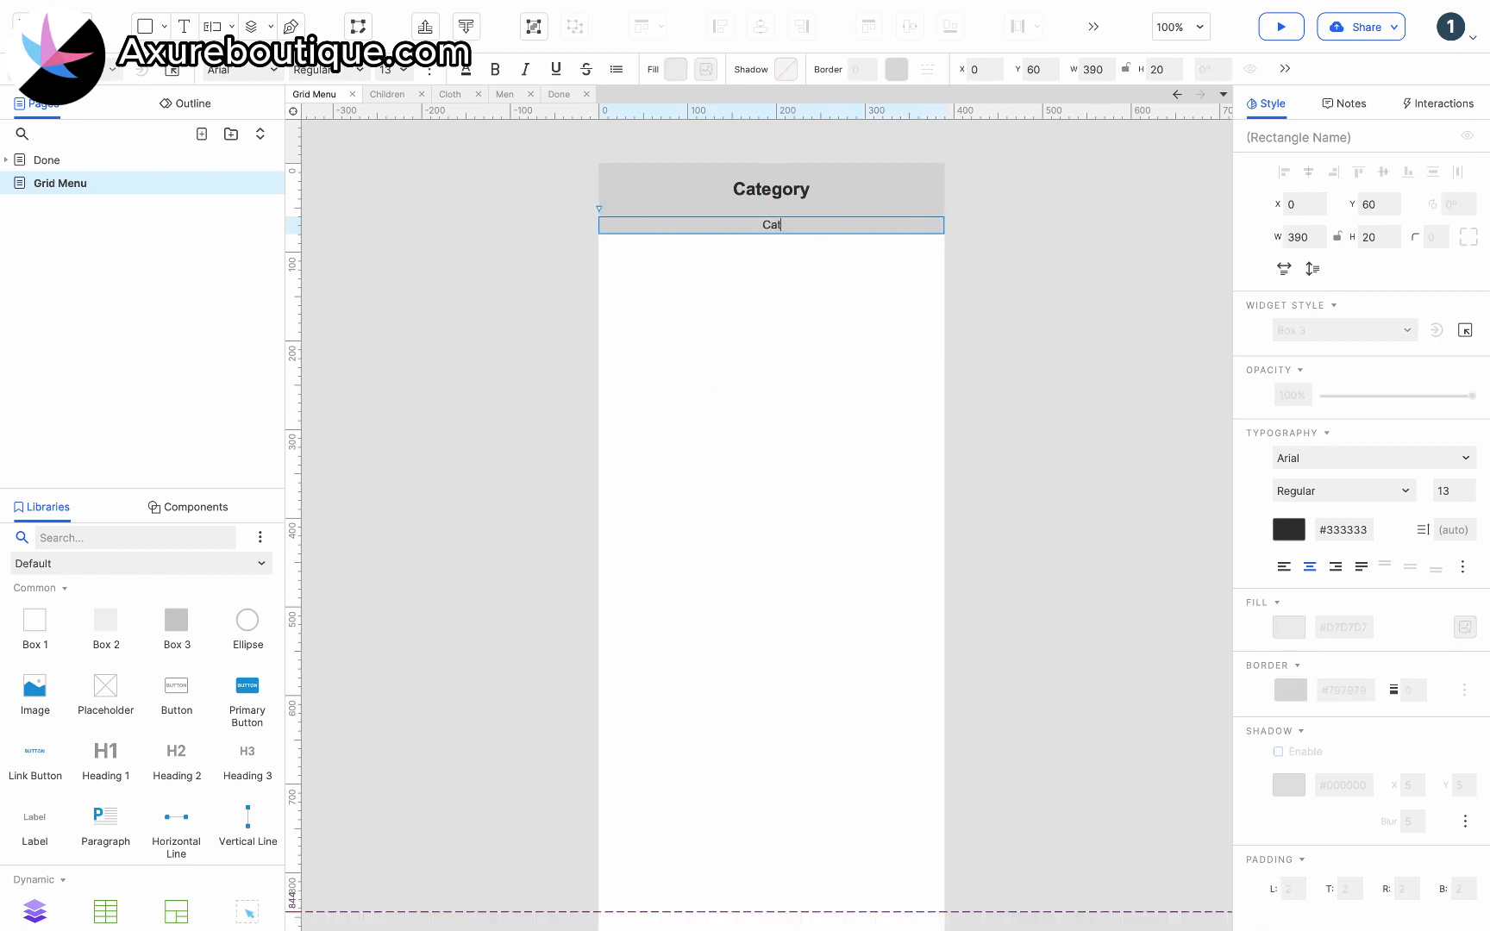
{"action": "left_click", "coordinate": [725, 237]}
{"action": "left_click_drag", "start_coordinate": [772, 233], "coordinate": [776, 240]}
Fill the "Category 1" bar with black (#000000) and set its text color to white (#FFFFFF).
{"action": "left_click", "coordinate": [677, 72]}
{"action": "left_click", "coordinate": [686, 210]}
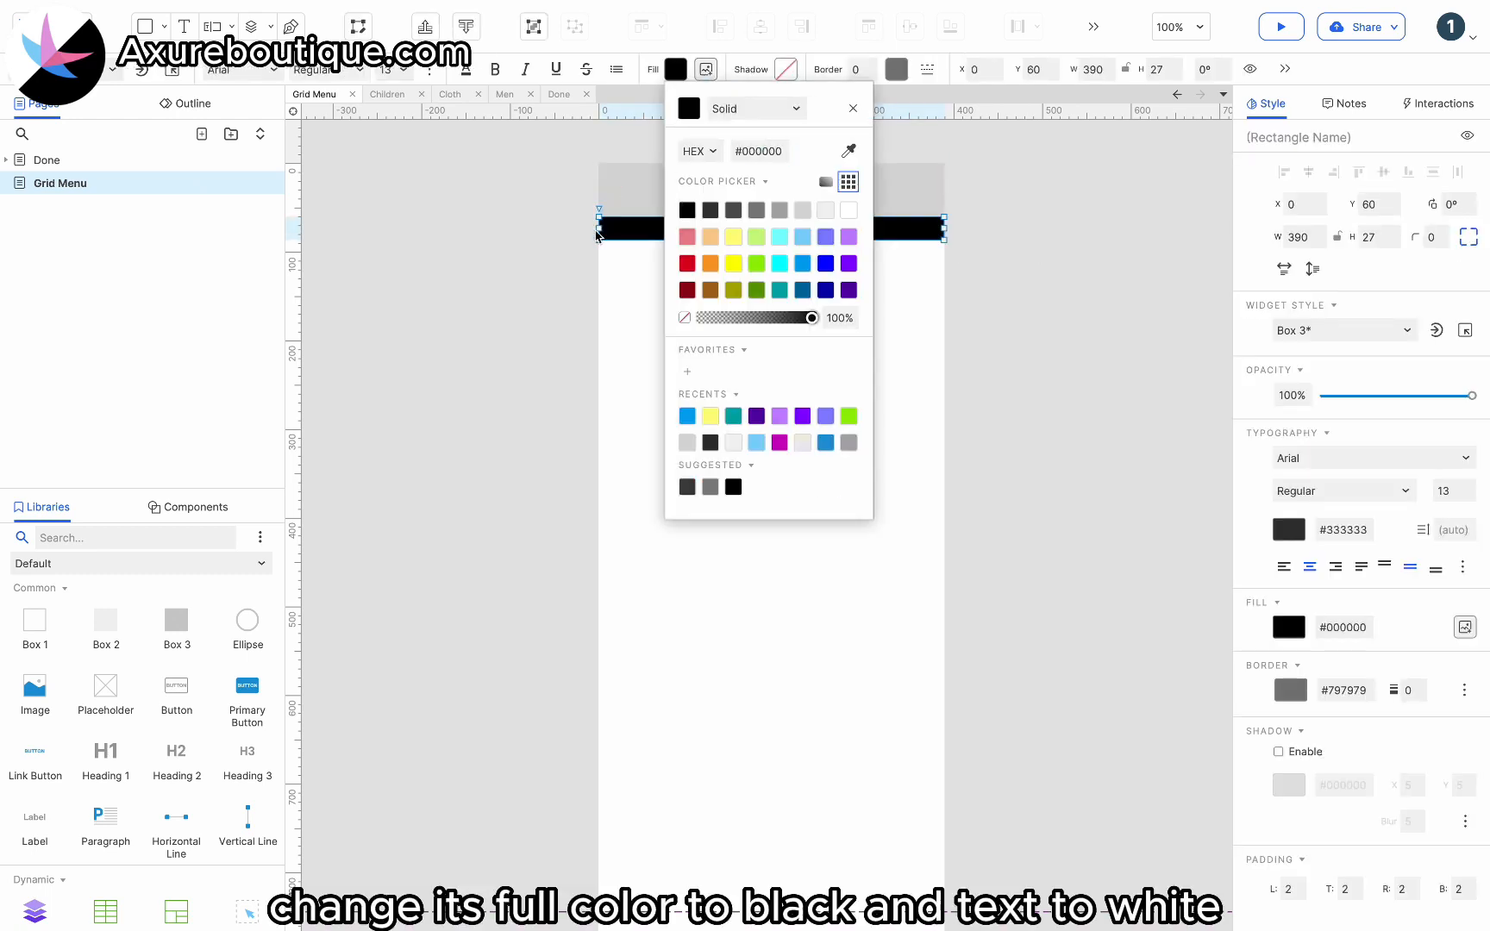
{"action": "left_click", "coordinate": [612, 239]}
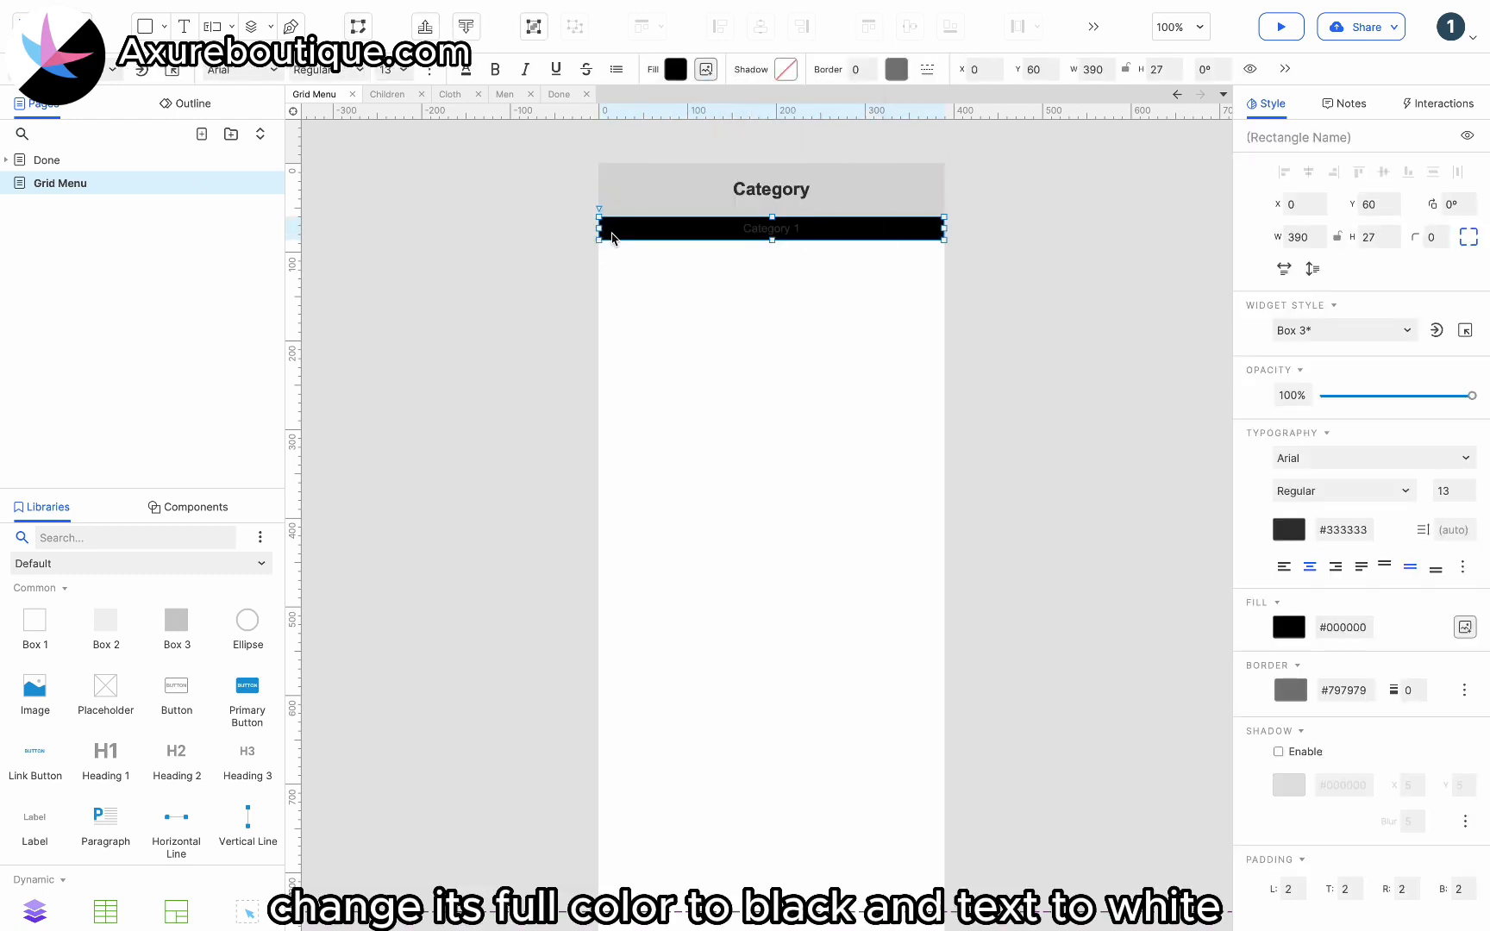
{"action": "left_click", "coordinate": [466, 71]}
{"action": "left_click", "coordinate": [638, 209]}
{"action": "left_click", "coordinate": [1316, 819]}
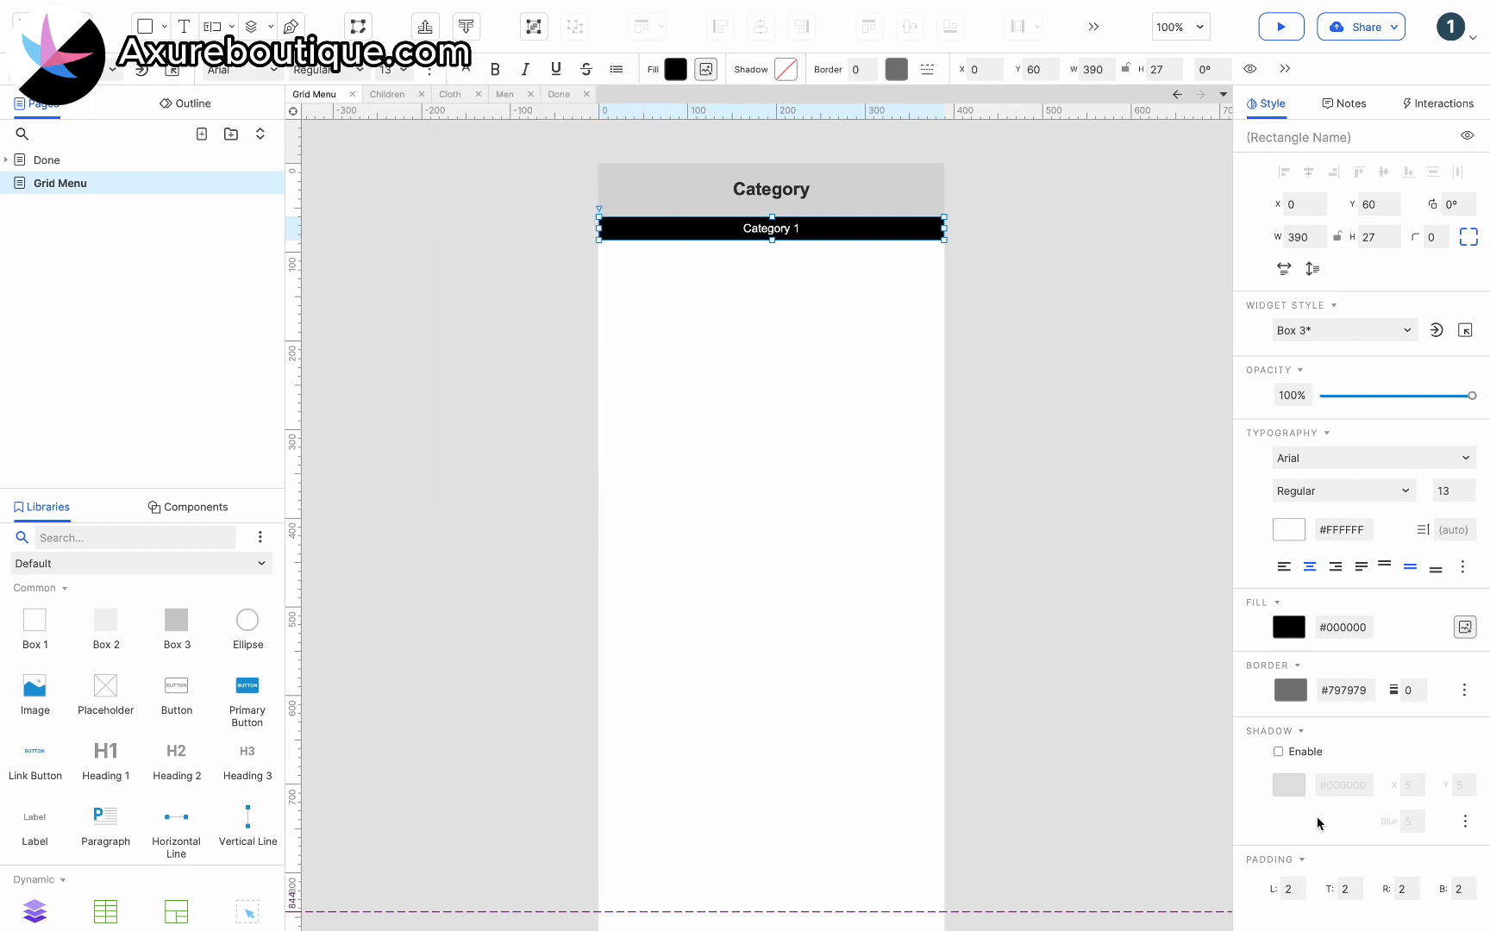
Left-align the "Category 1" text and set its left padding to 12.
{"action": "left_click", "coordinate": [1284, 566]}
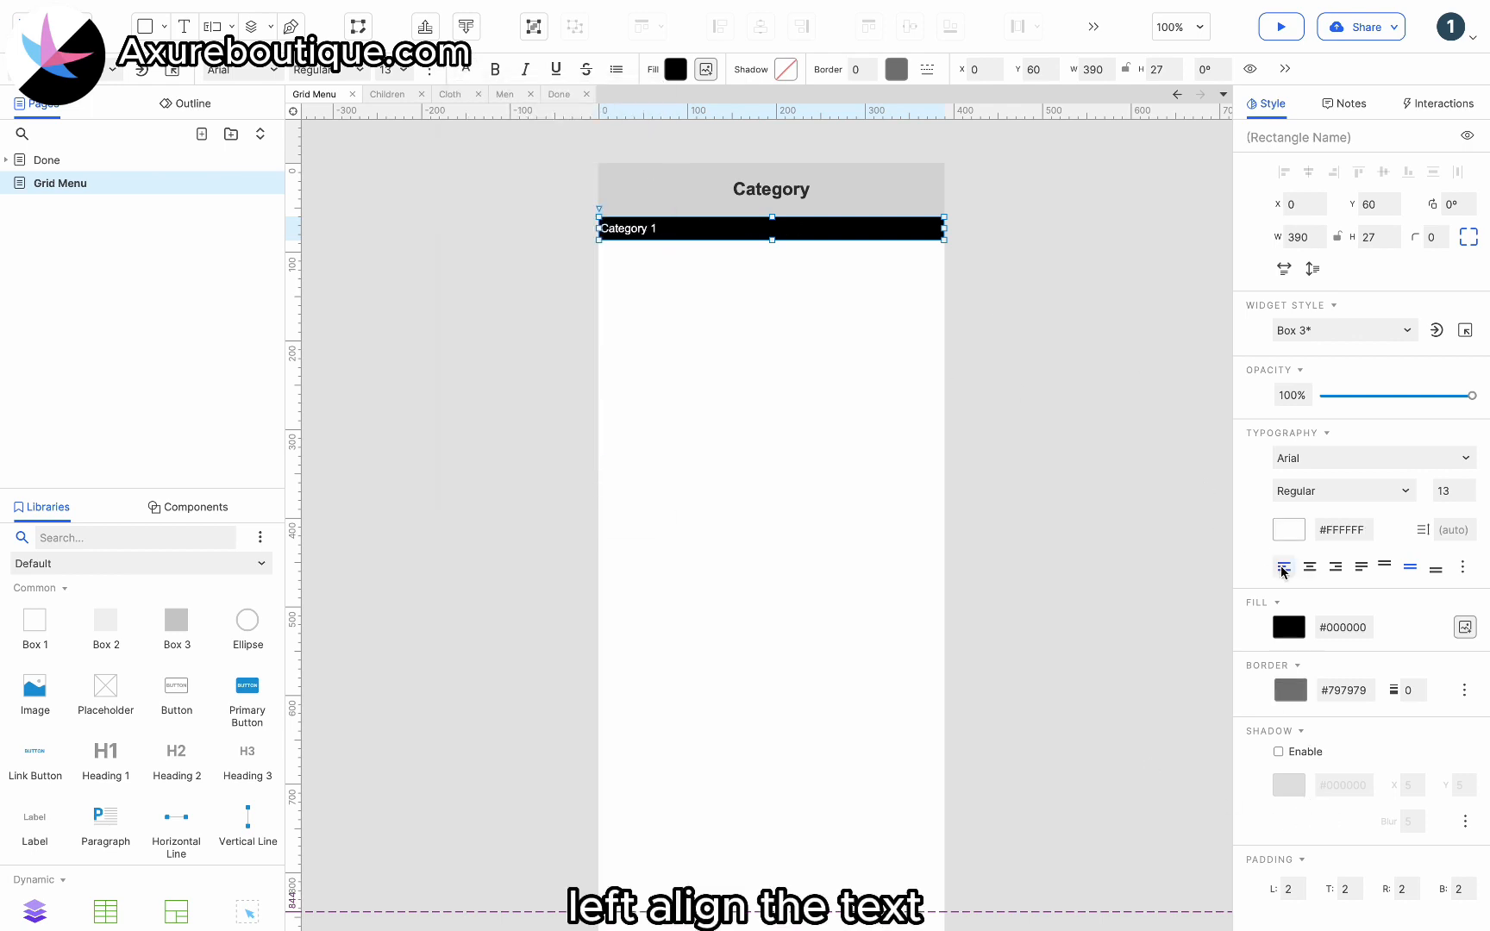
{"action": "key", "text": "Return"}
{"action": "left_click", "coordinate": [831, 516]}
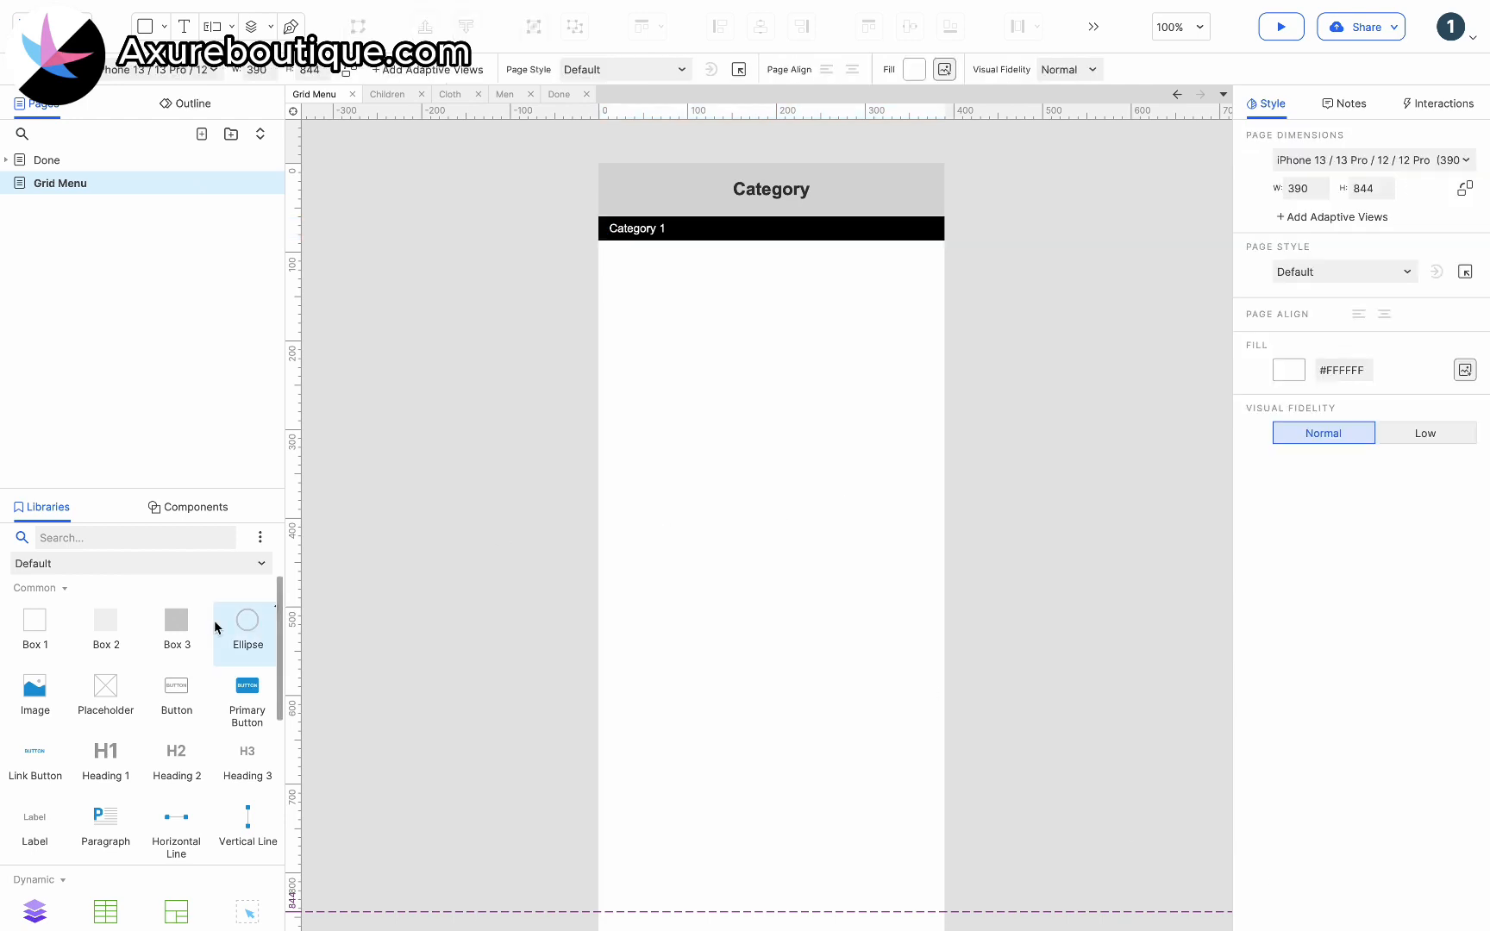
Add a 195 × 195 Box 3 square under the left half of the "Category 1" bar and copy it to the right half.
{"action": "left_click_drag", "start_coordinate": [177, 621], "coordinate": [601, 238]}
{"action": "left_click_drag", "start_coordinate": [860, 394], "coordinate": [685, 412]}
{"action": "left_click_drag", "start_coordinate": [703, 343], "coordinate": [864, 333]}
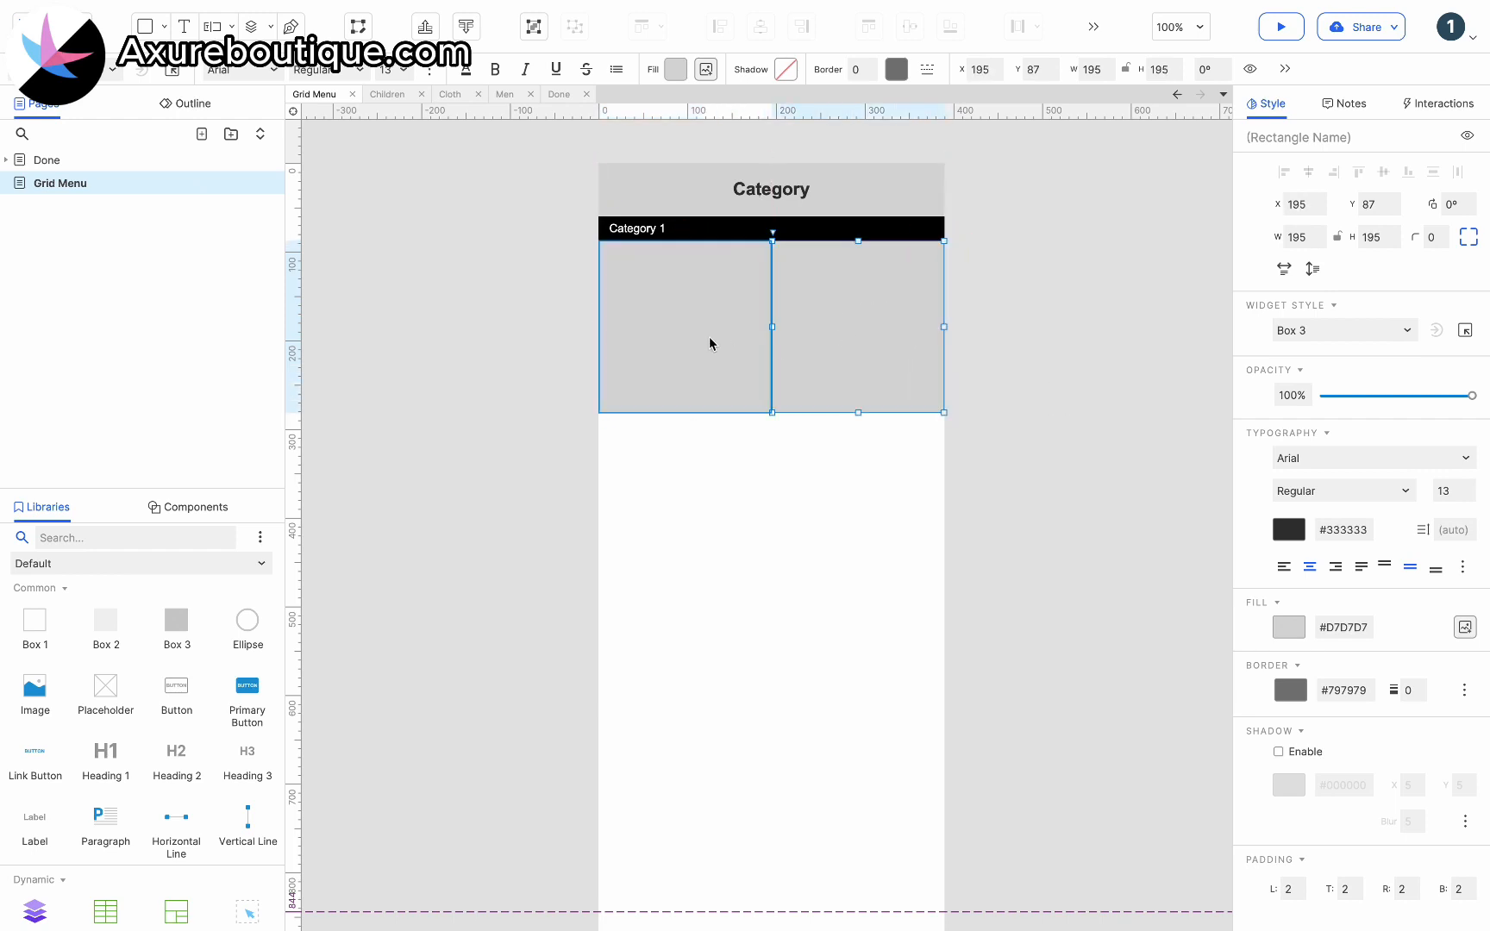
Place a third gray box directly below the two squares, spanning the page at 390 × 195.
{"action": "left_click", "coordinate": [703, 333], "text": "shift"}
{"action": "left_click", "coordinate": [704, 341]}
{"action": "left_click_drag", "start_coordinate": [704, 341], "coordinate": [943, 496]}
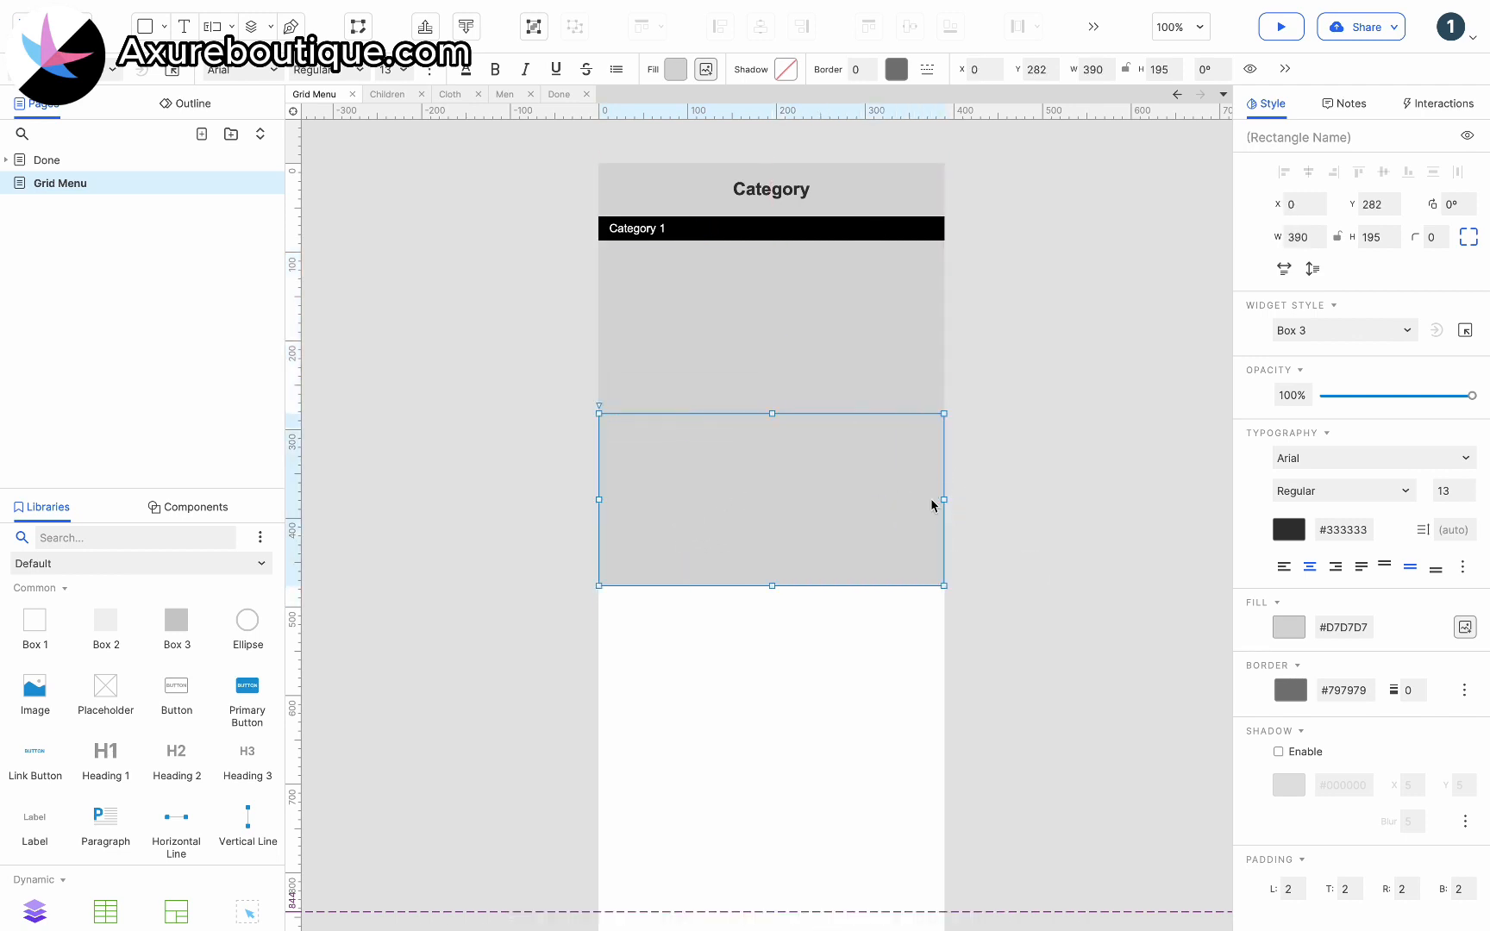
{"action": "key", "text": "ctrl+z"}
{"action": "key", "text": "ctrl+z"}
Label the left square "Toys" and set its font size to 20.
{"action": "double_click", "coordinate": [695, 283]}
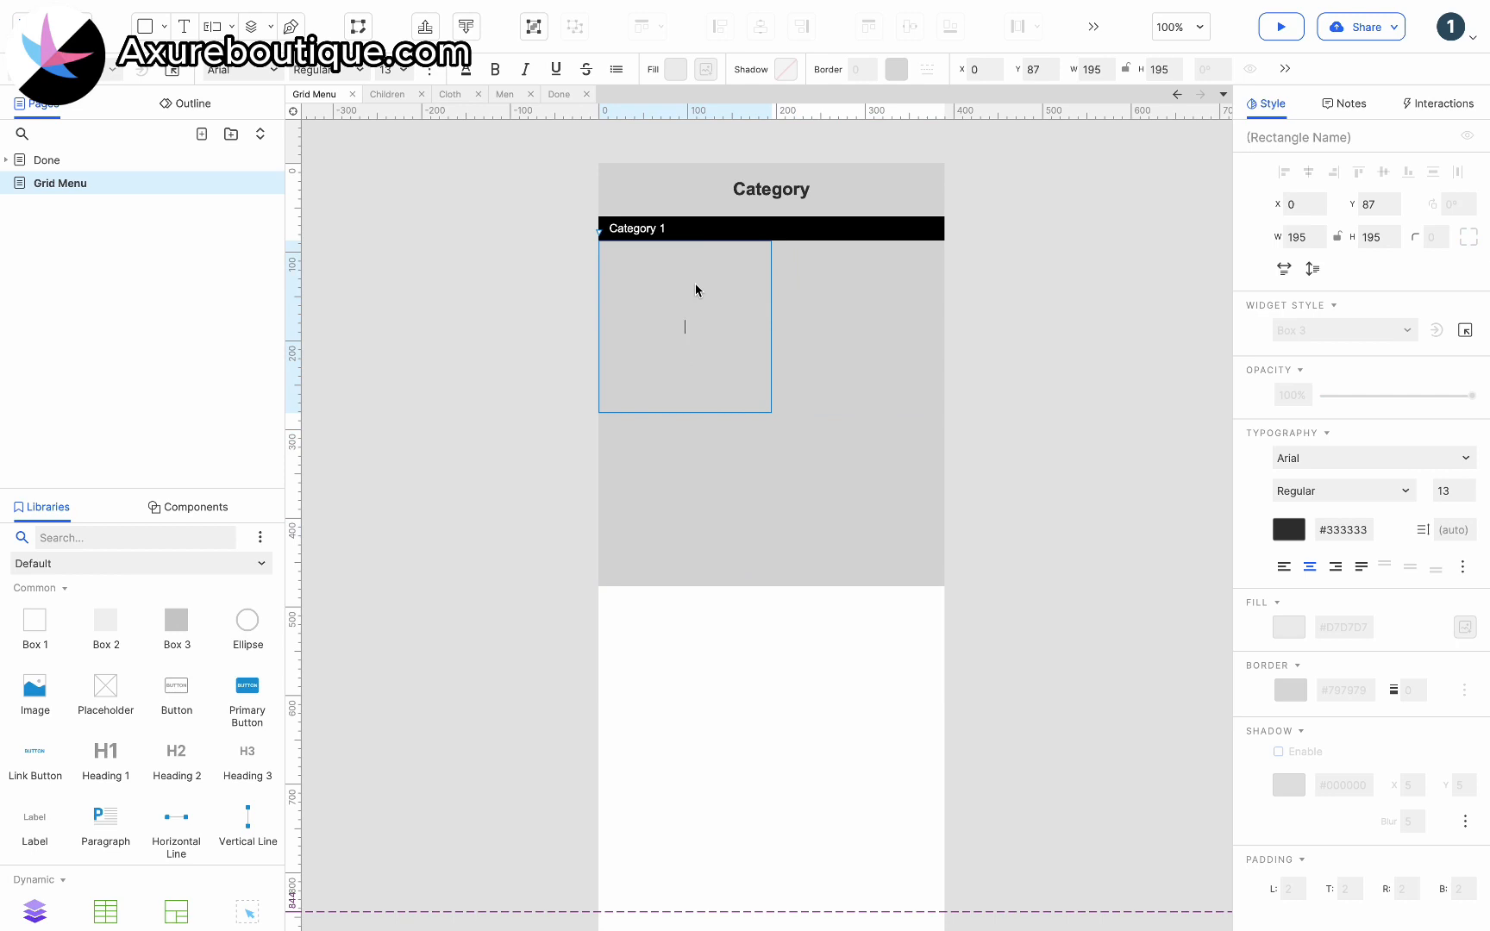
{"action": "type", "text": "Toys"}
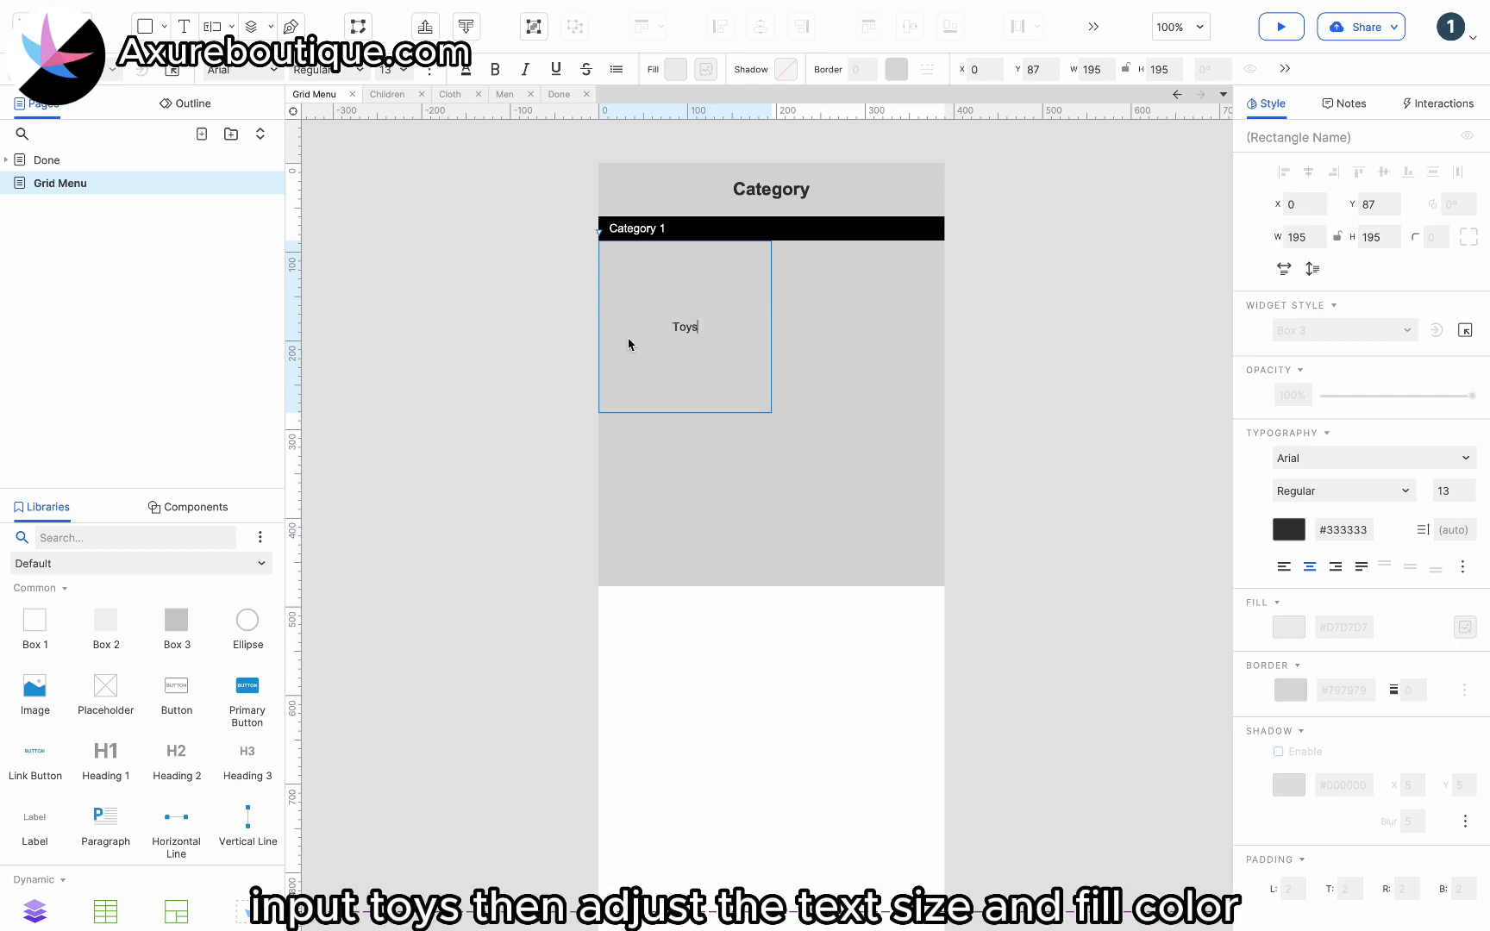
{"action": "key", "text": "Escape"}
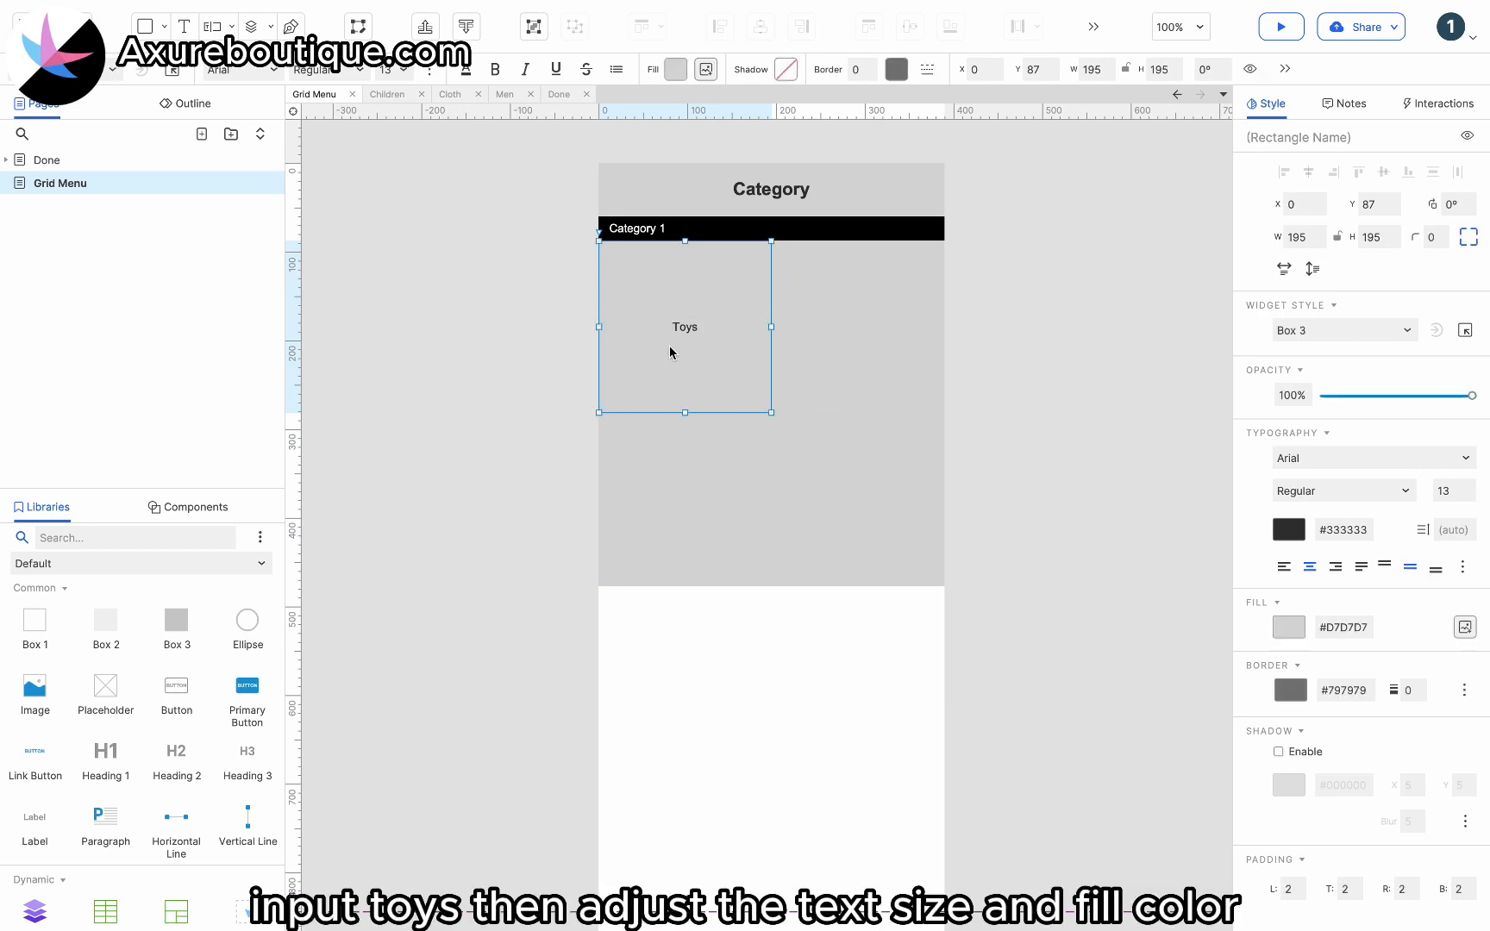
{"action": "left_click", "coordinate": [398, 69]}
{"action": "left_click", "coordinate": [400, 342]}
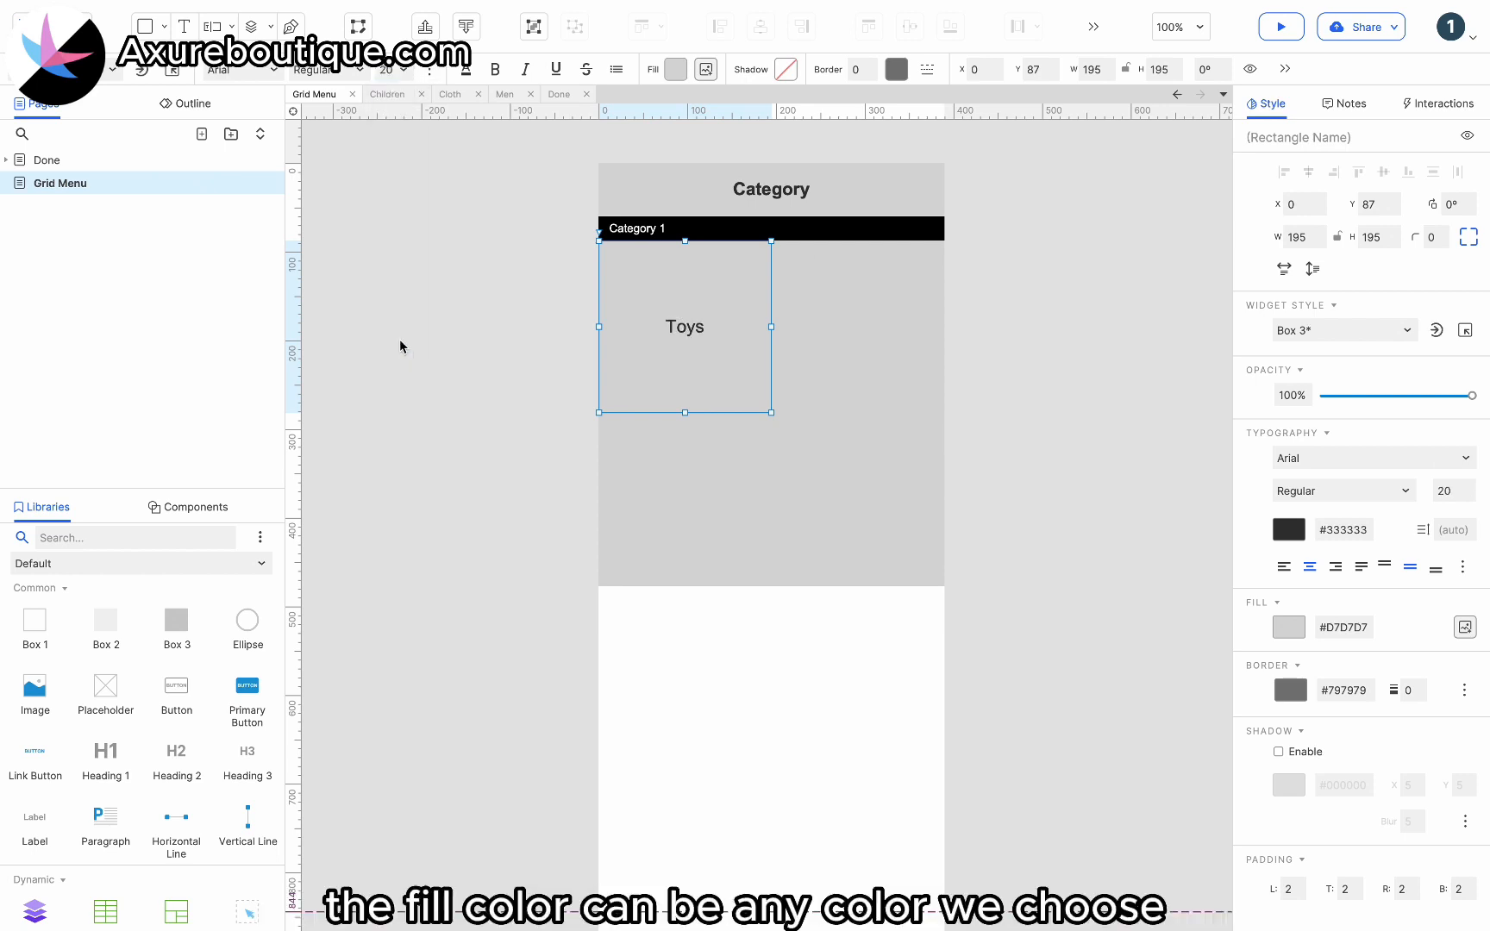
Fill the "Toys" square with light orange and the square beside it with light green (#CAF982).
{"action": "left_click", "coordinate": [676, 72]}
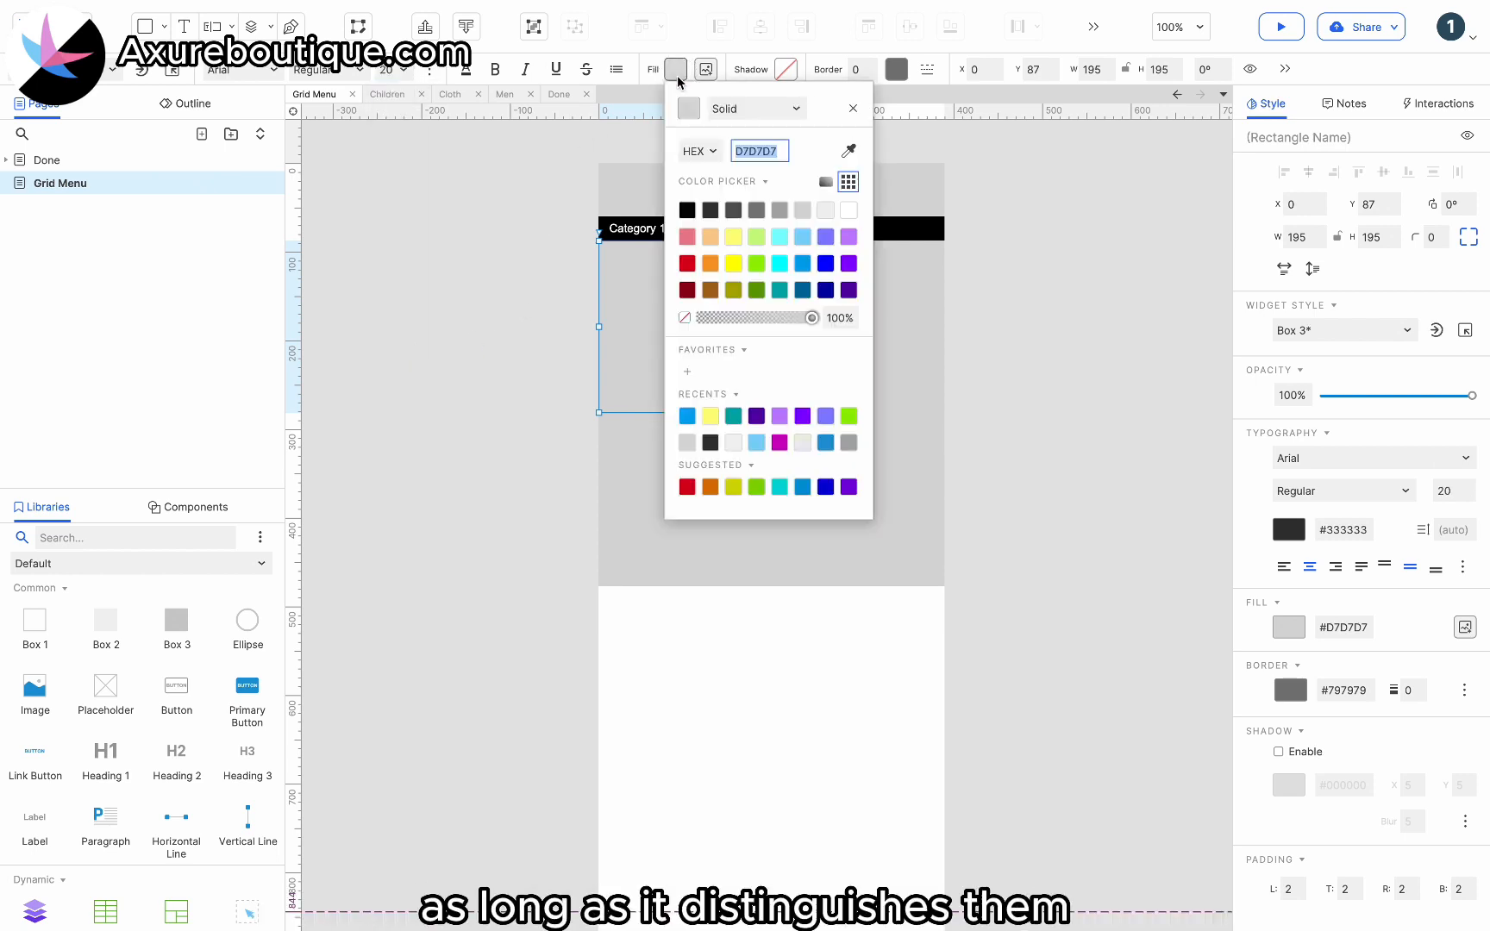
{"action": "left_click", "coordinate": [710, 236]}
{"action": "left_click", "coordinate": [632, 282]}
{"action": "left_click", "coordinate": [842, 326]}
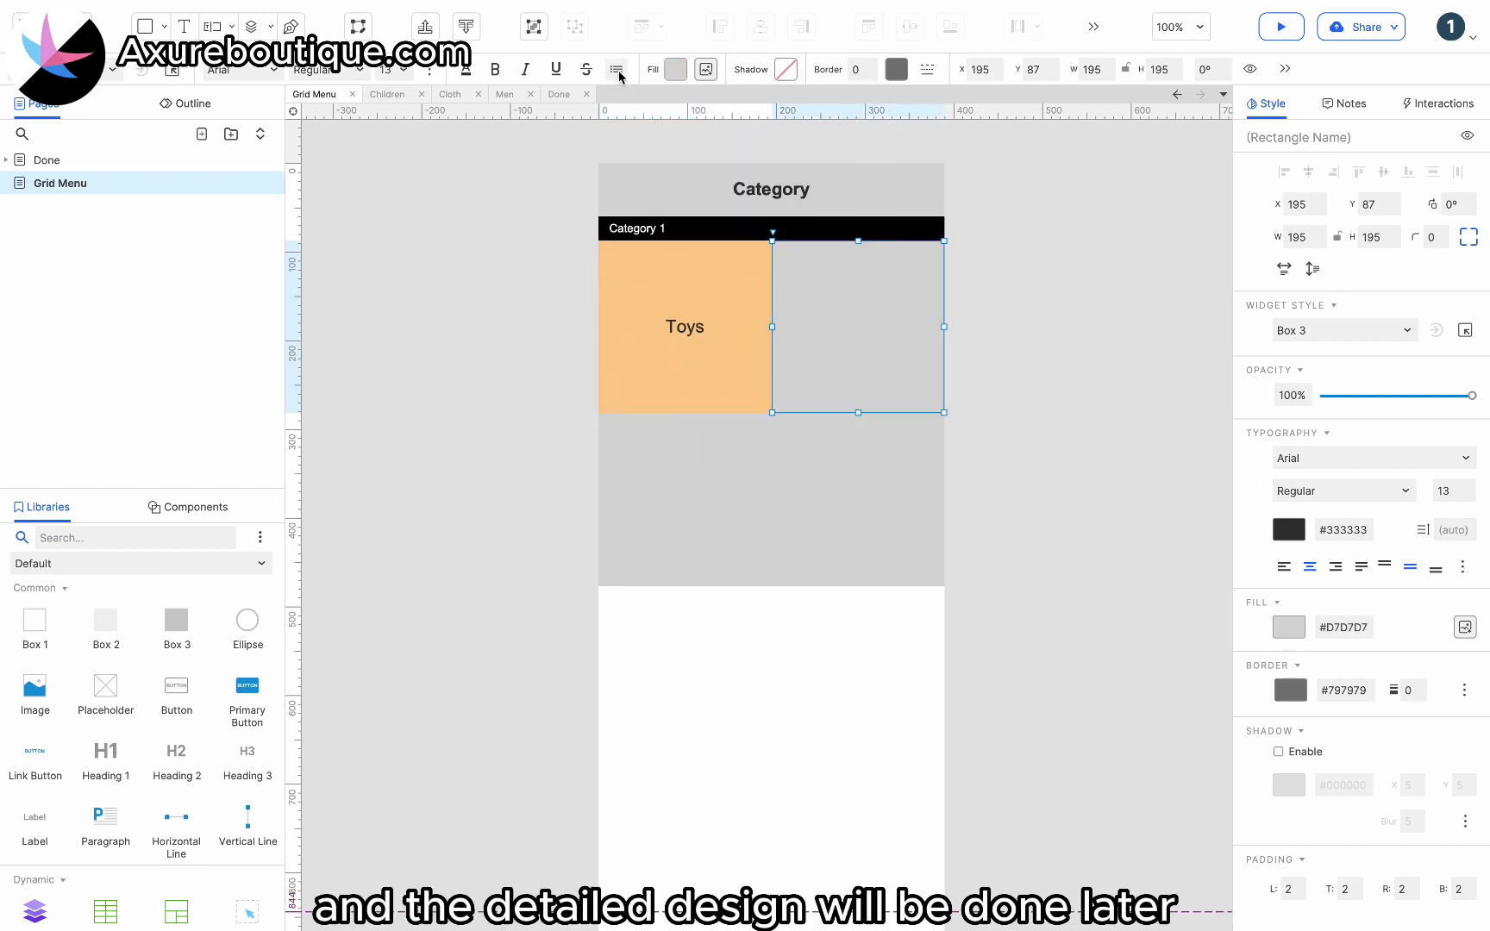
{"action": "left_click", "coordinate": [686, 75]}
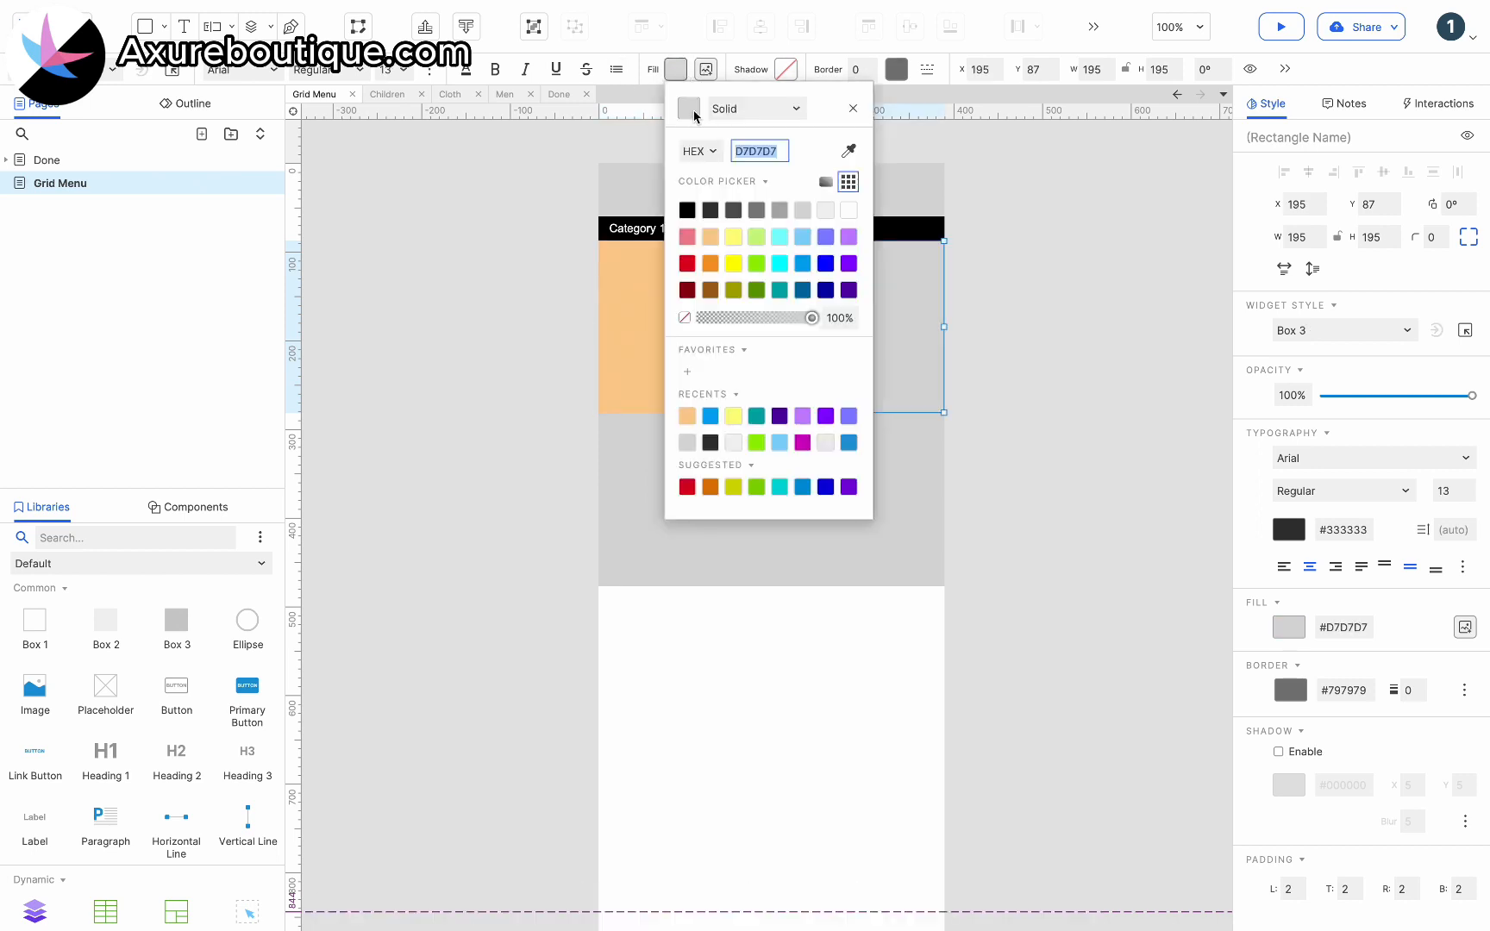
{"action": "left_click", "coordinate": [754, 238]}
{"action": "left_click", "coordinate": [857, 320]}
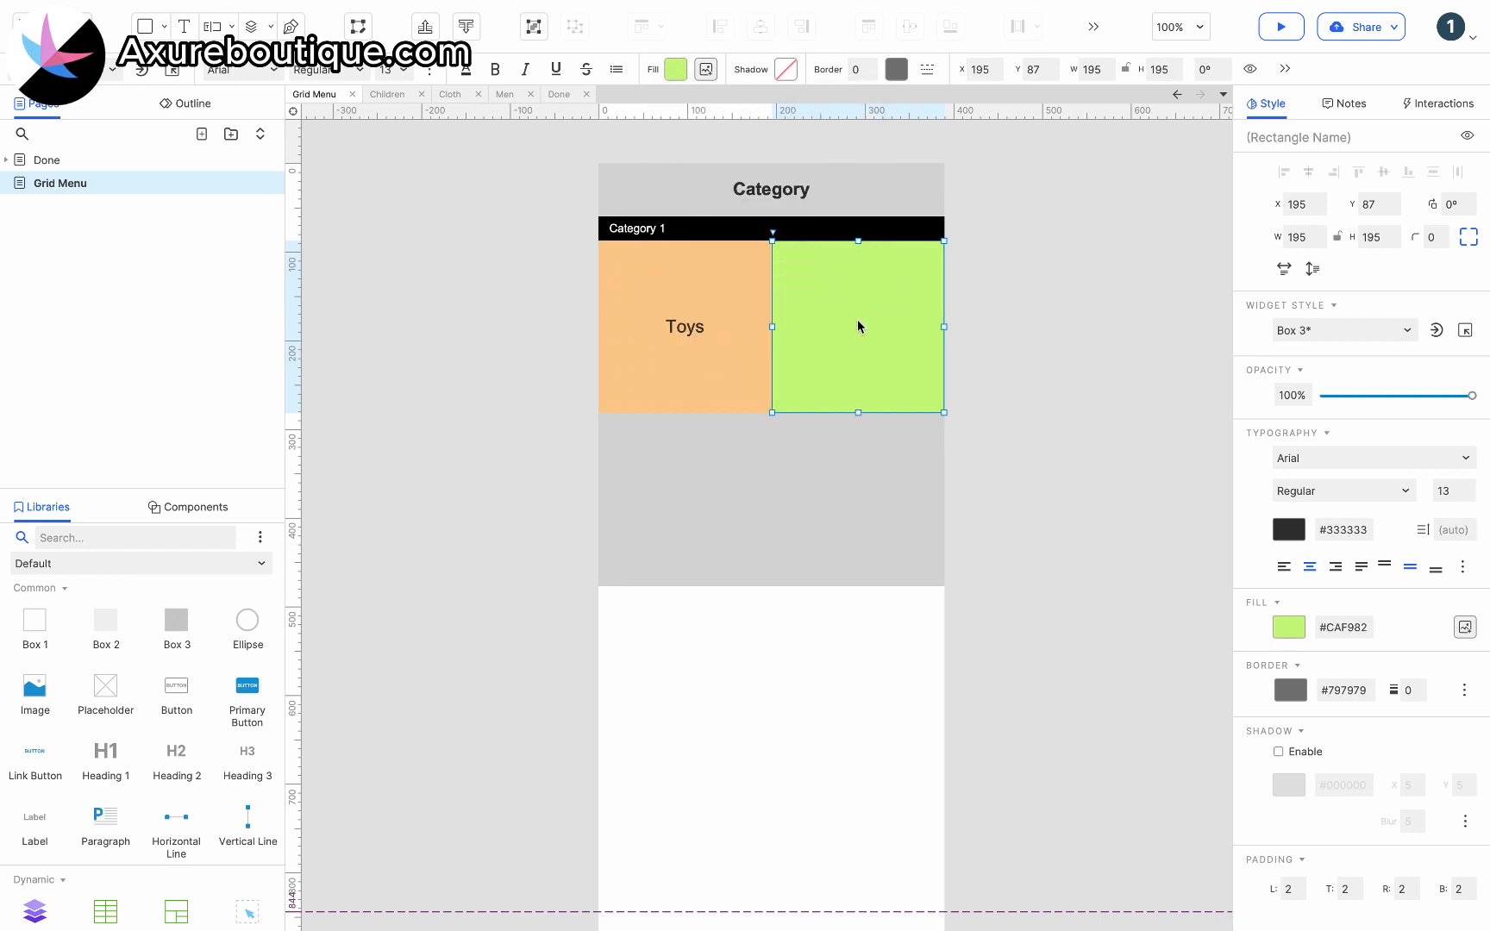
Label the light green square "Books" and set its font size to 20.
{"action": "double_click", "coordinate": [857, 320]}
{"action": "type", "text": "Books"}
{"action": "left_click", "coordinate": [852, 396]}
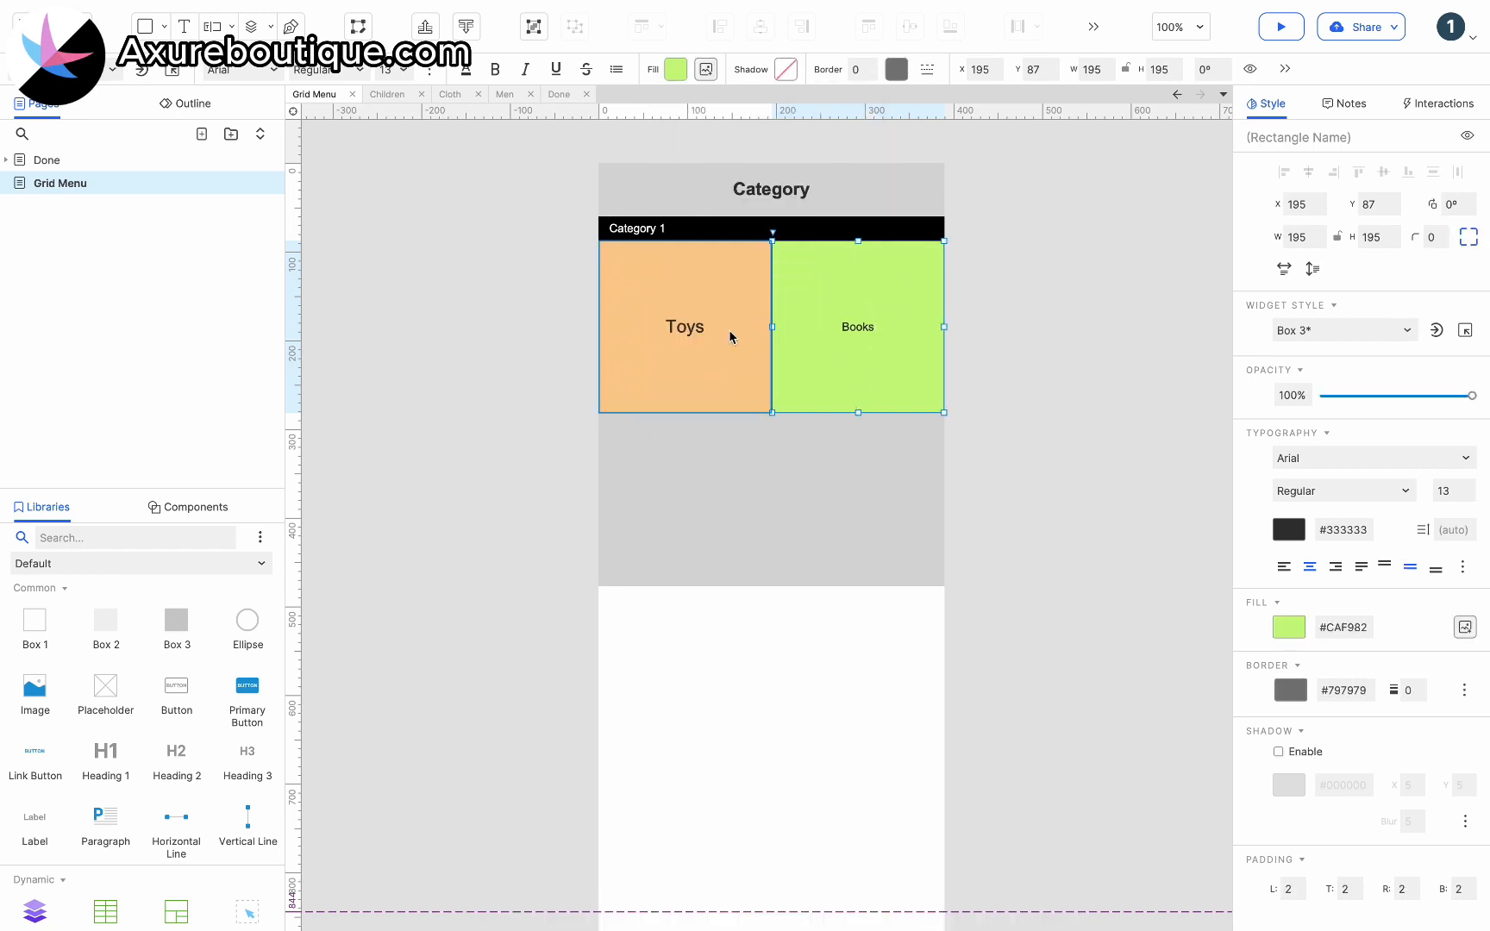
{"action": "left_click", "coordinate": [403, 69]}
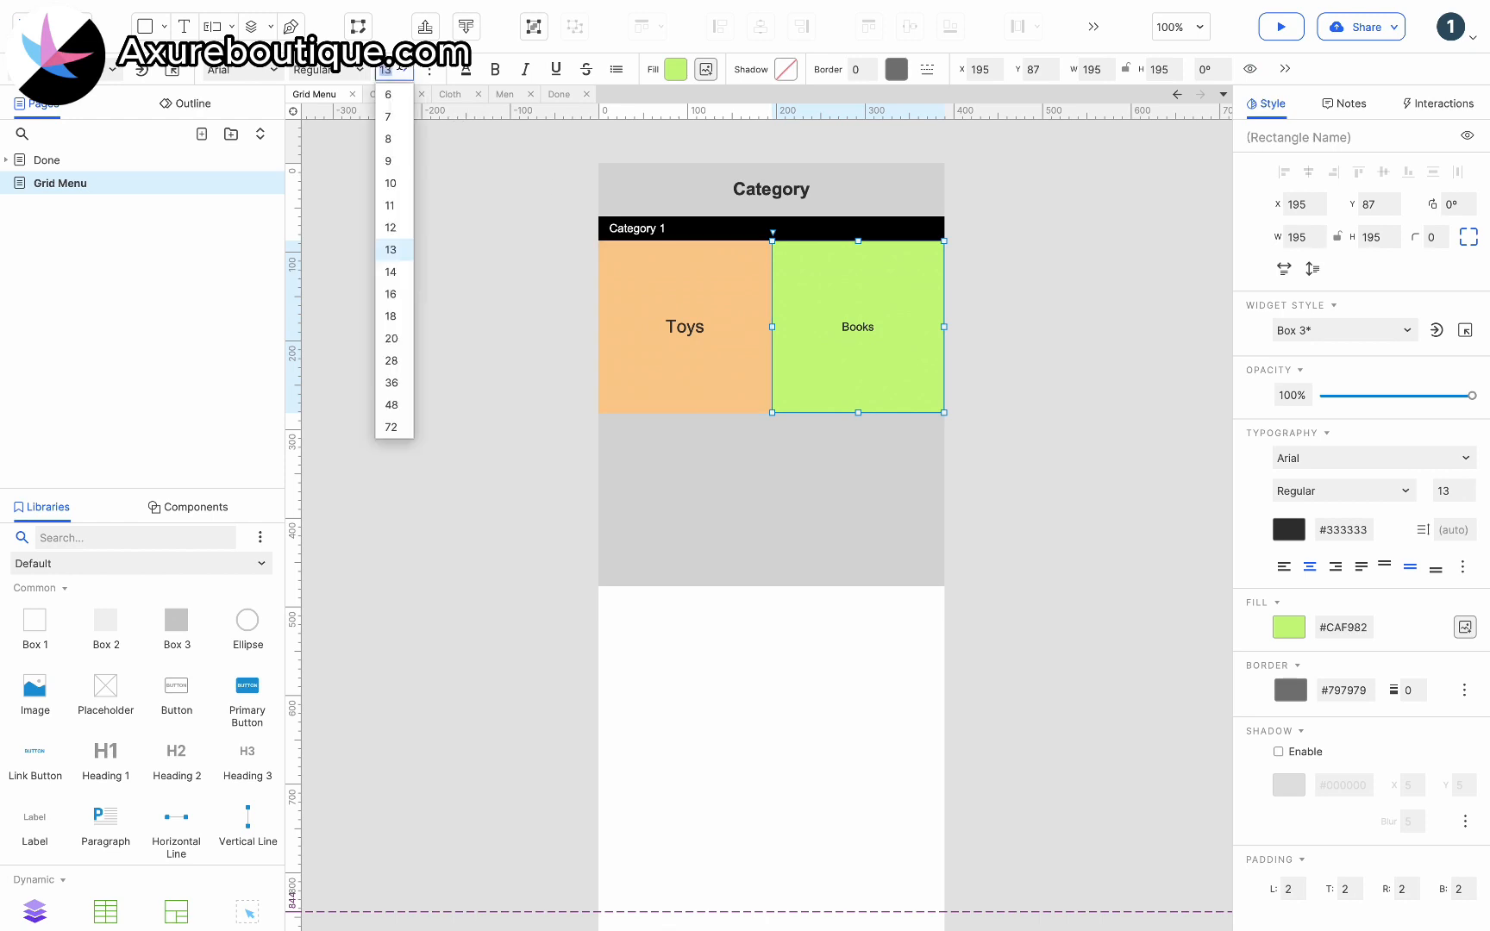
{"action": "left_click", "coordinate": [392, 338]}
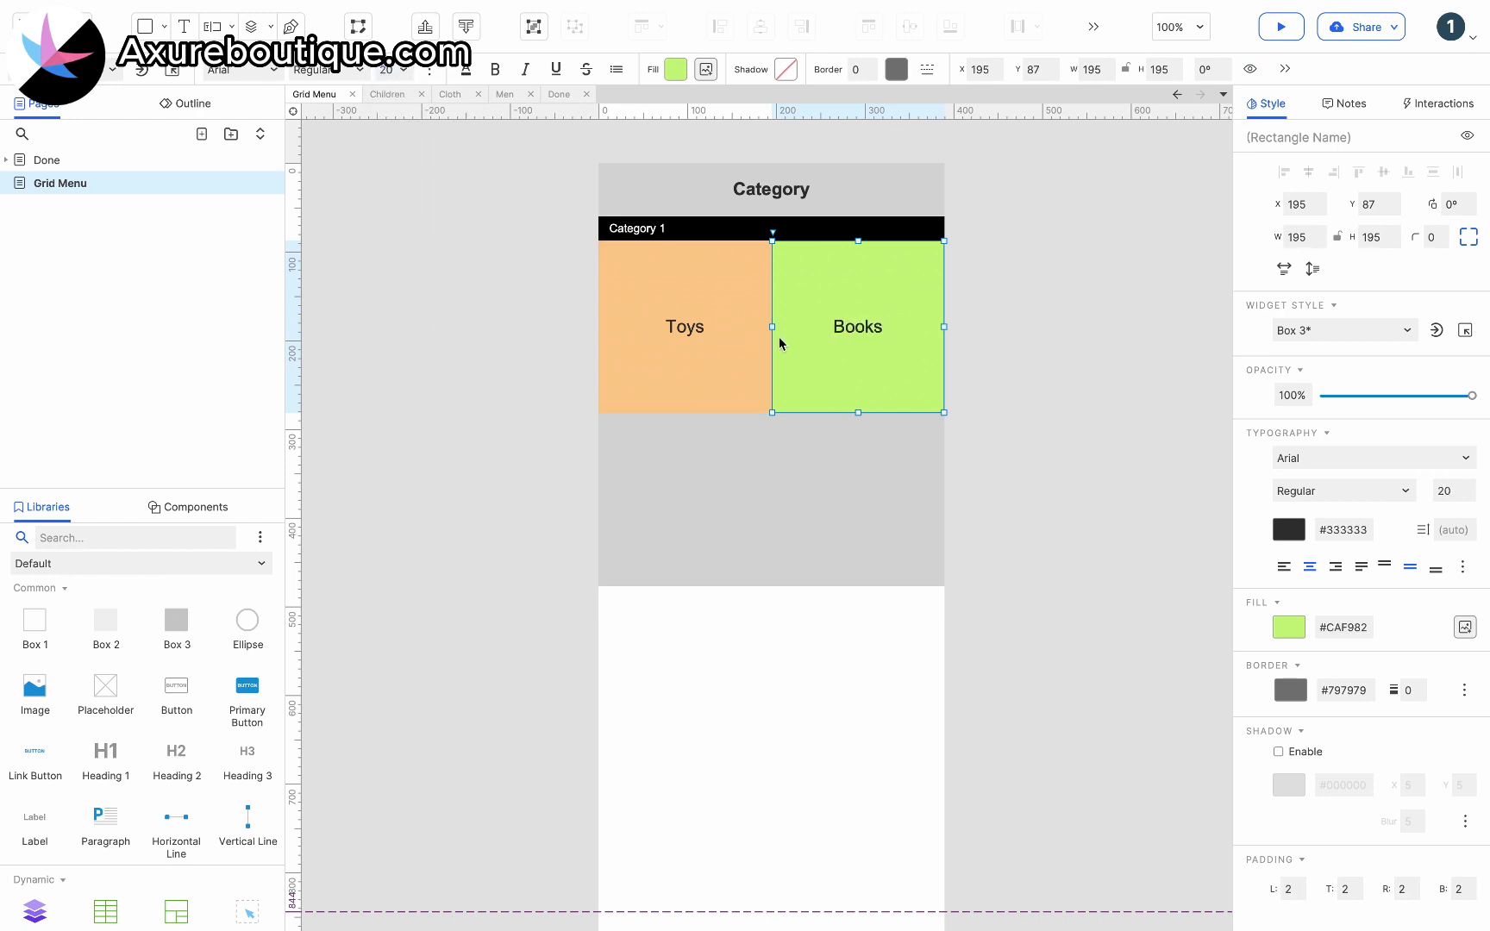
Fill the wide box below the two squares with bright green (#95F204).
{"action": "left_click", "coordinate": [732, 453]}
{"action": "left_click", "coordinate": [675, 69]}
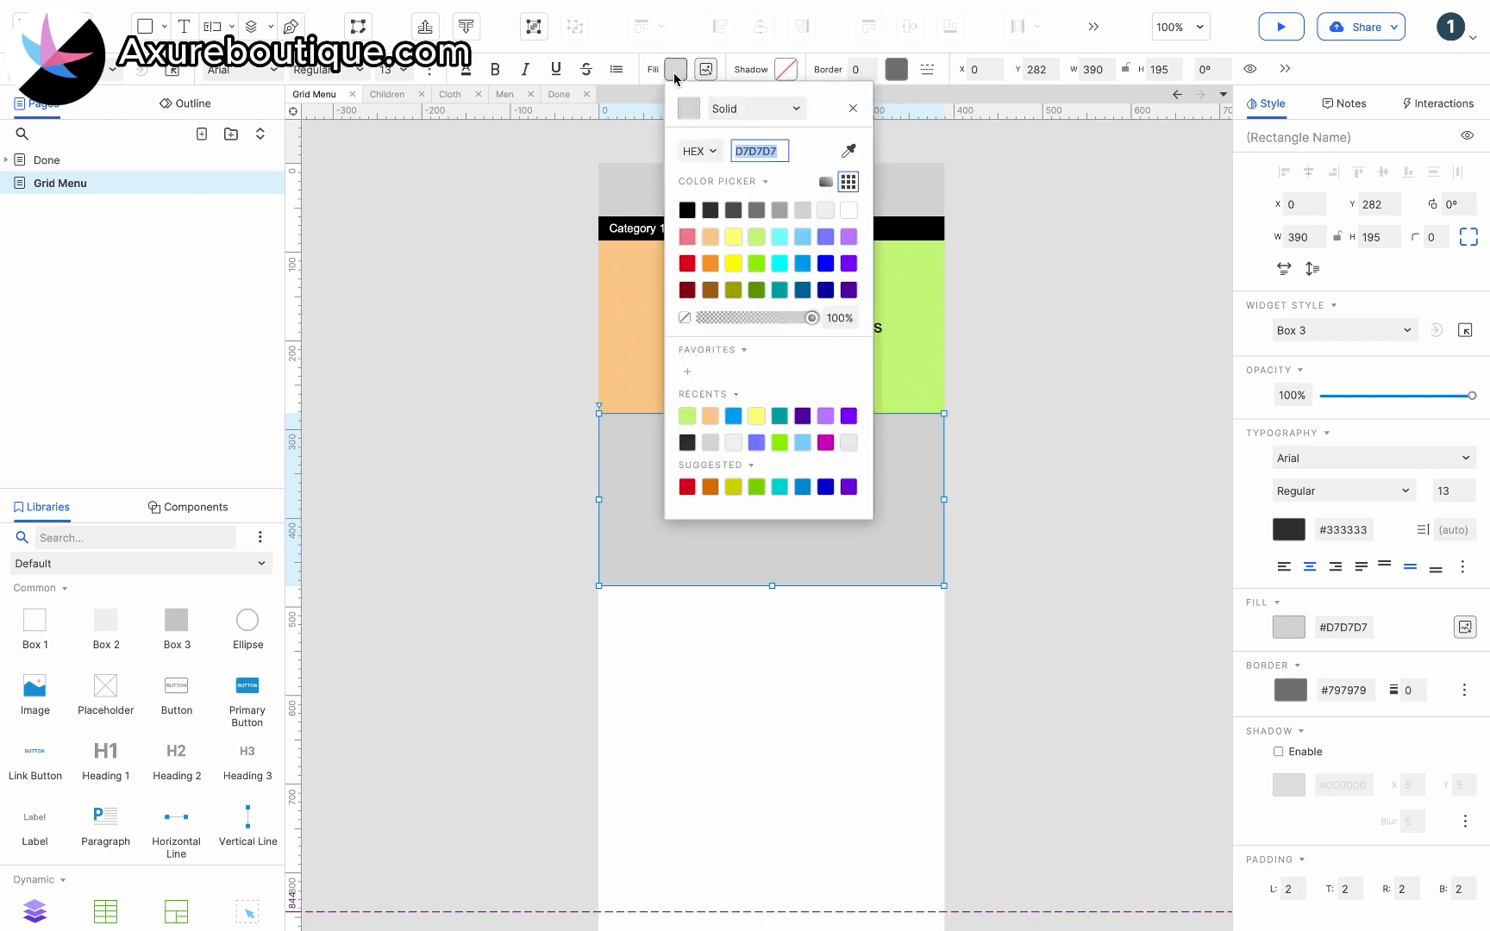
{"action": "left_click", "coordinate": [756, 263]}
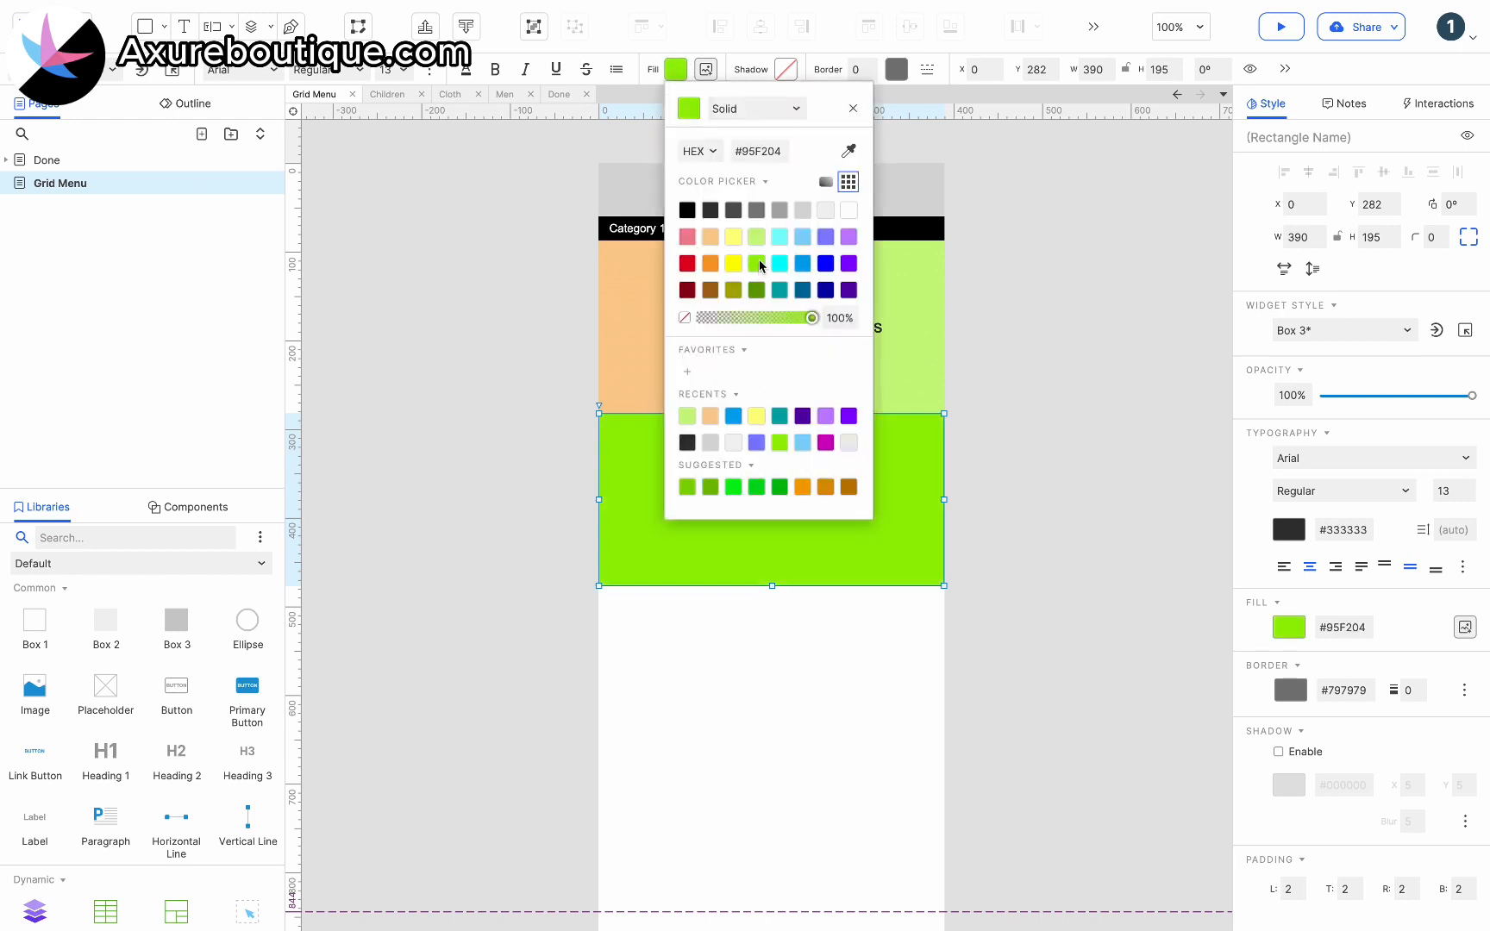
{"action": "left_click", "coordinate": [919, 448]}
Label the bright green box "Clothes" and set its font size to 20.
{"action": "double_click", "coordinate": [811, 492]}
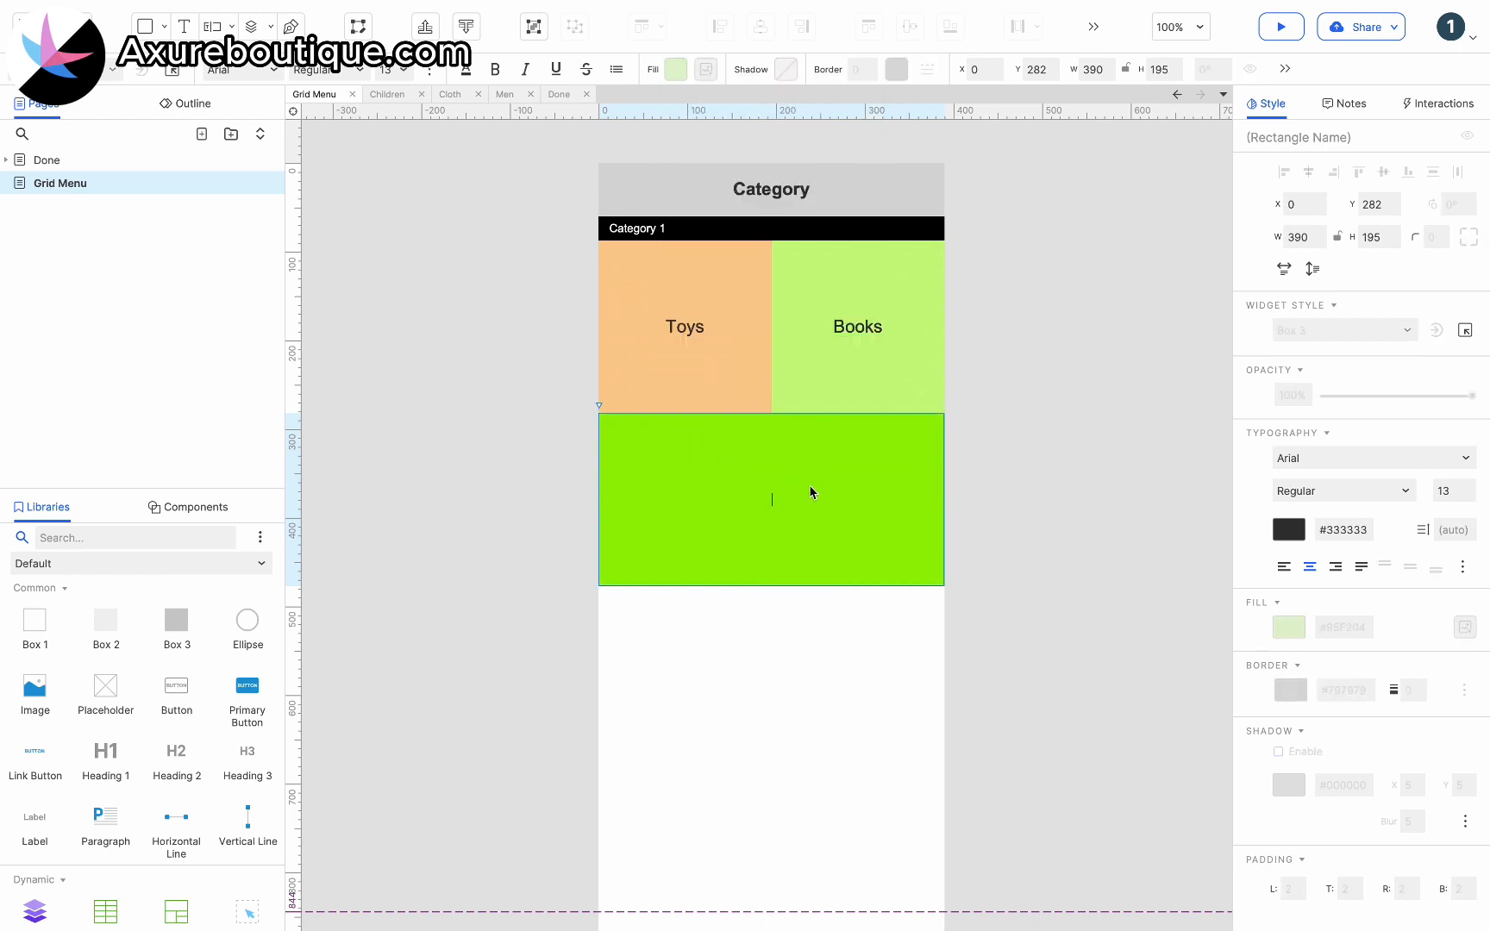
{"action": "type", "text": "Clothes"}
{"action": "key", "text": "Escape"}
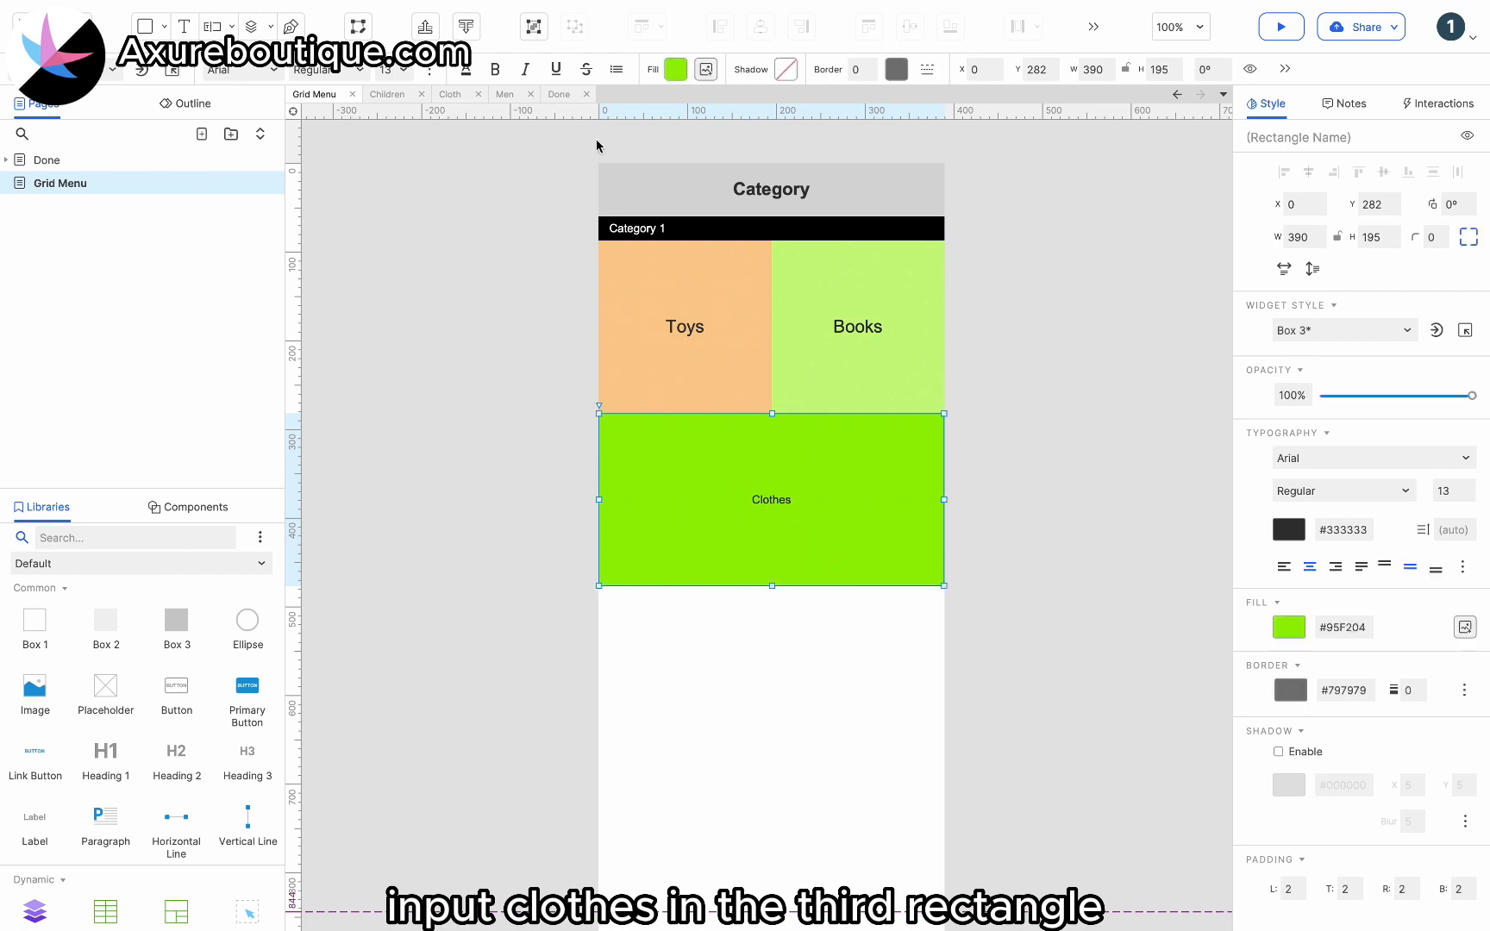
{"action": "left_click", "coordinate": [399, 69]}
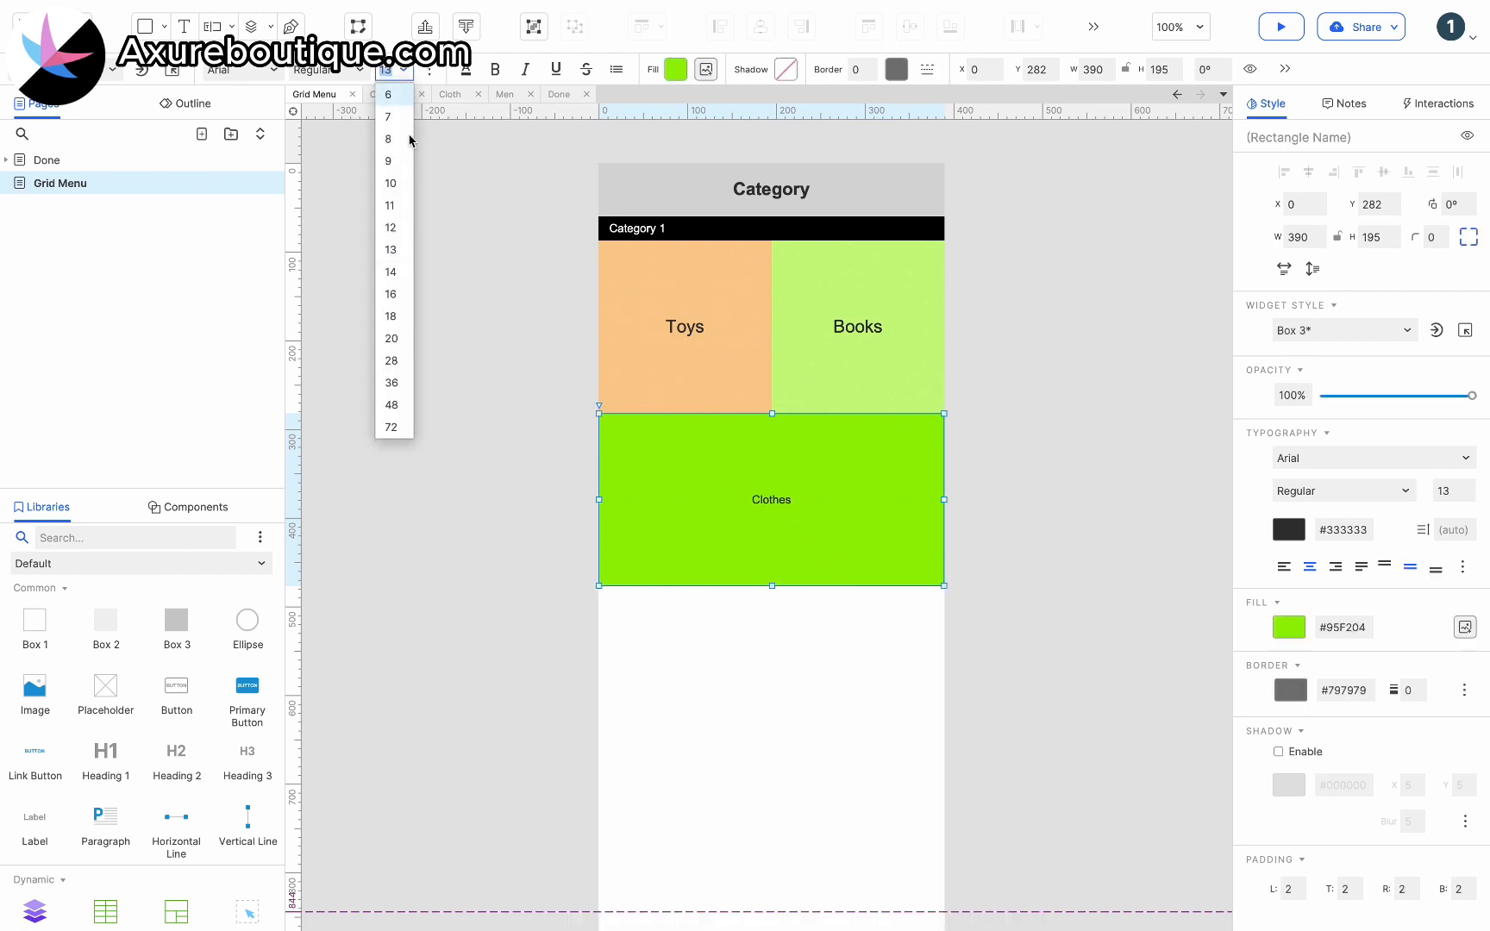
{"action": "left_click", "coordinate": [399, 336]}
{"action": "left_click", "coordinate": [654, 595]}
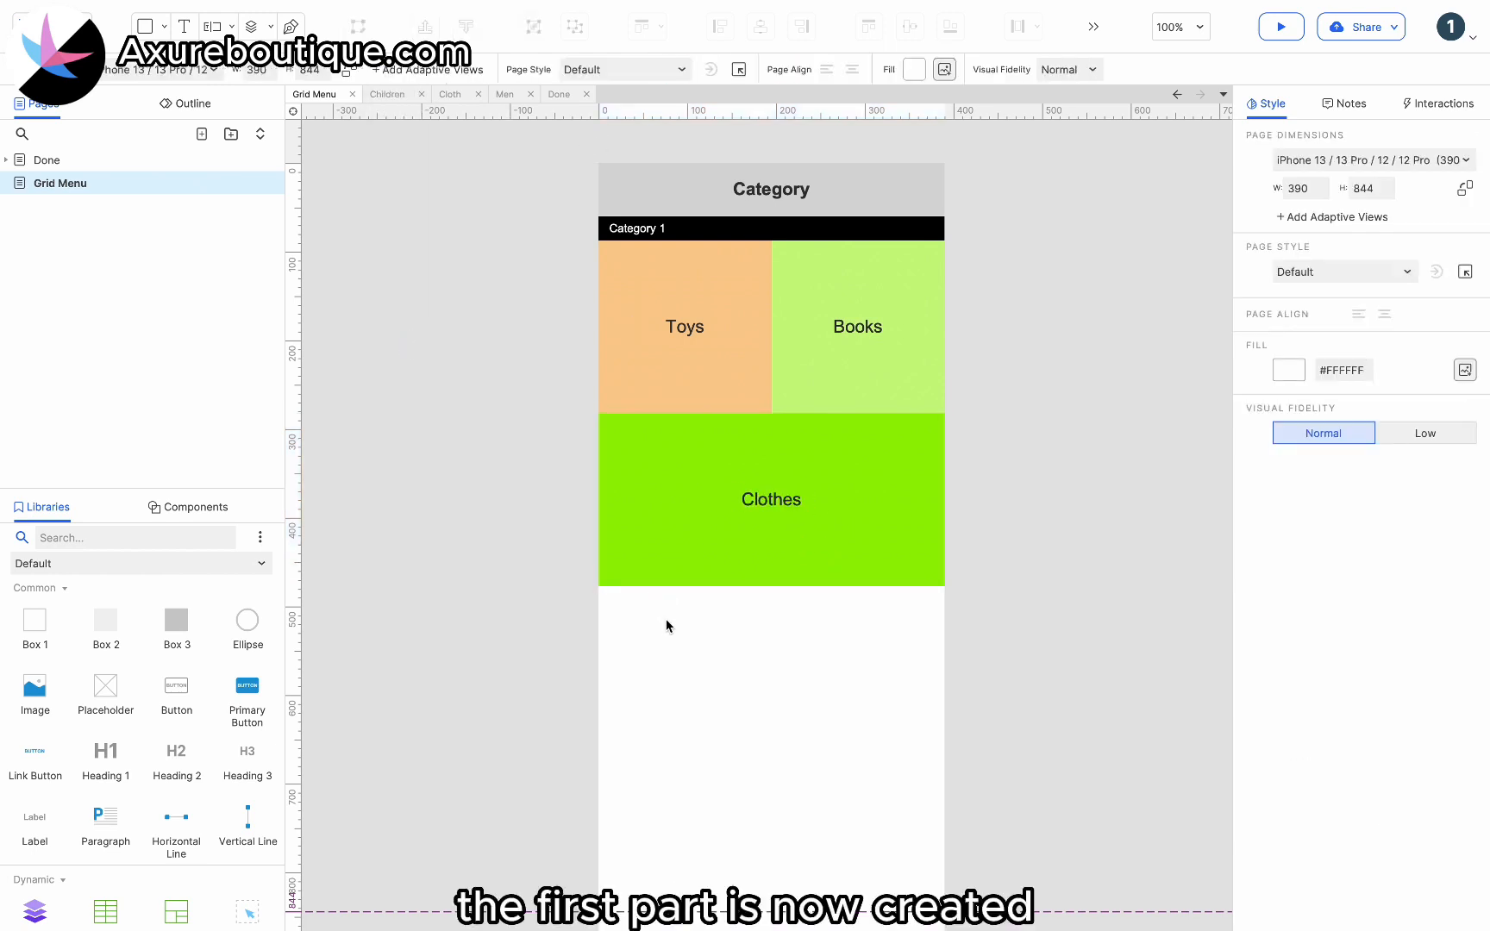
{"action": "left_click", "coordinate": [692, 566]}
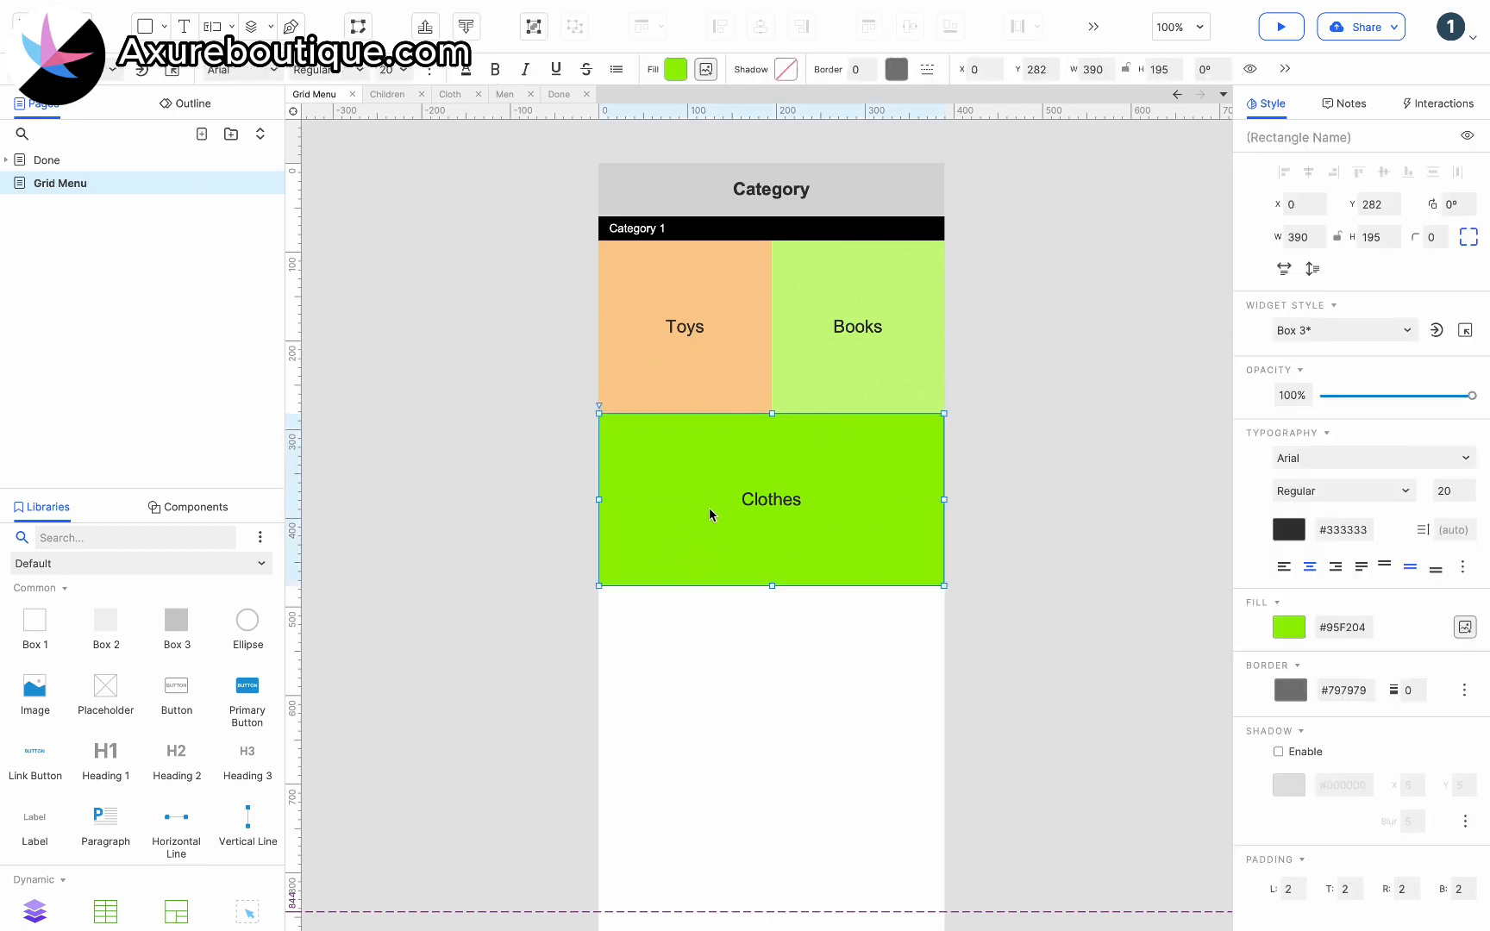
Duplicate the "Category 1" bar, place the copy directly below the "Clothes" box, and change its text to "Category 2".
{"action": "left_click", "coordinate": [688, 229]}
{"action": "key", "text": "ctrl+d"}
{"action": "left_click_drag", "start_coordinate": [690, 327], "coordinate": [663, 601]}
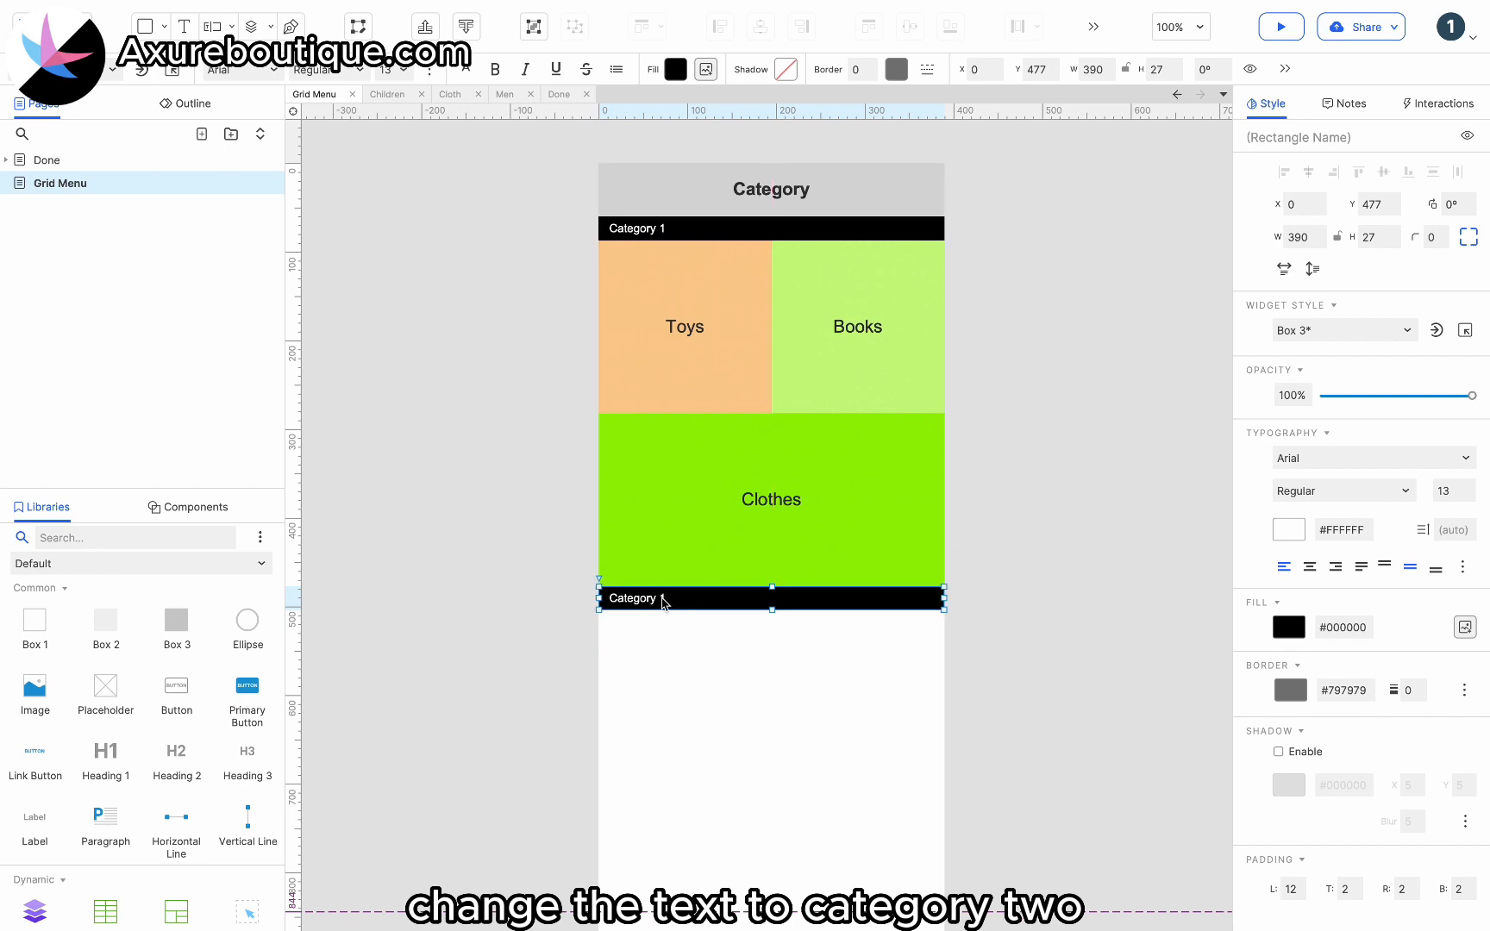
{"action": "double_click", "coordinate": [664, 601]}
{"action": "left_click", "coordinate": [664, 601]}
{"action": "key", "text": "BackSpace"}
{"action": "type", "text": "2"}
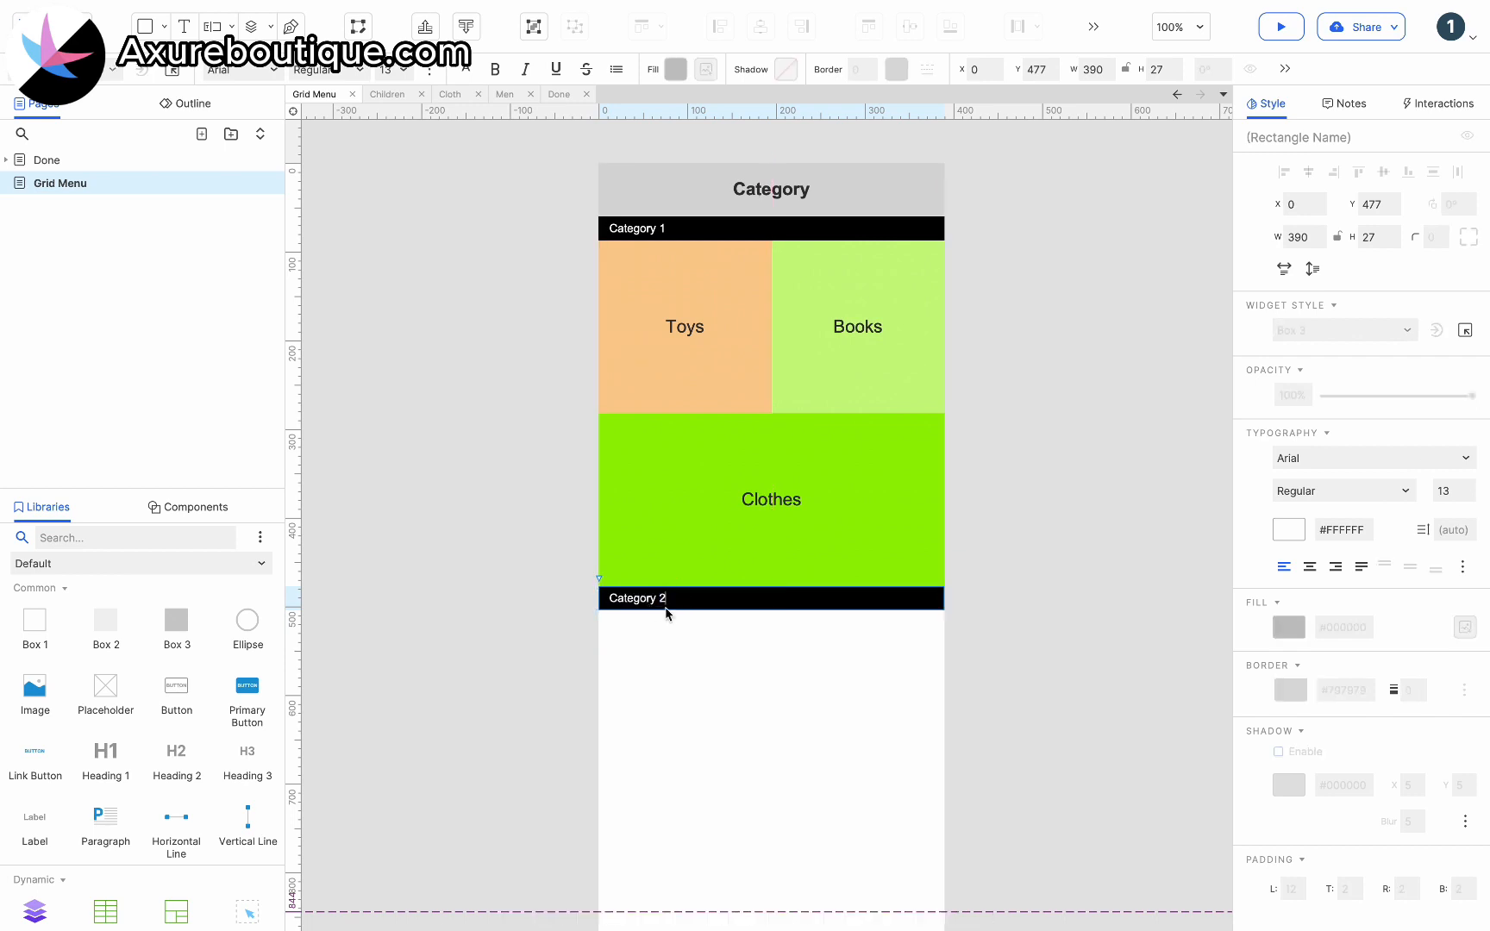
{"action": "left_click", "coordinate": [699, 665]}
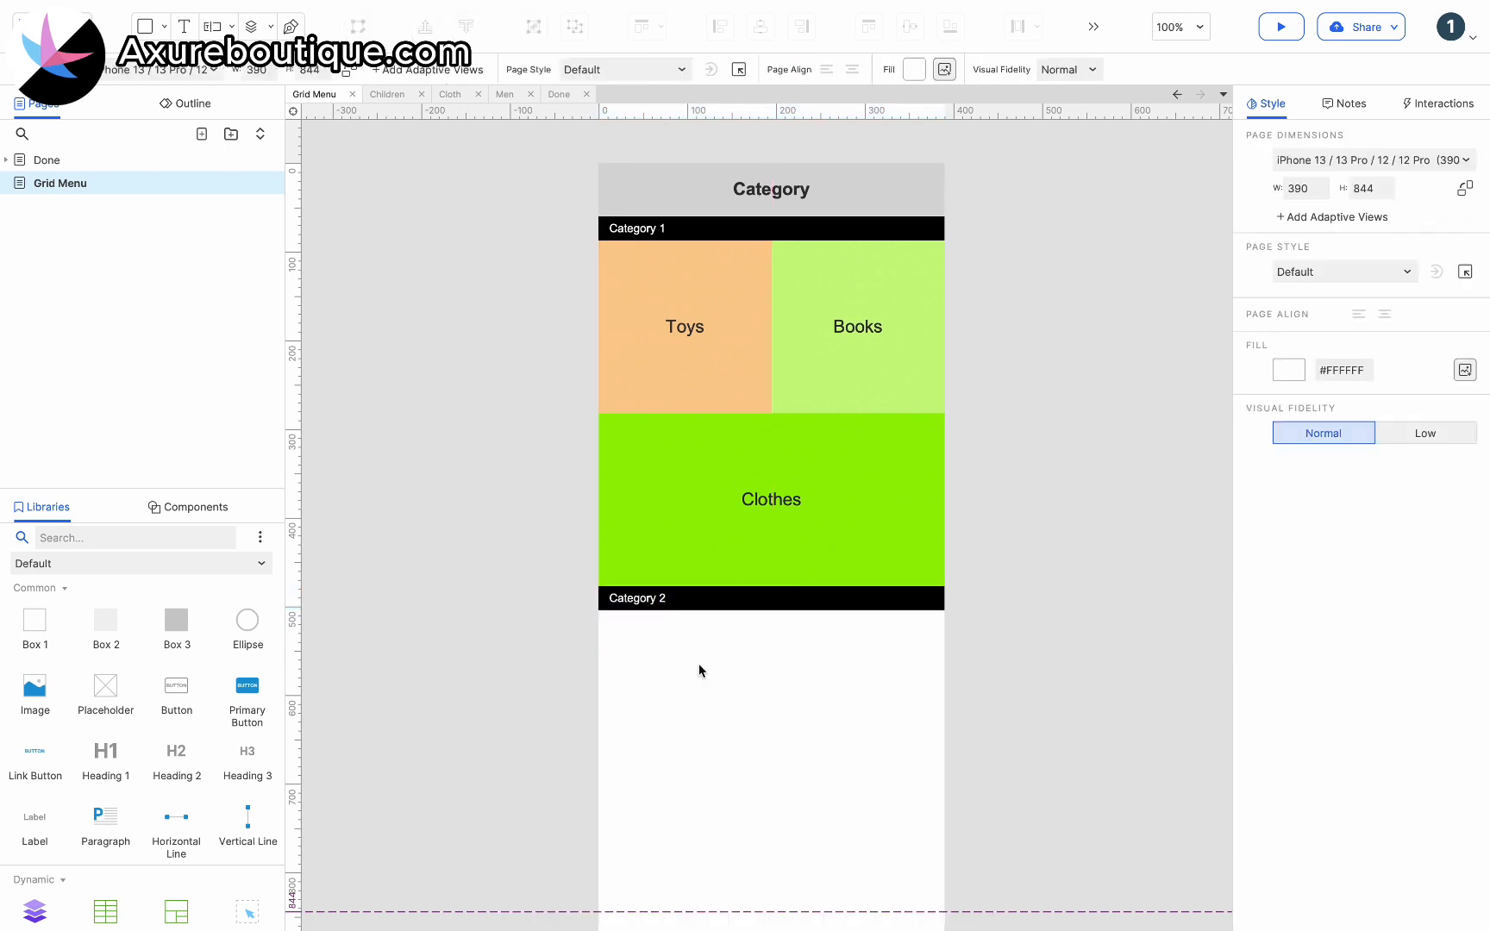
Duplicate the "Toys" square, place the copy under the left half of the "Category 2" bar, and change its text to "Games".
{"action": "left_click", "coordinate": [744, 372]}
{"action": "key", "text": "ctrl+d"}
{"action": "left_click_drag", "start_coordinate": [723, 358], "coordinate": [715, 720]}
{"action": "double_click", "coordinate": [716, 720]}
{"action": "type", "text": "Games"}
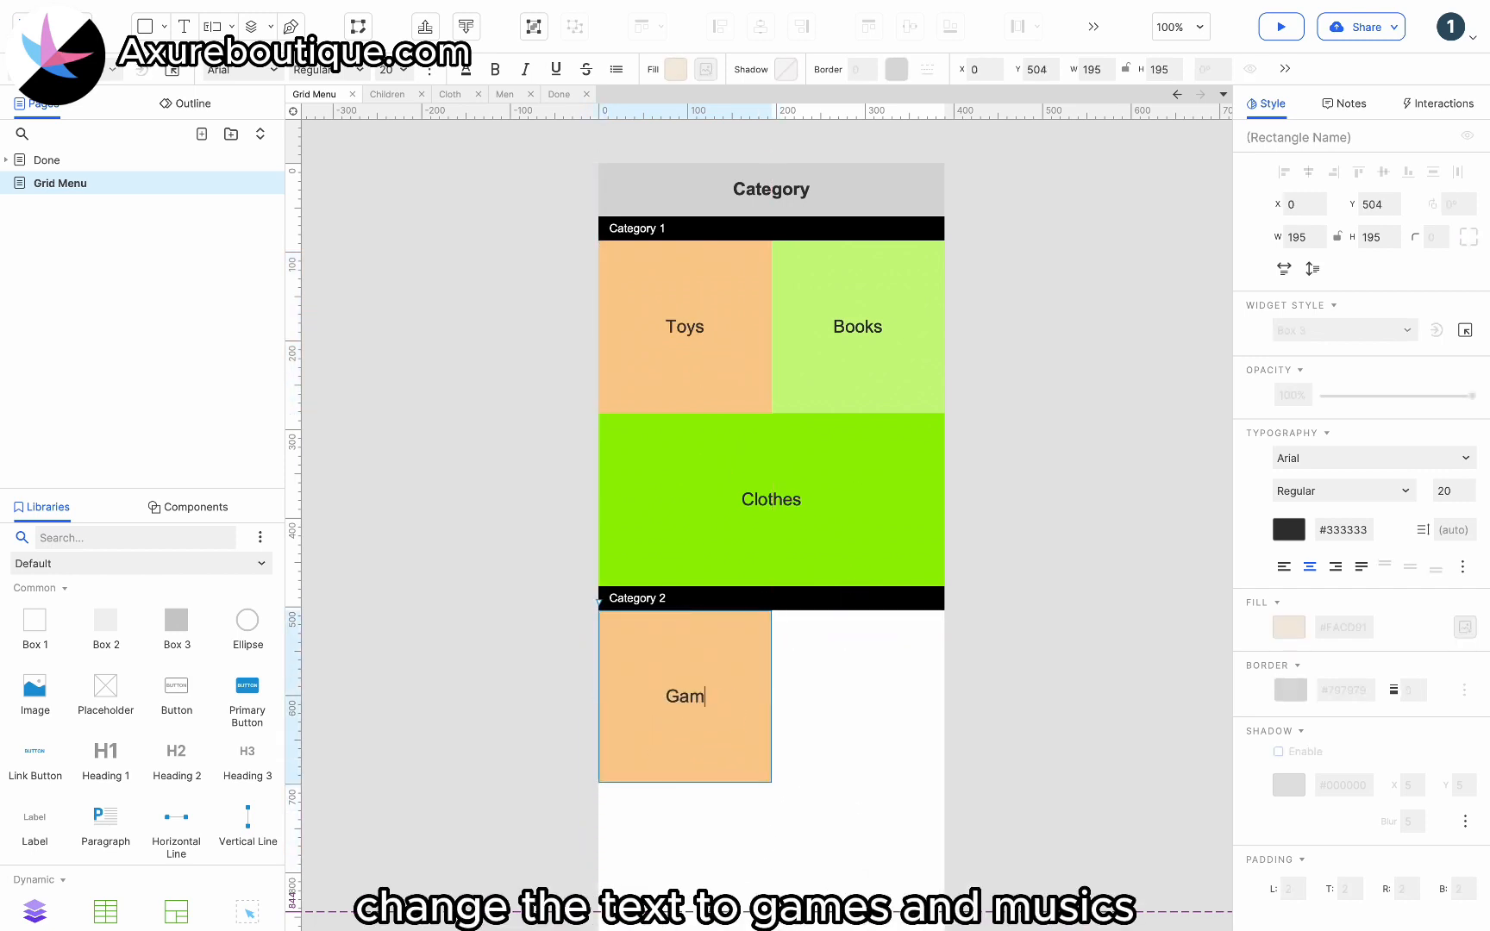
Duplicate the "Games" square, place the copy under the right half of the "Category 2" bar, and change its text to "Musics".
{"action": "left_click", "coordinate": [828, 724]}
{"action": "left_click_drag", "start_coordinate": [672, 703], "coordinate": [838, 692]}
{"action": "double_click", "coordinate": [838, 694]}
{"action": "type", "text": "Musics"}
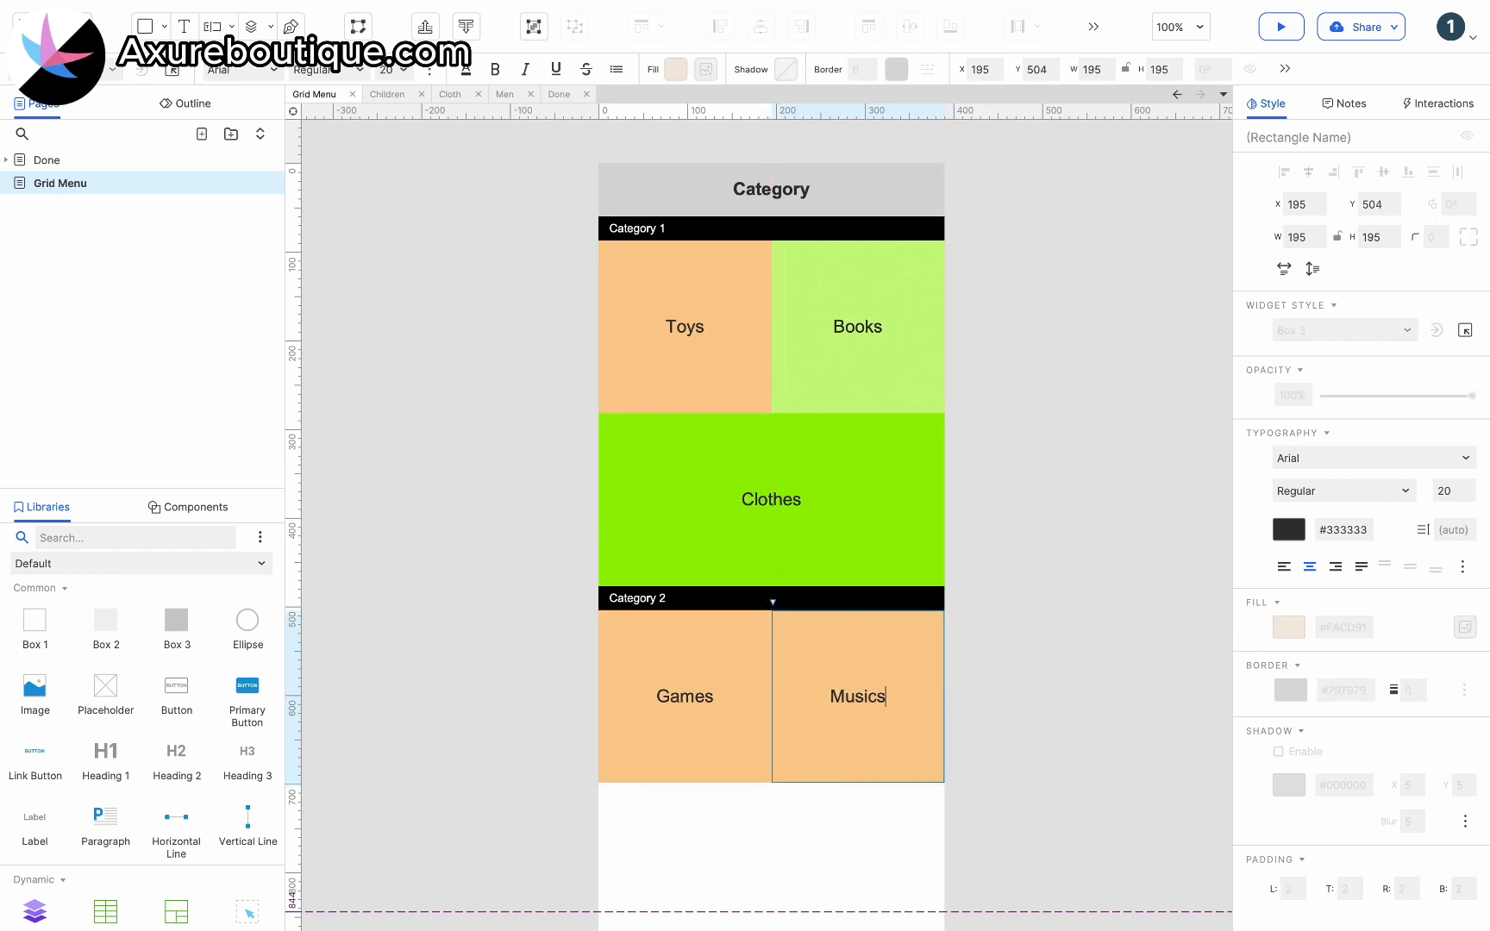
Duplicate the "Games" and "Musics" squares together and place the copies directly below the originals.
{"action": "left_click", "coordinate": [770, 838]}
{"action": "scroll", "coordinate": [772, 834], "scroll_direction": "down", "scroll_amount": 3}
{"action": "scroll", "coordinate": [744, 625], "scroll_direction": "down", "scroll_amount": 3}
{"action": "left_click", "coordinate": [742, 466]}
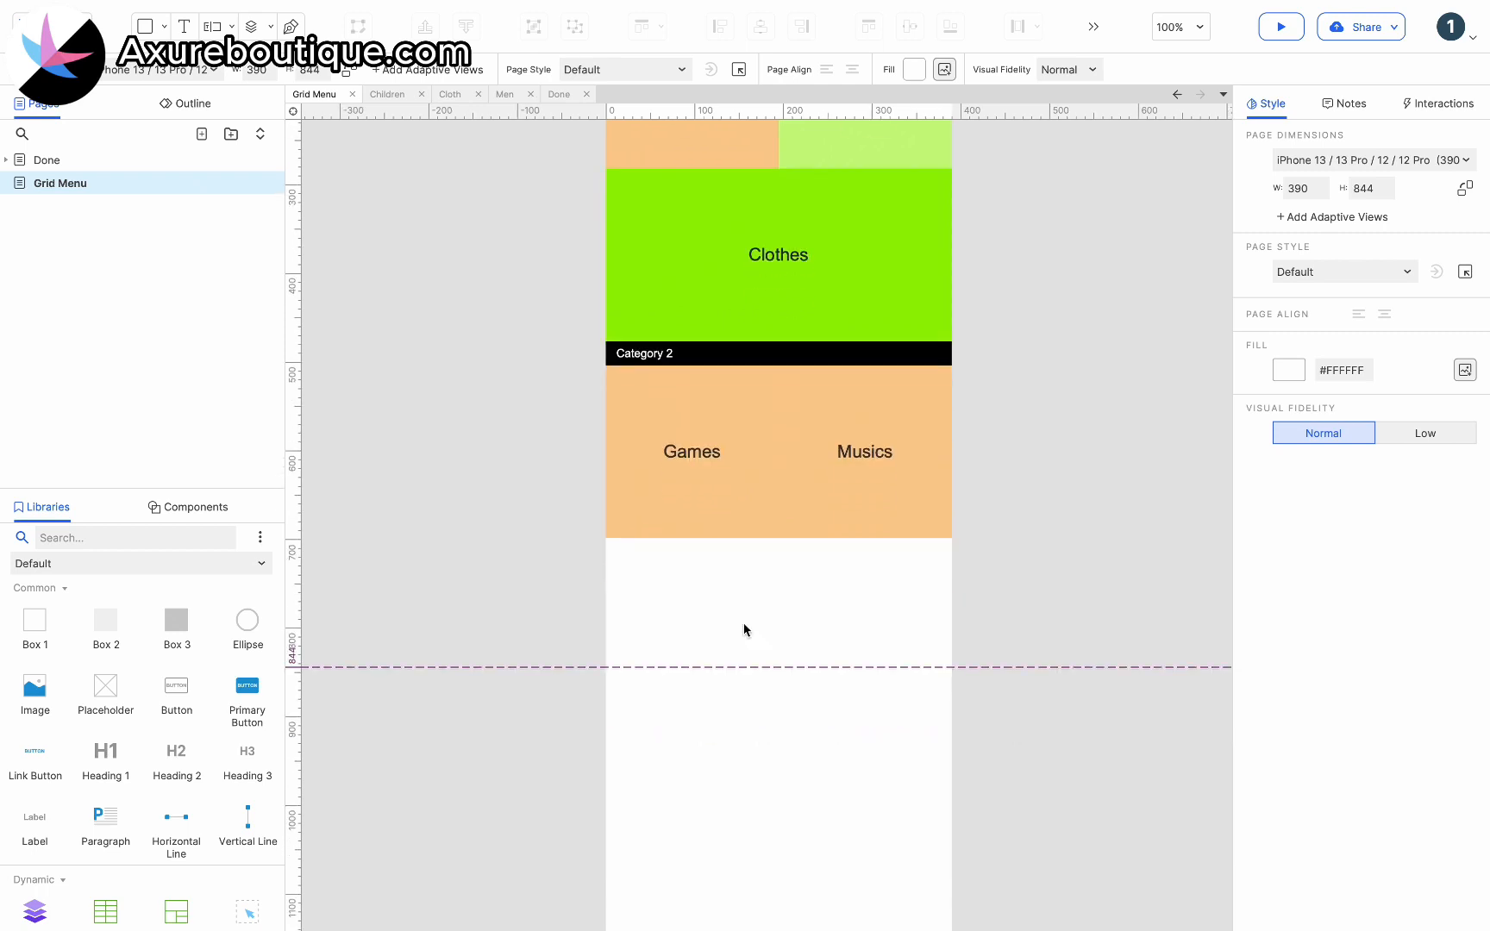
{"action": "left_click", "coordinate": [837, 469], "text": "shift"}
{"action": "left_click_drag", "start_coordinate": [739, 461], "coordinate": [729, 624]}
Fill the upper "Games" square with light blue (#81D3F8) and the upper "Musics" square with violet-blue.
{"action": "left_click", "coordinate": [732, 490]}
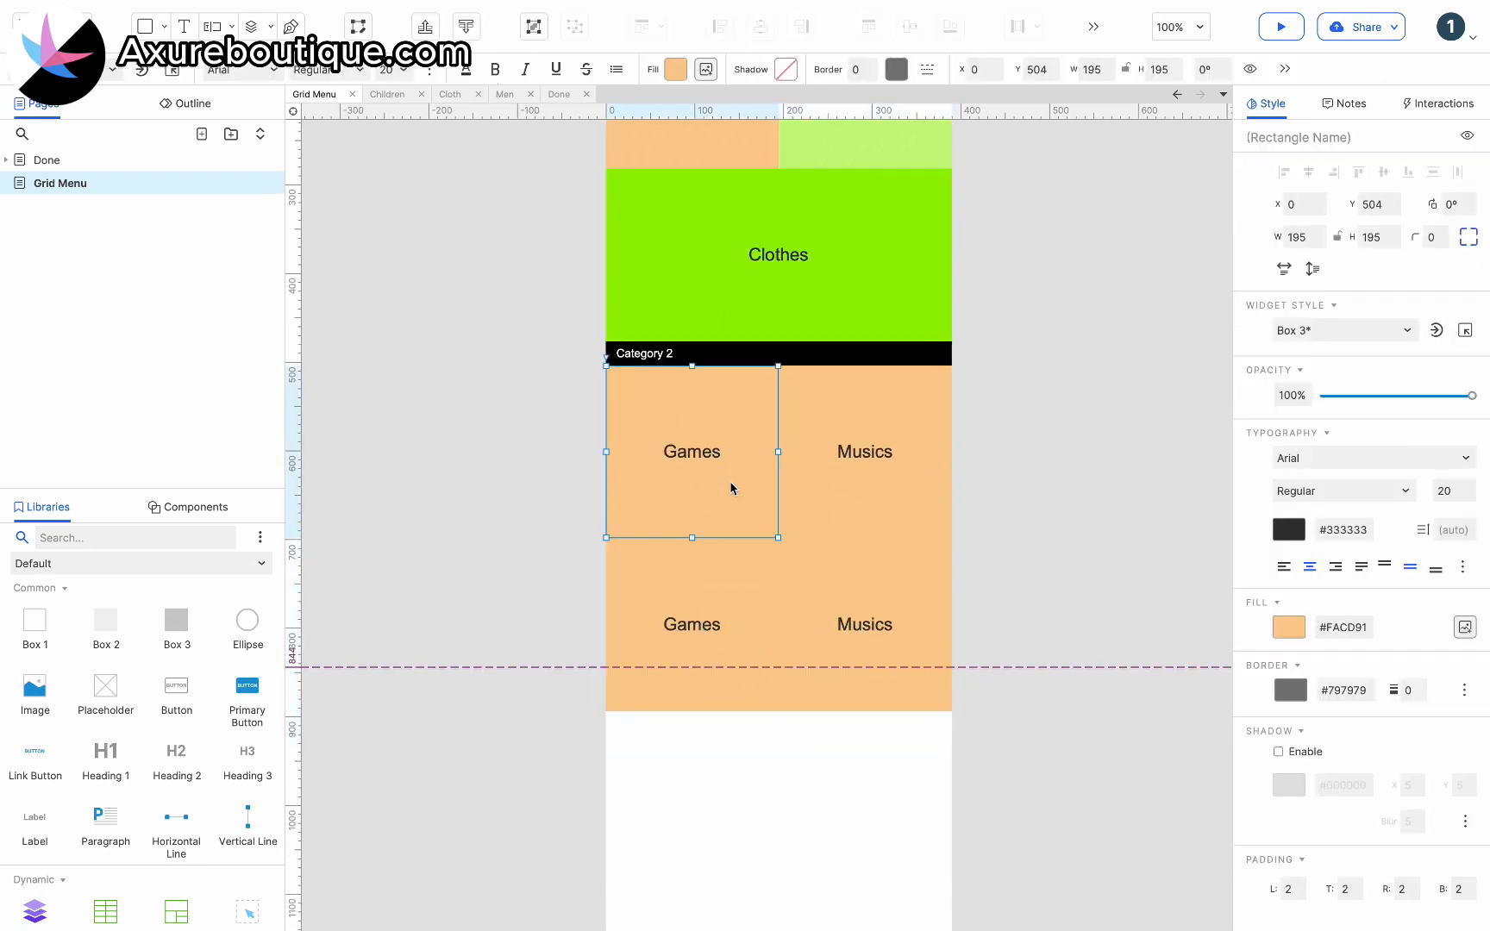
{"action": "left_click", "coordinate": [678, 76]}
{"action": "left_click", "coordinate": [804, 235]}
{"action": "left_click", "coordinate": [899, 457]}
{"action": "left_click", "coordinate": [675, 69]}
{"action": "left_click", "coordinate": [780, 263]}
{"action": "left_click", "coordinate": [780, 236]}
{"action": "left_click", "coordinate": [825, 236]}
Fill the lower "Games" square with pinkish red (#EC808D) and the lower "Musics" square with blue (#0000FF) at 35% opacity.
{"action": "left_click", "coordinate": [641, 626]}
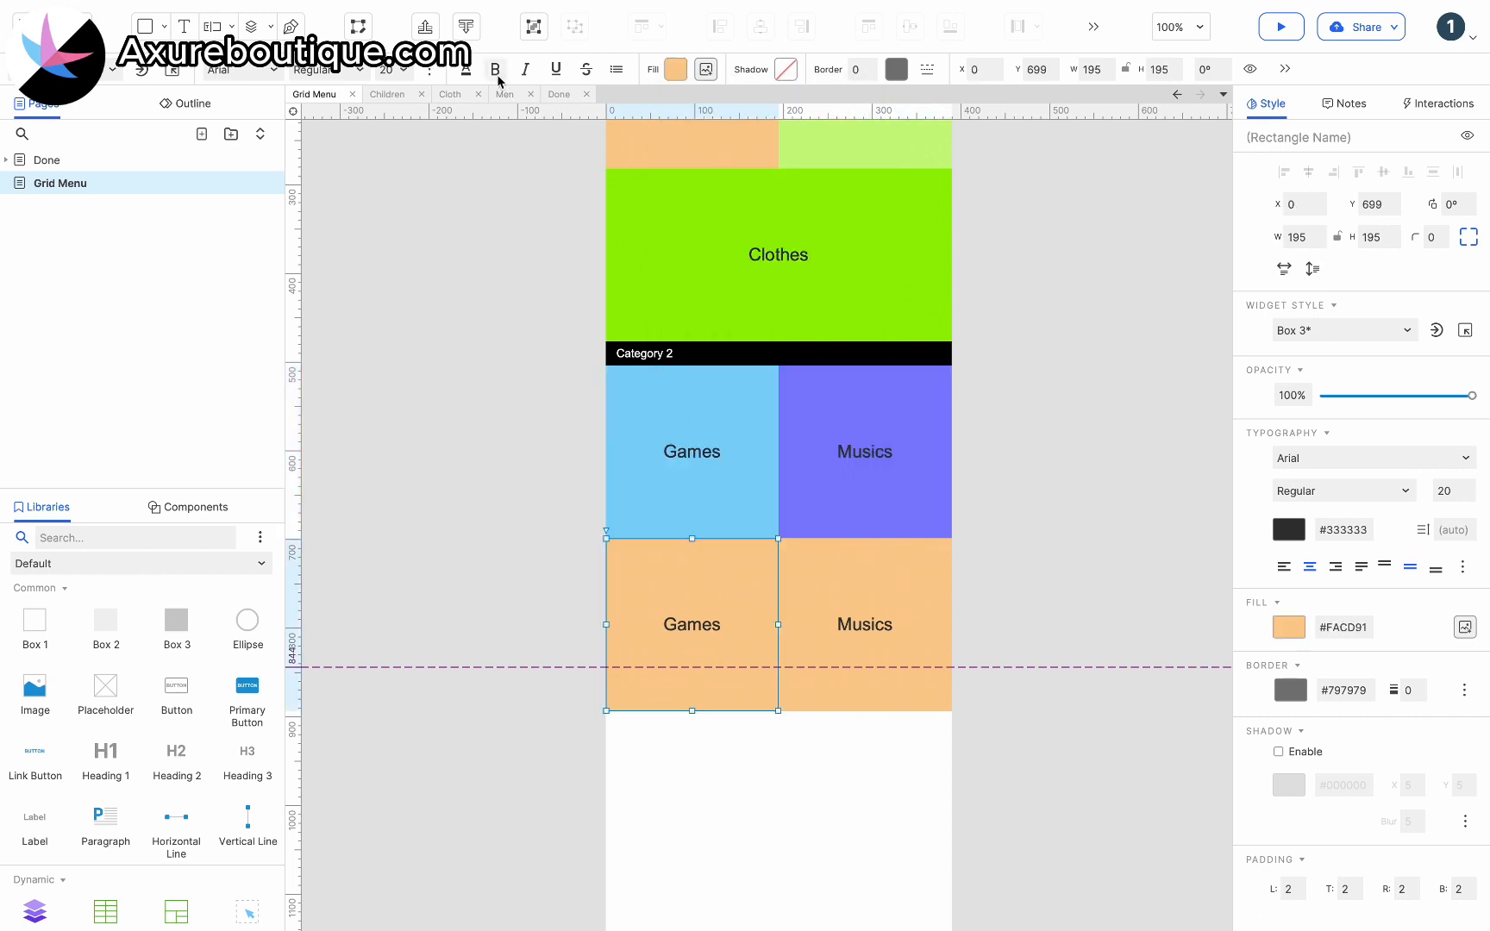
{"action": "left_click", "coordinate": [675, 69]}
{"action": "left_click", "coordinate": [686, 237]}
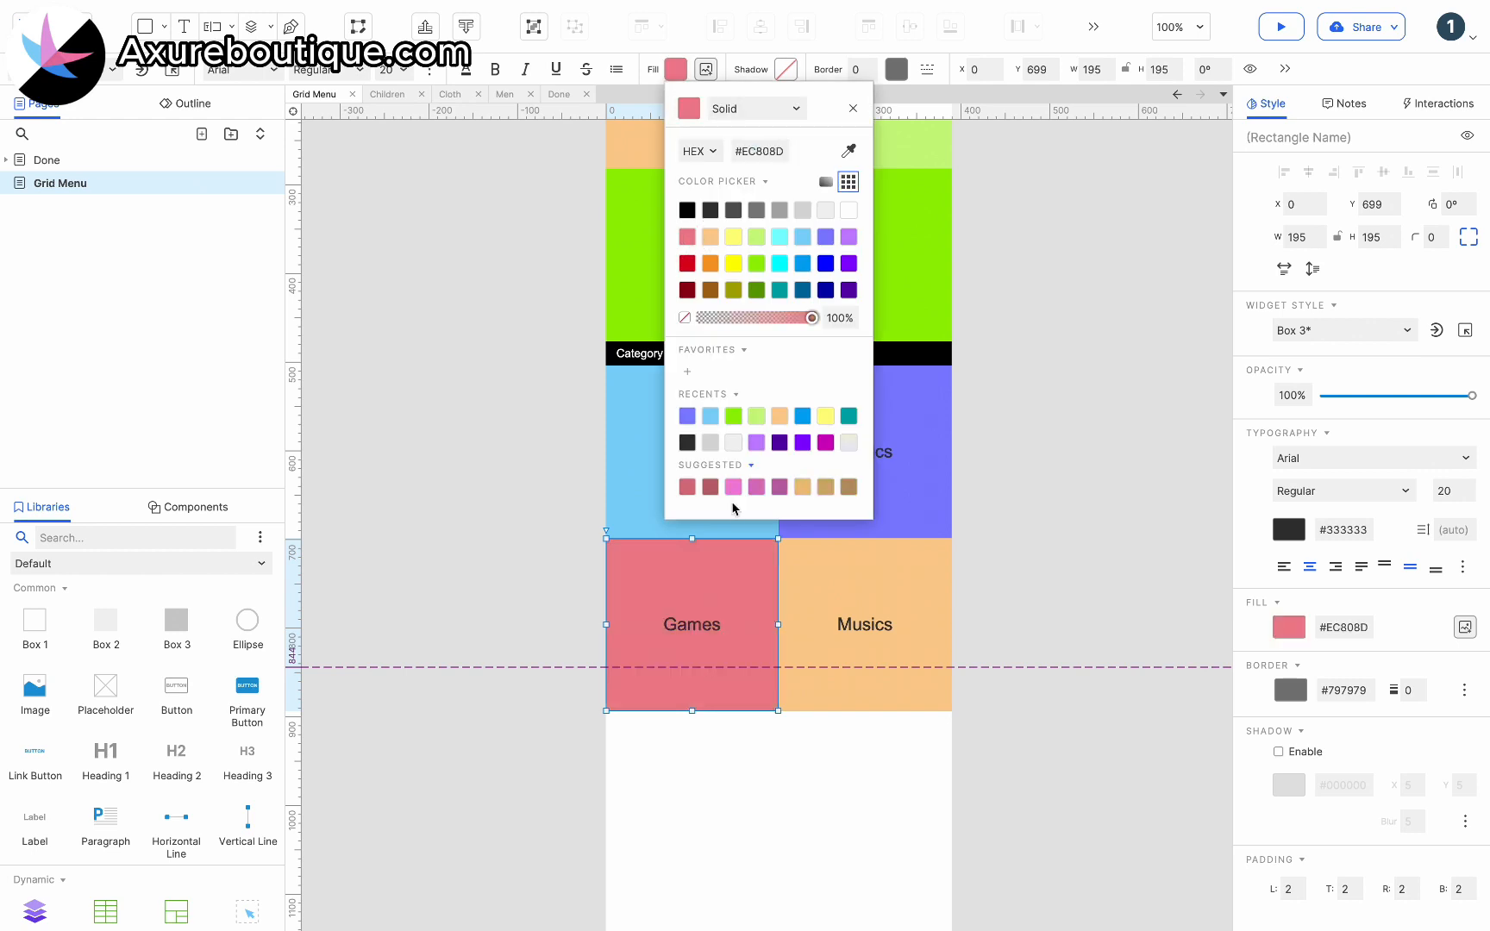
{"action": "left_click", "coordinate": [832, 623]}
{"action": "left_click", "coordinate": [672, 71]}
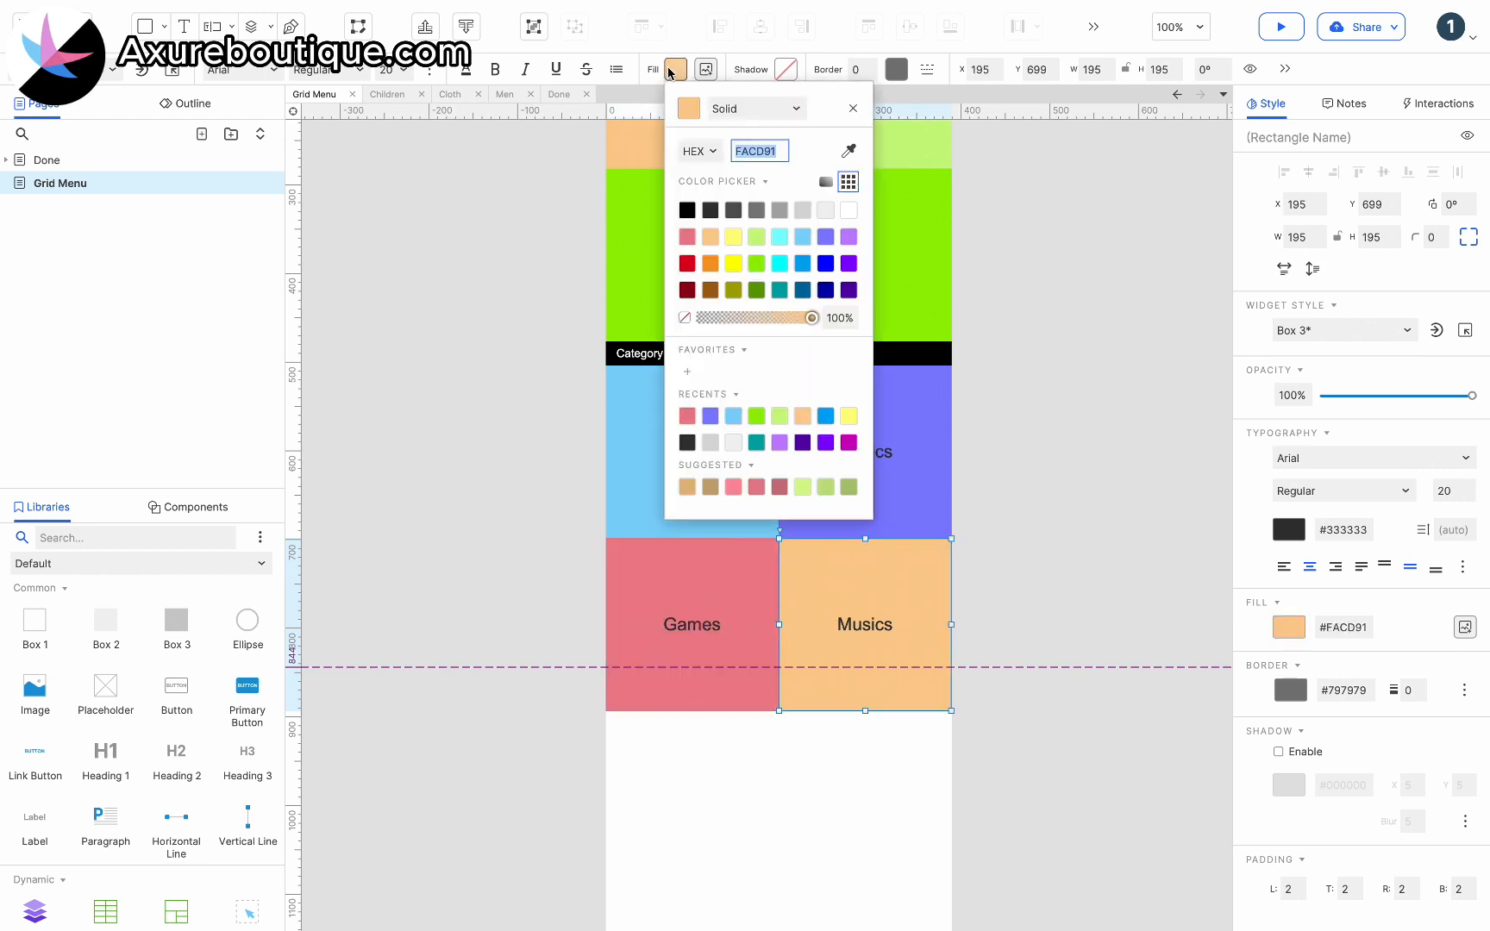
{"action": "left_click", "coordinate": [803, 237]}
{"action": "left_click", "coordinate": [826, 263]}
{"action": "left_click", "coordinate": [742, 319]}
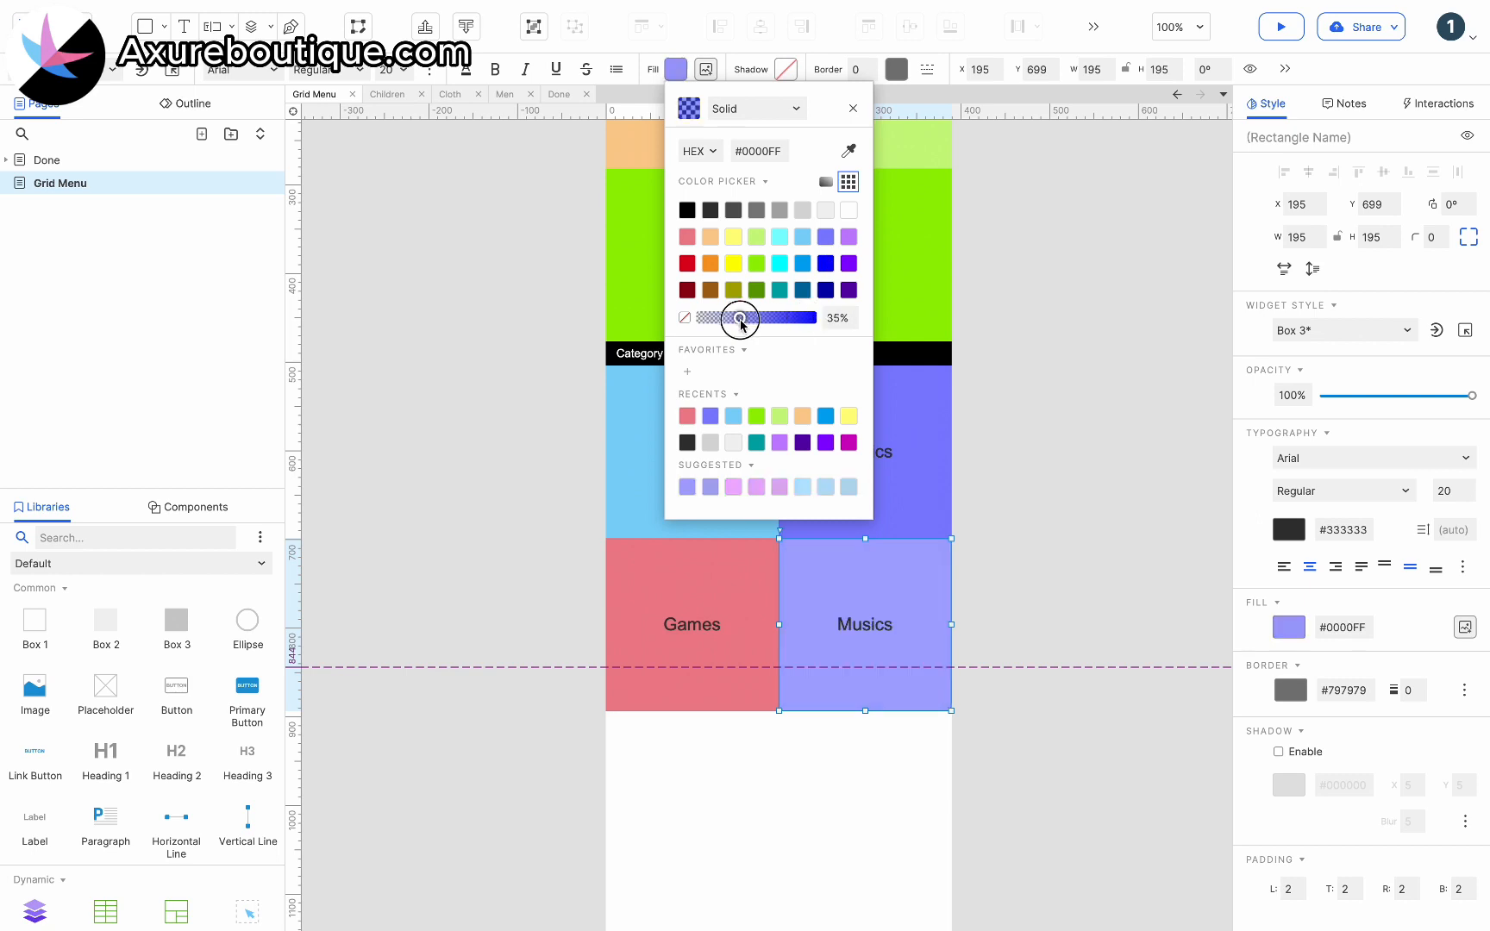
Change the text of the lower "Games" square to "Sports" and of the lower "Musics" square to "Images".
{"action": "left_click", "coordinate": [697, 568]}
{"action": "double_click", "coordinate": [696, 608]}
{"action": "type", "text": "S"}
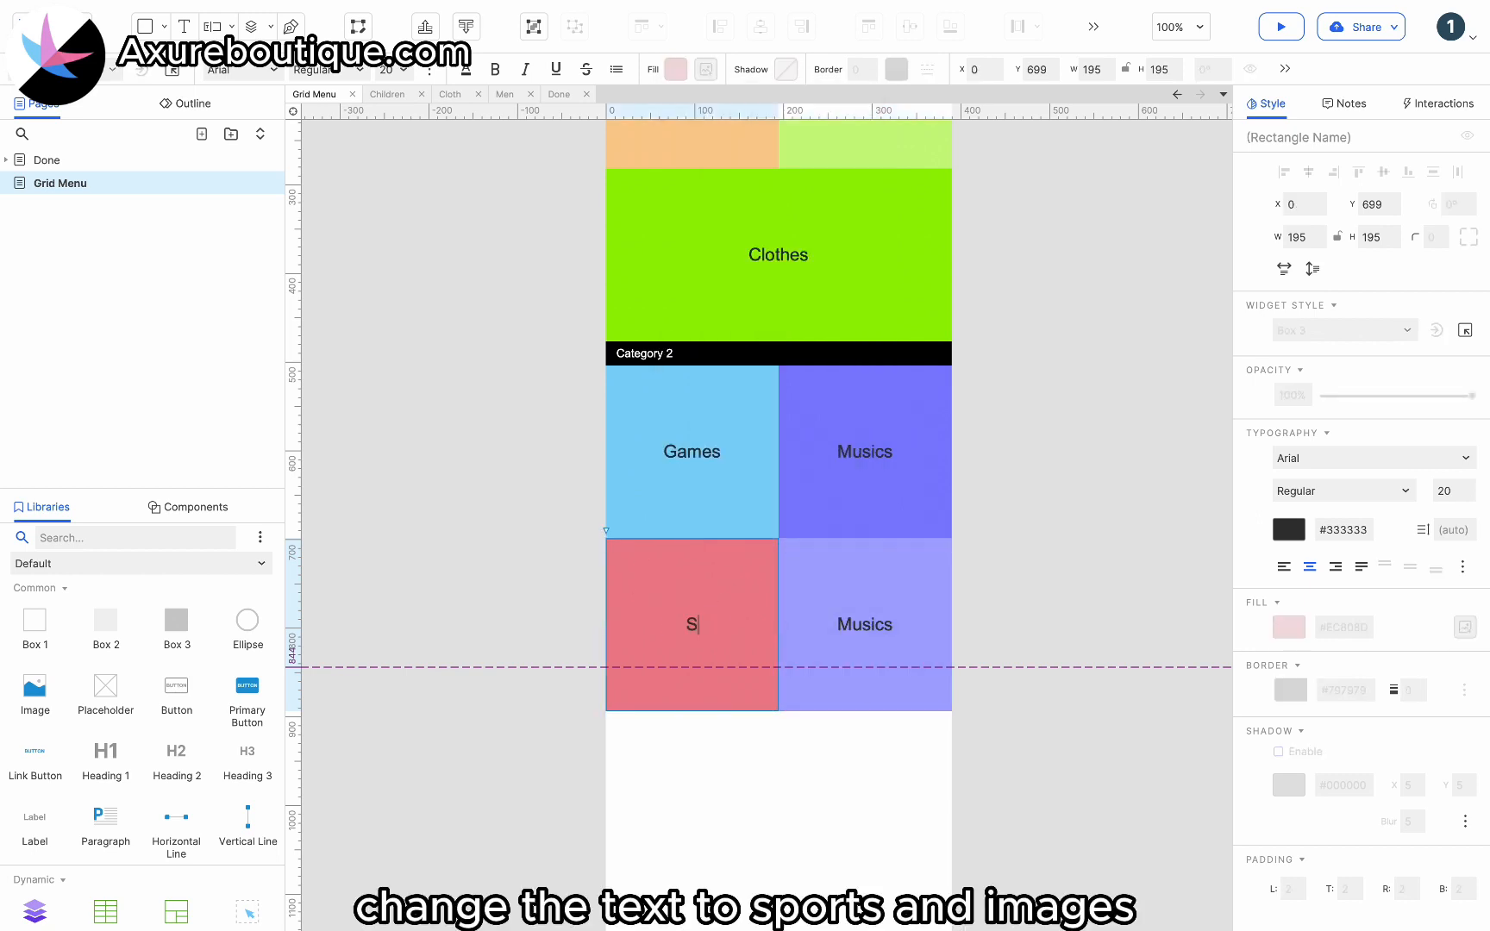
{"action": "type", "text": "ports"}
{"action": "double_click", "coordinate": [865, 624]}
{"action": "type", "text": "Images"}
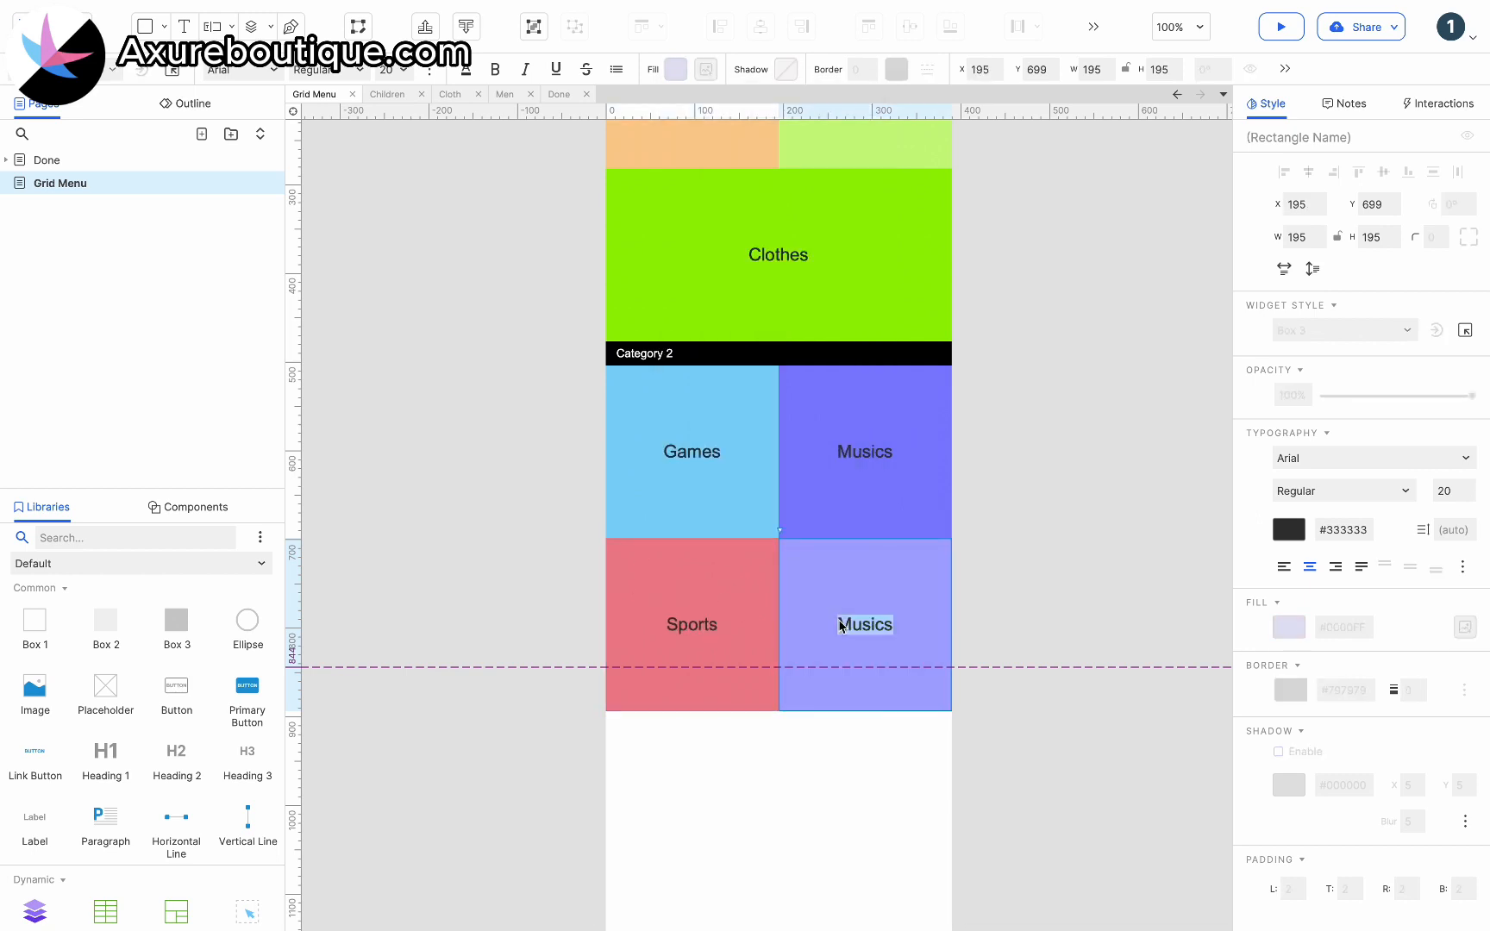
{"action": "left_click", "coordinate": [758, 793]}
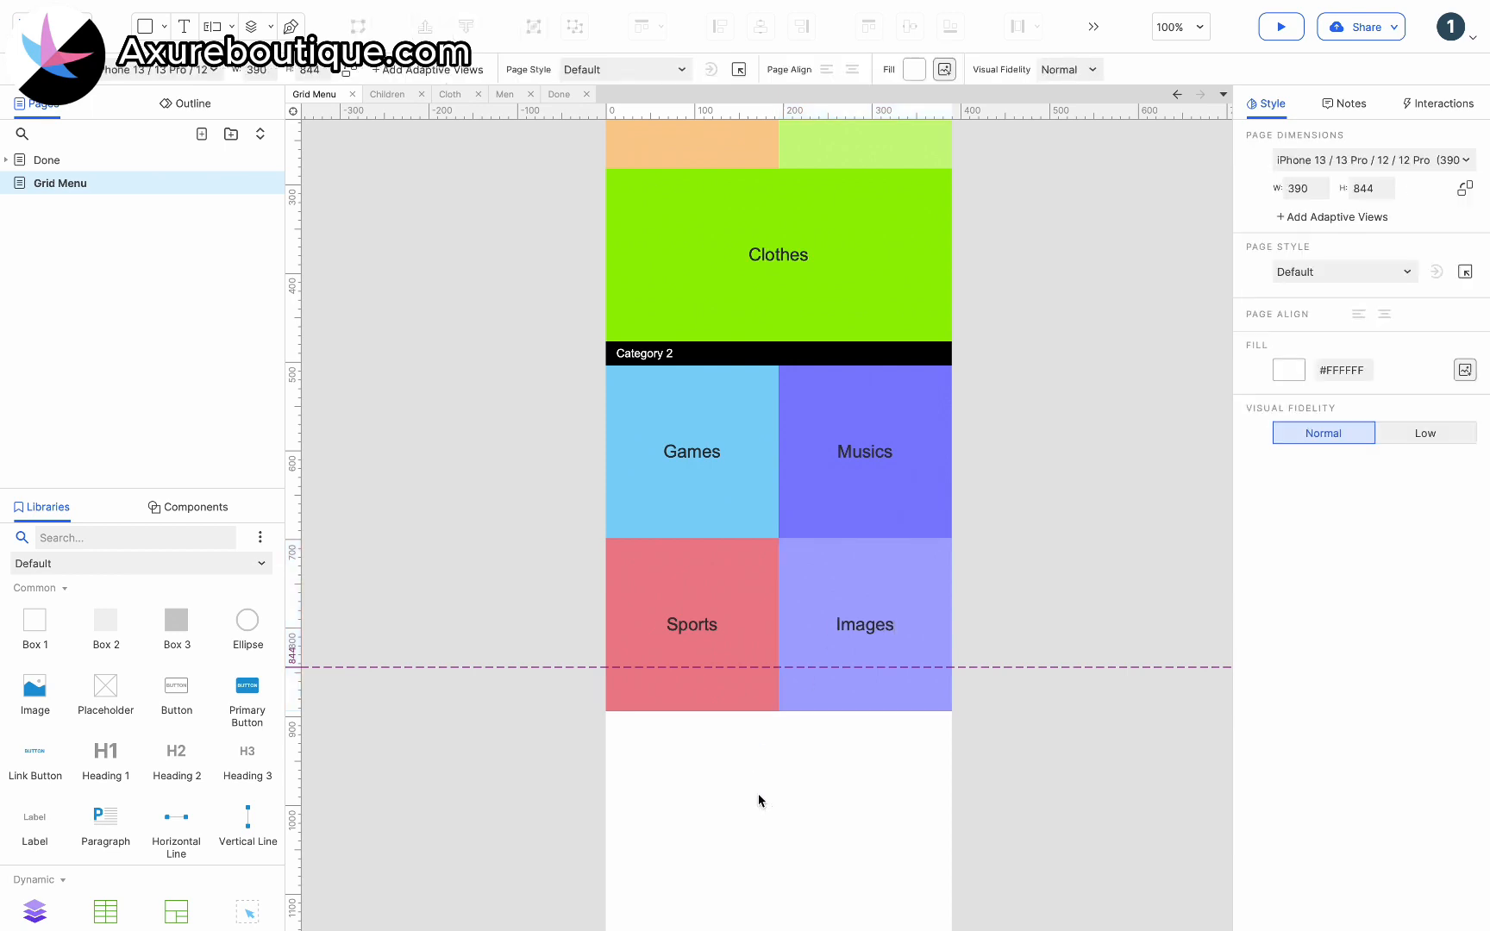
Duplicate the "Category 2" bar, place the copy directly below the "Sports" and "Images" squares, and change its text to "Category 3".
{"action": "scroll", "coordinate": [759, 795], "scroll_direction": "up", "scroll_amount": 5}
{"action": "left_click", "coordinate": [671, 550]}
{"action": "scroll", "coordinate": [677, 483], "scroll_direction": "down", "scroll_amount": 4}
{"action": "left_click_drag", "start_coordinate": [681, 403], "coordinate": [653, 770]}
{"action": "type", "text": "3"}
Duplicate the "Games" square, place the copy directly below the "Category 3" bar, and enlarge it to 390 by 390.
{"action": "left_click", "coordinate": [728, 526]}
{"action": "scroll", "coordinate": [728, 522], "scroll_direction": "down", "scroll_amount": 5}
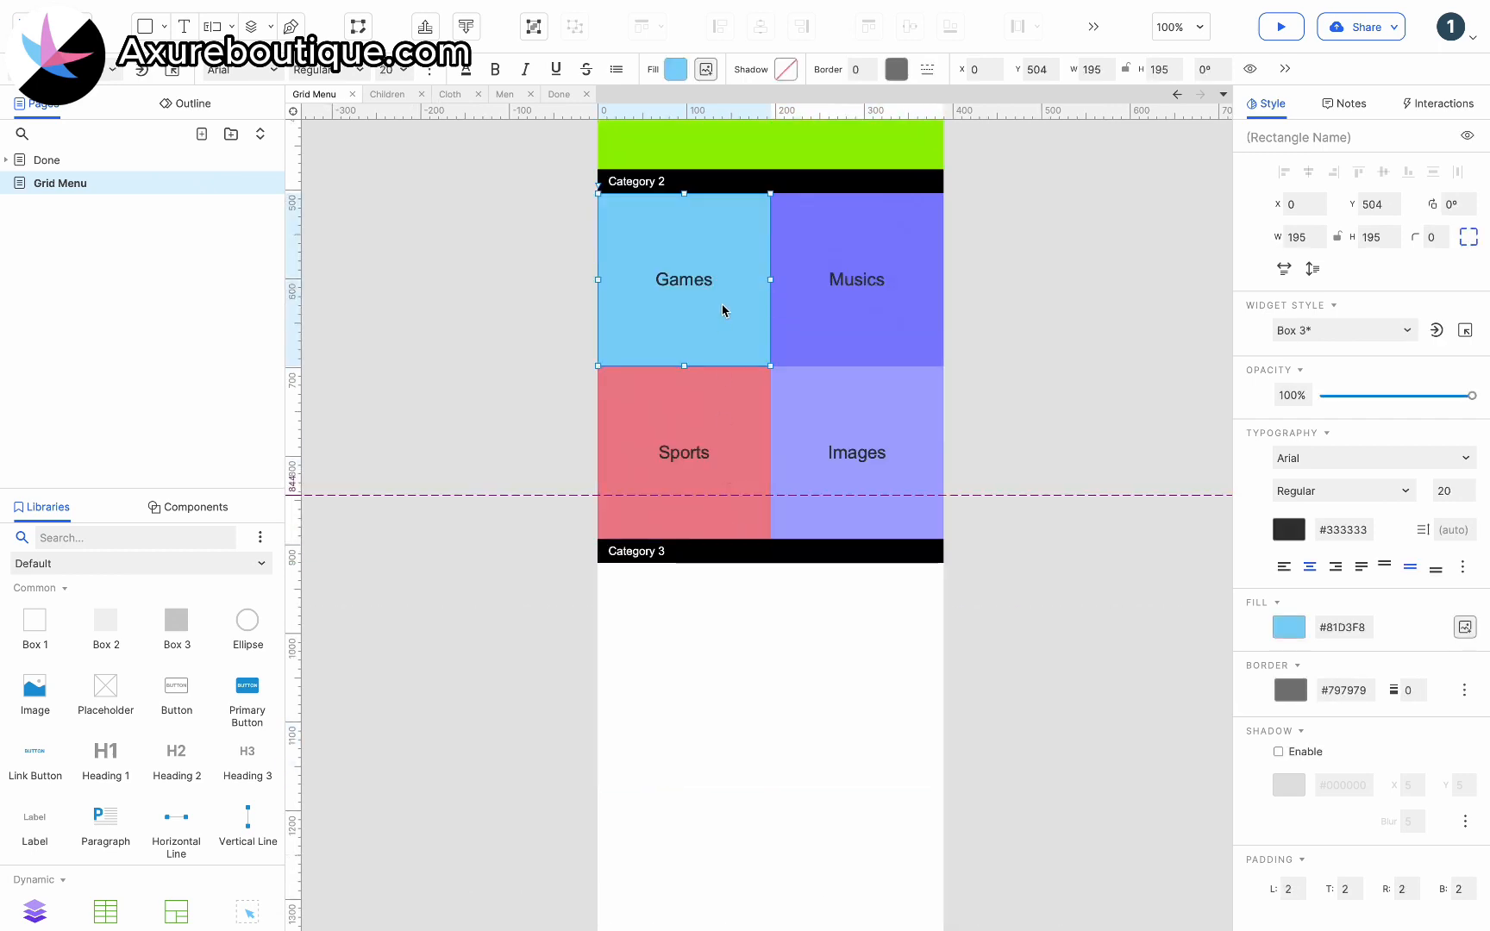
{"action": "left_click_drag", "start_coordinate": [709, 291], "coordinate": [933, 782]}
{"action": "scroll", "coordinate": [691, 632], "scroll_direction": "down", "scroll_amount": 3}
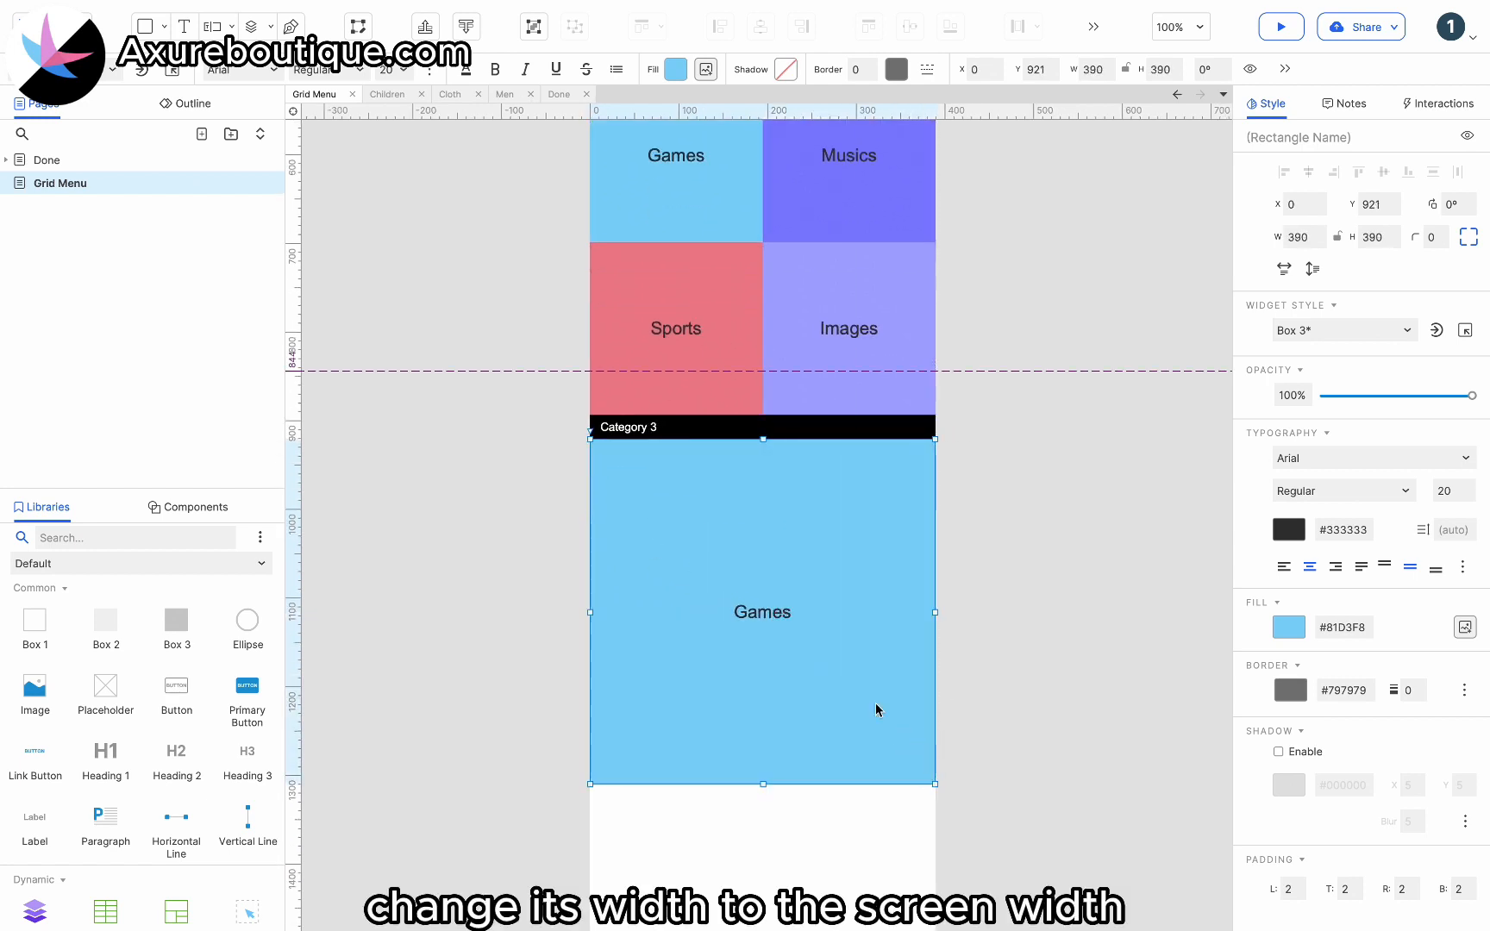
Change the large square's text to "Featured Products" and fill the square with orange (#F59A23).
{"action": "double_click", "coordinate": [769, 616]}
{"action": "type", "text": "Fe"}
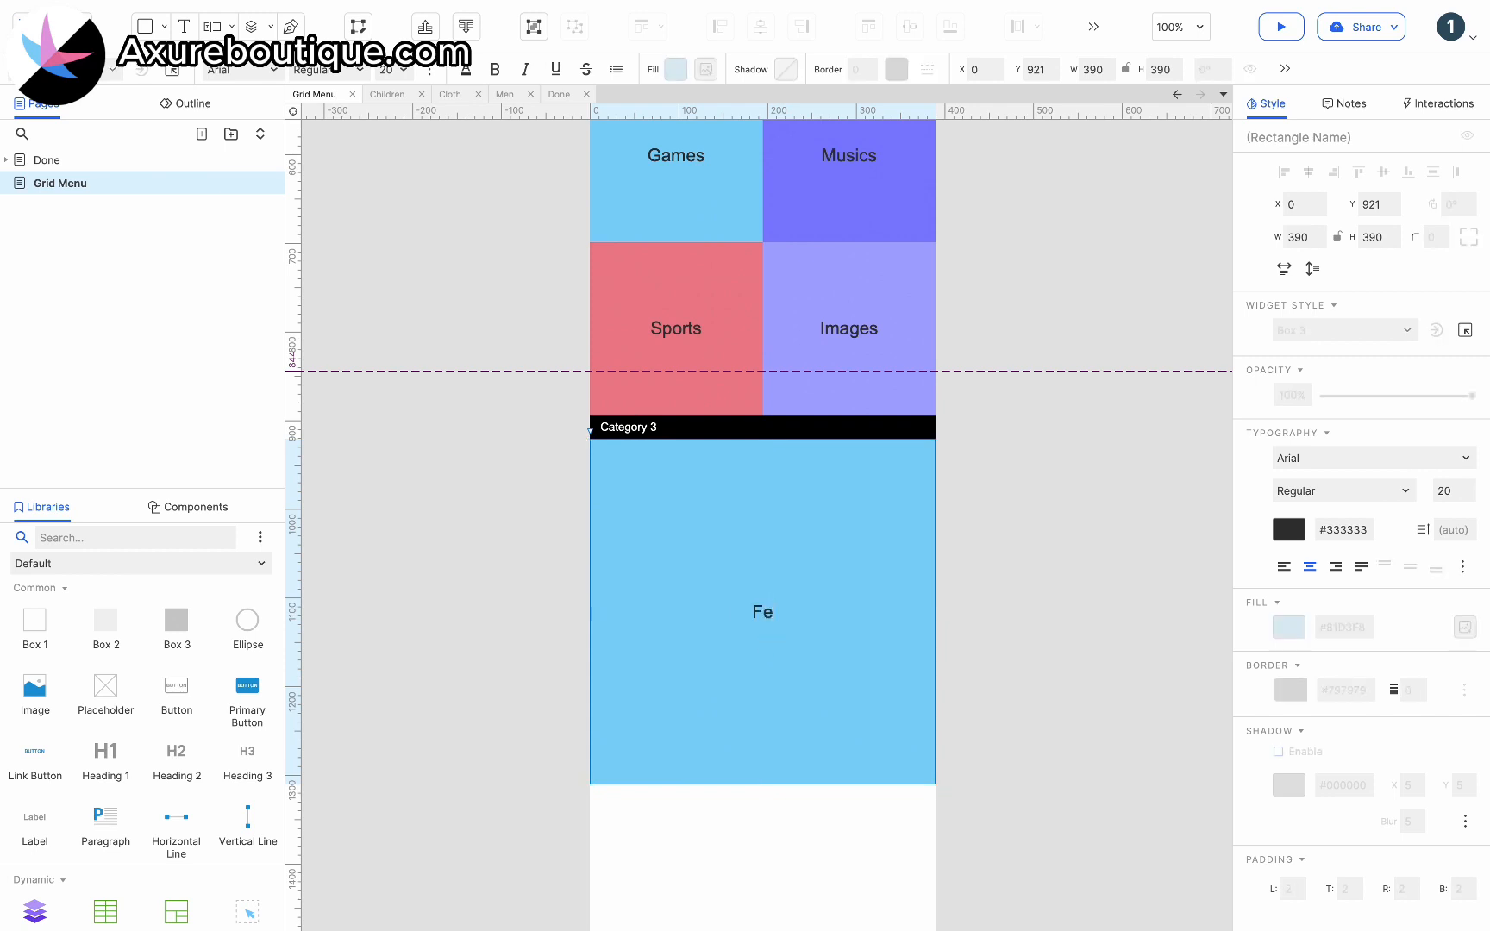
{"action": "type", "text": "ature"}
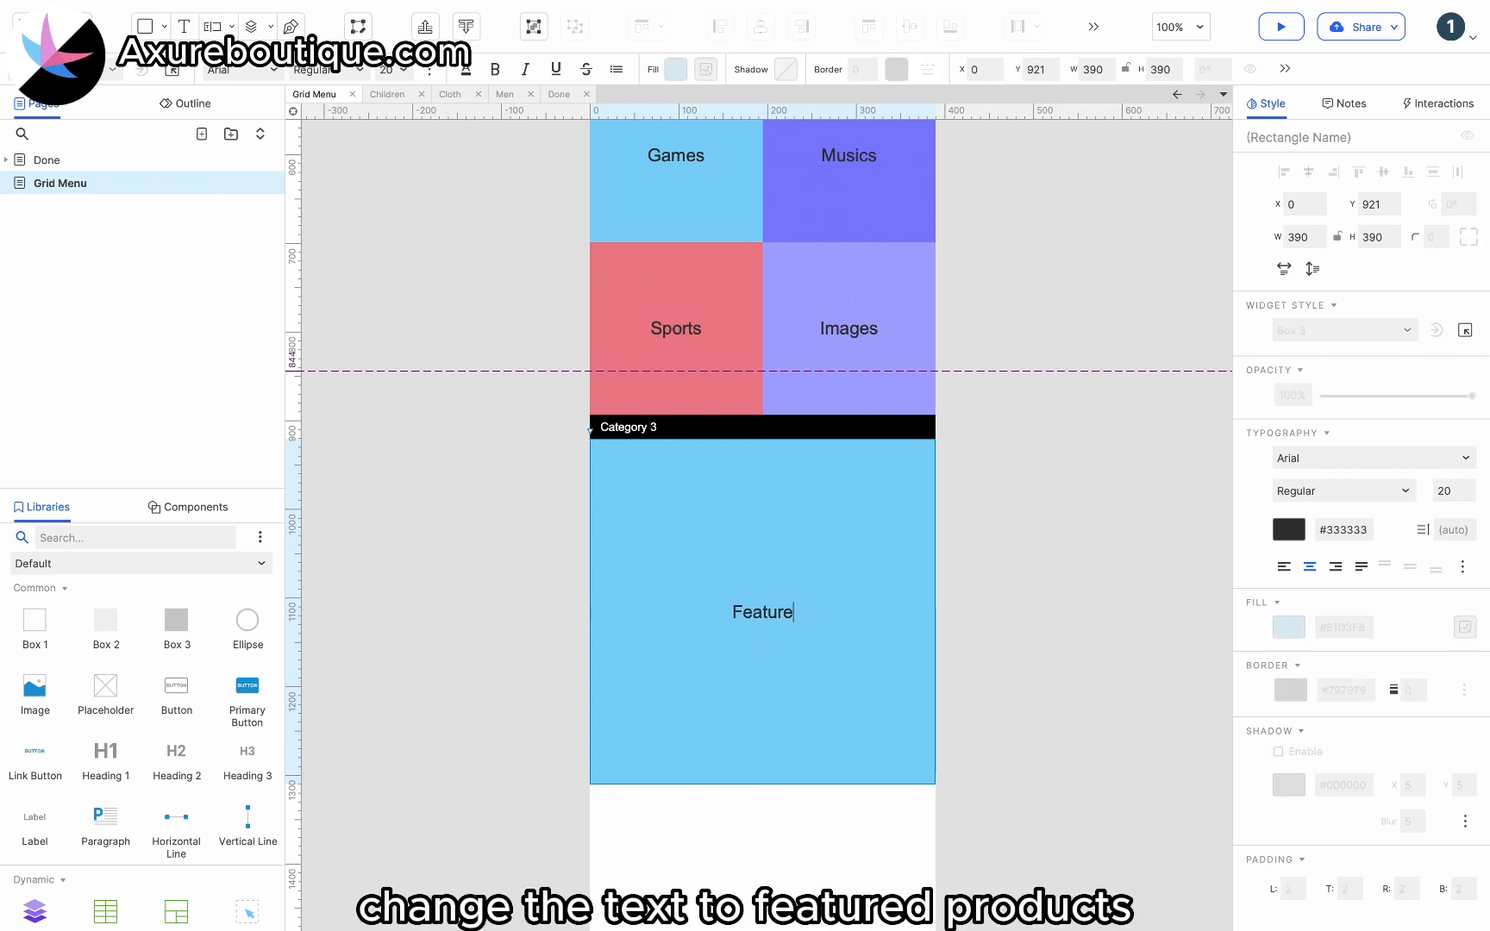
{"action": "type", "text": "d Products"}
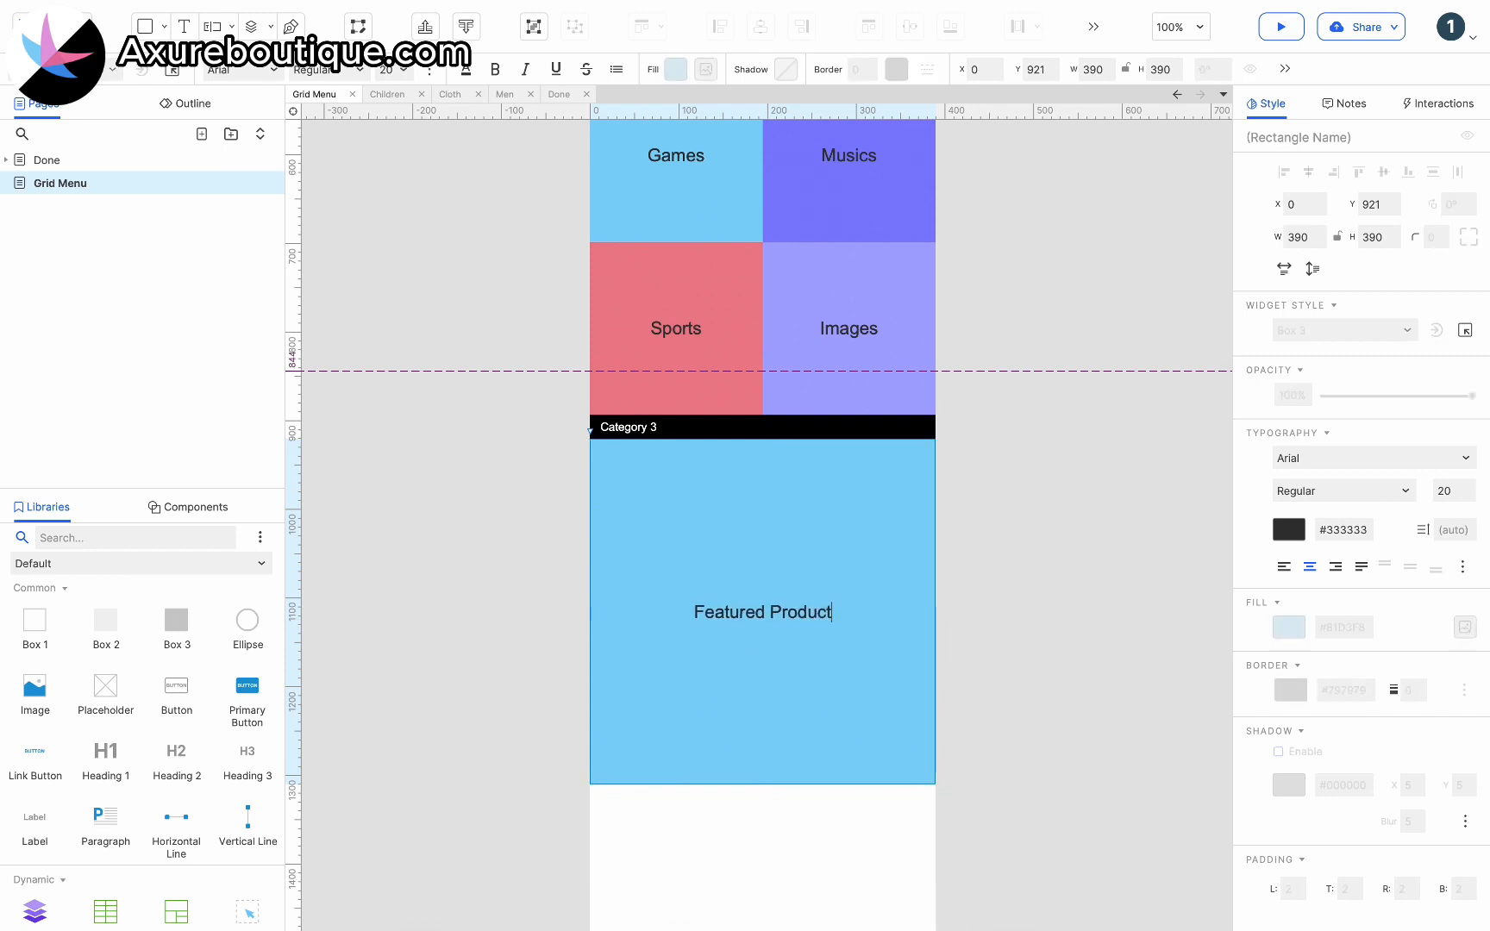
{"action": "key", "text": "Escape"}
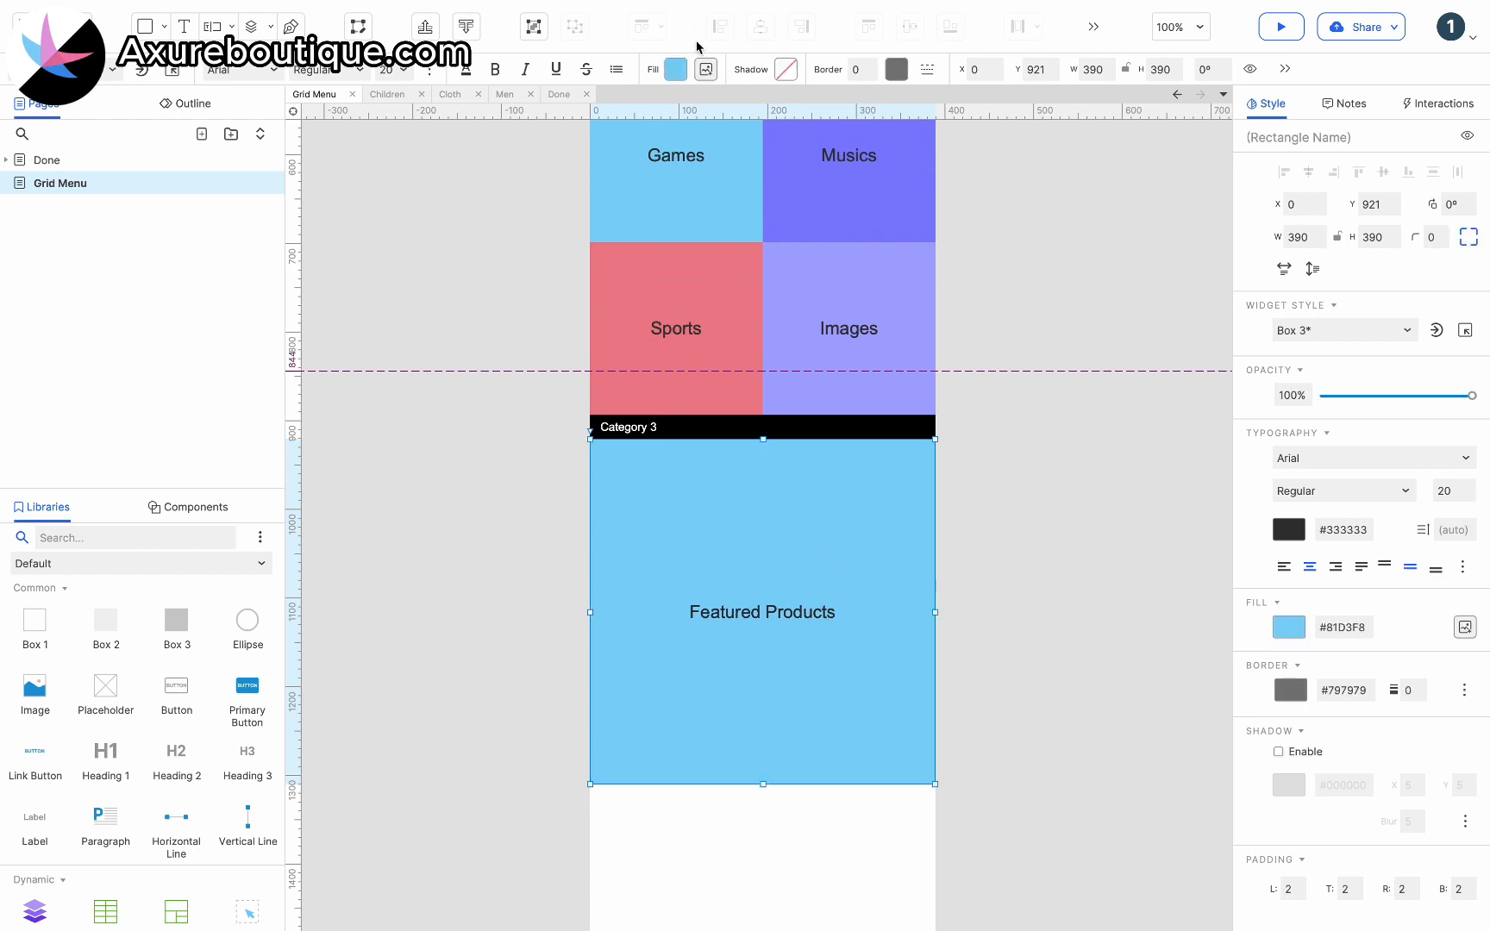
{"action": "left_click", "coordinate": [675, 69]}
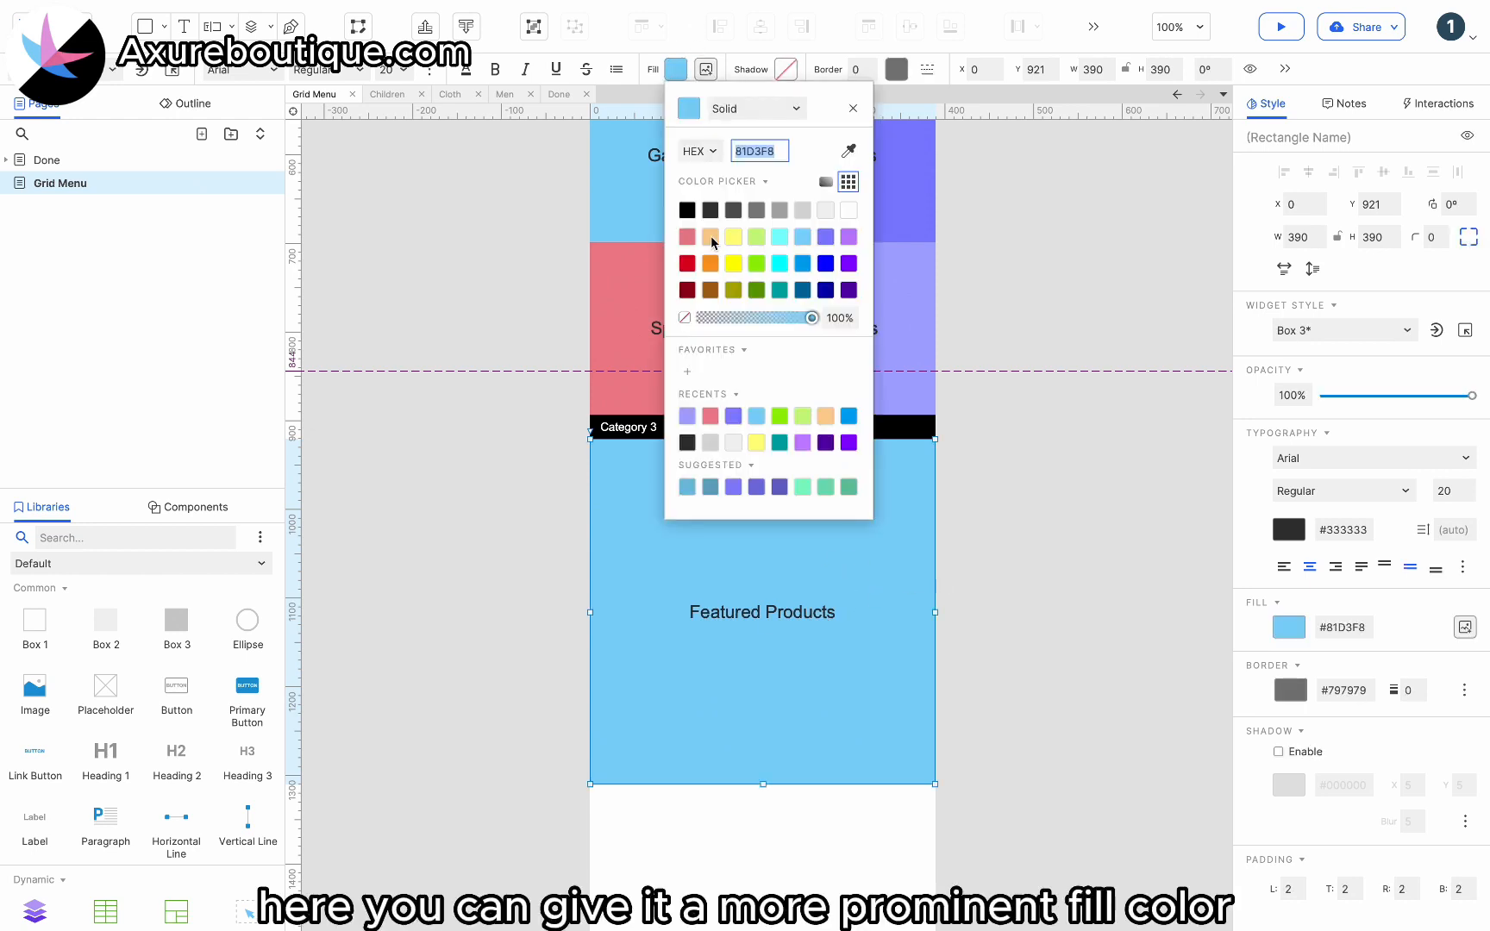
{"action": "left_click", "coordinate": [712, 262]}
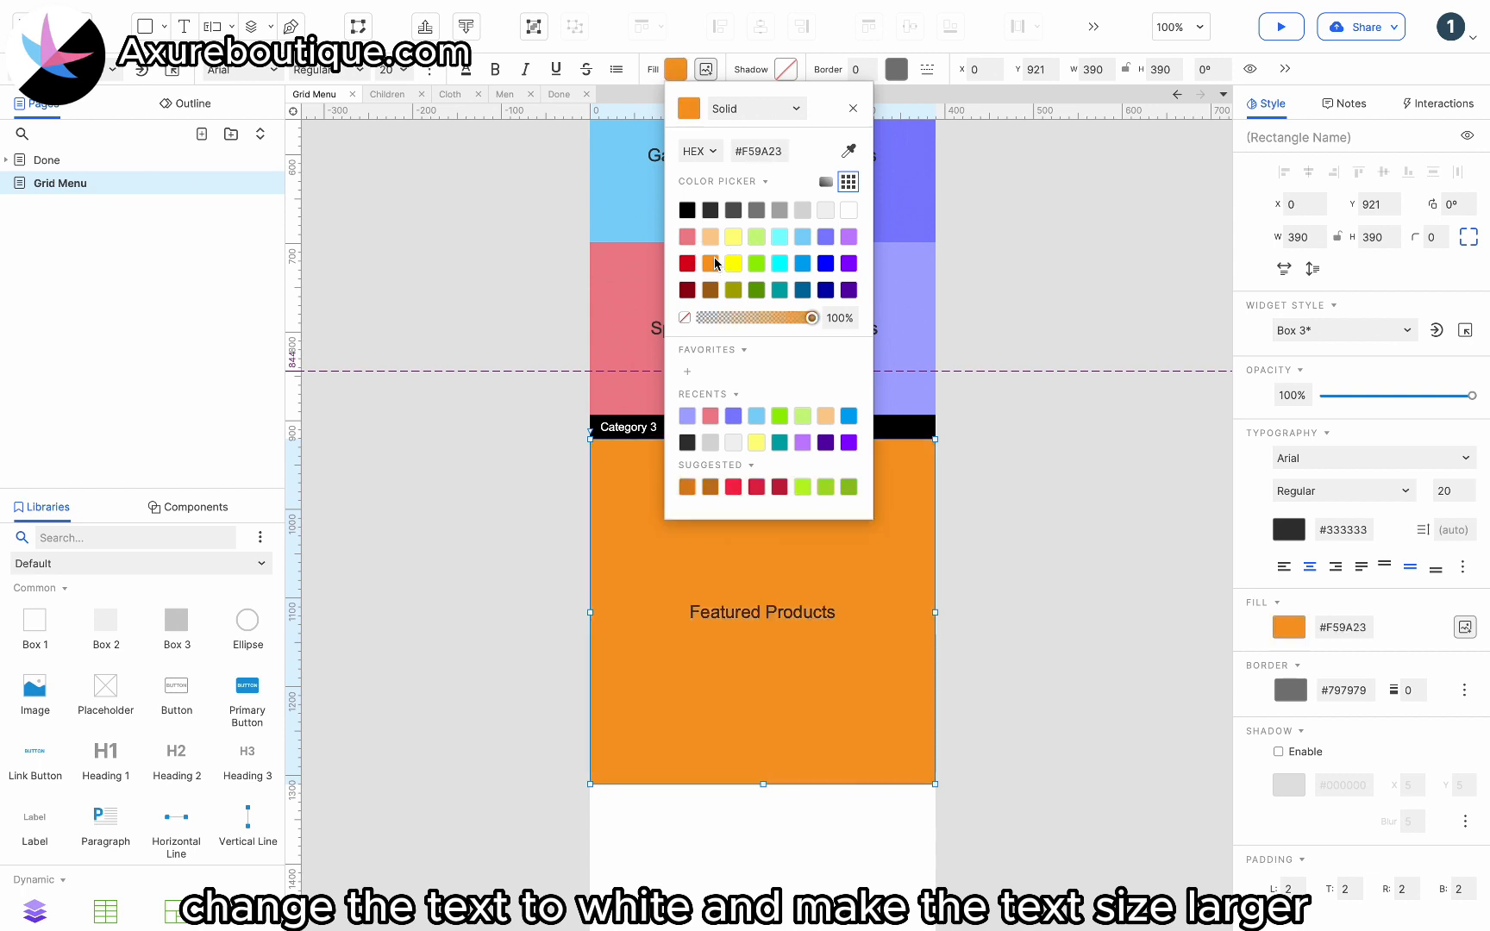
Set the "Featured Products" text to white (#FFFFFF) with a font size of 28.
{"action": "left_click", "coordinate": [463, 71]}
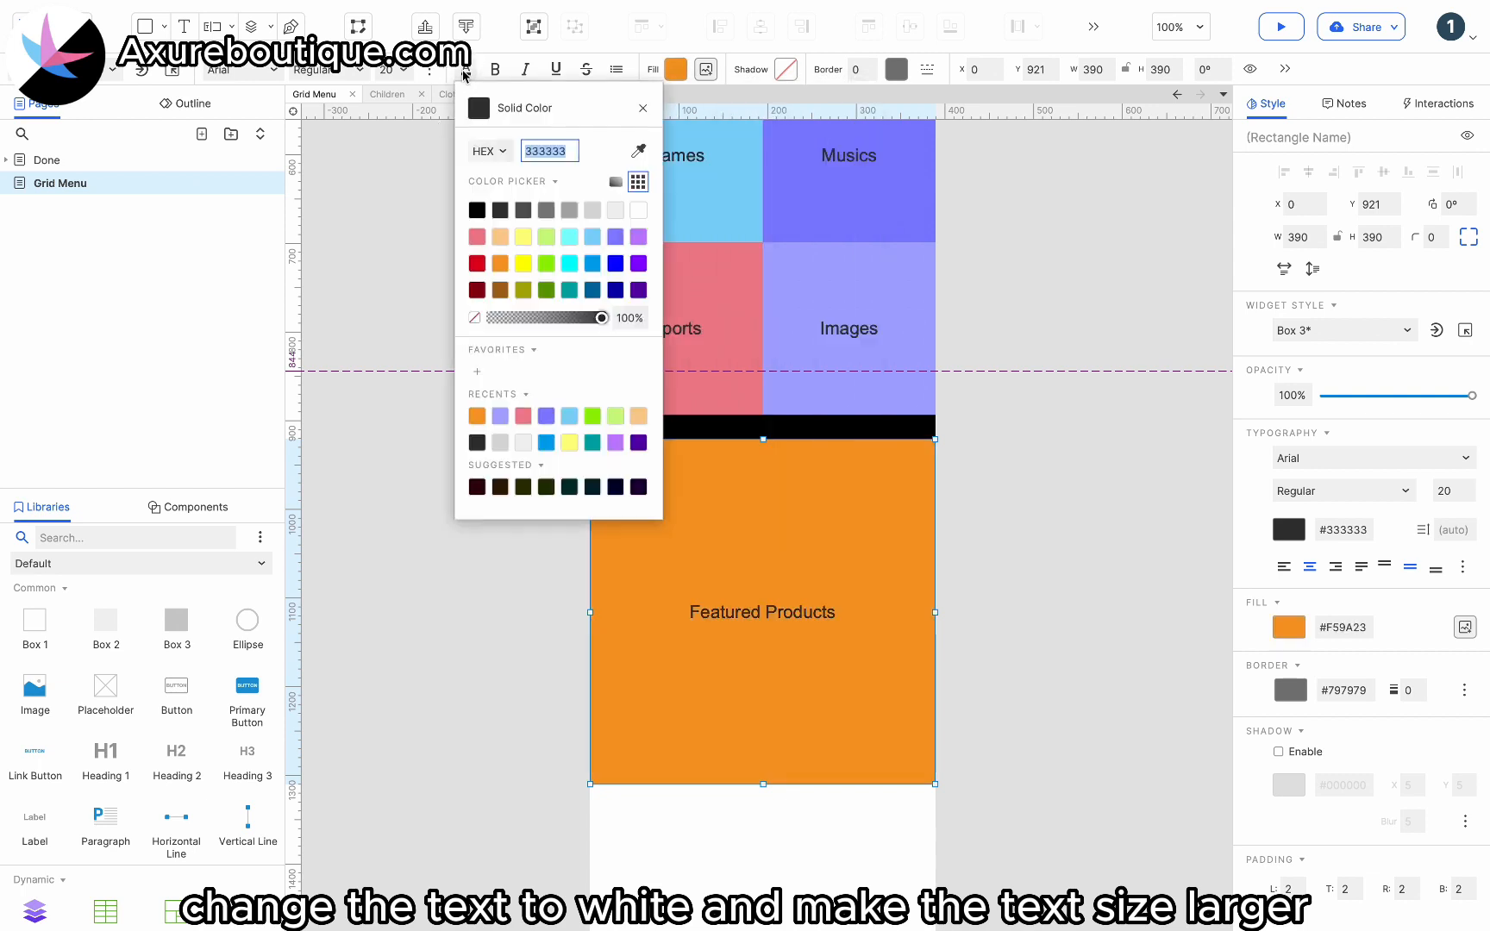
{"action": "left_click", "coordinate": [638, 211]}
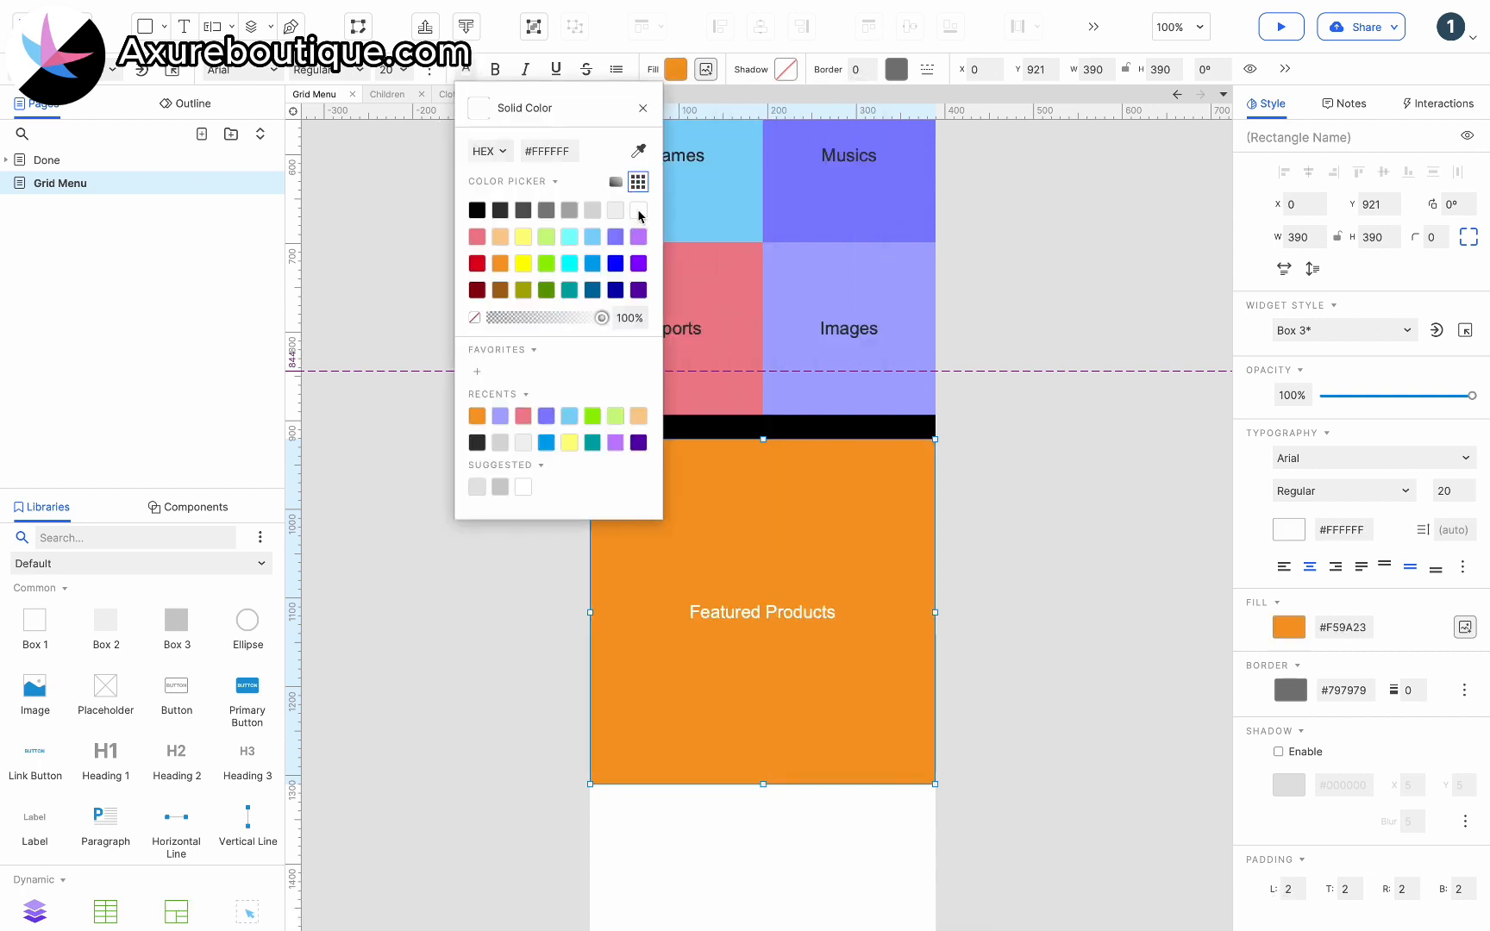
{"action": "left_click", "coordinate": [390, 70]}
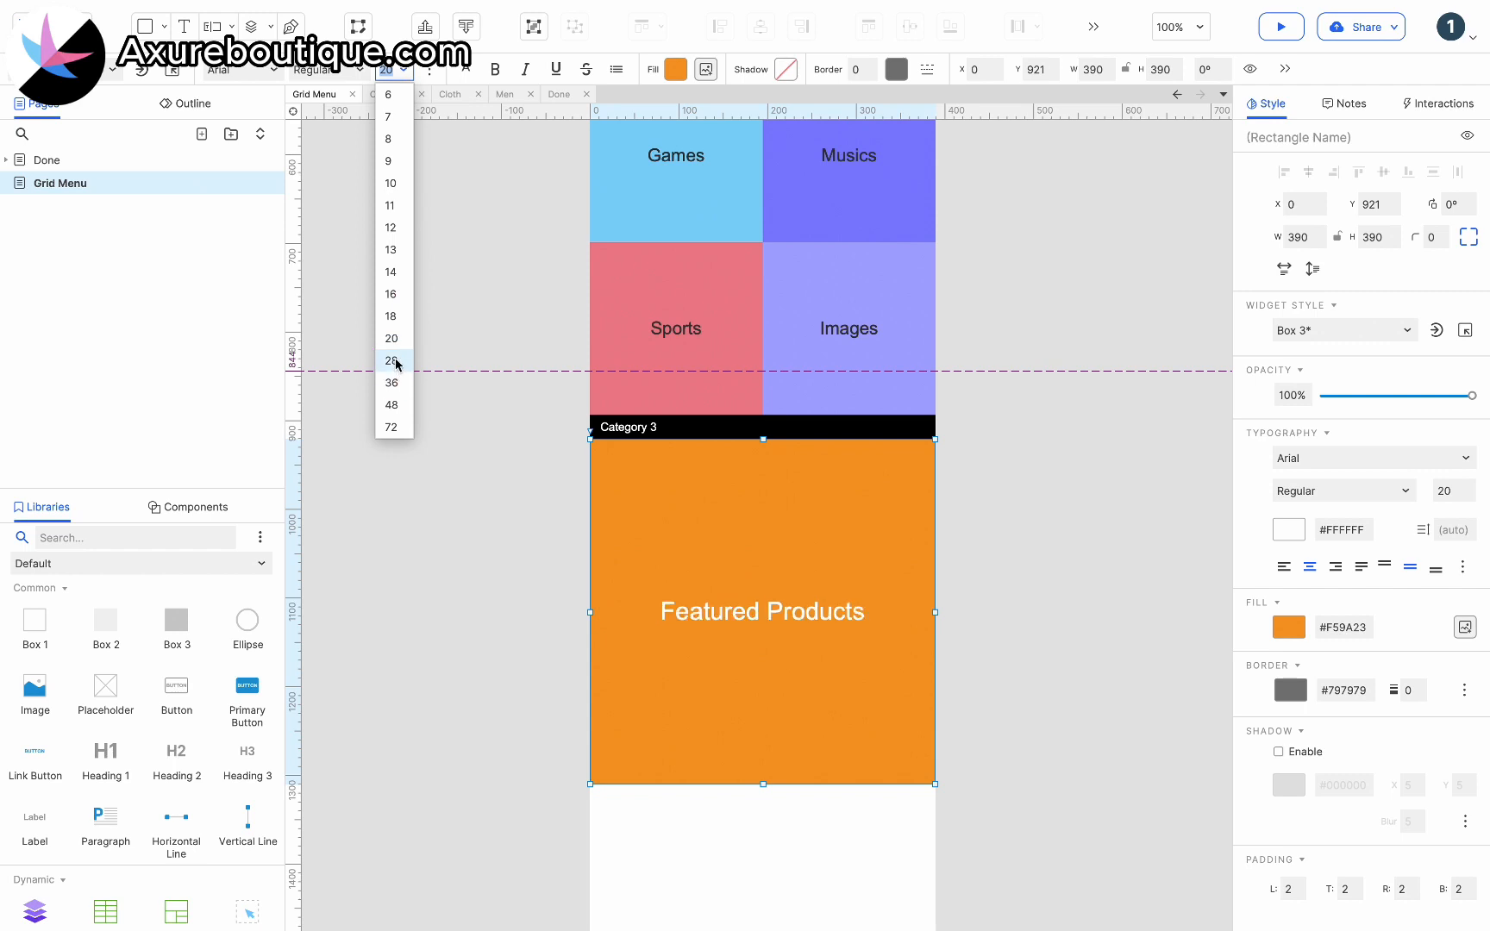
{"action": "left_click", "coordinate": [393, 360]}
{"action": "left_click", "coordinate": [450, 522]}
Review the finished Grid Menu page from the "Featured Products" tile up to the title bar.
{"action": "scroll", "coordinate": [449, 520], "scroll_direction": "up", "scroll_amount": 3}
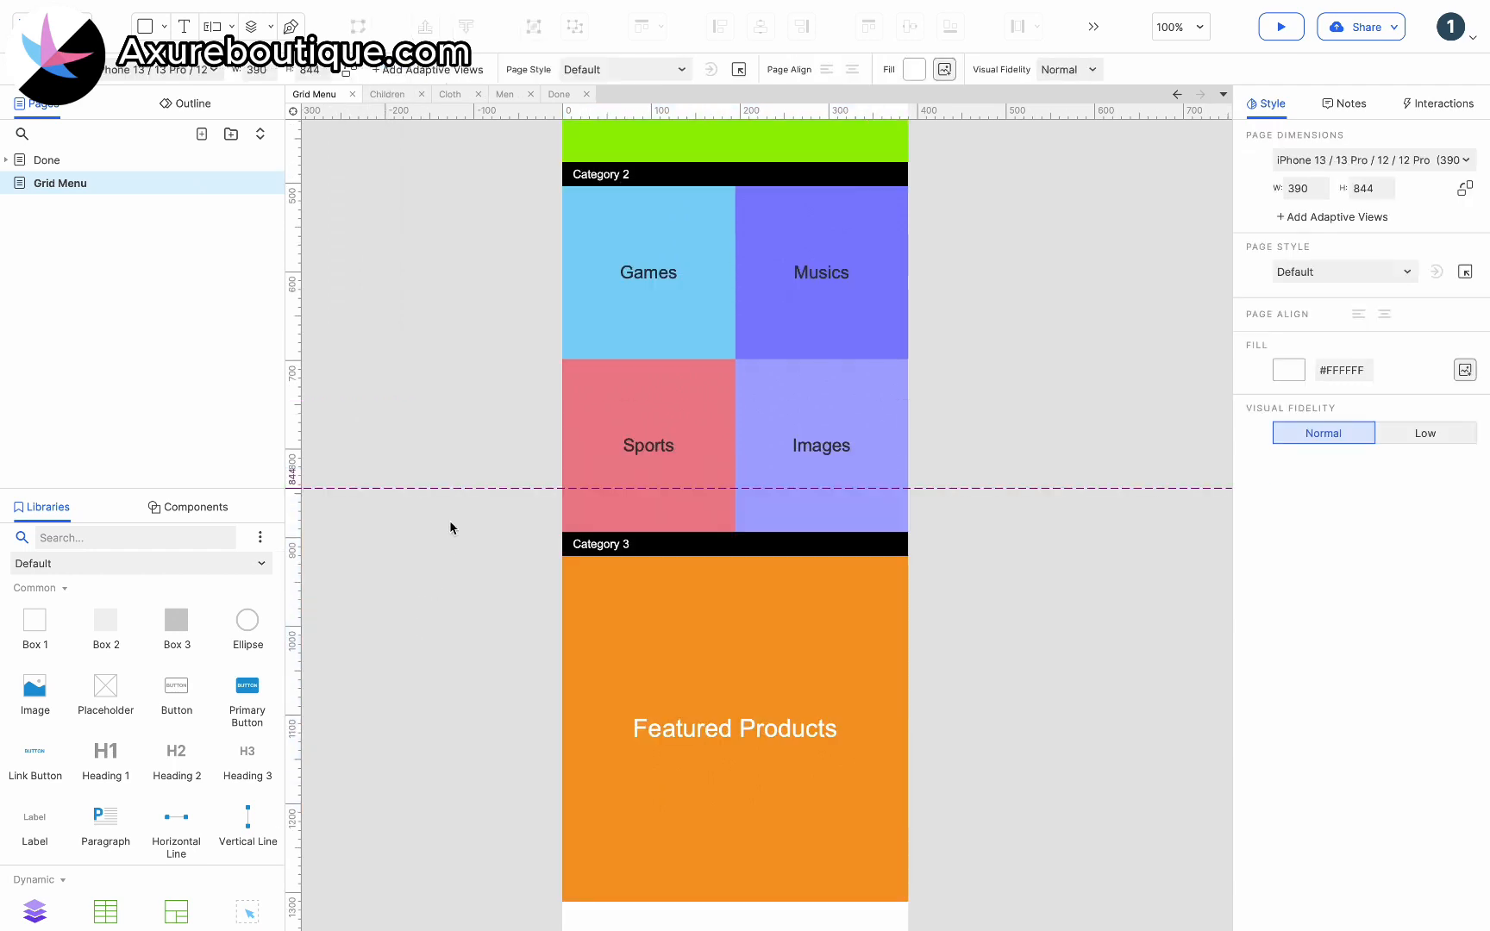
{"action": "scroll", "coordinate": [672, 671], "scroll_direction": "up", "scroll_amount": 1}
{"action": "scroll", "coordinate": [671, 671], "scroll_direction": "right", "scroll_amount": 1}
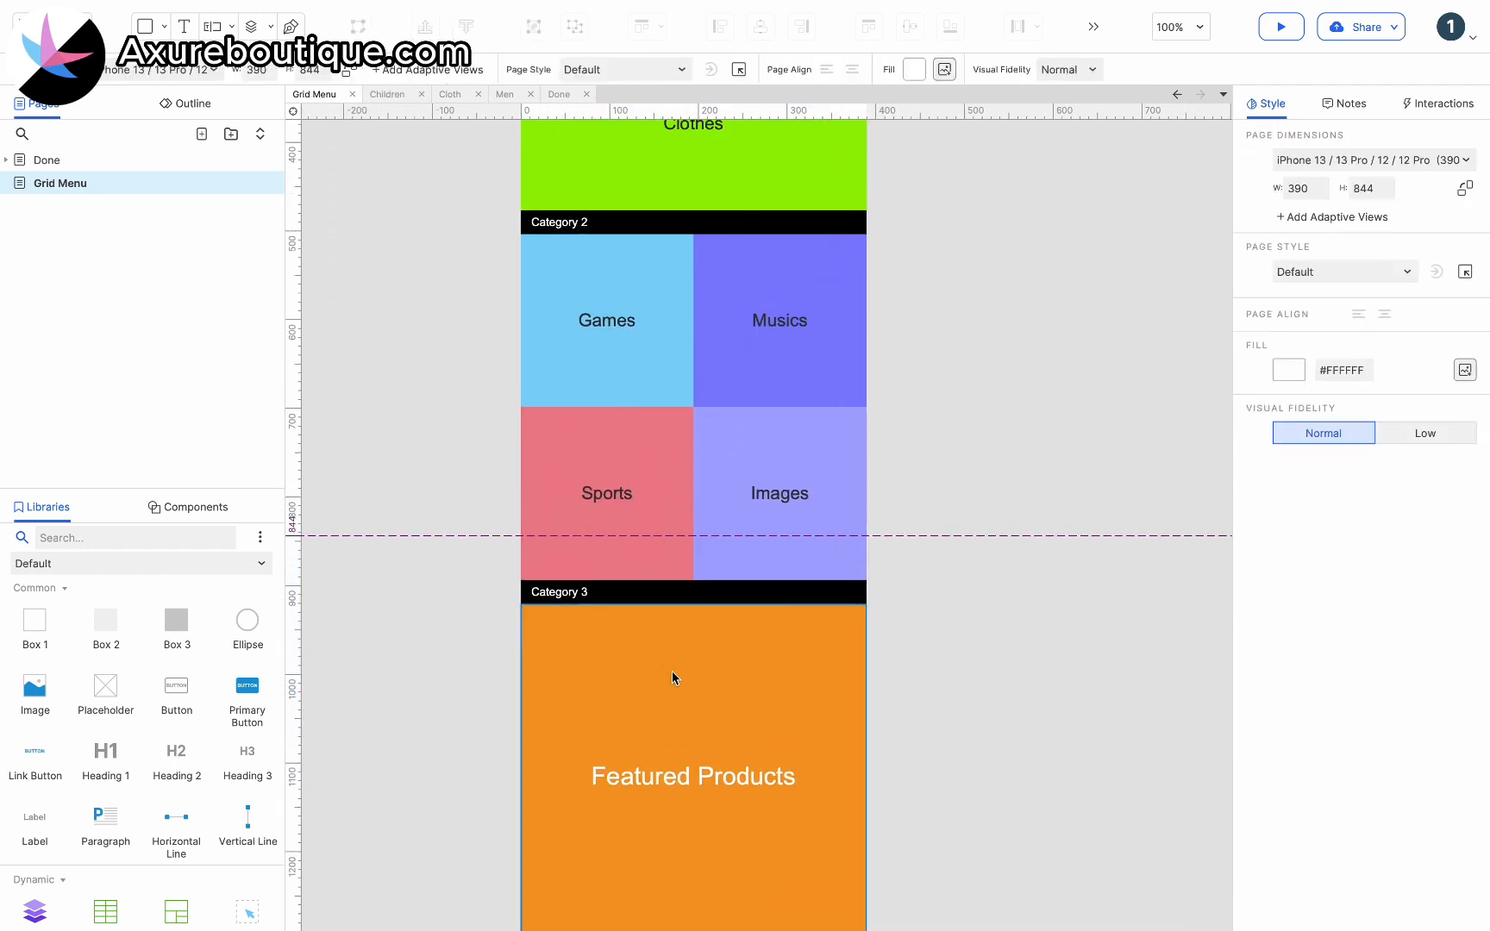
{"action": "left_click", "coordinate": [738, 663]}
{"action": "scroll", "coordinate": [888, 587], "scroll_direction": "up", "scroll_amount": 4}
{"action": "left_click", "coordinate": [902, 565]}
{"action": "scroll", "coordinate": [903, 563], "scroll_direction": "up", "scroll_amount": 5}
Add a new page nested under the "Grid Menu" page and name it "Toys".
{"action": "mouse_move", "coordinate": [229, 165]}
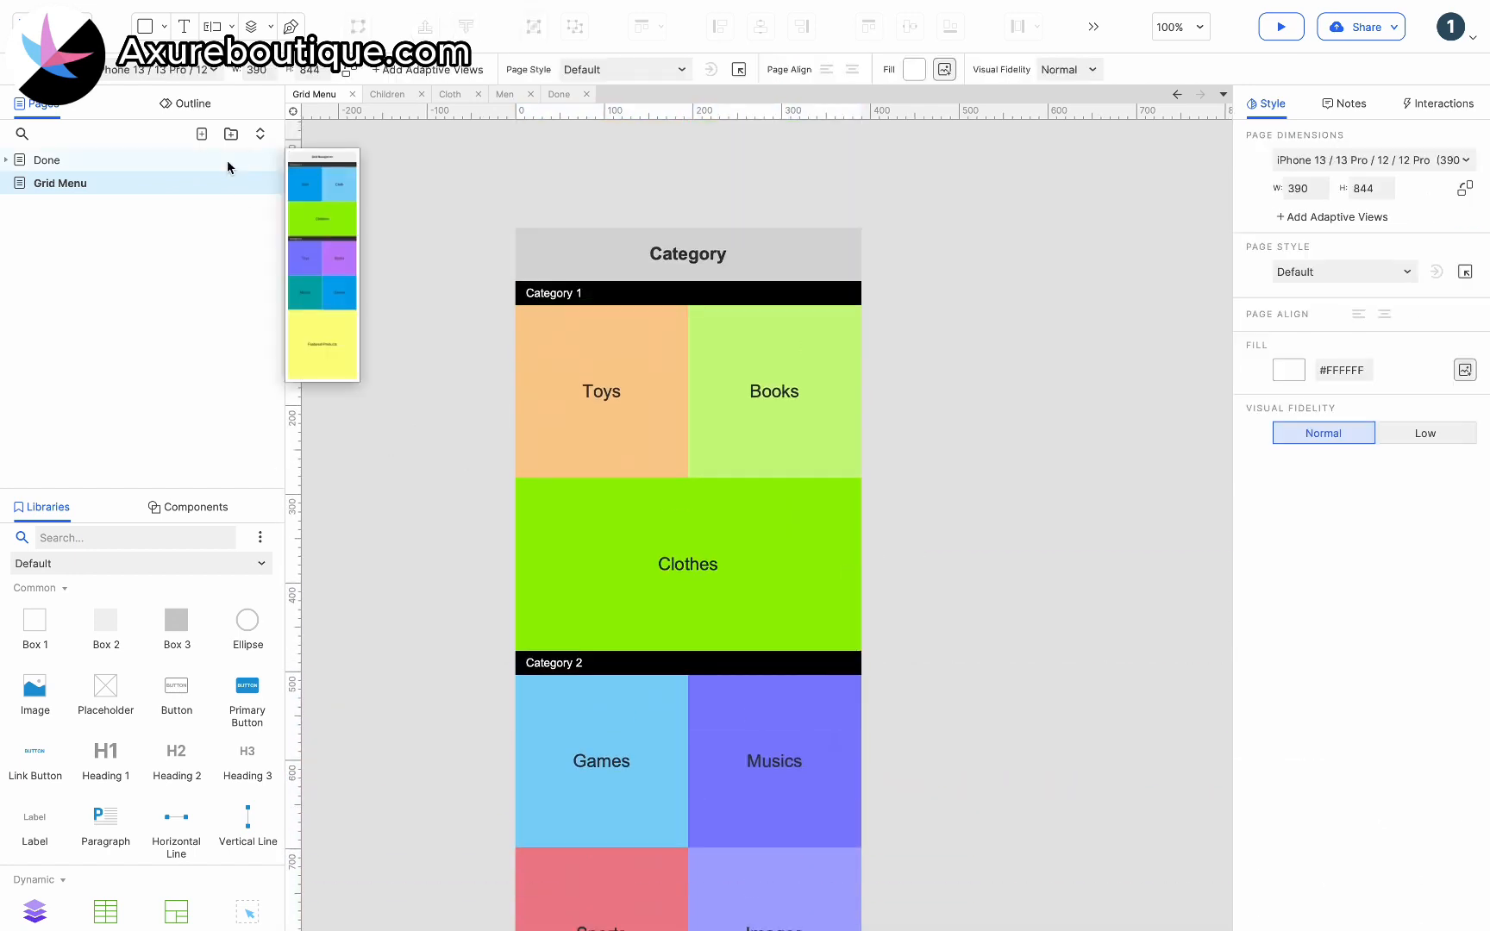
{"action": "left_click", "coordinate": [201, 133]}
{"action": "left_click", "coordinate": [129, 207]}
{"action": "left_click_drag", "start_coordinate": [129, 207], "coordinate": [121, 191]}
{"action": "left_click", "coordinate": [100, 207]}
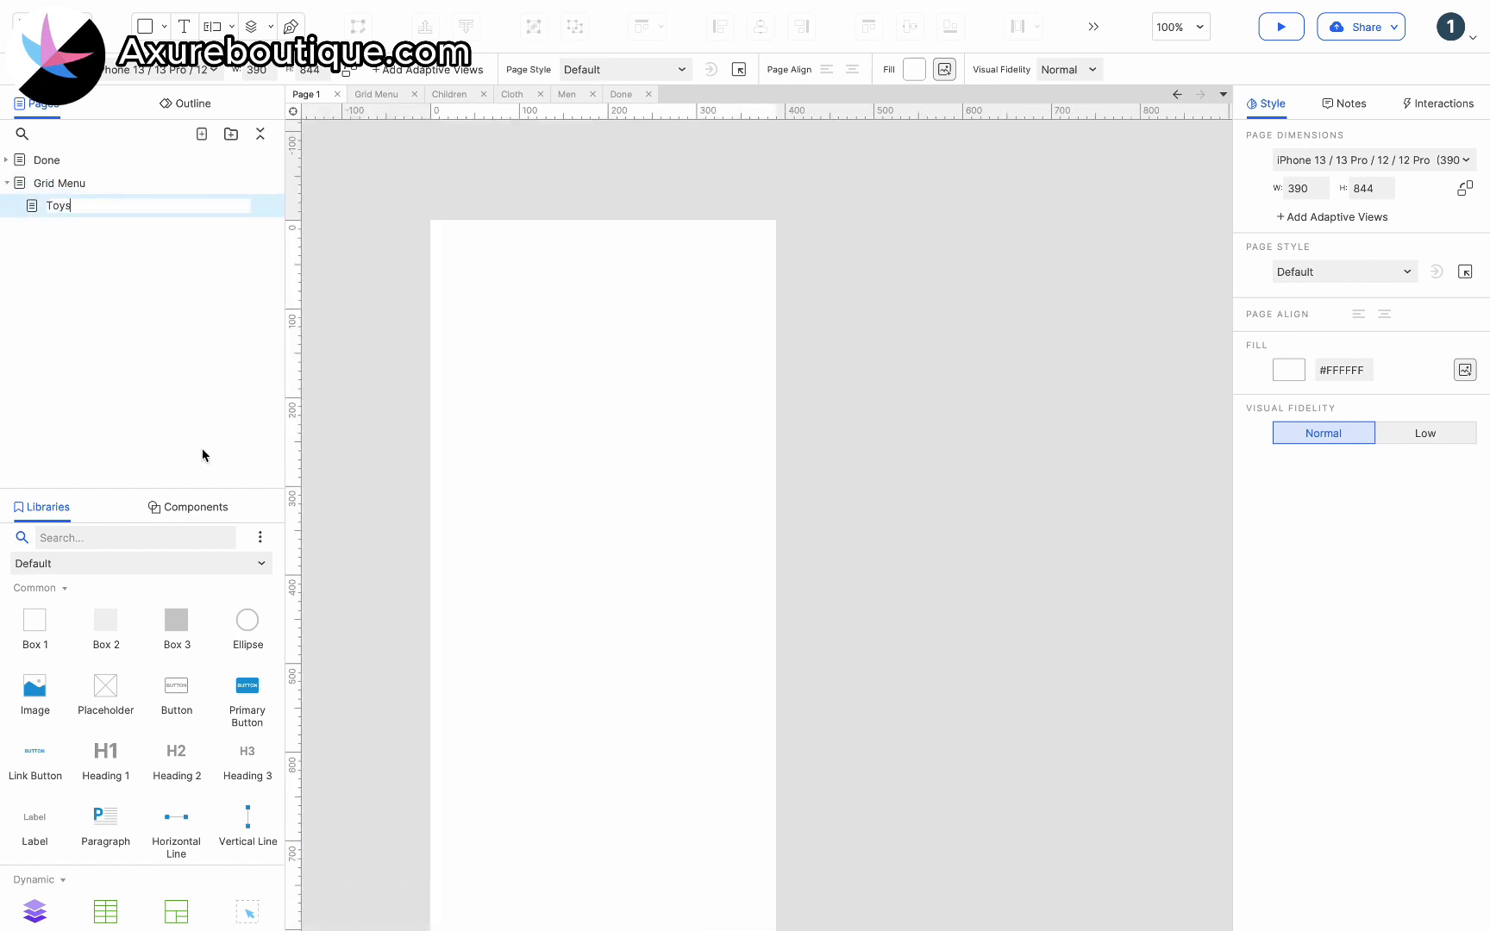
{"action": "left_click", "coordinate": [544, 555]}
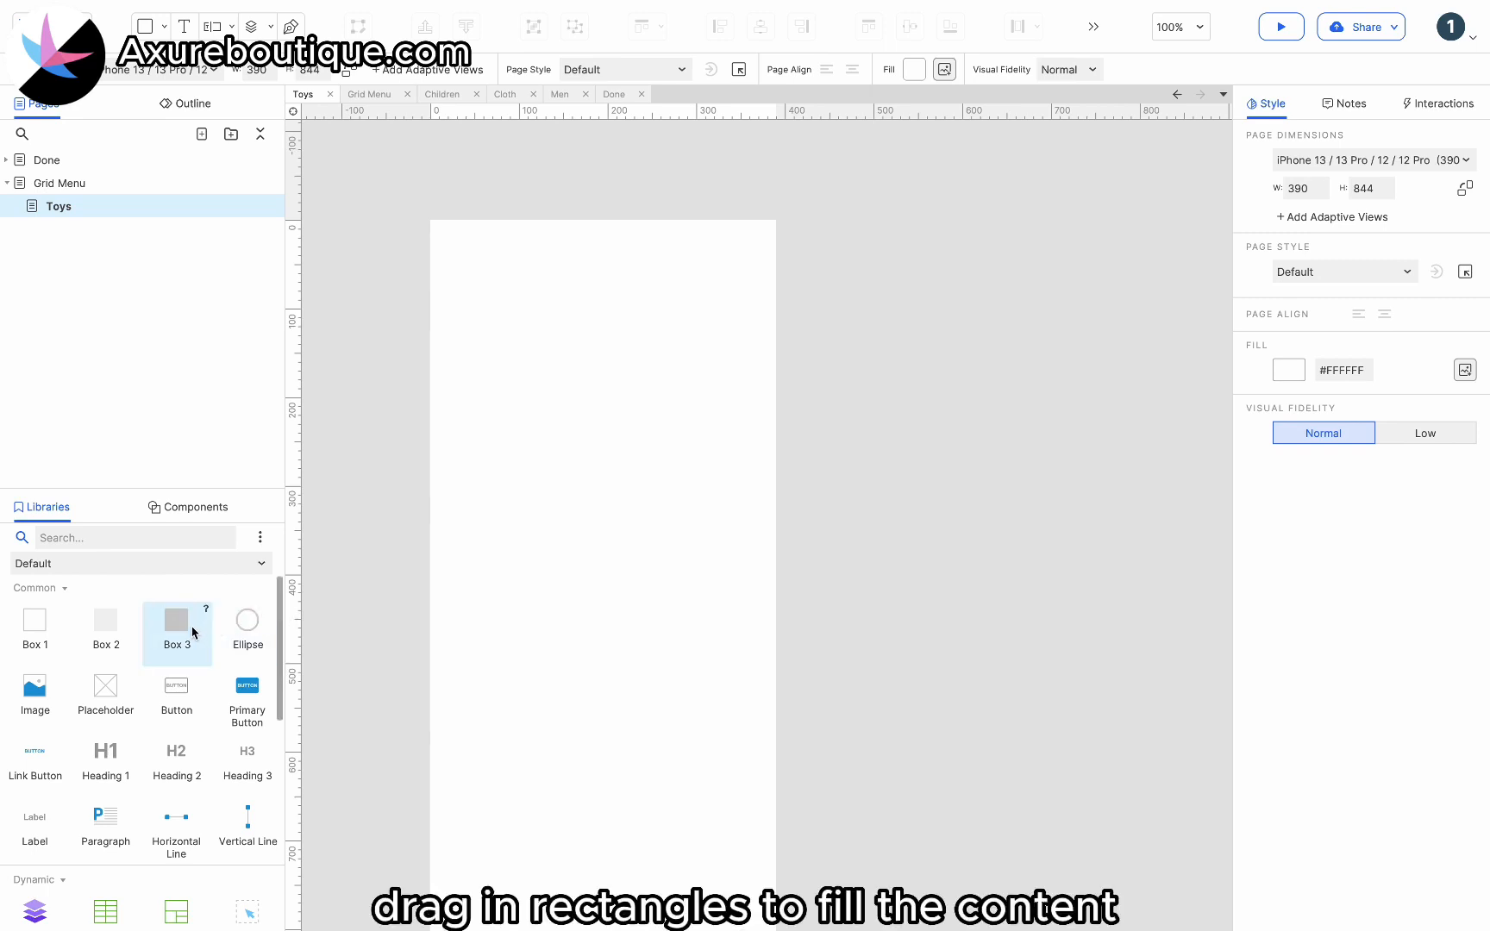
Place a Box 3 near the top of the "Toys" page, widen it to 338, and label it "Section".
{"action": "left_click_drag", "start_coordinate": [190, 632], "coordinate": [453, 283]}
{"action": "left_click_drag", "start_coordinate": [717, 358], "coordinate": [753, 355]}
{"action": "double_click", "coordinate": [694, 359]}
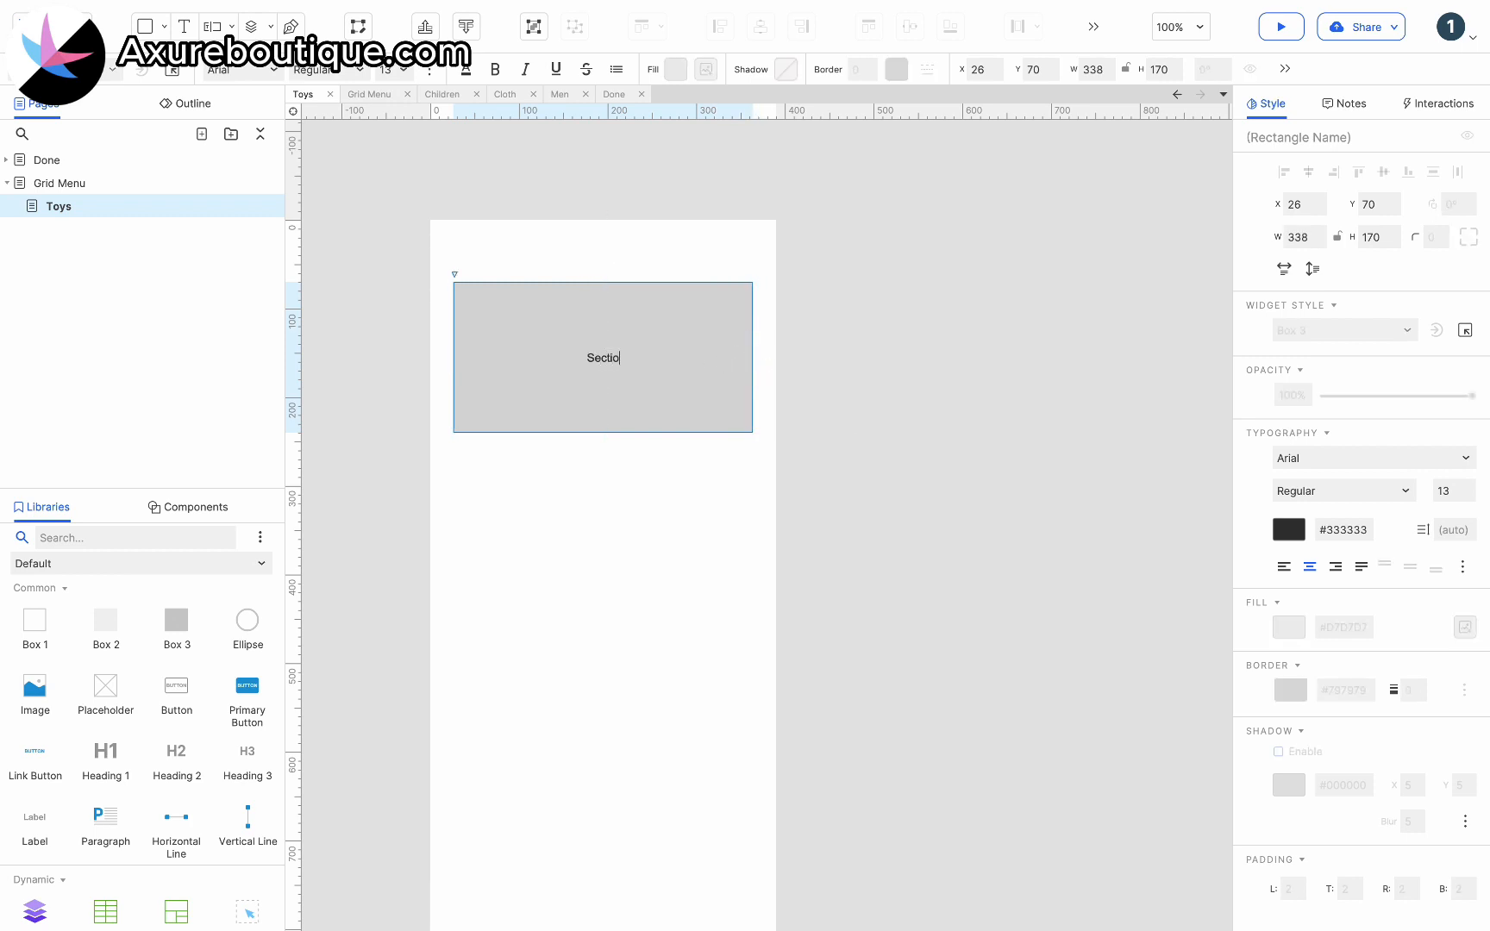
{"action": "left_click", "coordinate": [744, 503]}
Duplicate the "Section" box five times down the page to form an evenly spaced column.
{"action": "key", "text": "super+d"}
{"action": "left_click_drag", "start_coordinate": [622, 364], "coordinate": [604, 521]}
{"action": "key", "text": "super+d"}
{"action": "key", "text": "super+d"}
{"action": "key", "text": "super+d"}
{"action": "key", "text": "super+d"}
Place a Hot Spot centred directly below the last "Section" box.
{"action": "scroll", "coordinate": [606, 560], "scroll_direction": "down", "scroll_amount": 3}
{"action": "scroll", "coordinate": [607, 569], "scroll_direction": "down", "scroll_amount": 5}
{"action": "scroll", "coordinate": [206, 725], "scroll_direction": "down", "scroll_amount": 3}
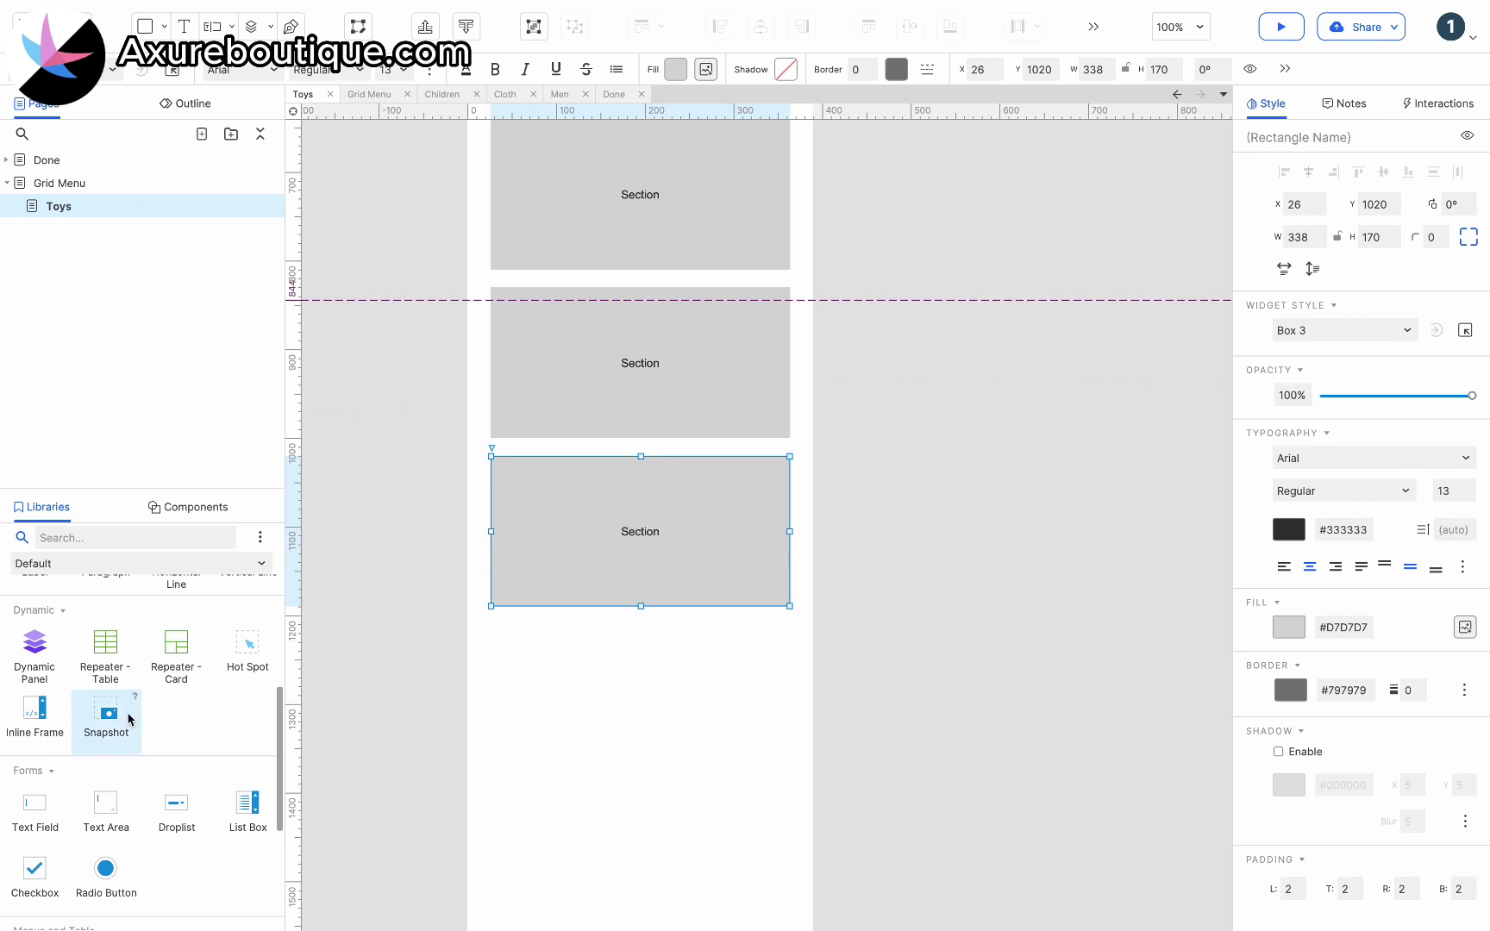
{"action": "scroll", "coordinate": [130, 718], "scroll_direction": "up", "scroll_amount": 2}
{"action": "left_click_drag", "start_coordinate": [247, 696], "coordinate": [600, 610]}
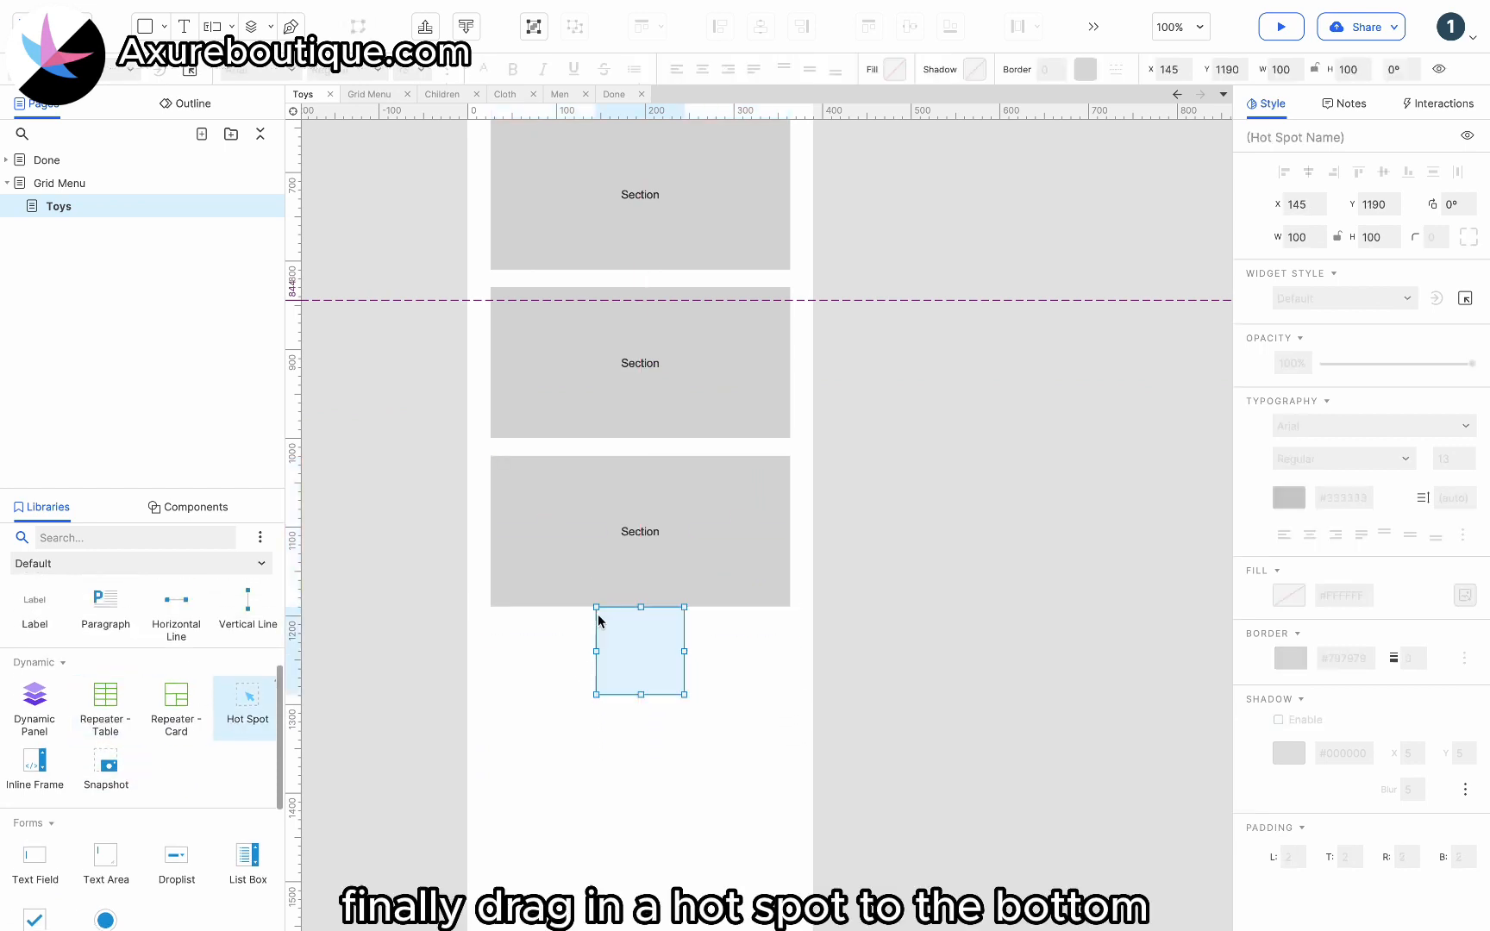
Change the topmost "Section" box's text to "Featured Toys" and set its font size to 28.
{"action": "scroll", "coordinate": [601, 625], "scroll_direction": "up", "scroll_amount": 15}
{"action": "left_click", "coordinate": [666, 423]}
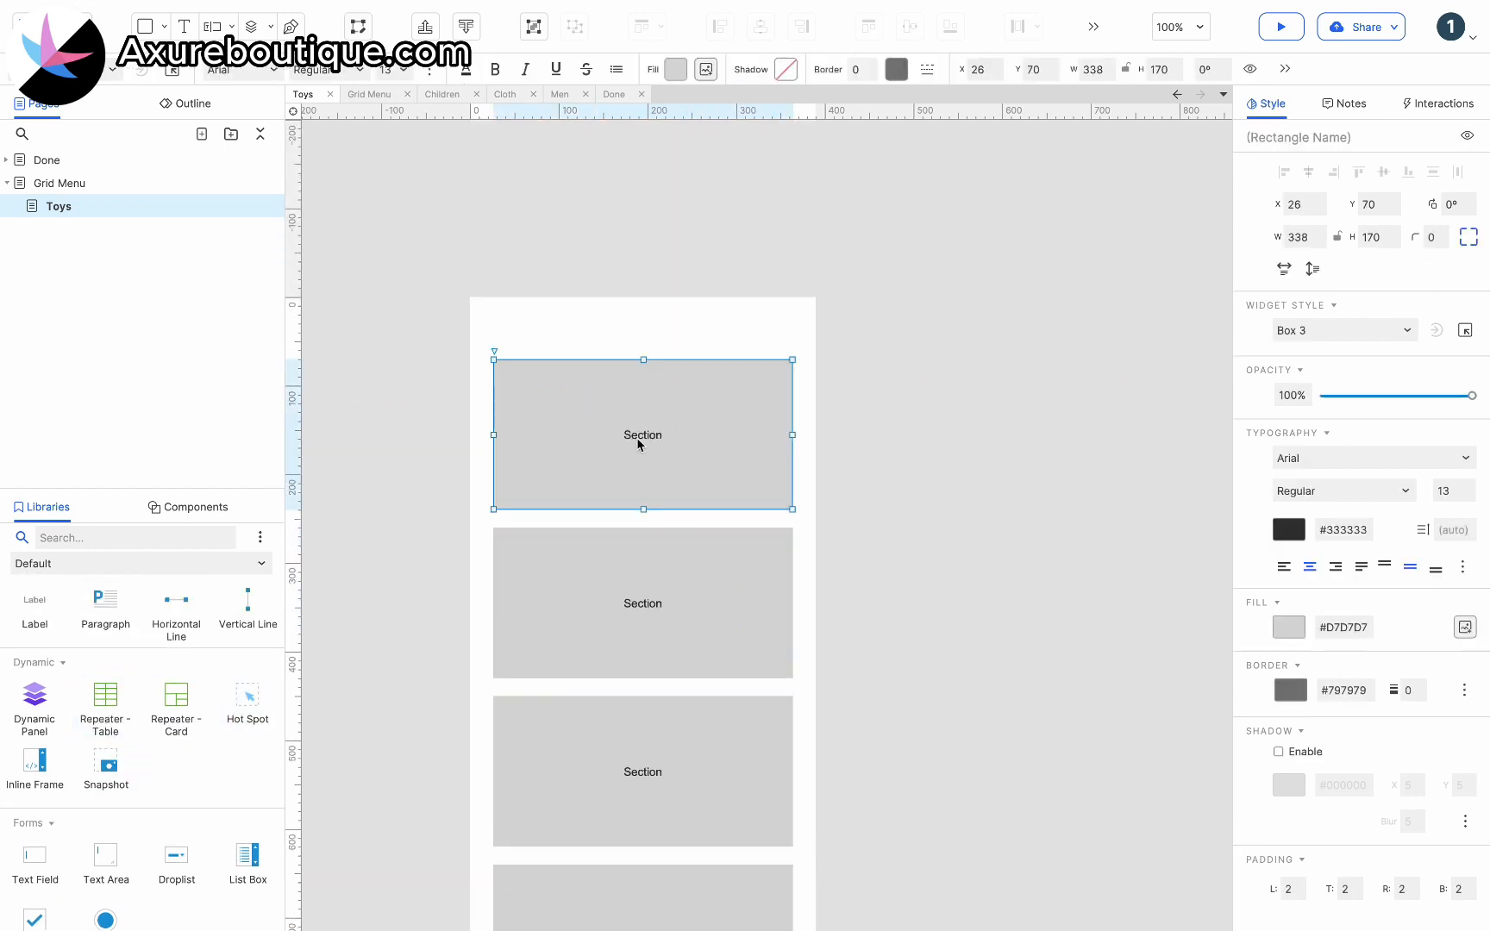
{"action": "double_click", "coordinate": [638, 442]}
{"action": "type", "text": "Toys"}
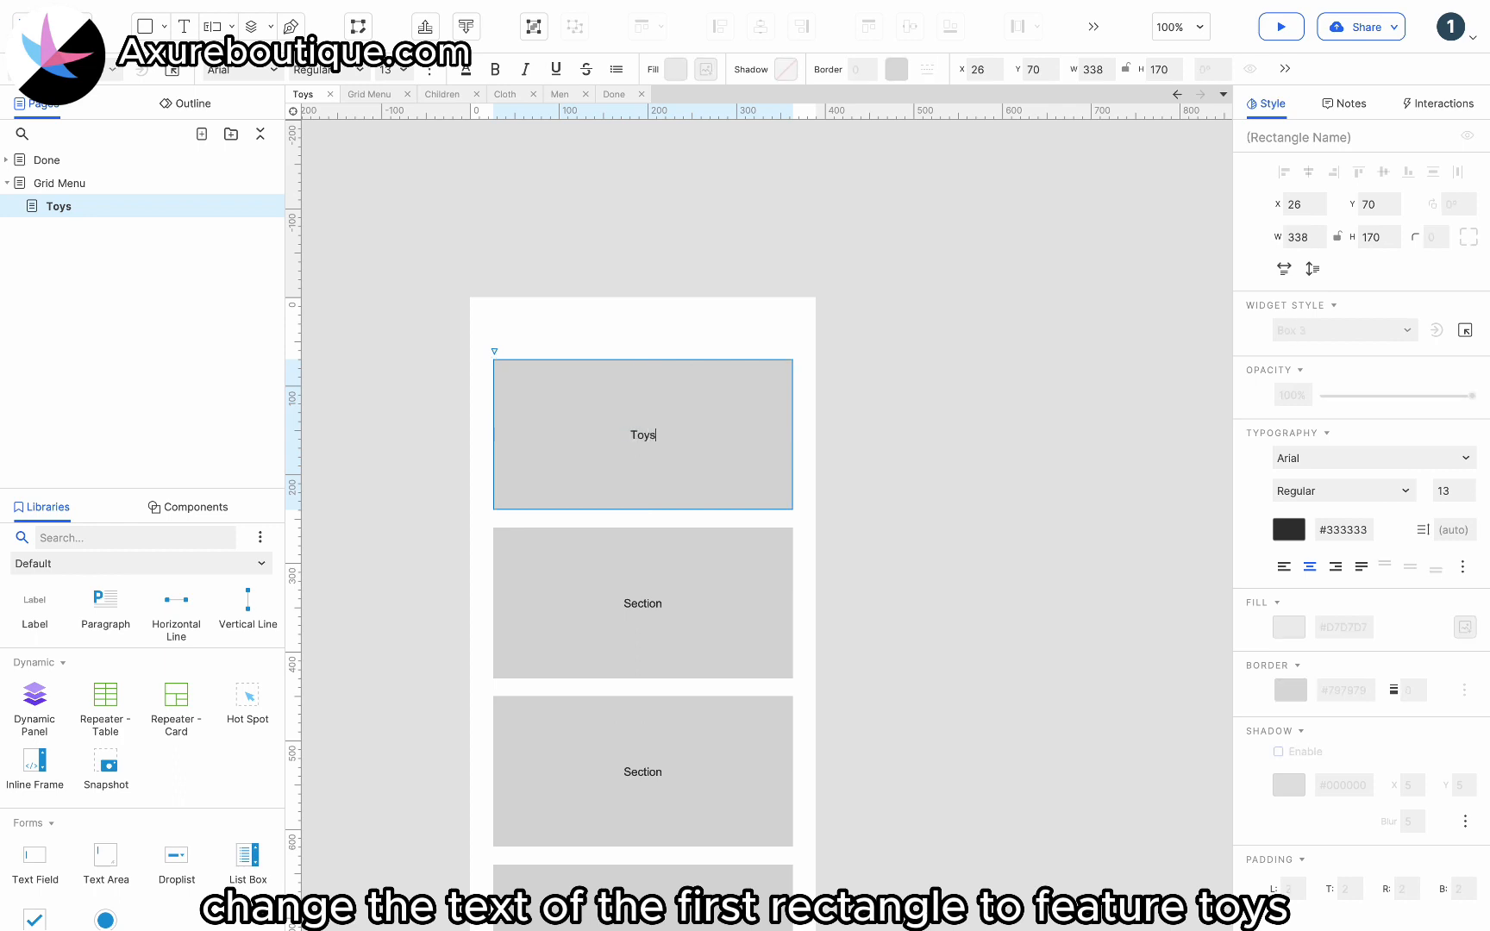
{"action": "key", "text": "Escape"}
{"action": "left_click", "coordinate": [400, 76]}
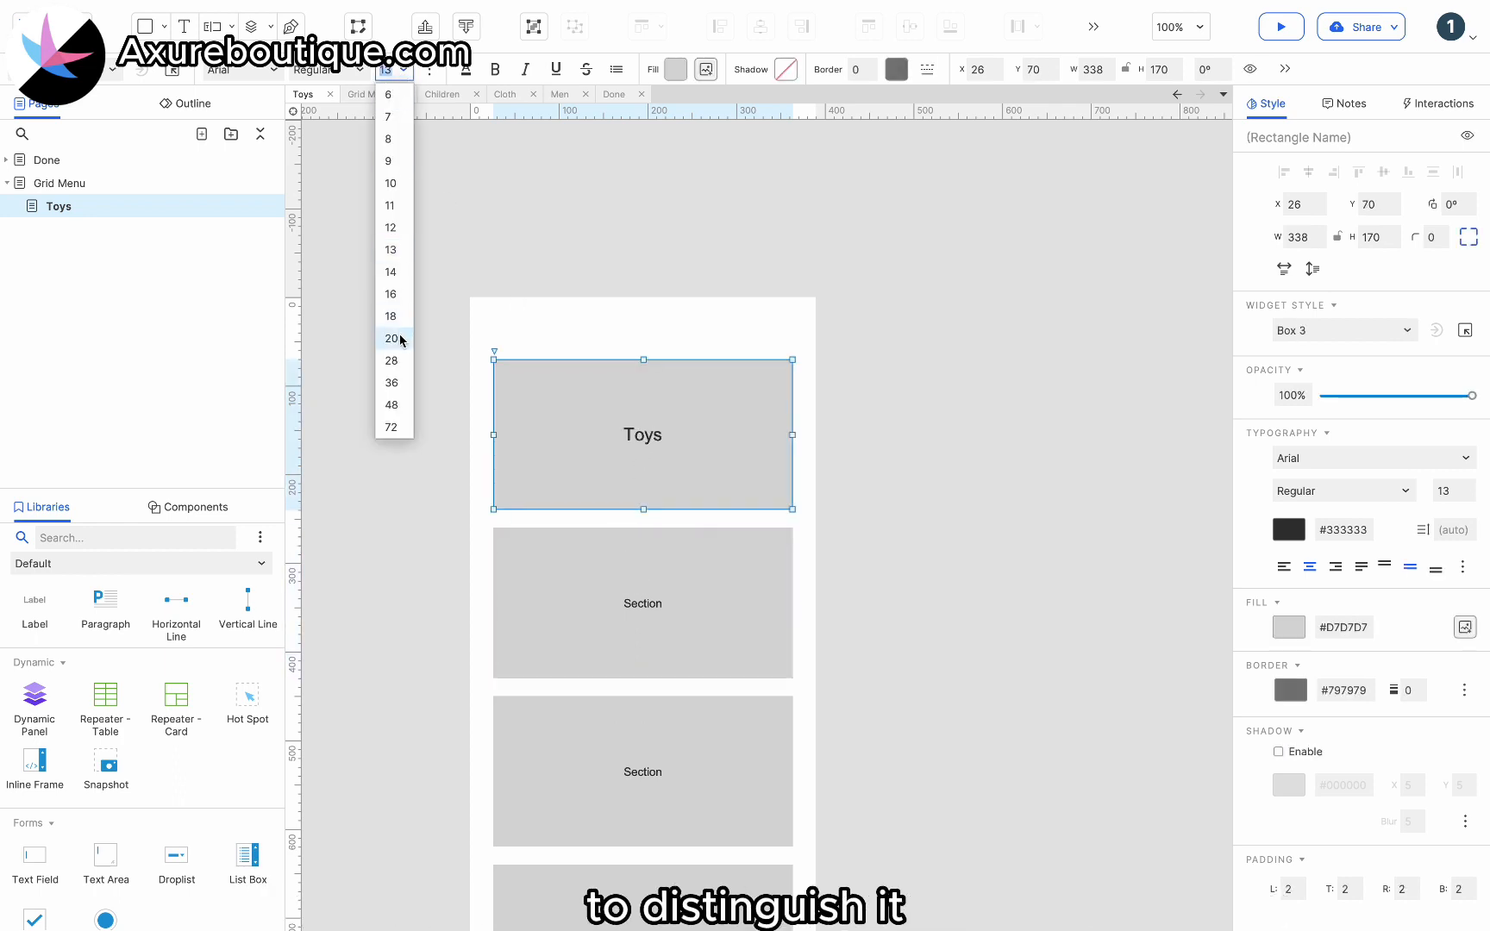
{"action": "left_click", "coordinate": [395, 357]}
{"action": "double_click", "coordinate": [670, 441]}
{"action": "type", "text": "Featured"}
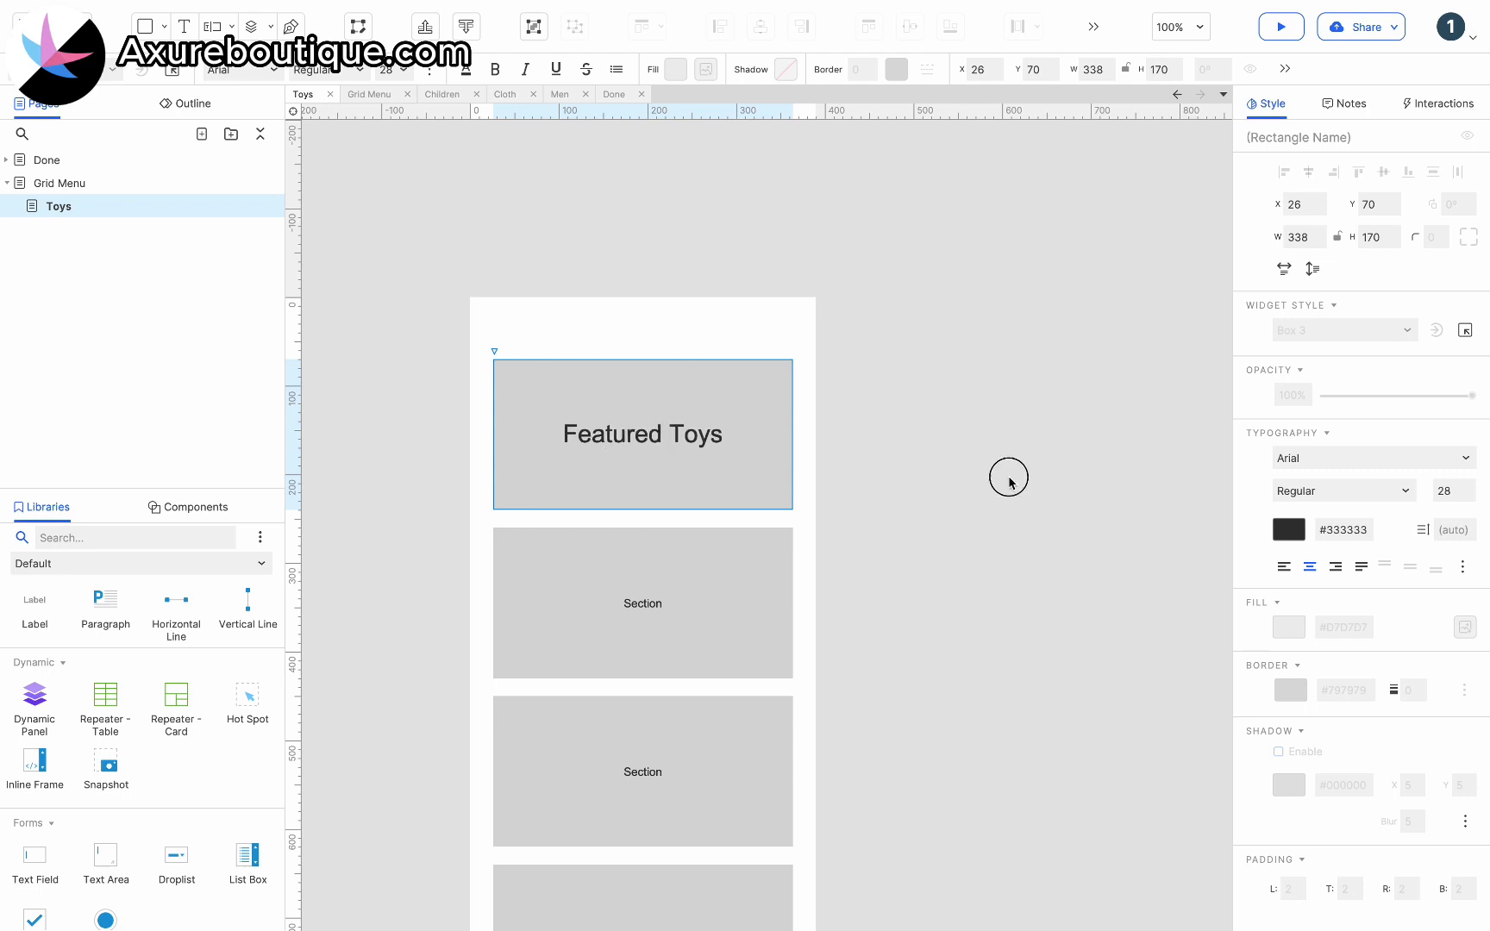
{"action": "left_click", "coordinate": [998, 480]}
Duplicate the "Toys" page and change the first box's text on the copy to "Featured Books".
{"action": "right_click", "coordinate": [147, 208]}
{"action": "mouse_move", "coordinate": [258, 352]}
{"action": "left_click", "coordinate": [350, 378]}
{"action": "double_click", "coordinate": [517, 256]}
{"action": "double_click", "coordinate": [526, 257]}
{"action": "type", "text": "Books"}
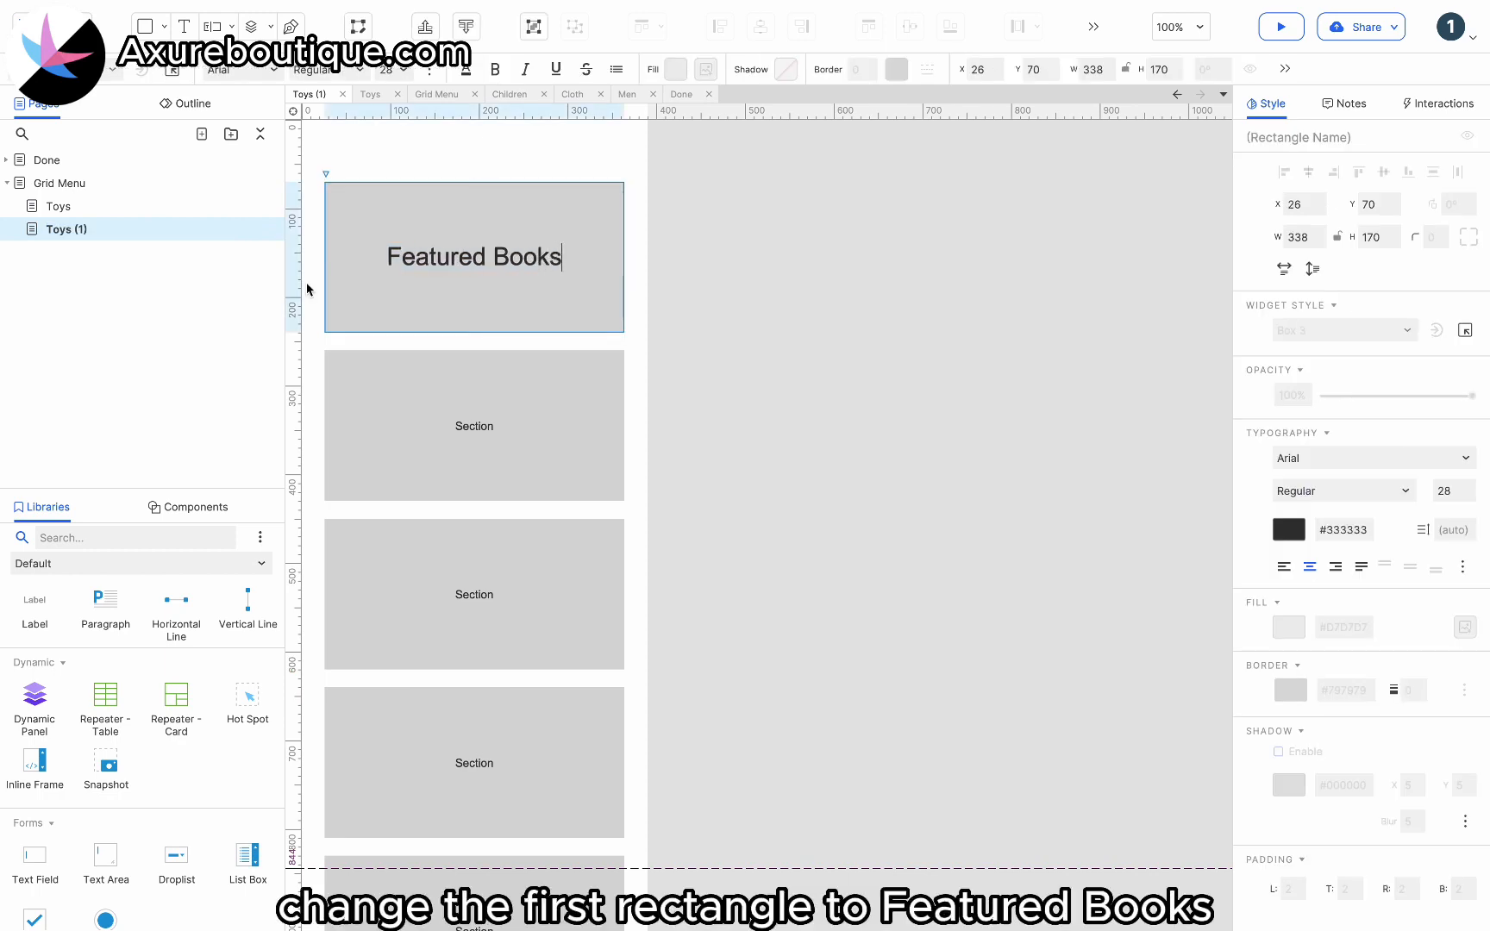
{"action": "key", "text": "Escape"}
Rename the "Toys (1)" page as "Books".
{"action": "double_click", "coordinate": [82, 230]}
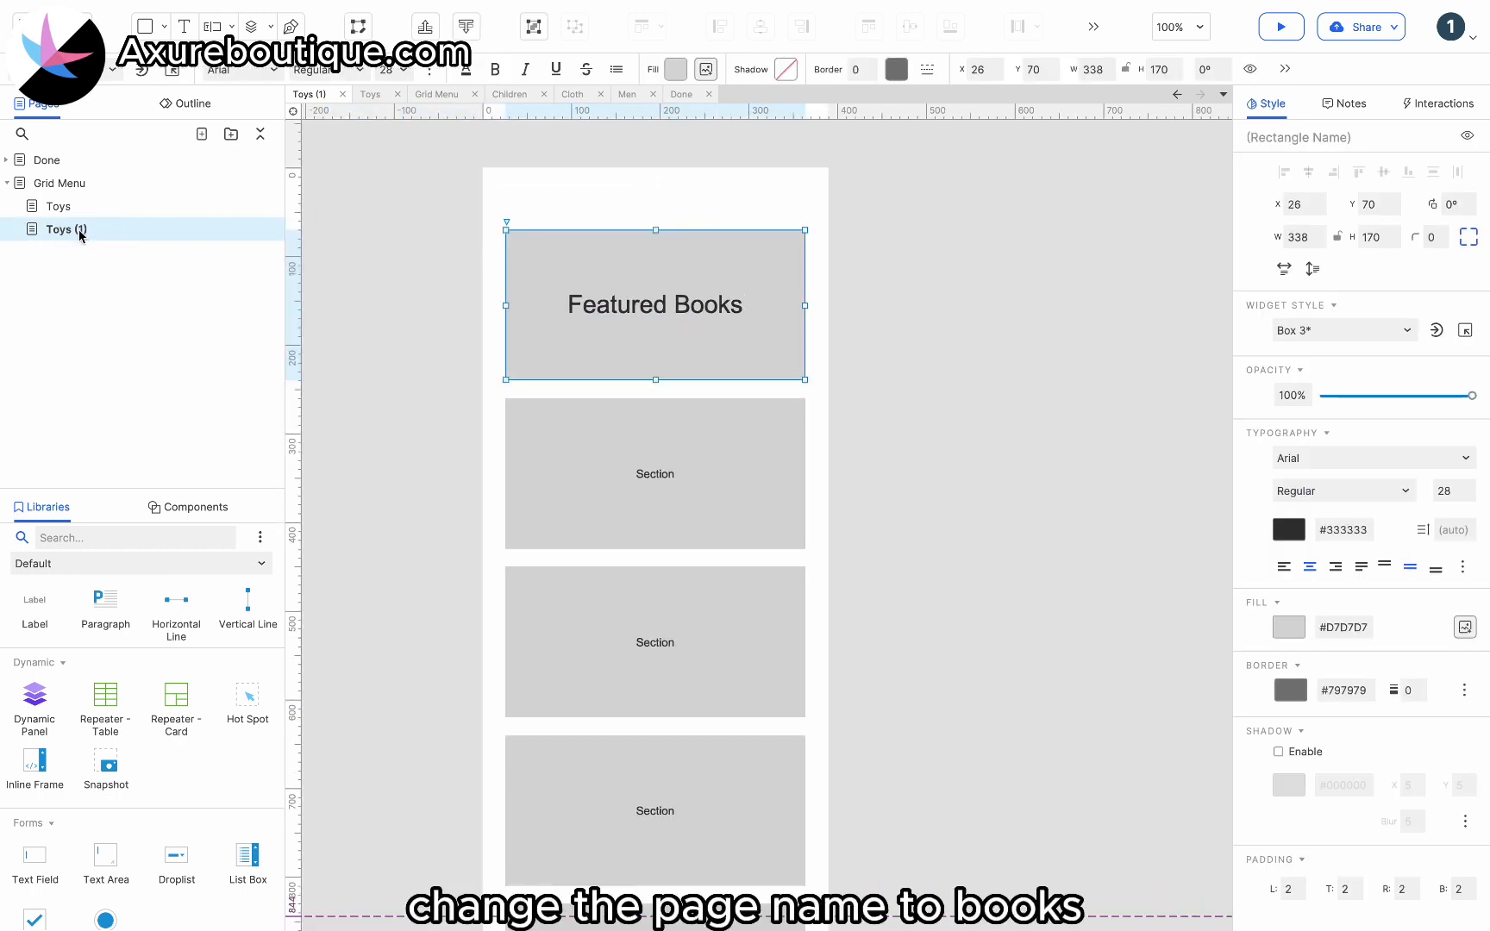
{"action": "type", "text": "Books"}
{"action": "left_click", "coordinate": [84, 275]}
Duplicate the "Books" page with its branch and name the copy "Clothes".
{"action": "left_click", "coordinate": [81, 240]}
{"action": "right_click", "coordinate": [83, 233]}
{"action": "mouse_move", "coordinate": [131, 380]}
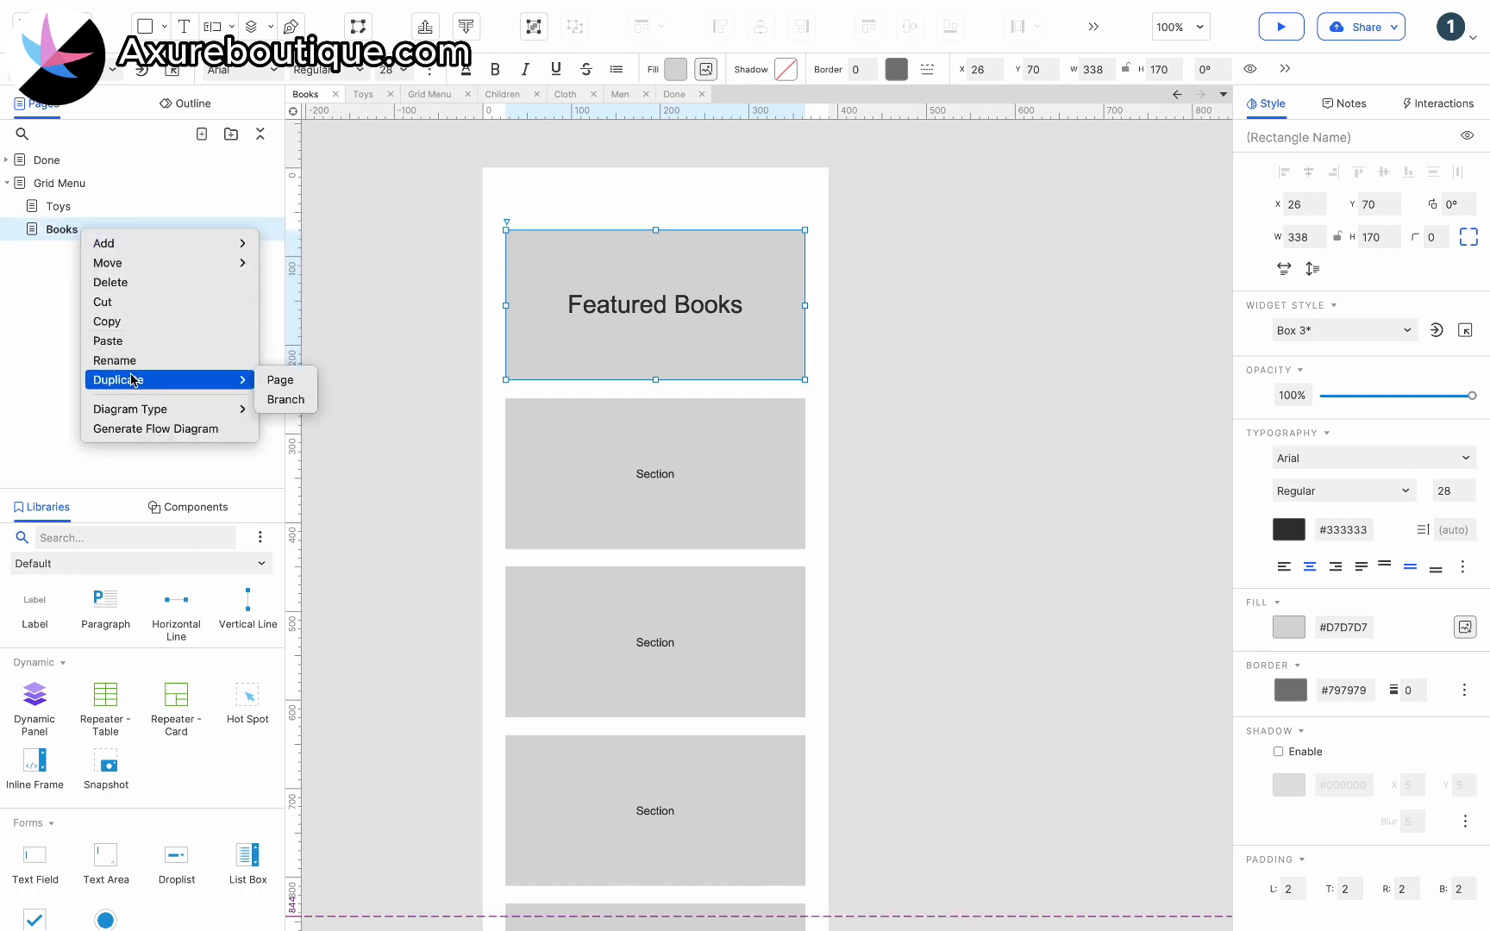
{"action": "left_click", "coordinate": [285, 399]}
{"action": "type", "text": "Cloth"}
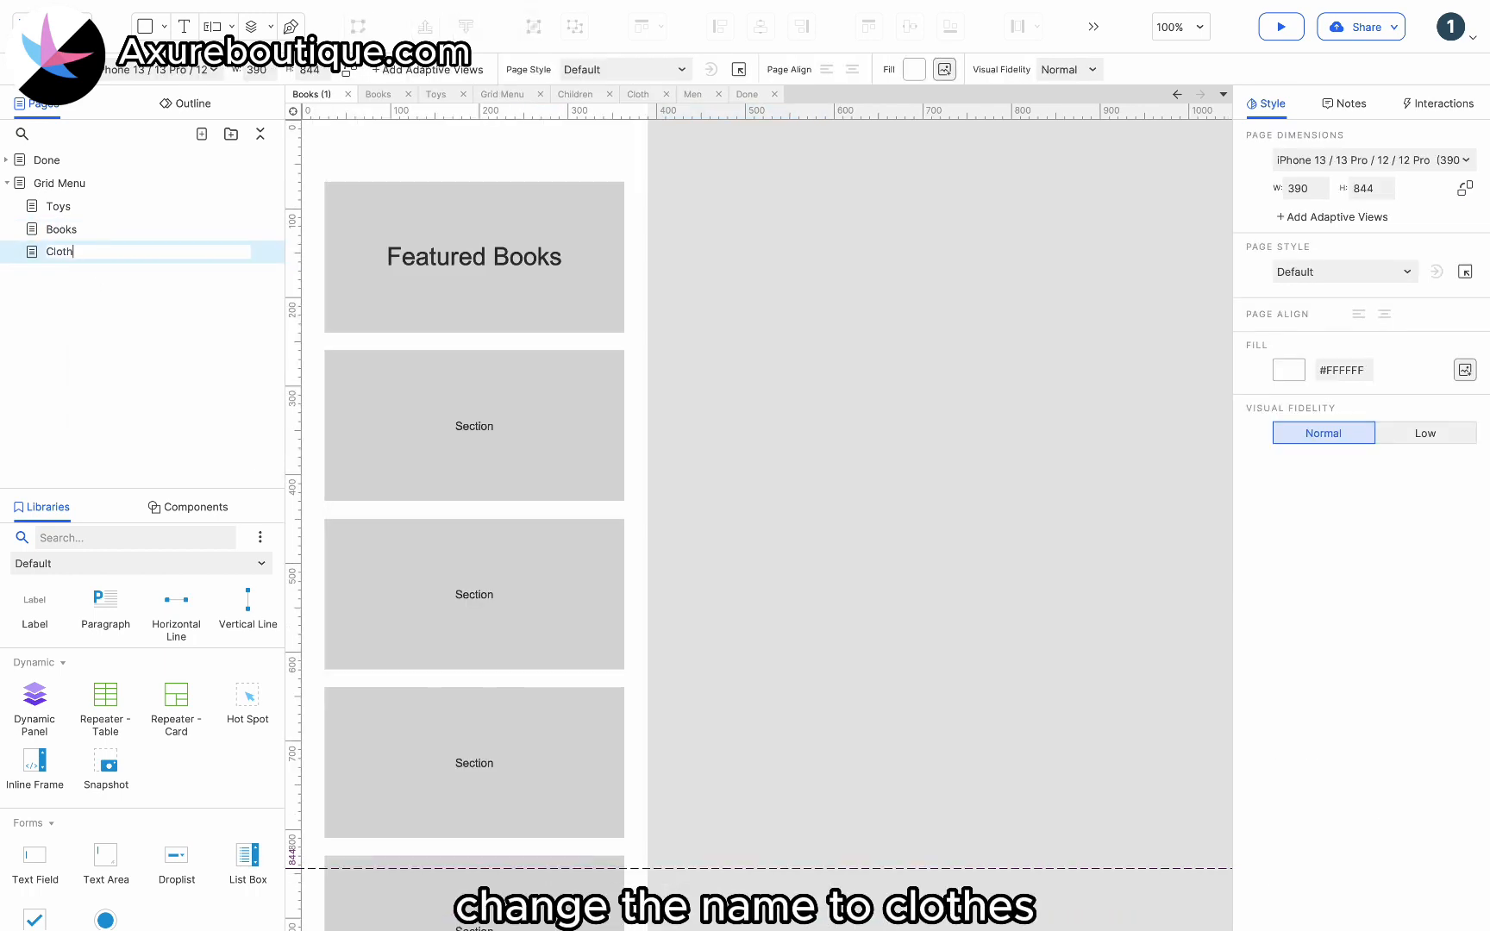
{"action": "type", "text": "es"}
Change the first box's text on the "Clothes" page to "Featured Clothes".
{"action": "left_click", "coordinate": [466, 273]}
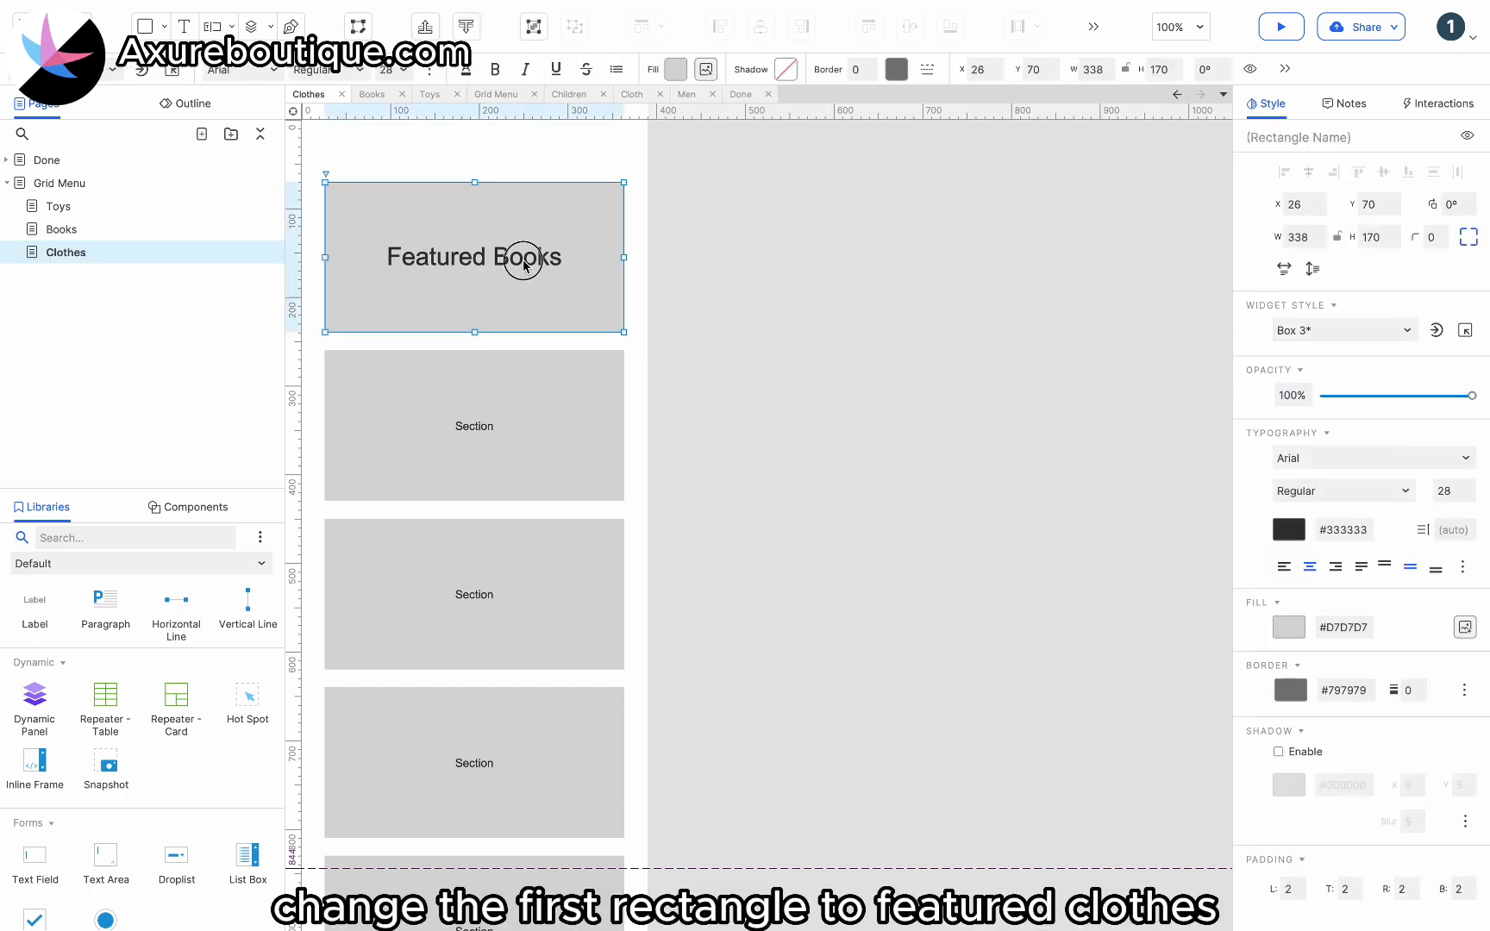
{"action": "type", "text": "Cloth"}
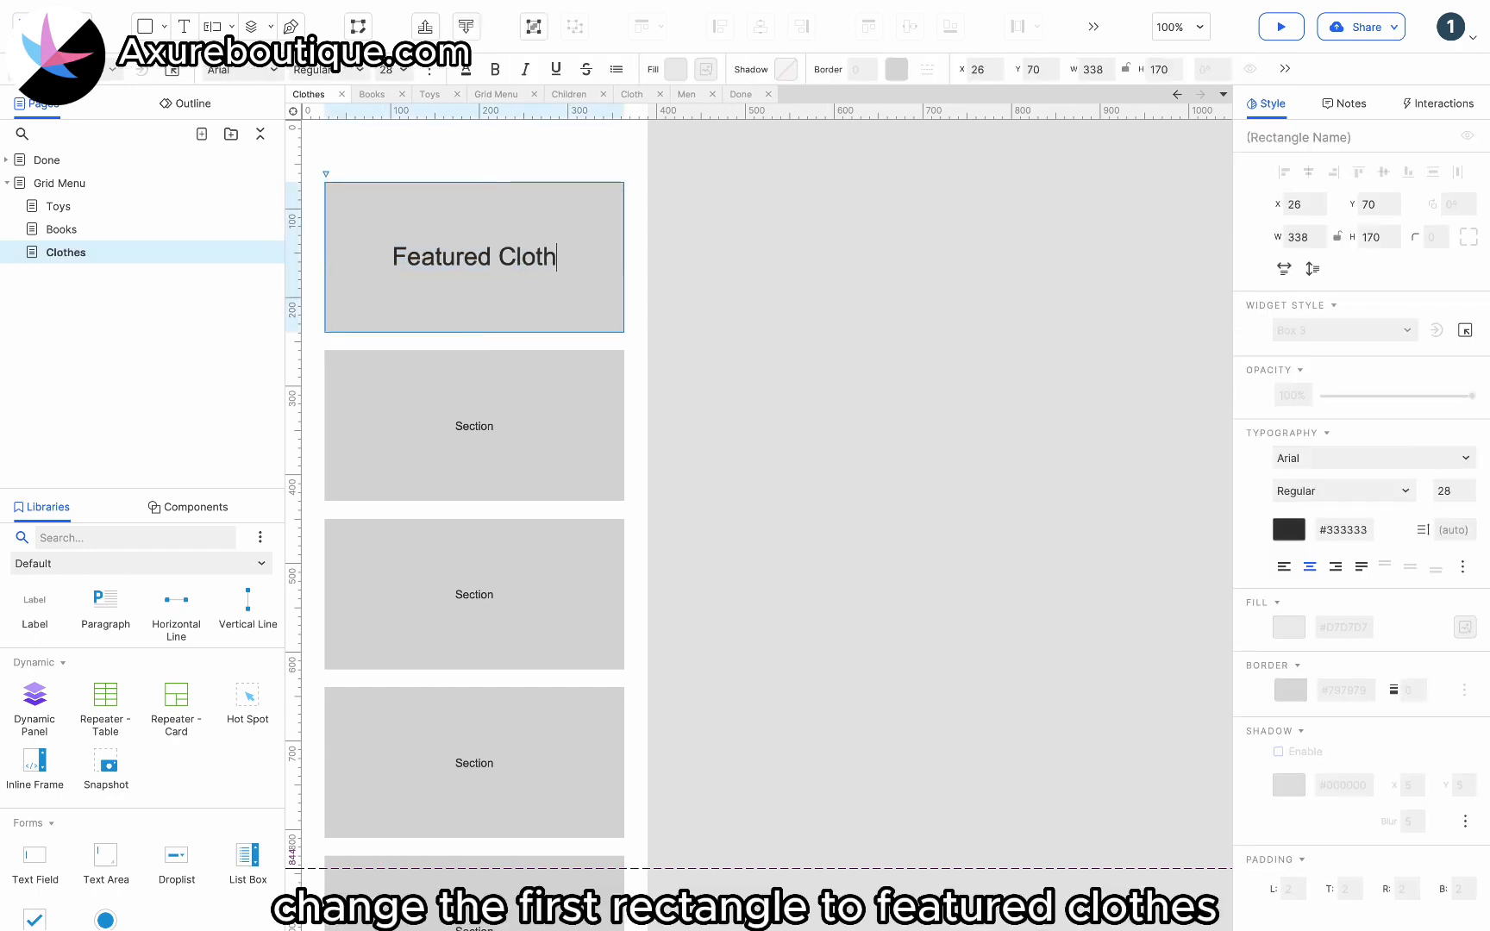
{"action": "type", "text": "es"}
{"action": "key", "text": "Escape"}
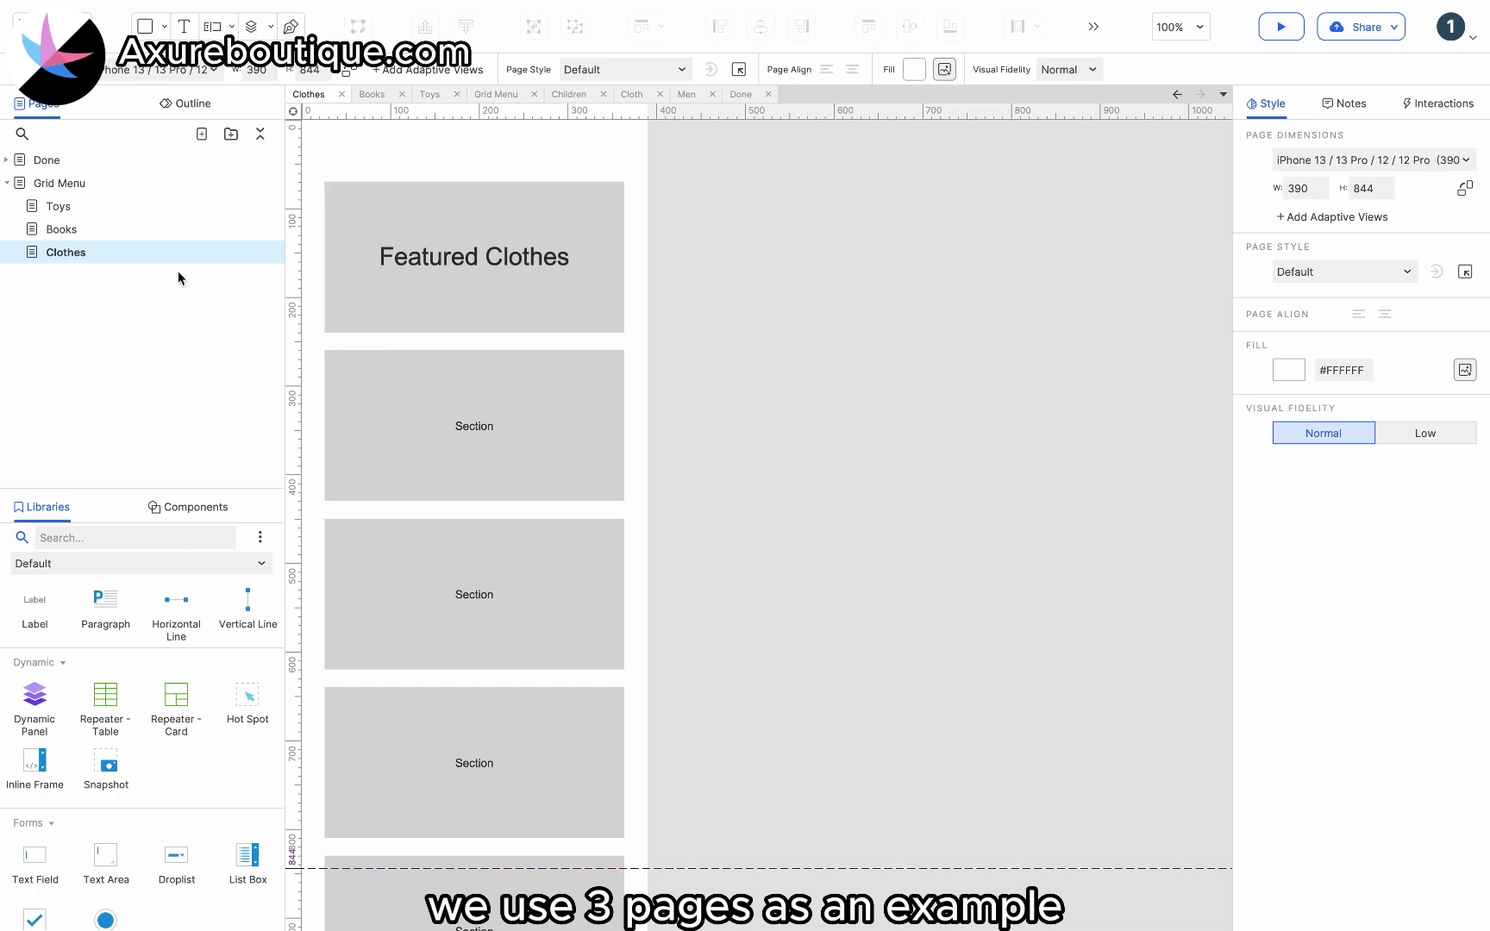
Add an Inline Frame at the origin of the "Grid Menu" page and resize it to the 390 × 844 screen size.
{"action": "mouse_move", "coordinate": [116, 256]}
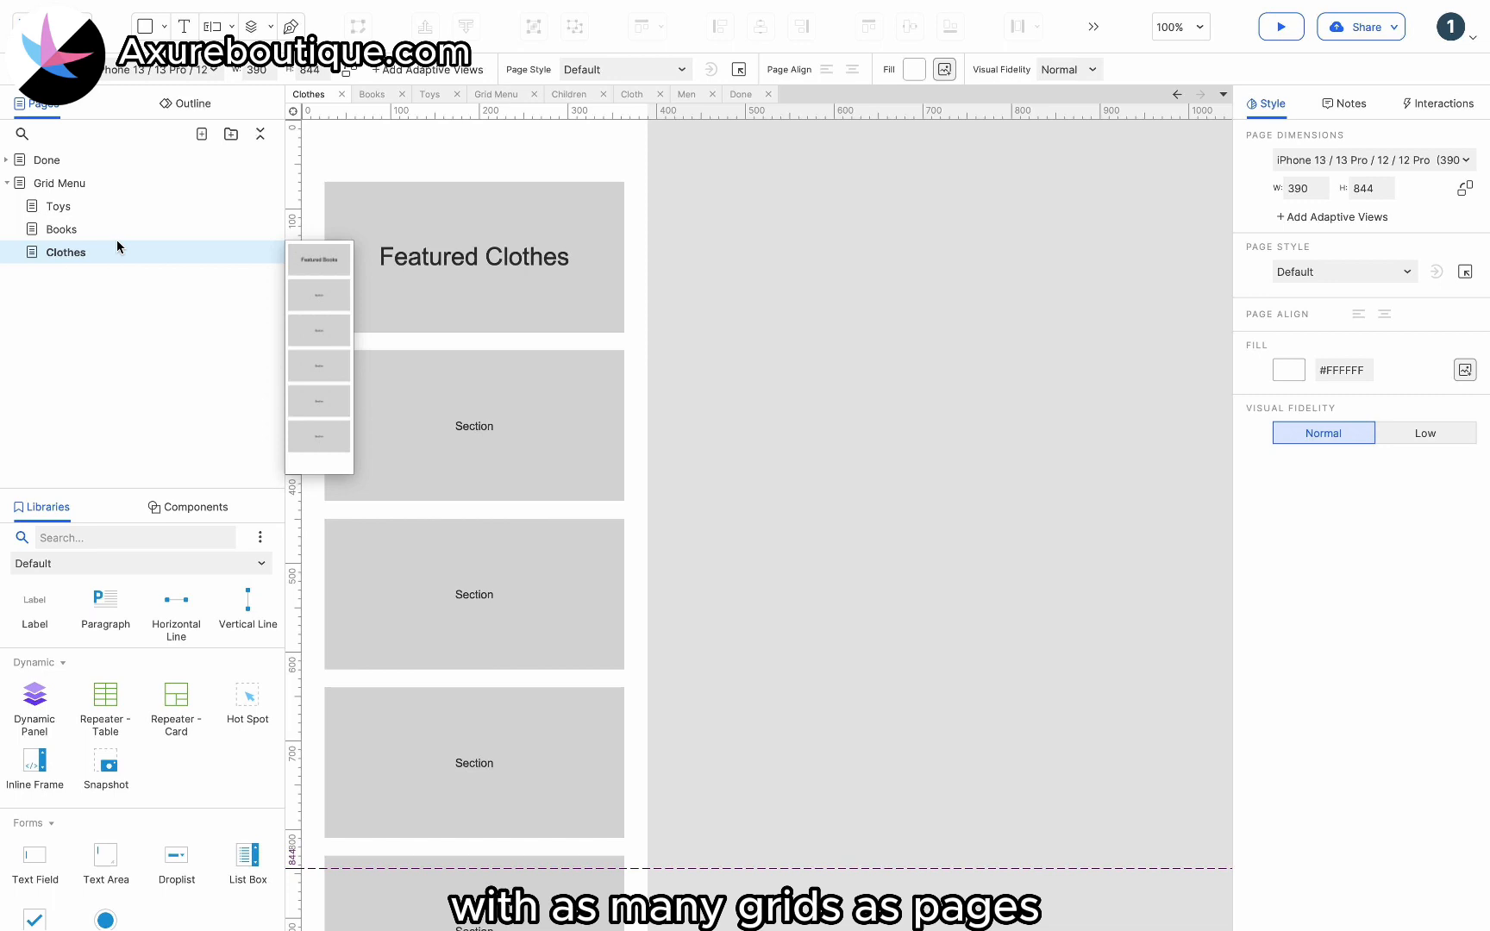
{"action": "left_click", "coordinate": [128, 184]}
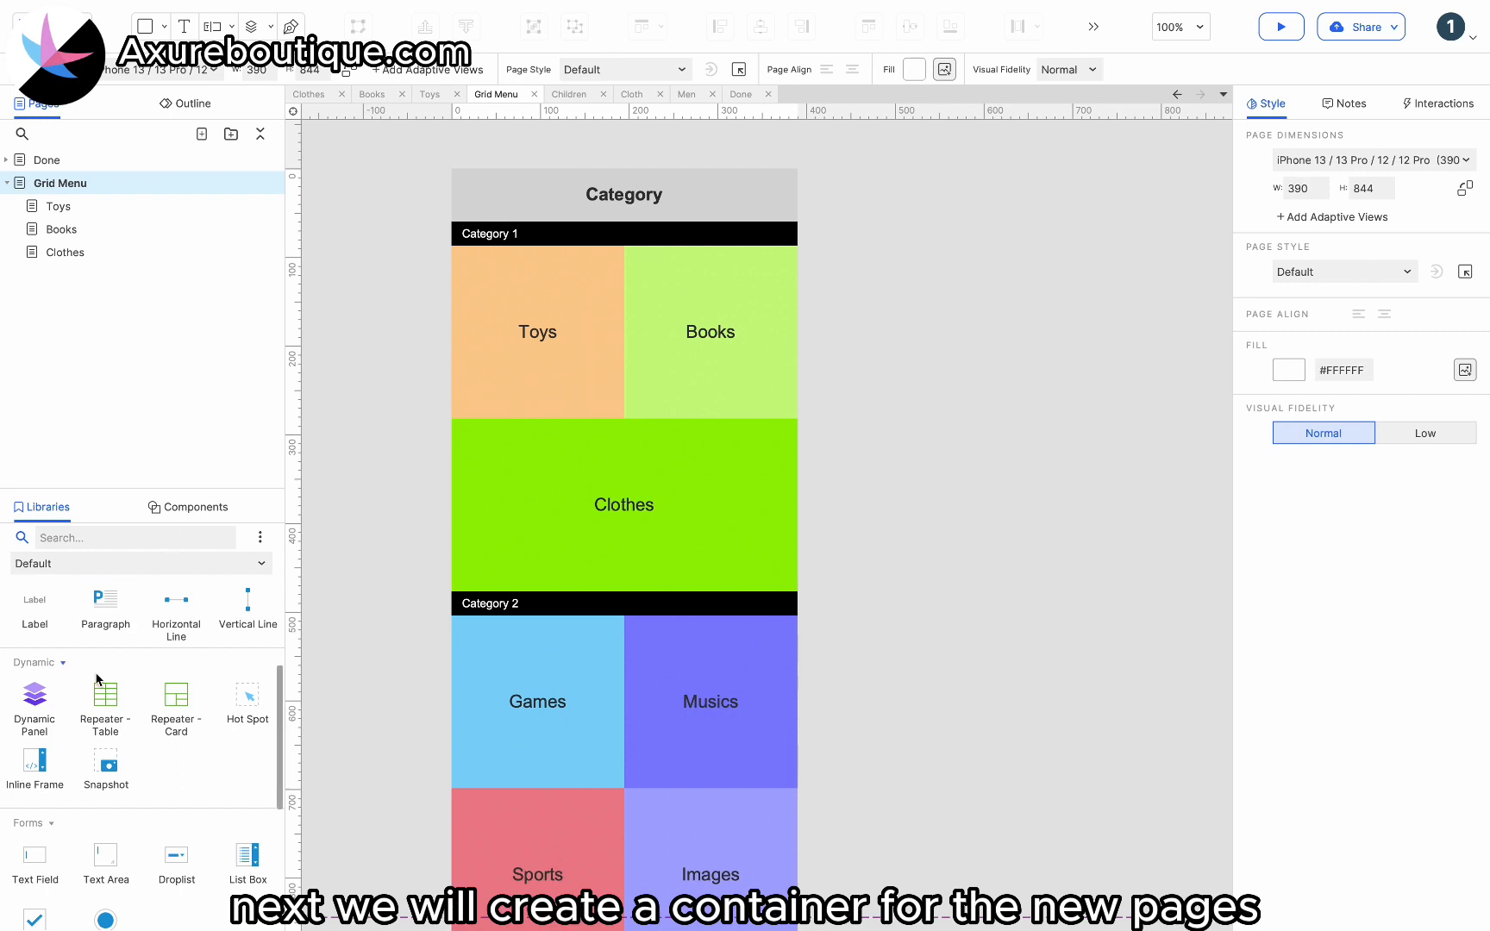
{"action": "scroll", "coordinate": [95, 677], "scroll_direction": "up", "scroll_amount": 3}
{"action": "scroll", "coordinate": [99, 681], "scroll_direction": "down", "scroll_amount": 3}
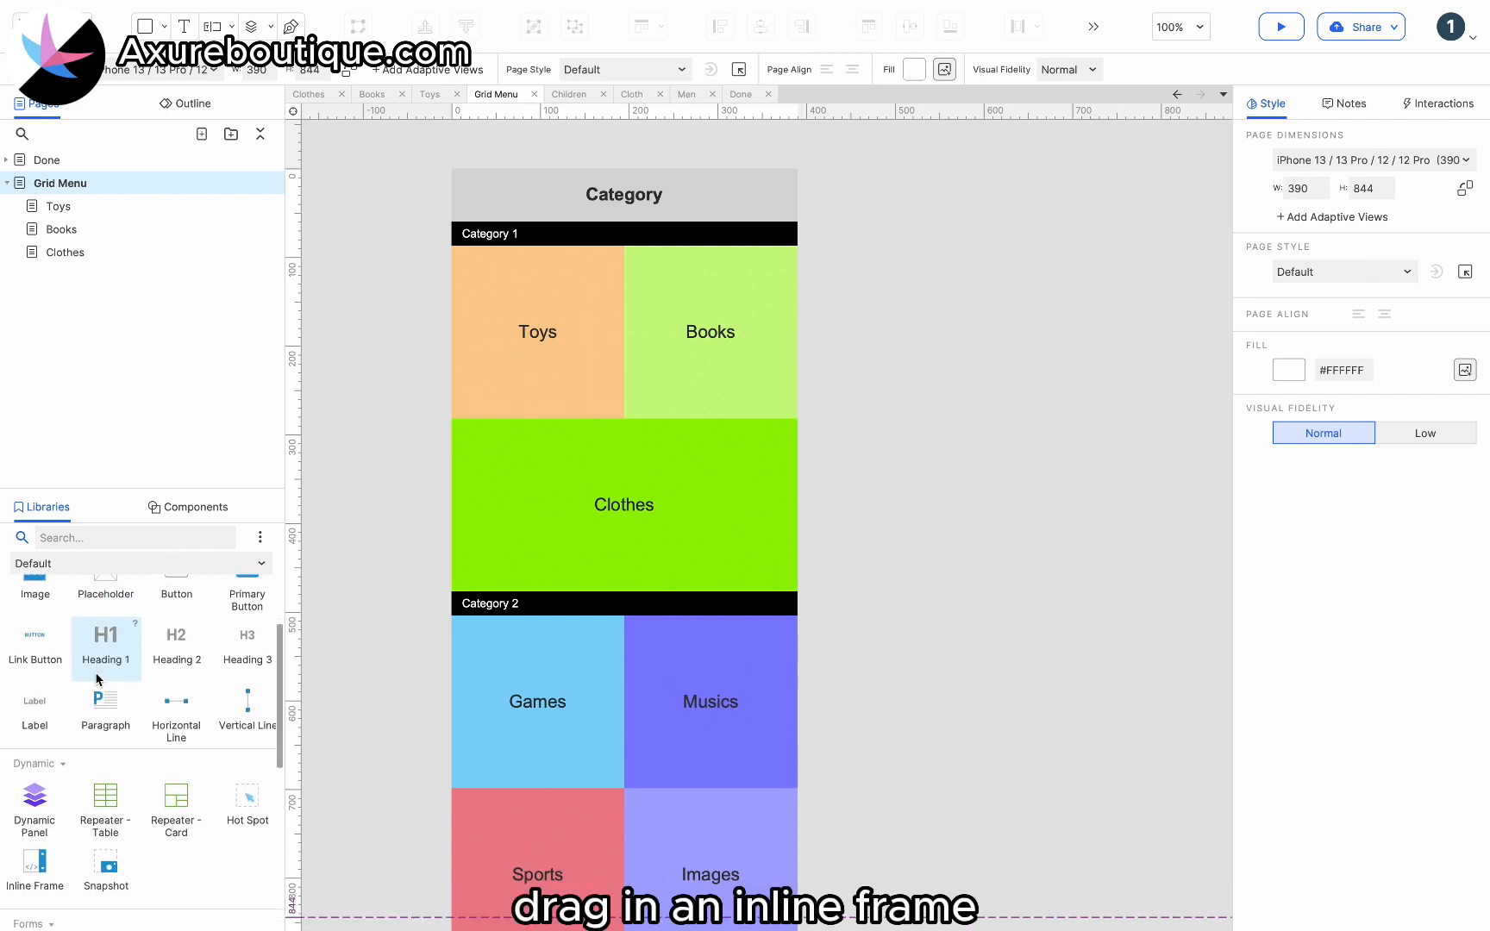
{"action": "left_click_drag", "start_coordinate": [34, 830], "coordinate": [448, 168]}
{"action": "scroll", "coordinate": [495, 327], "scroll_direction": "down", "scroll_amount": 2}
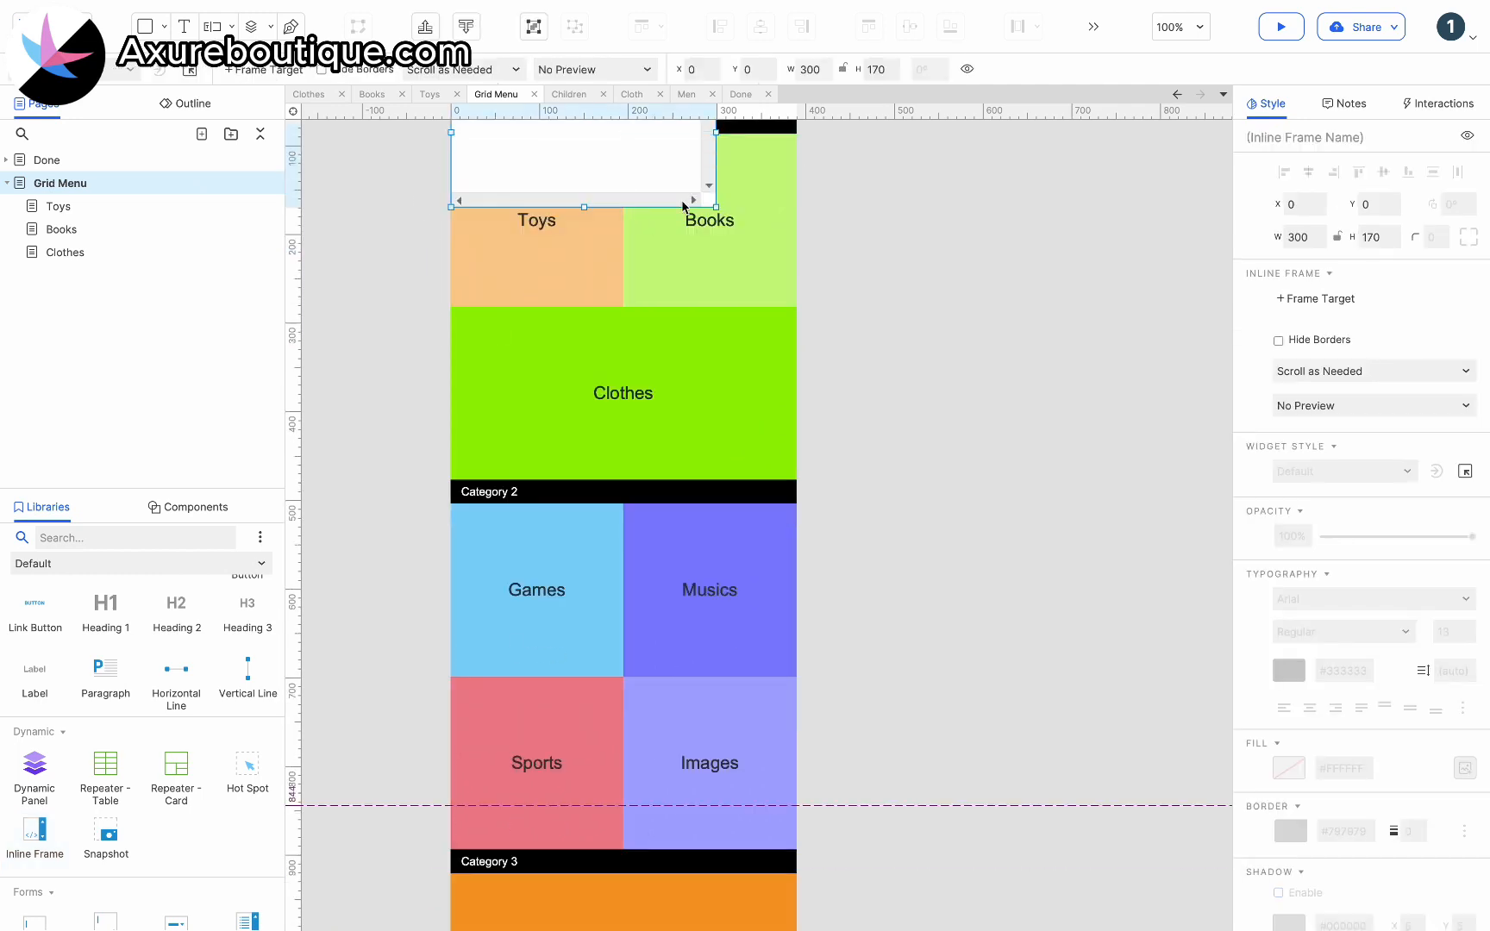
{"action": "left_click_drag", "start_coordinate": [715, 207], "coordinate": [795, 805]}
Hide the inline frame's border and move it beside the grid menu to X 430, Y 0.
{"action": "right_click", "coordinate": [689, 516]}
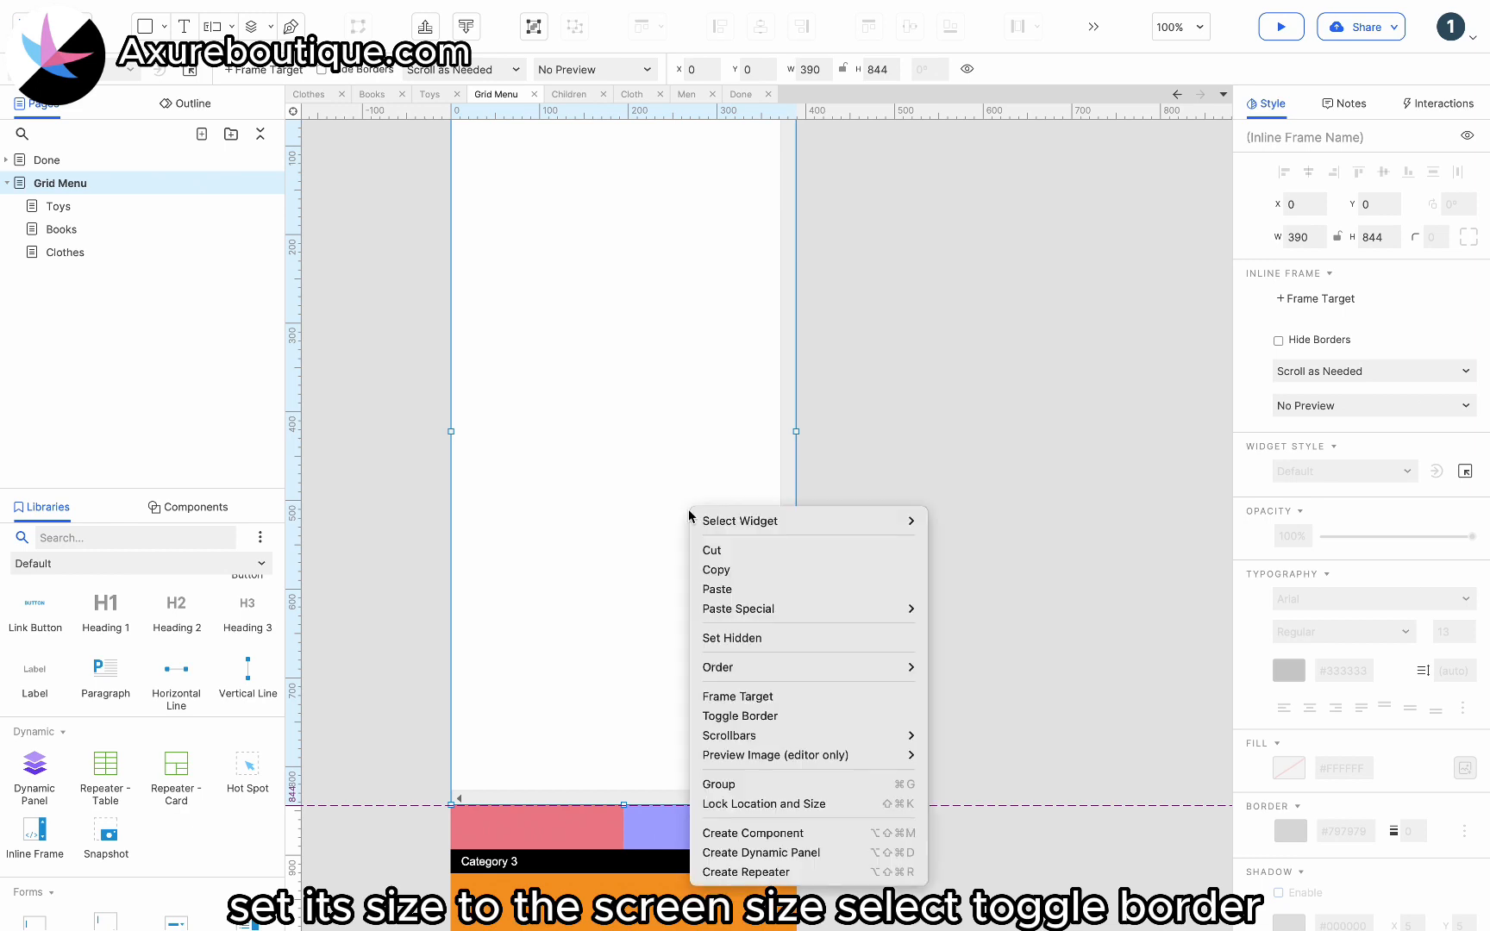
{"action": "left_click", "coordinate": [773, 717]}
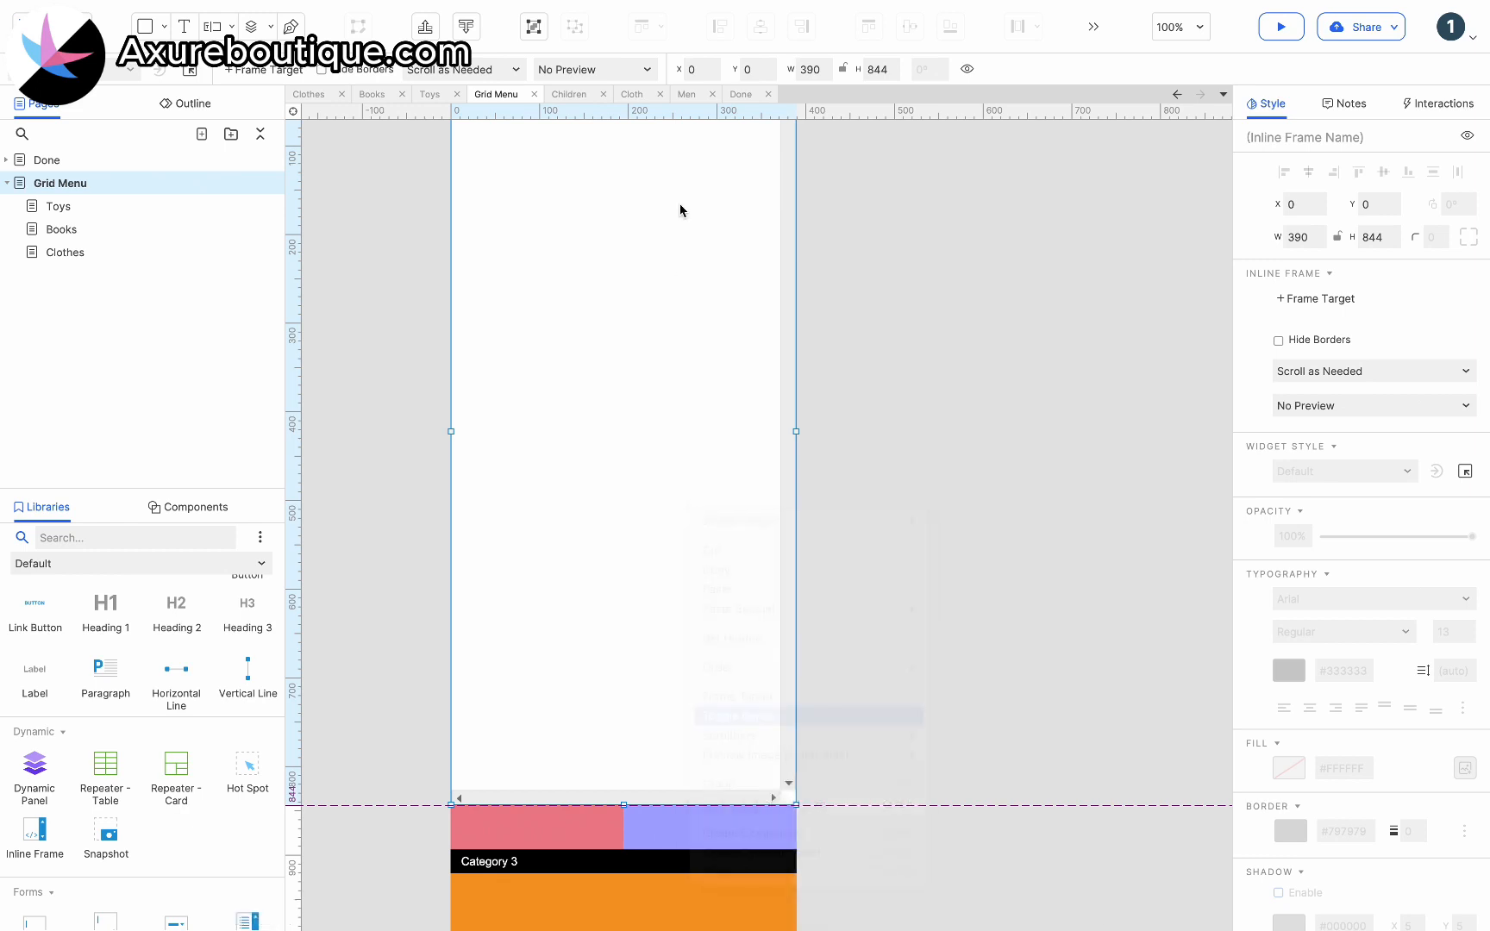
{"action": "scroll", "coordinate": [604, 293], "scroll_direction": "up", "scroll_amount": 3}
{"action": "left_click_drag", "start_coordinate": [592, 342], "coordinate": [951, 307]}
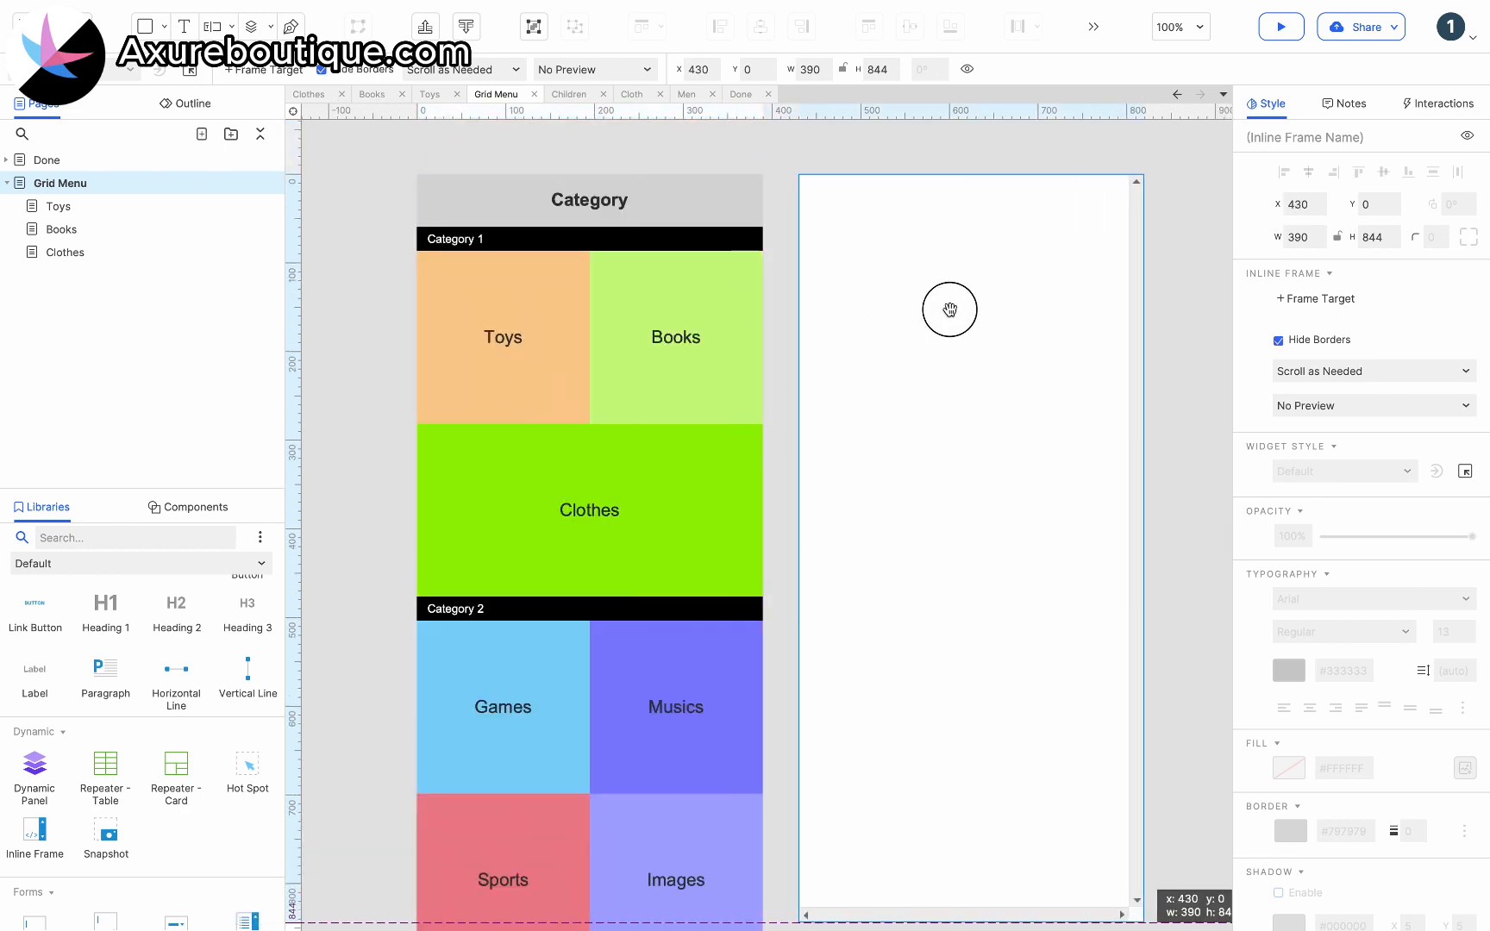
Convert the inline frame into a dynamic panel and name it "Grid Menu".
{"action": "right_click", "coordinate": [950, 307]}
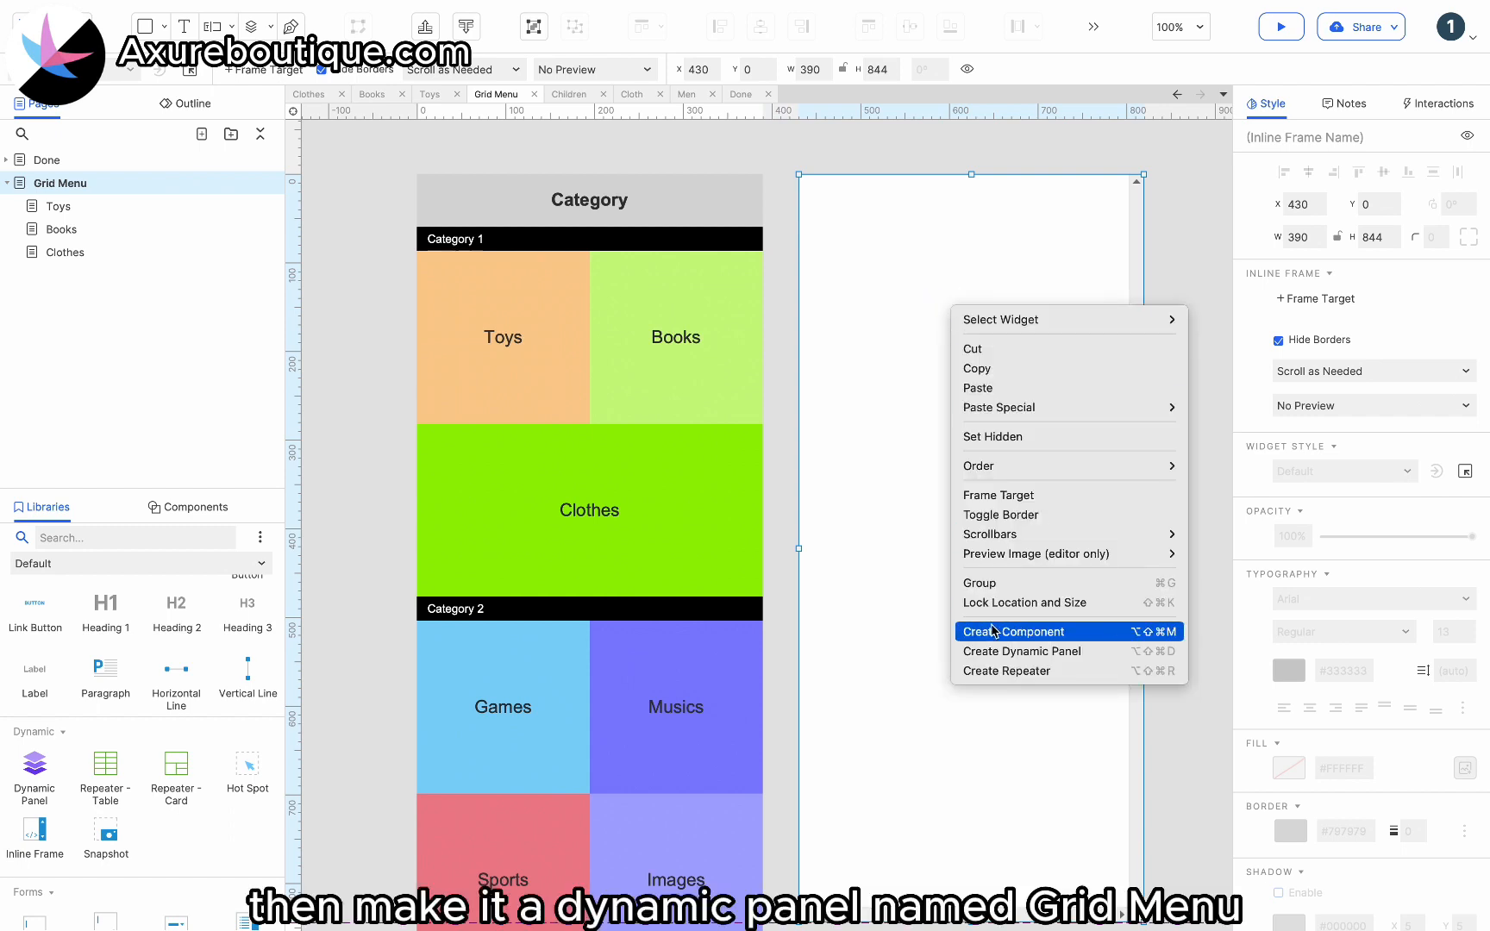
{"action": "left_click", "coordinate": [996, 649]}
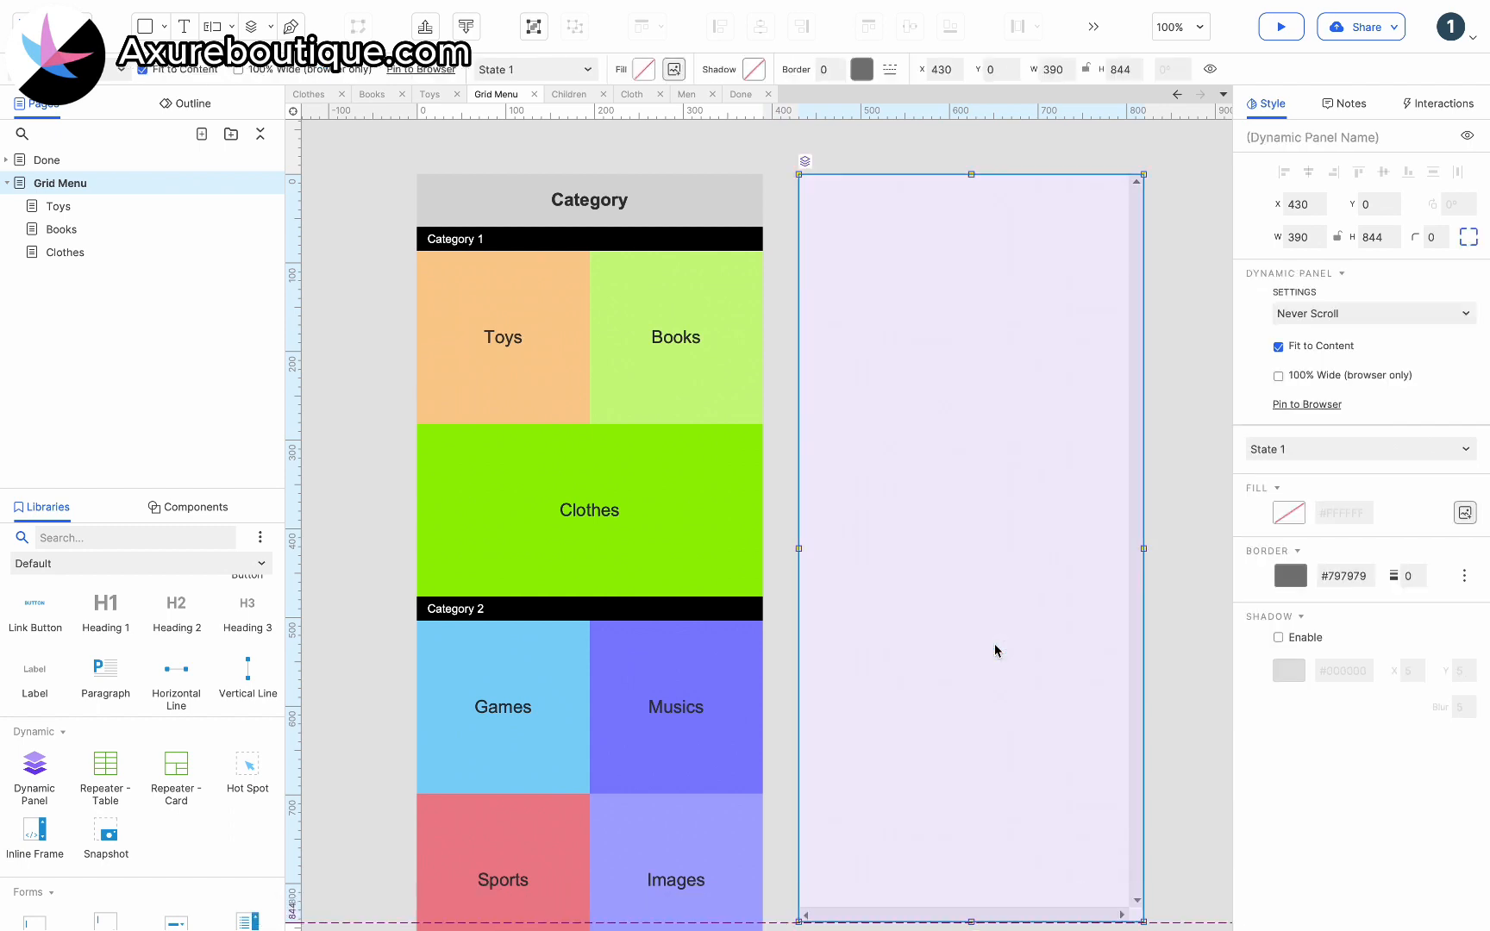
{"action": "left_click", "coordinate": [1301, 140]}
{"action": "type", "text": "Grid Menu"}
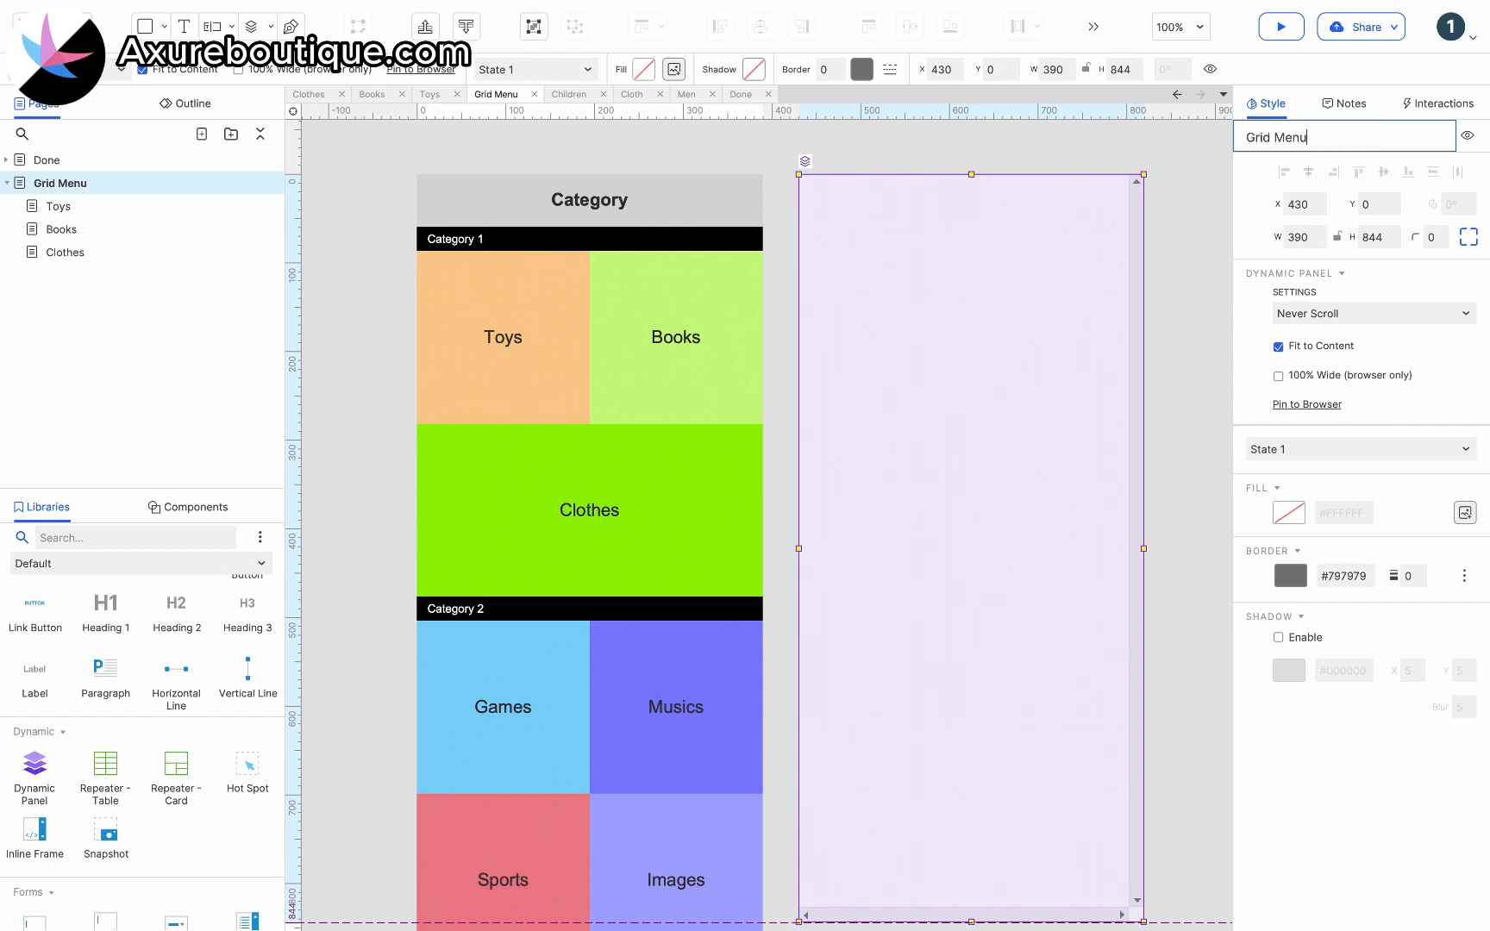
Inside the panel's State 1, add a Box 1 at the origin and size it to 390 × 60 as a title bar.
{"action": "double_click", "coordinate": [977, 343]}
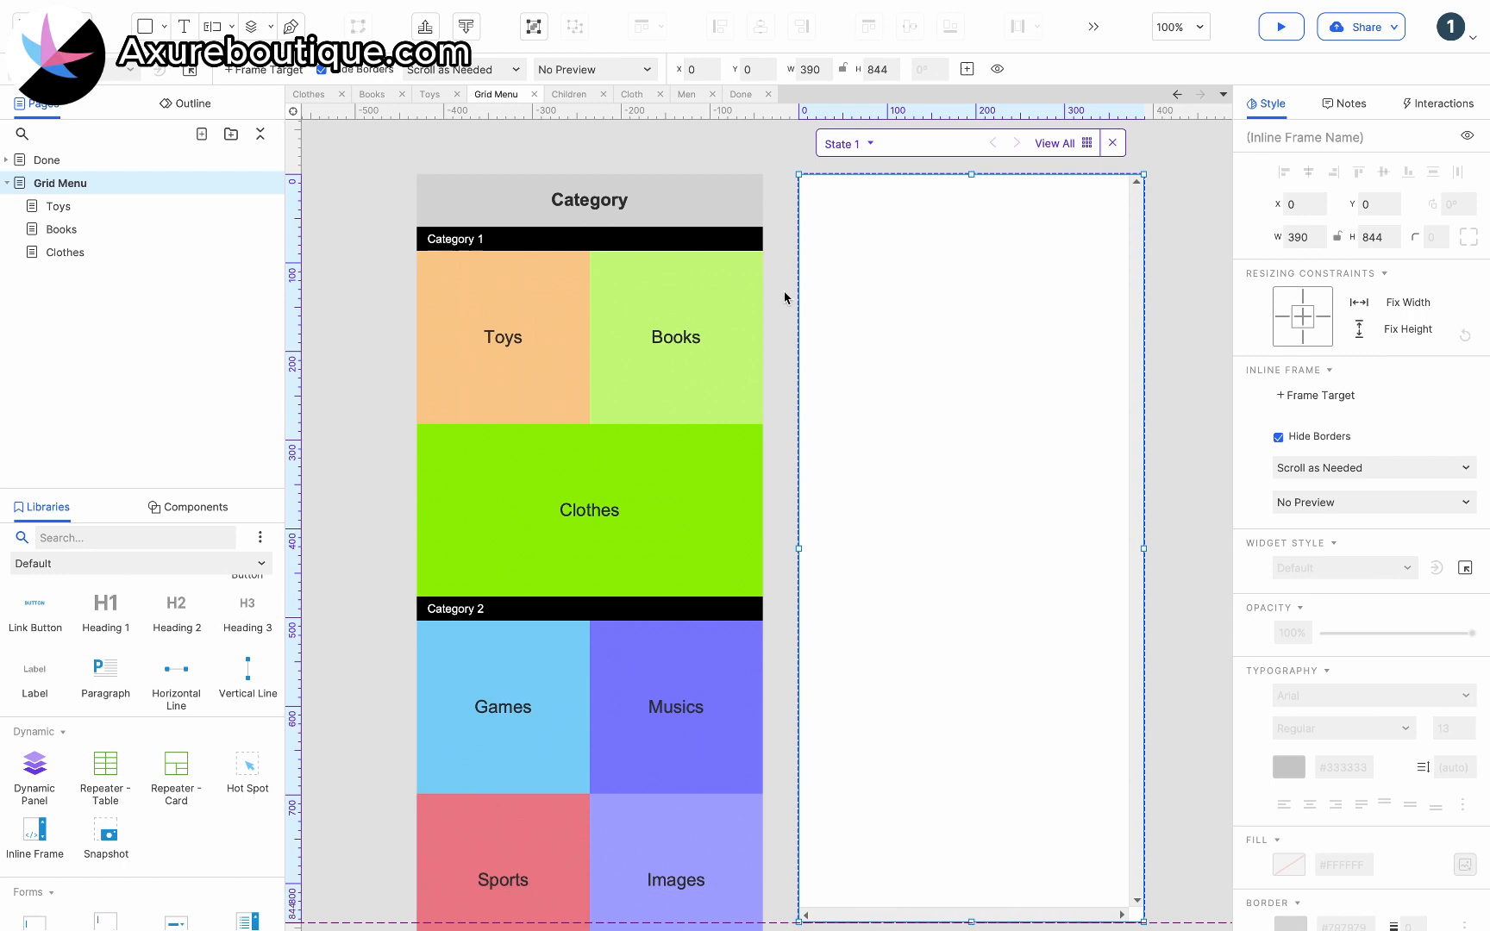
{"action": "scroll", "coordinate": [191, 663], "scroll_direction": "up", "scroll_amount": 3}
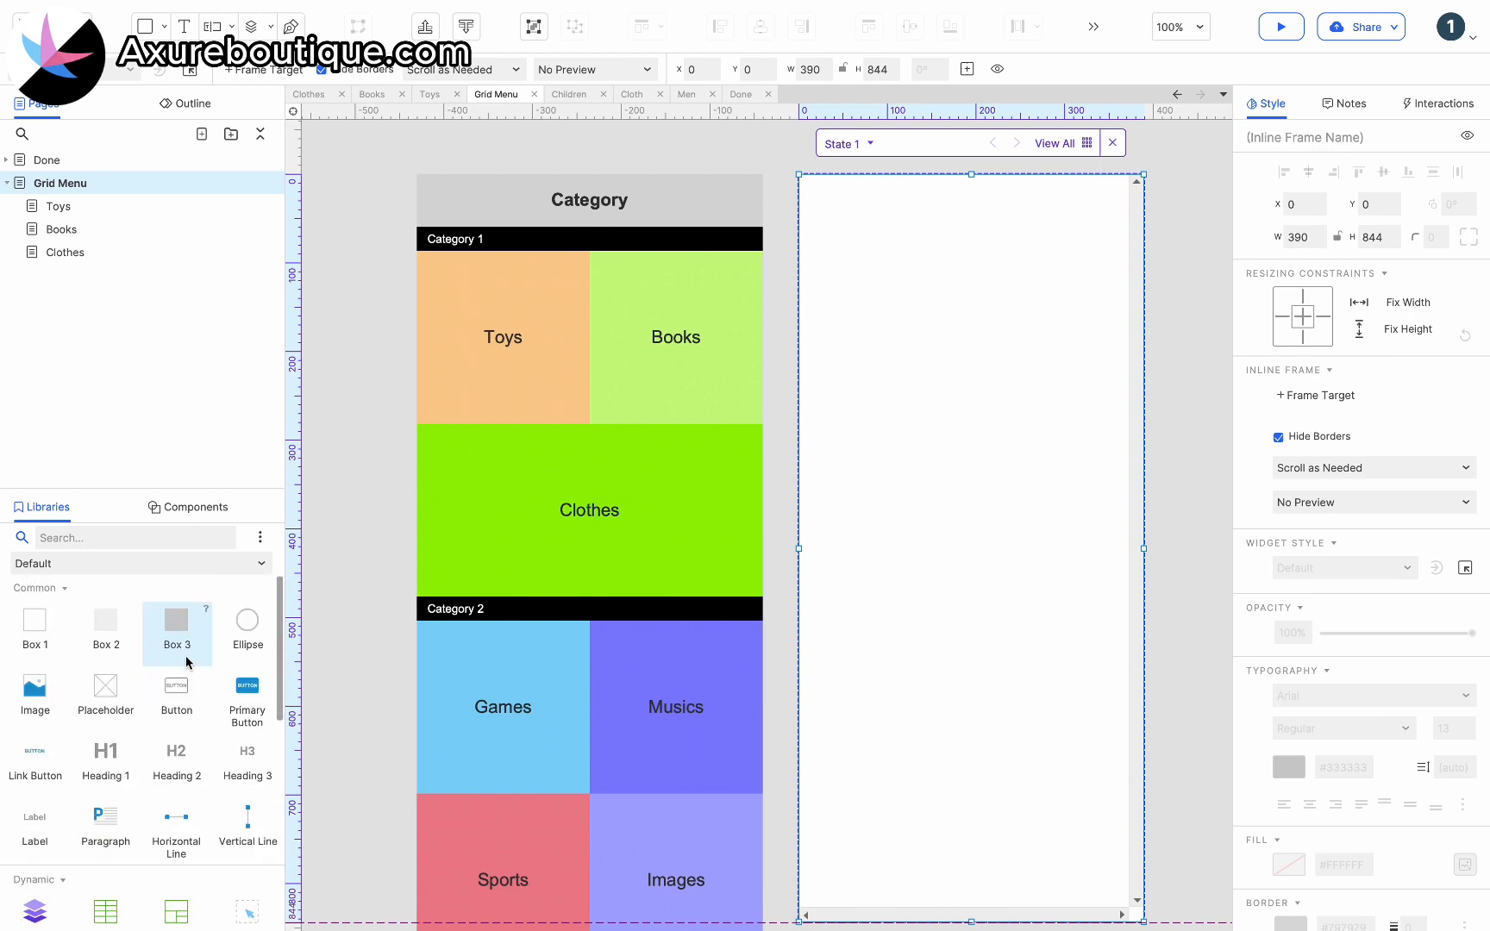
{"action": "left_click_drag", "start_coordinate": [65, 642], "coordinate": [795, 171]}
{"action": "left_click_drag", "start_coordinate": [934, 324], "coordinate": [935, 225]}
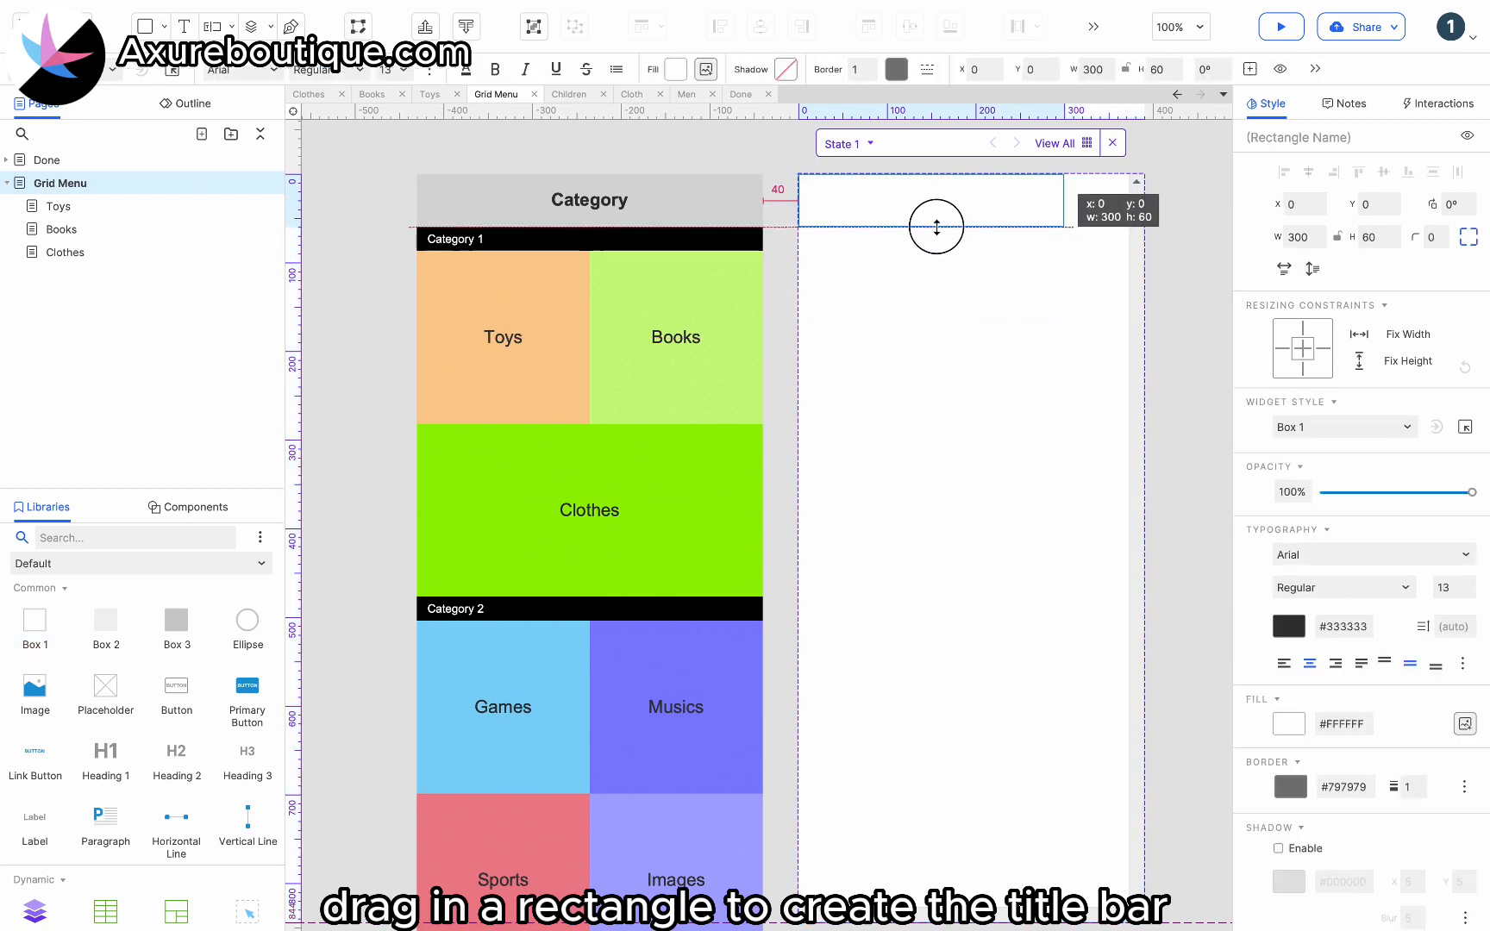
{"action": "left_click_drag", "start_coordinate": [1064, 200], "coordinate": [1144, 200]}
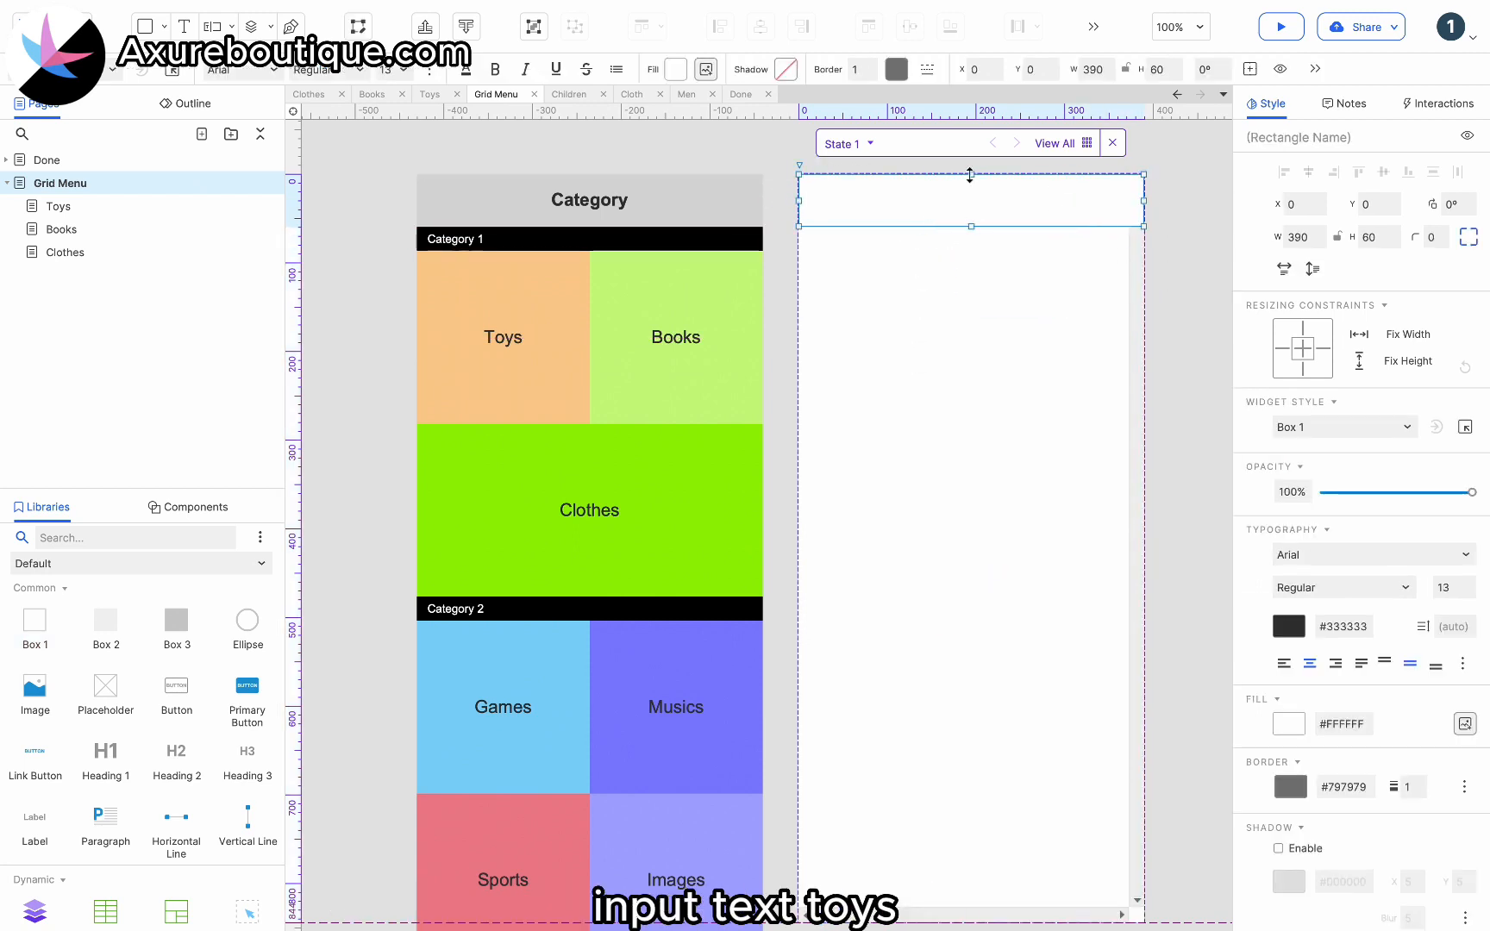
Fill the panel's title bar rectangle with light grey #F2F2F2.
{"action": "left_click", "coordinate": [675, 69]}
{"action": "left_click", "coordinate": [824, 210]}
{"action": "left_click", "coordinate": [1179, 246]}
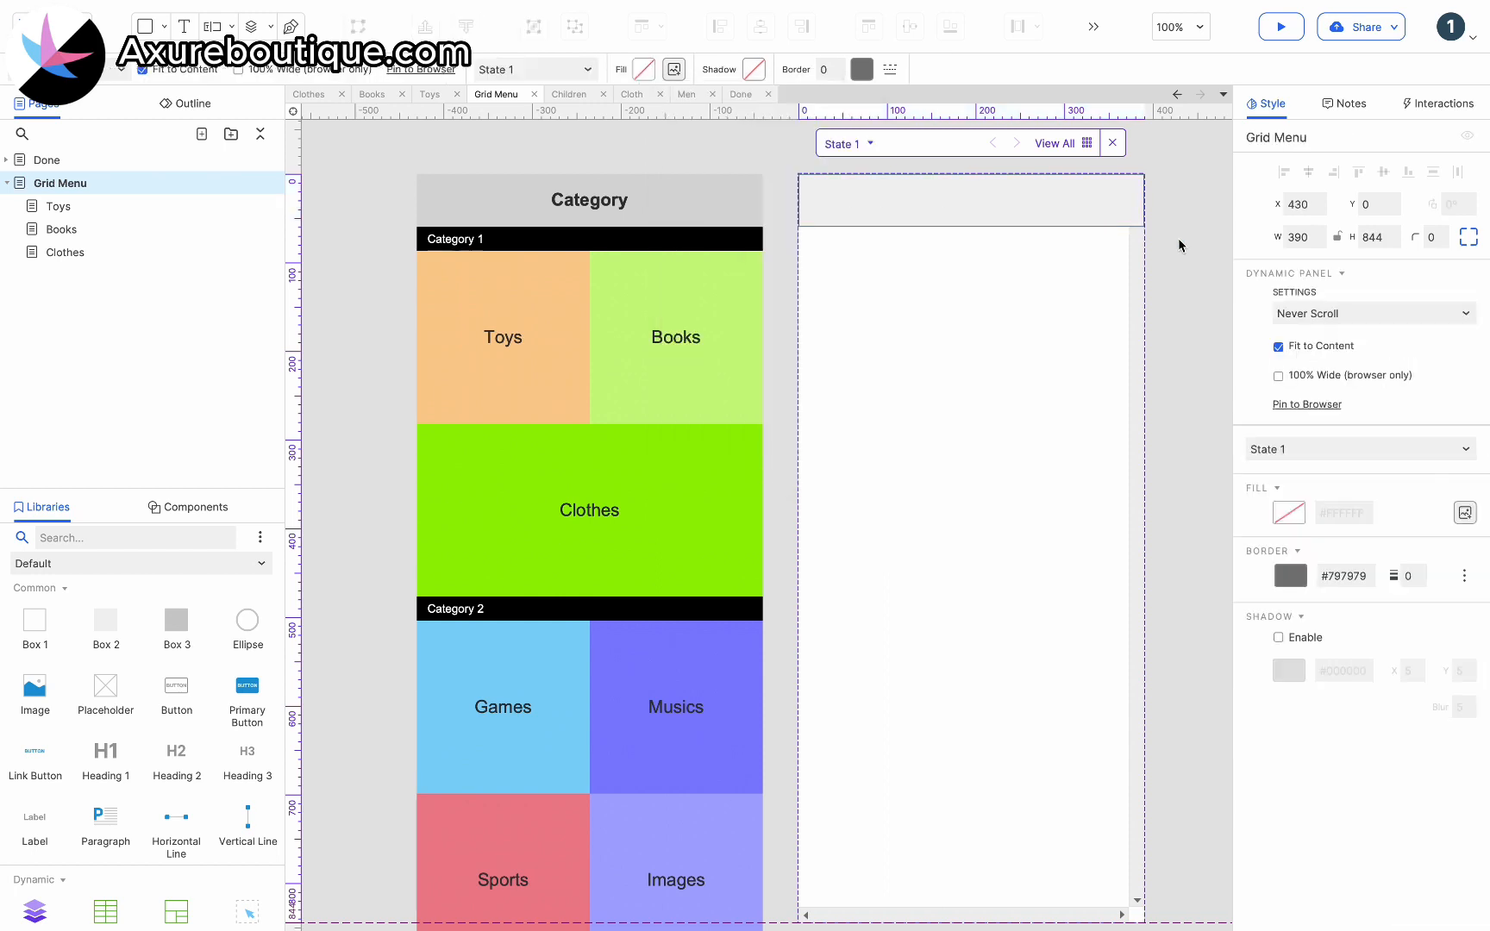
Enter "Toys" as the panel title bar's text and make it bold at font size 20.
{"action": "double_click", "coordinate": [971, 200]}
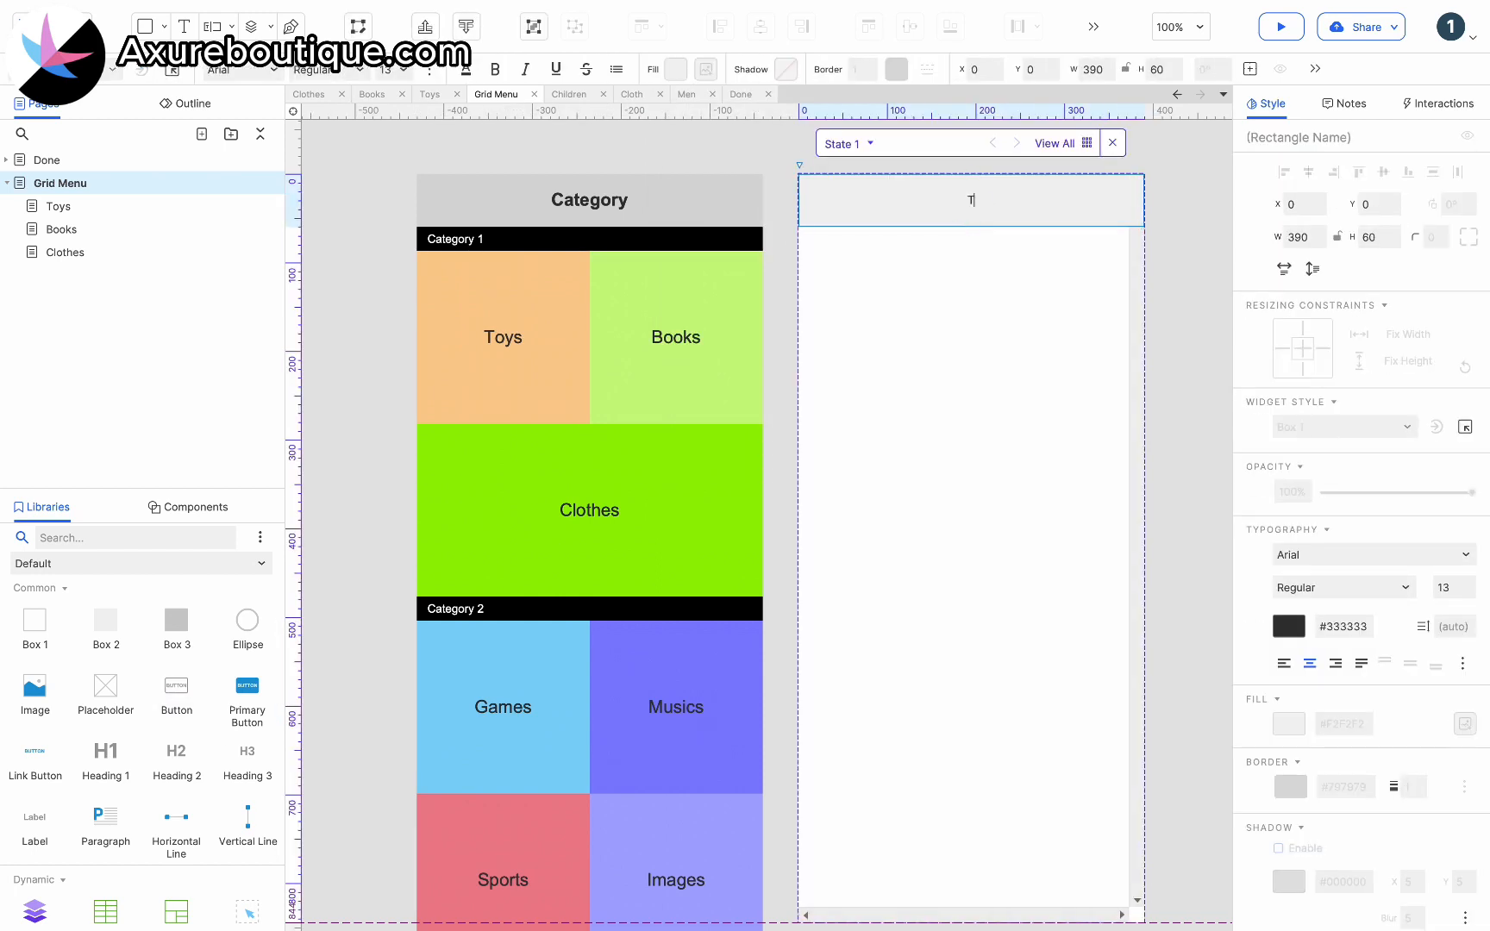
{"action": "left_click", "coordinate": [978, 259]}
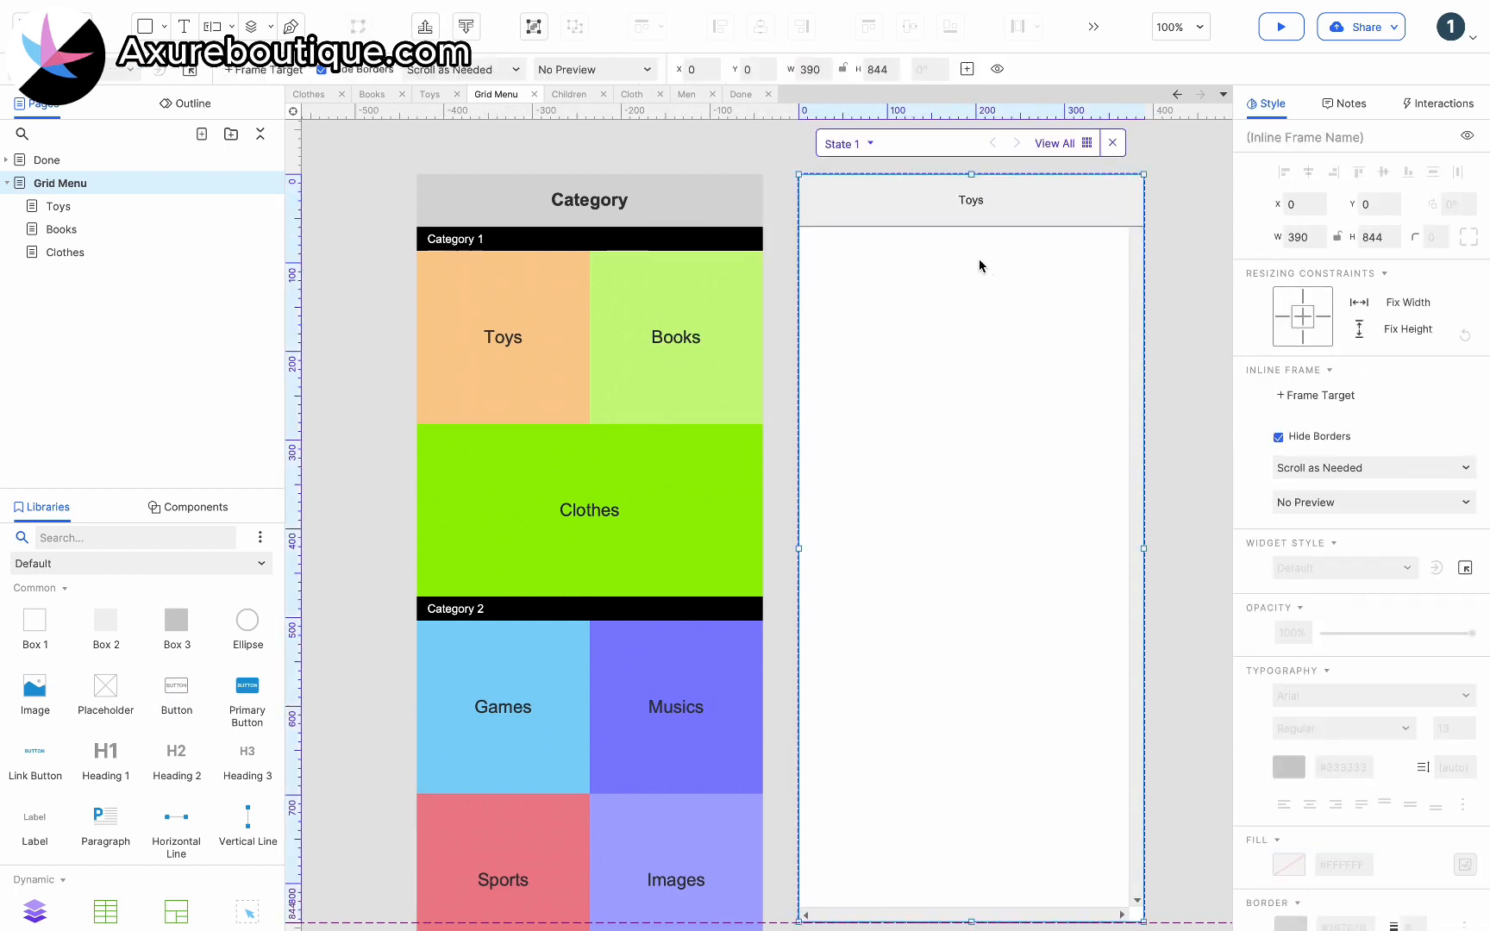
{"action": "left_click", "coordinate": [982, 205]}
{"action": "left_click", "coordinate": [402, 69]}
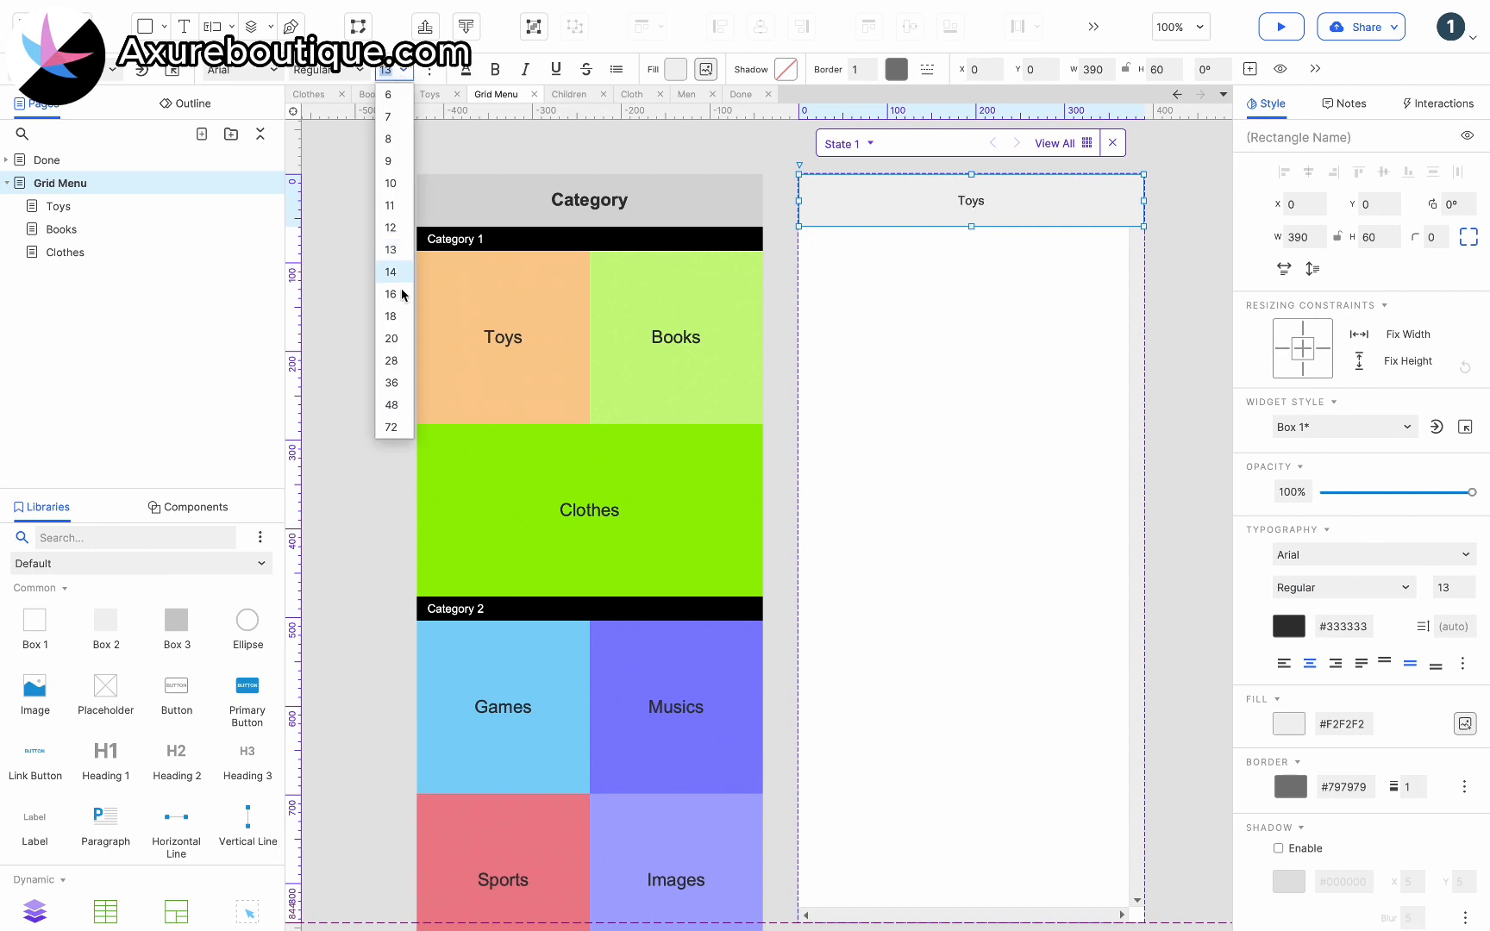
{"action": "left_click", "coordinate": [399, 338]}
{"action": "left_click", "coordinate": [495, 70]}
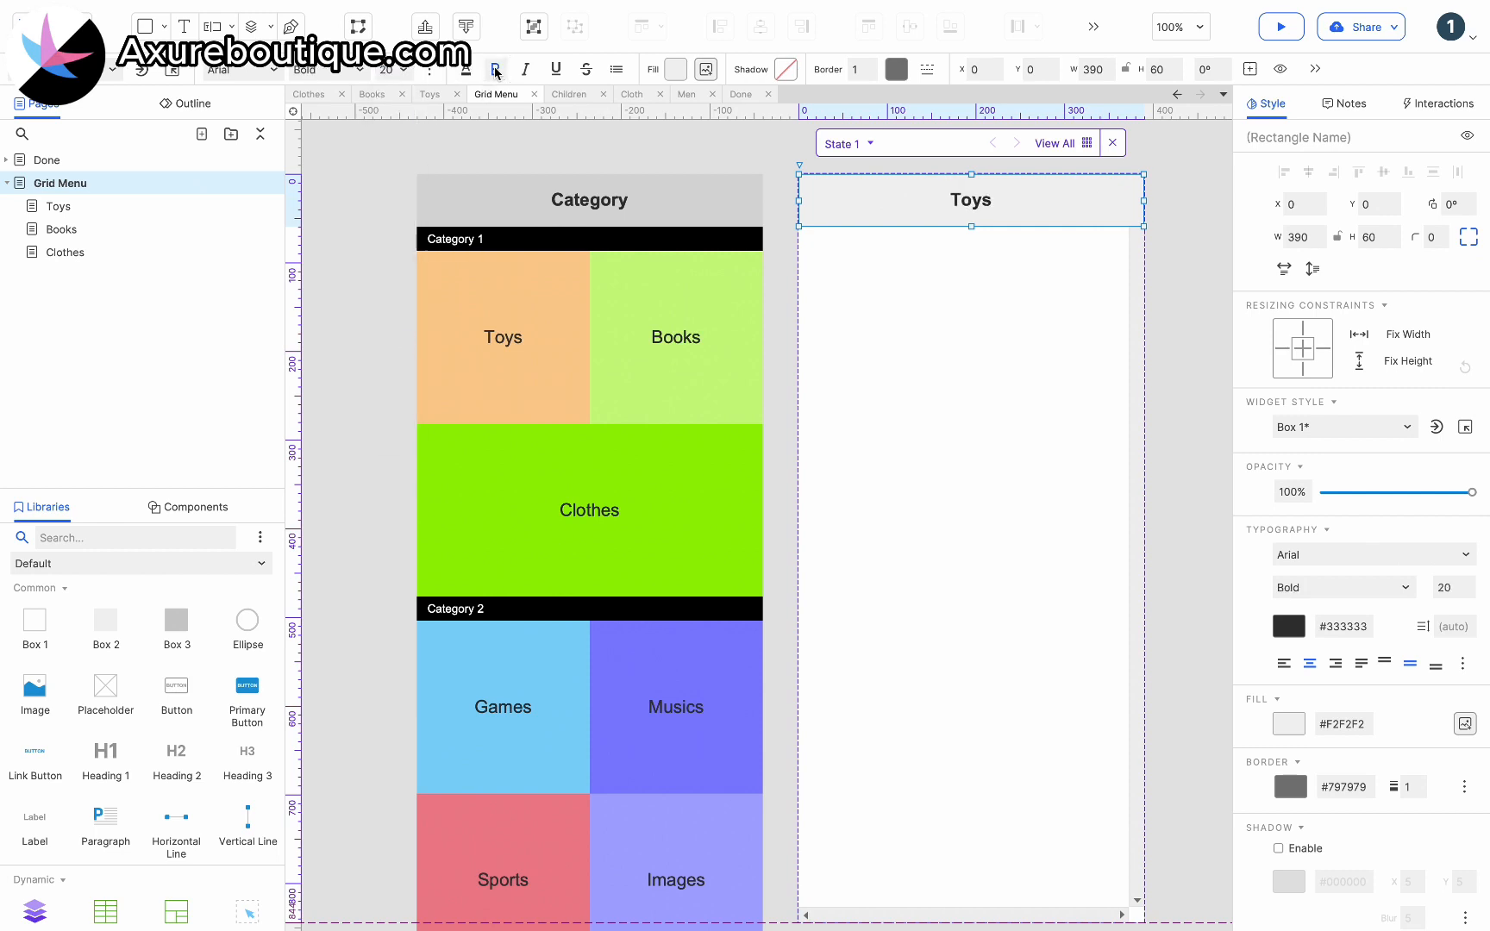
Find the Angle Left icon in the Icons library and place it on the panel's title bar at X 23, Y 20.
{"action": "left_click", "coordinate": [156, 564]}
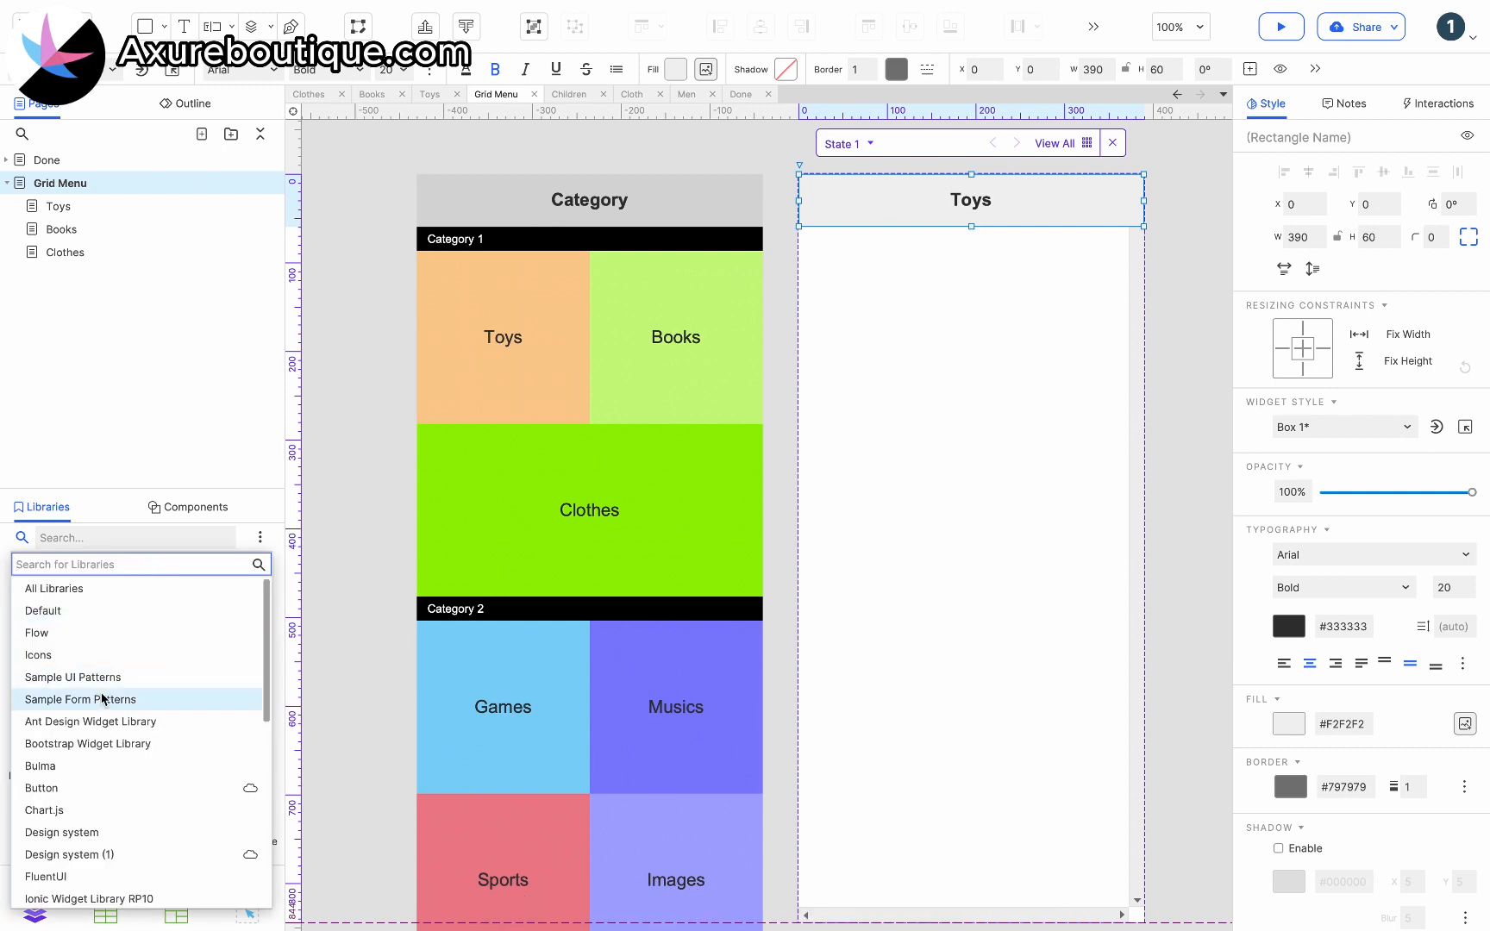
{"action": "left_click", "coordinate": [102, 656]}
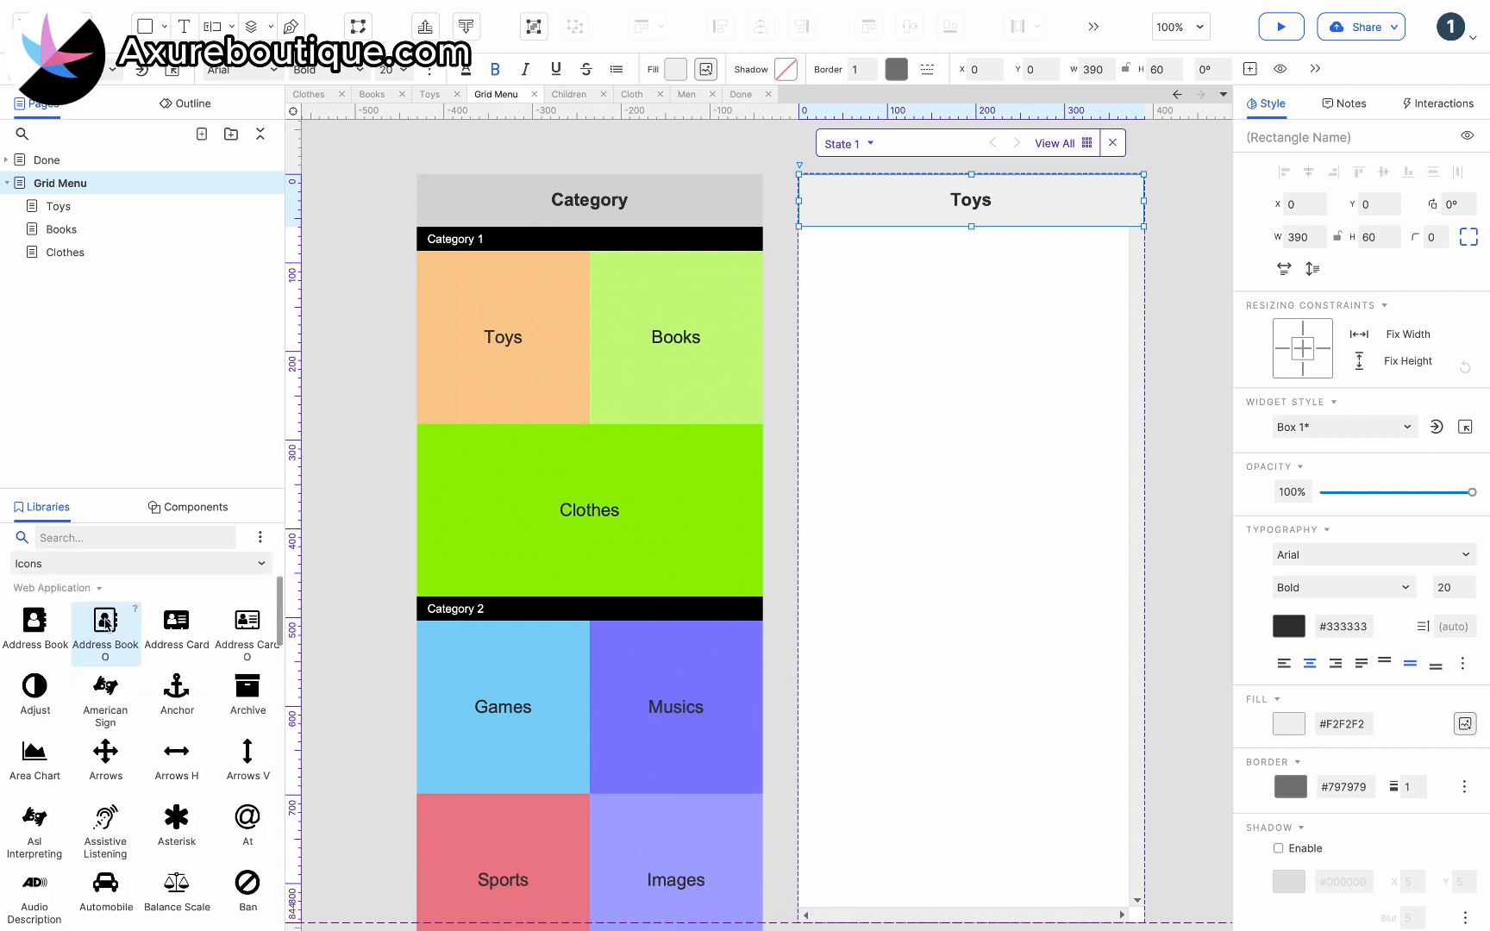
{"action": "left_click", "coordinate": [102, 538]}
{"action": "type", "text": "left"}
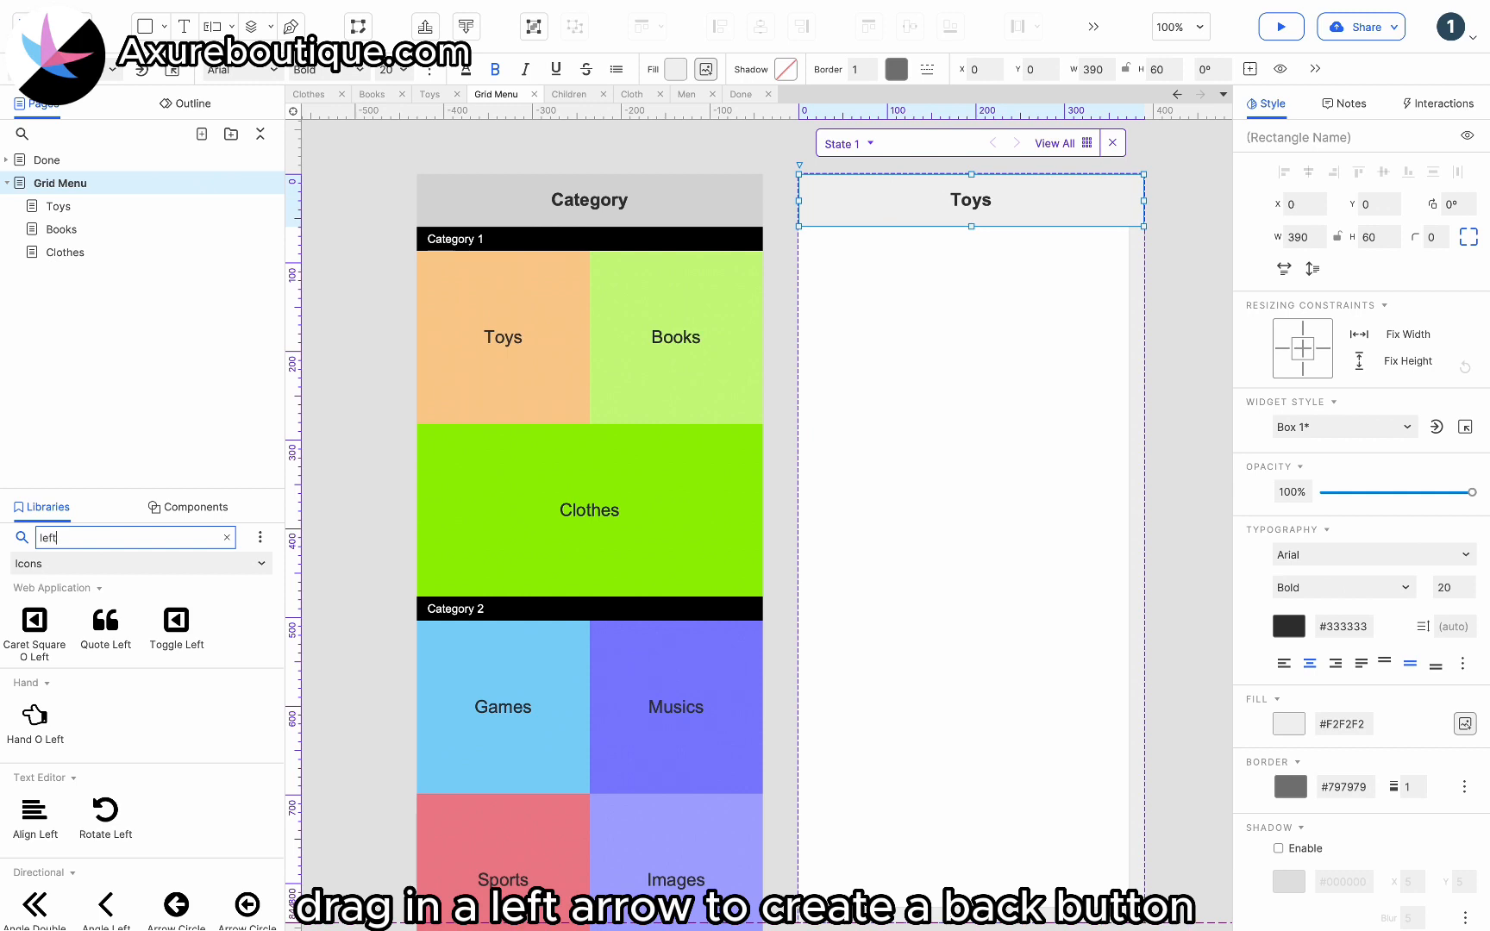
{"action": "left_click_drag", "start_coordinate": [106, 905], "coordinate": [845, 216]}
{"action": "left_click_drag", "start_coordinate": [831, 197], "coordinate": [822, 210]}
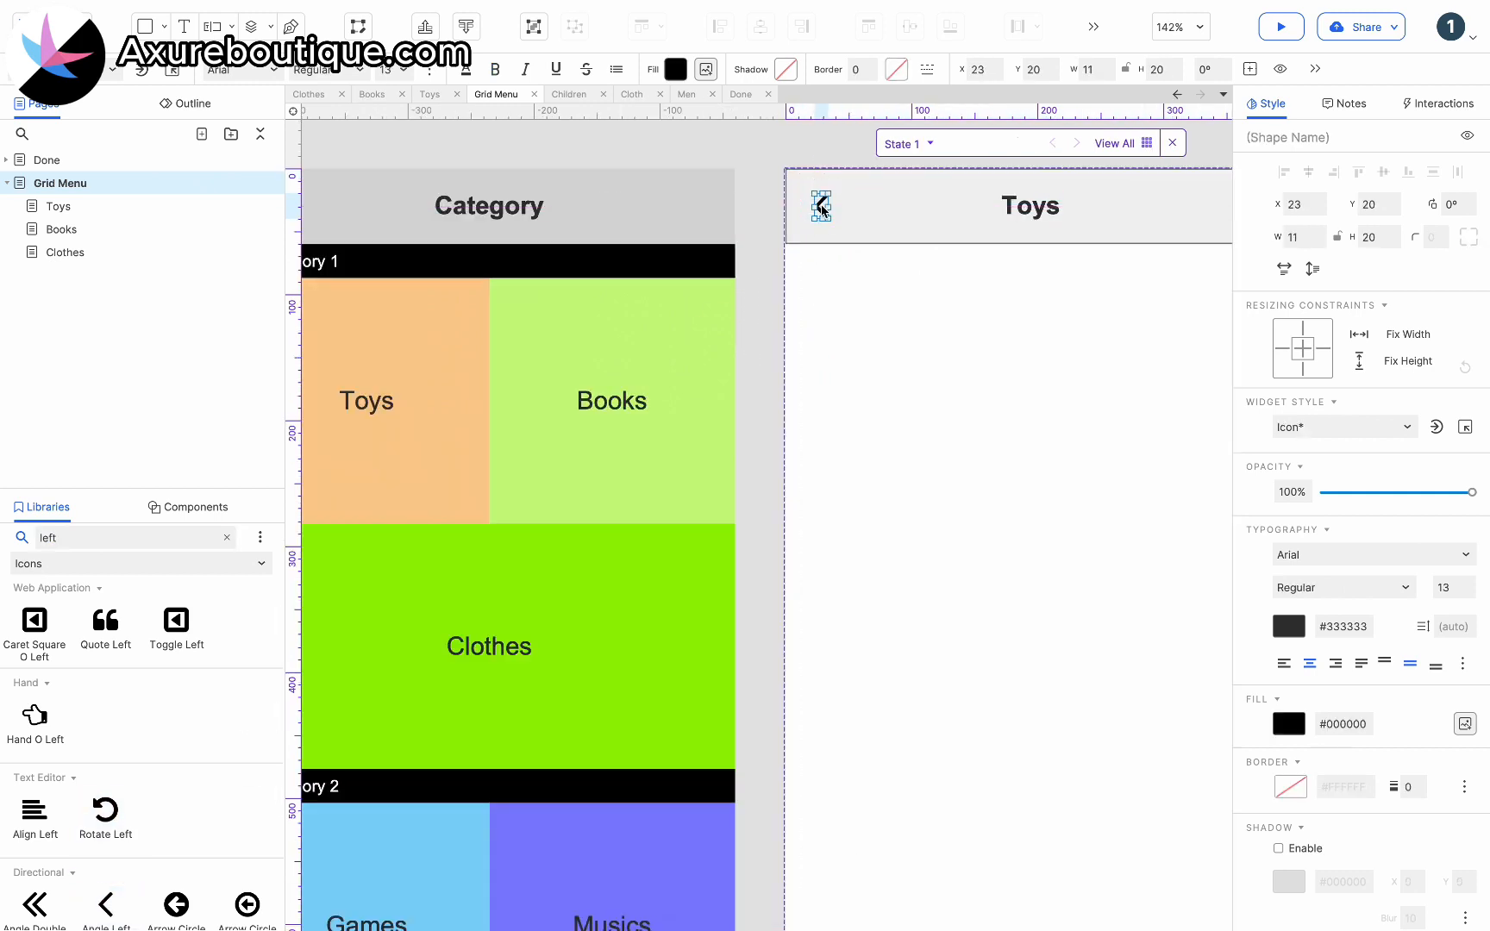
{"action": "left_click", "coordinate": [841, 298]}
{"action": "key", "text": "ctrl+0"}
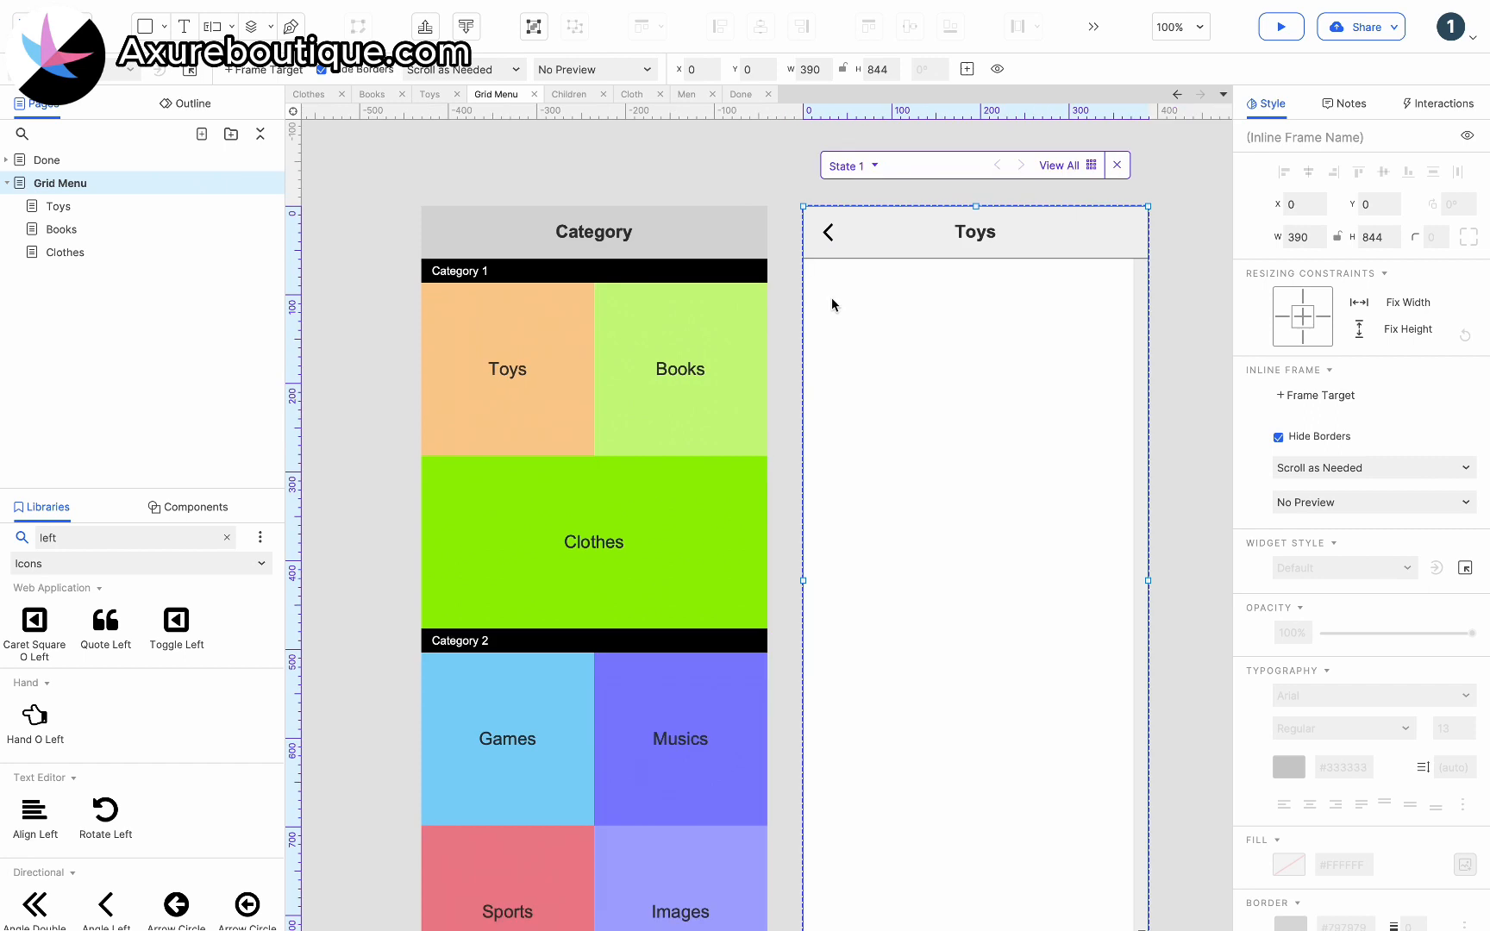
Place a Hot Spot from the Default library over the back arrow and shrink it to the title bar's height.
{"action": "double_click", "coordinate": [54, 538]}
{"action": "key", "text": "BackSpace"}
{"action": "left_click", "coordinate": [74, 565]}
{"action": "left_click", "coordinate": [82, 609]}
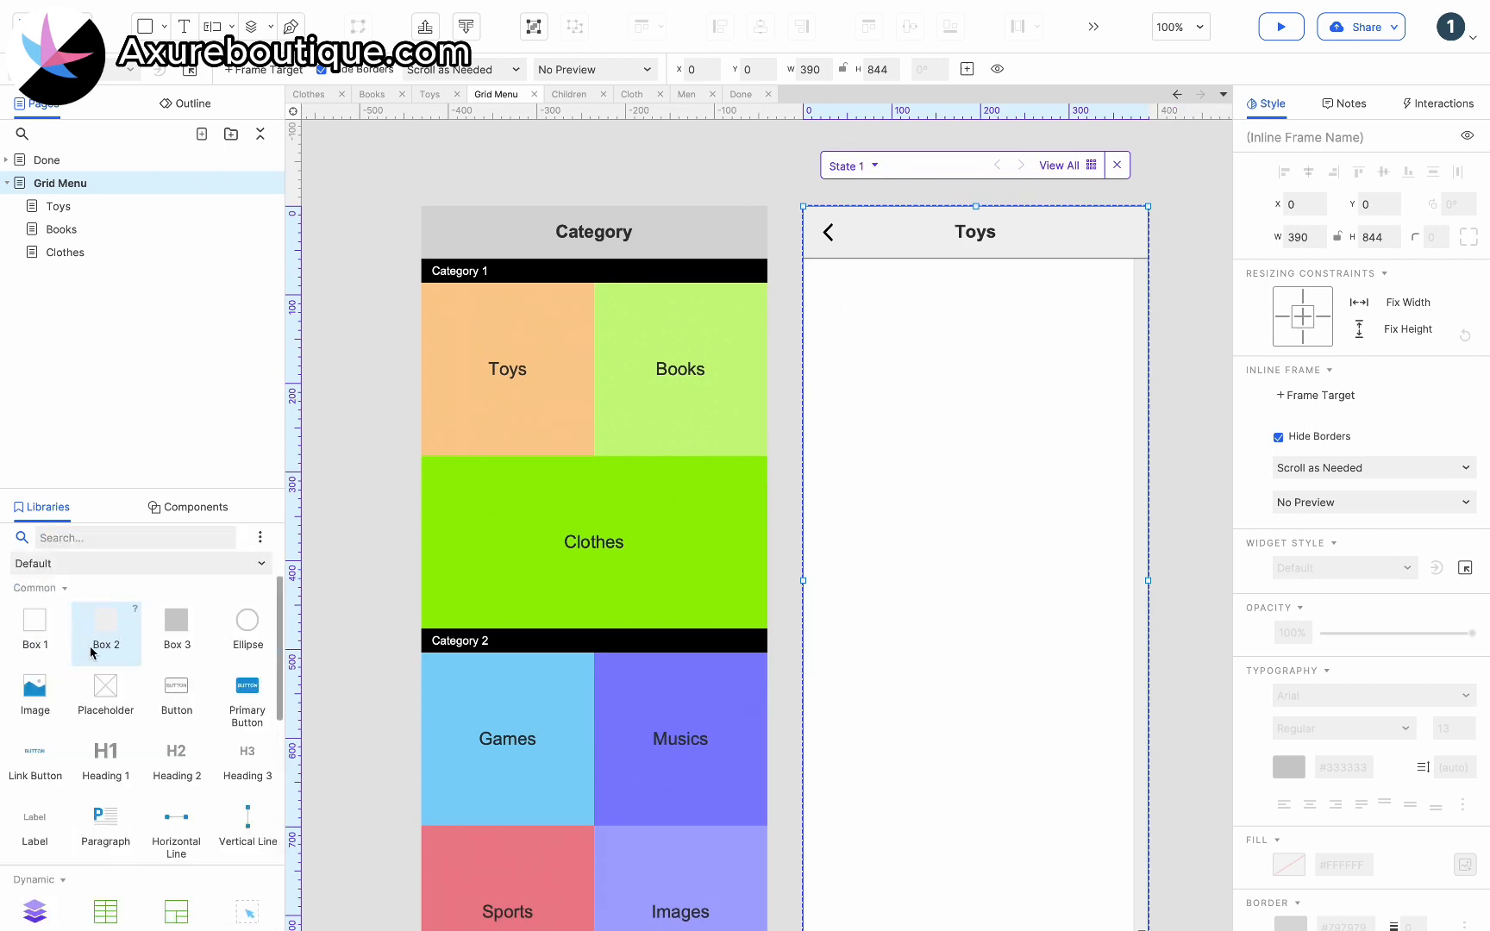
{"action": "scroll", "coordinate": [95, 664], "scroll_direction": "down", "scroll_amount": 3}
{"action": "left_click_drag", "start_coordinate": [250, 783], "coordinate": [807, 209]}
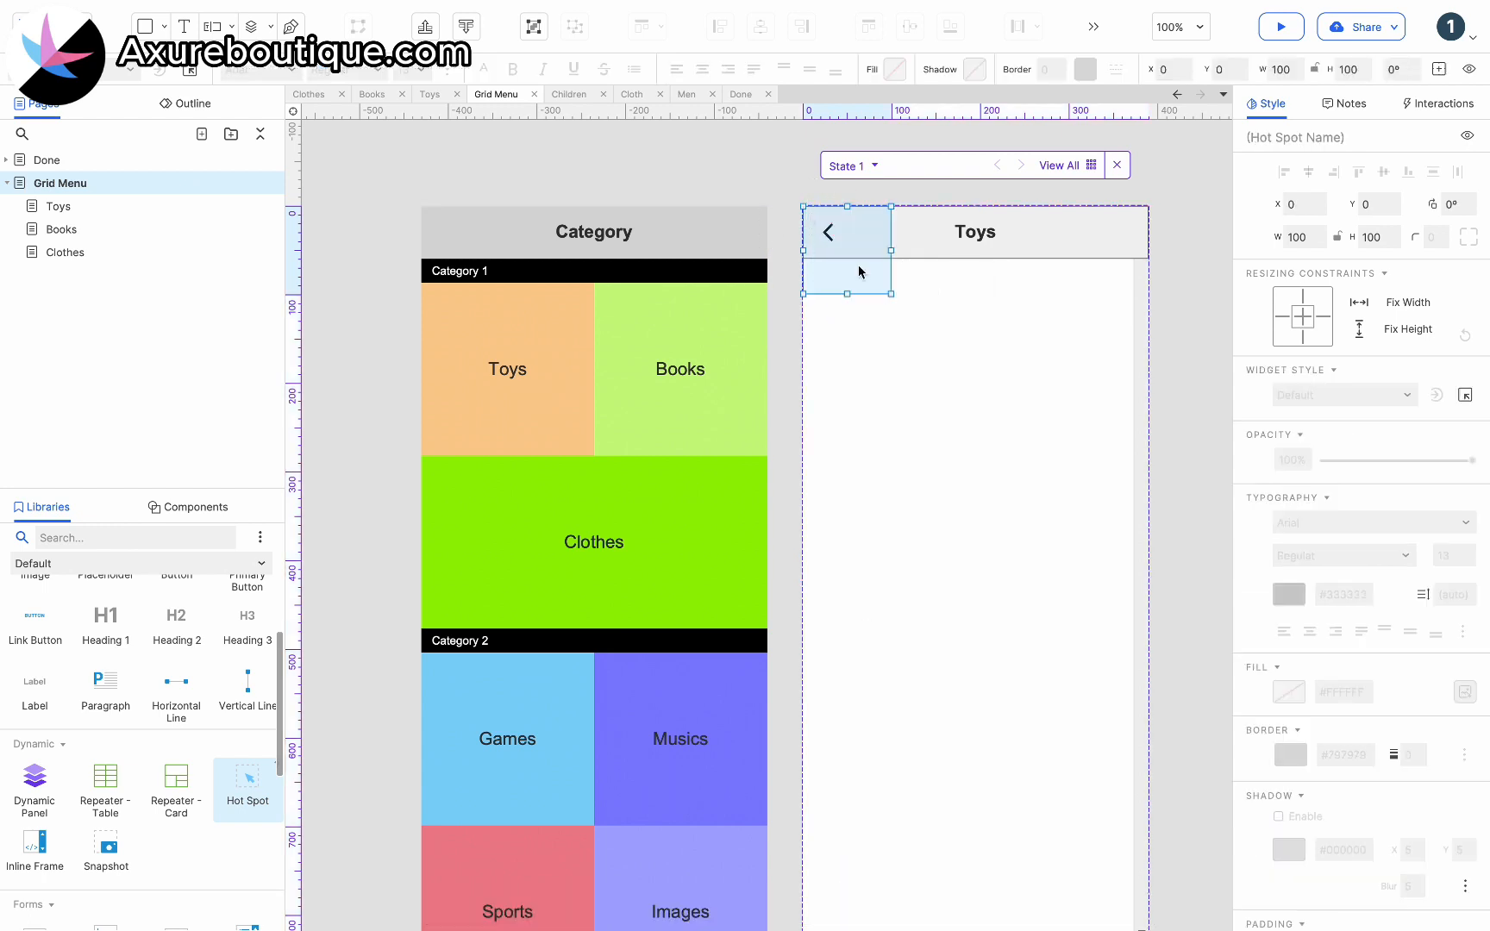
{"action": "left_click_drag", "start_coordinate": [890, 293], "coordinate": [873, 277]}
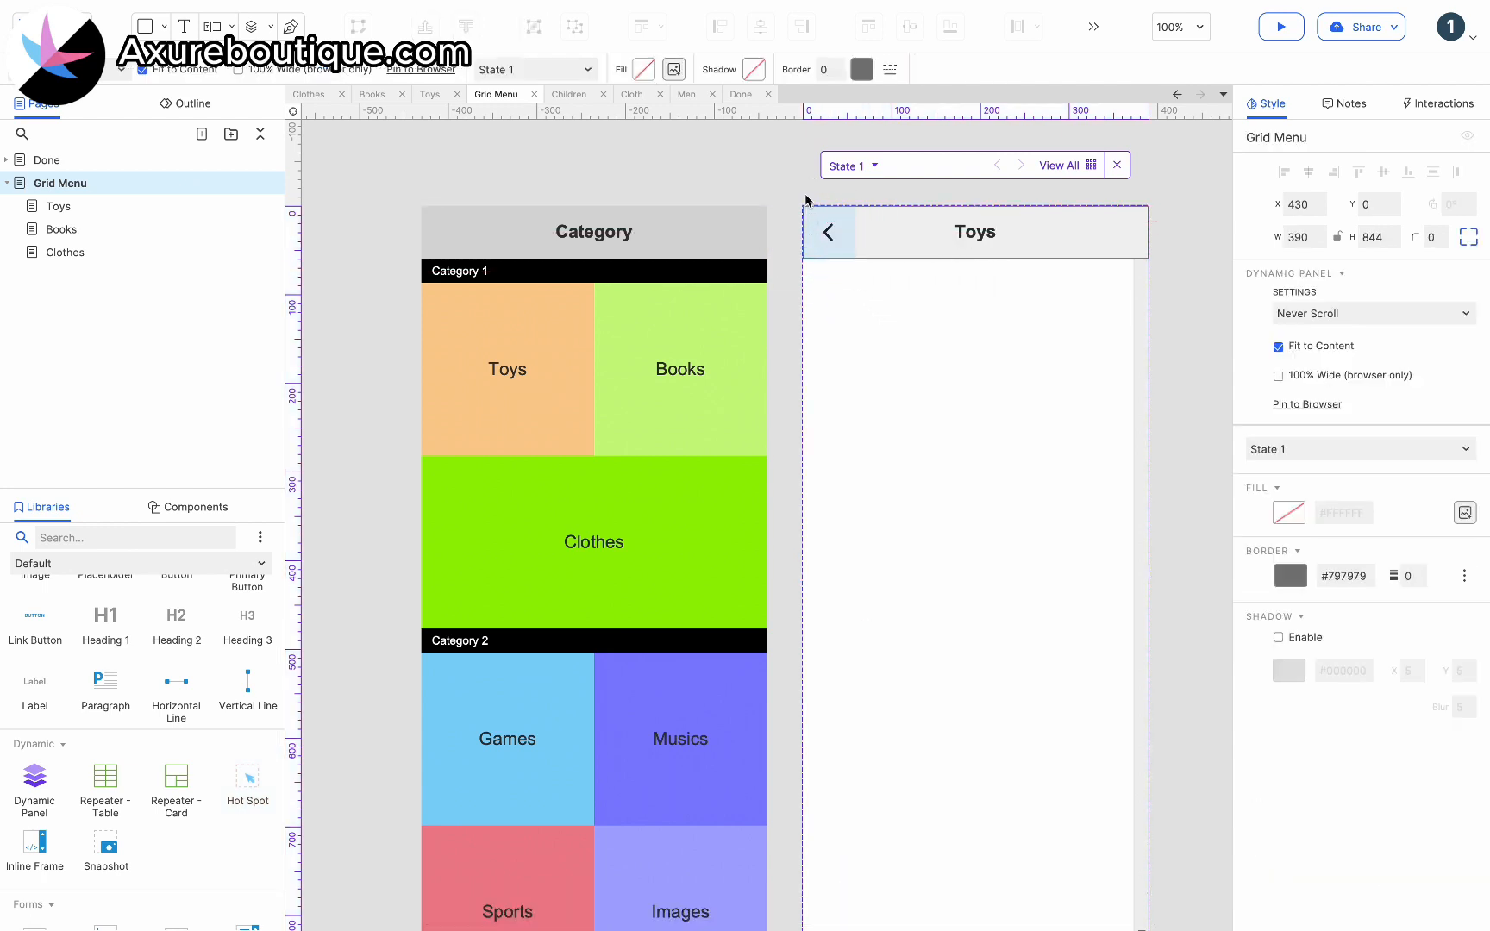
Remove the border of the "Toys" title bar and select the inline frame beneath it.
{"action": "scroll", "coordinate": [805, 199], "scroll_direction": "right", "scroll_amount": 2}
{"action": "left_click", "coordinate": [856, 250]}
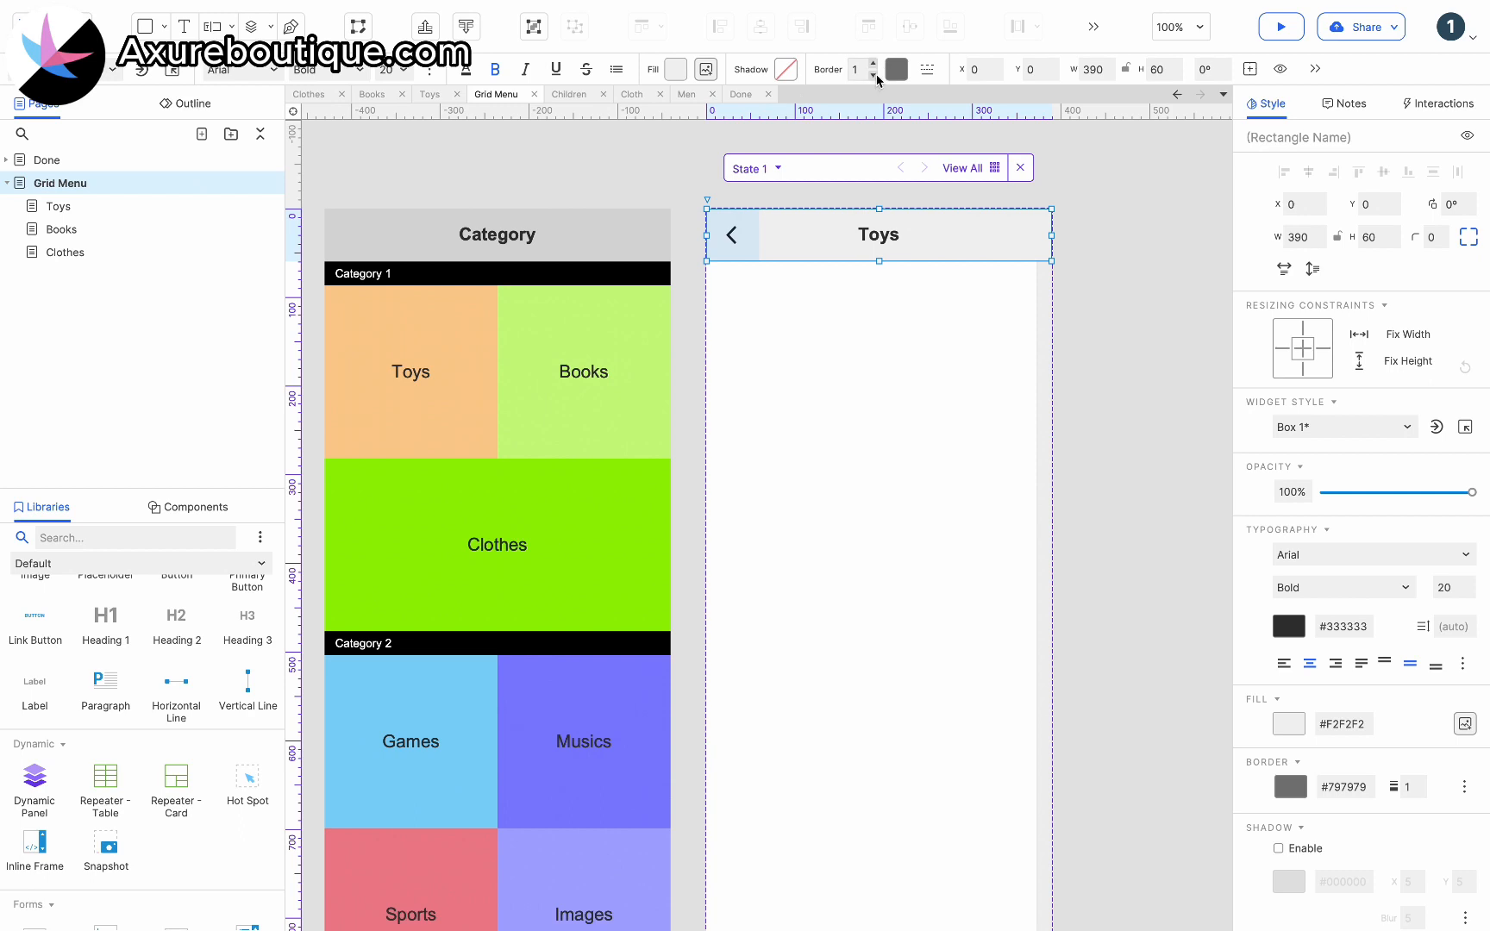
{"action": "left_click", "coordinate": [671, 183]}
{"action": "left_click", "coordinate": [865, 409]}
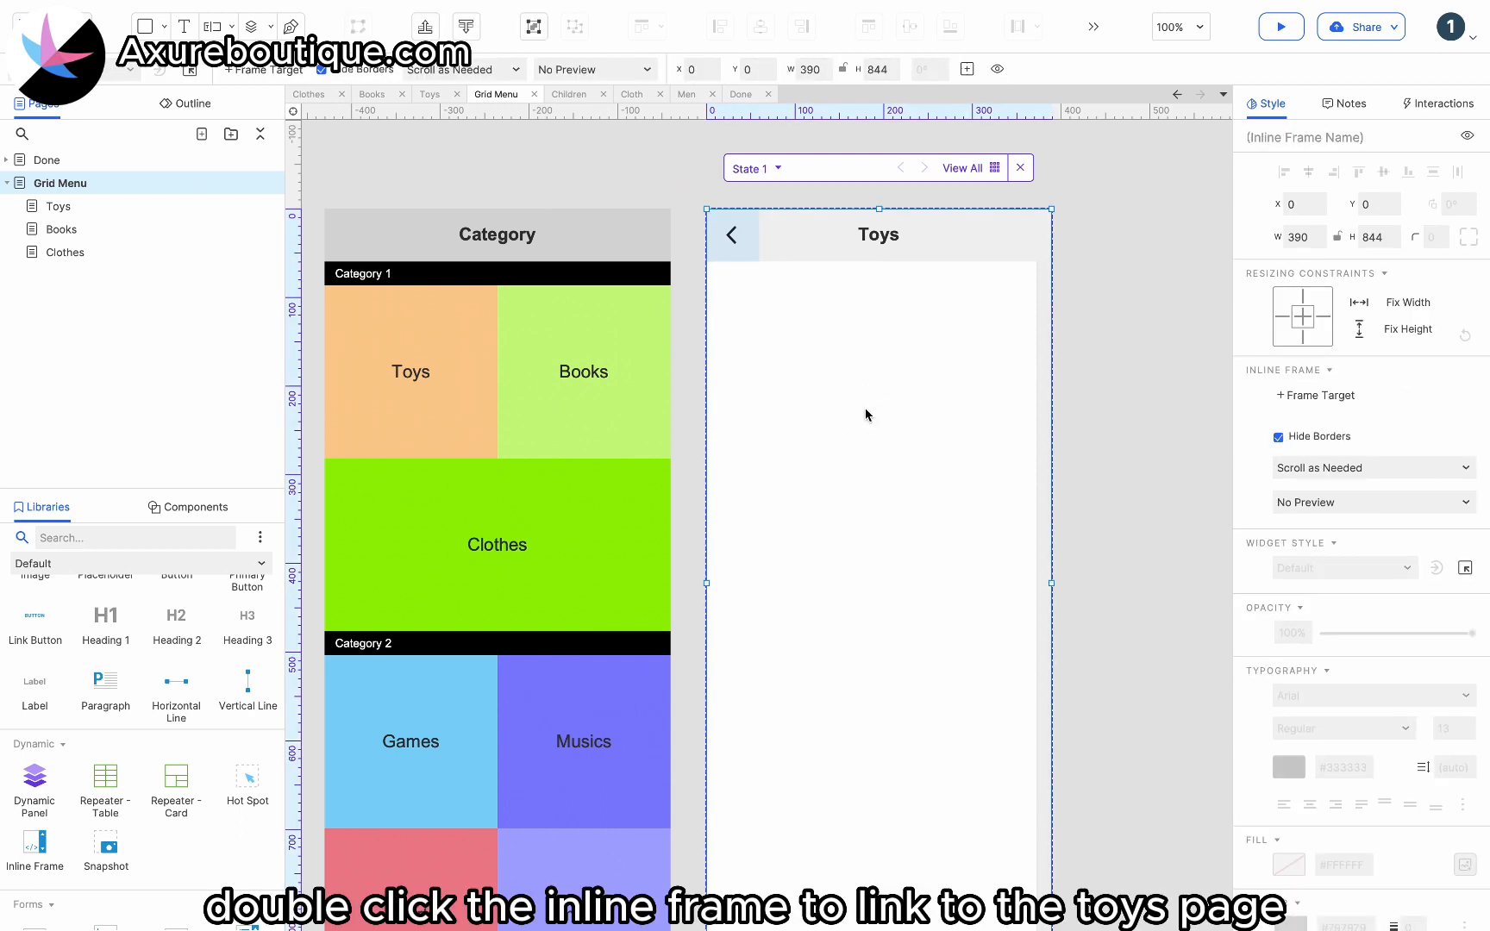
Link the inline frame in the panel's first state to the Toys page under Grid Menu.
{"action": "double_click", "coordinate": [864, 408]}
{"action": "left_click", "coordinate": [712, 485]}
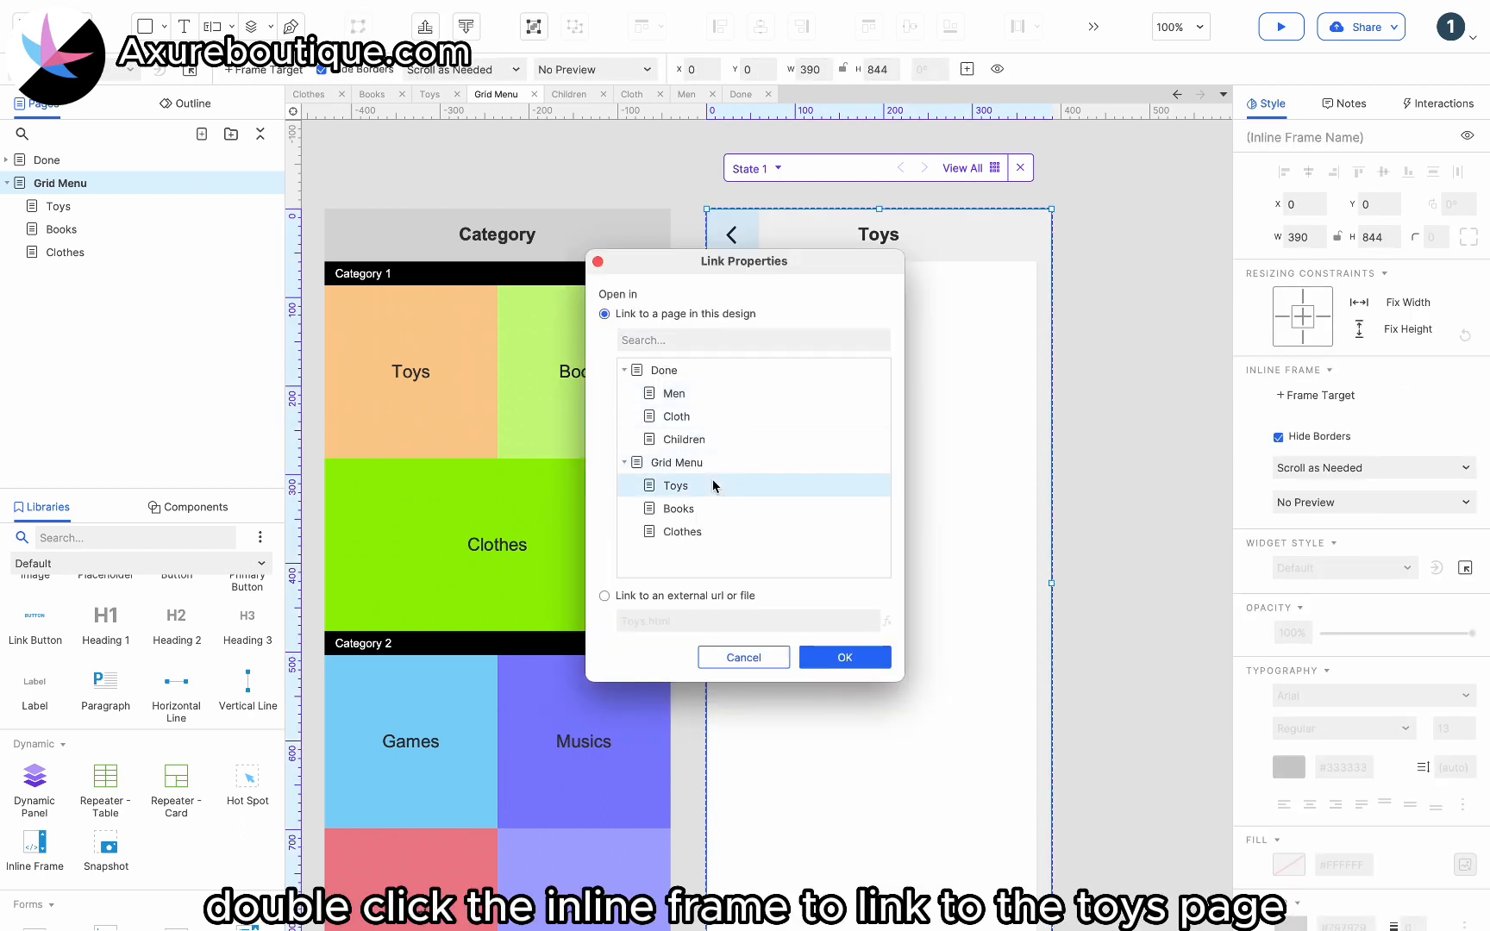
{"action": "left_click", "coordinate": [841, 659]}
Give the back arrow's hot spot a Click or Tap interaction that hides the Grid Menu panel with a 200 ms slide right animation.
{"action": "left_click", "coordinate": [720, 214]}
{"action": "left_click", "coordinate": [1466, 108]}
{"action": "left_click", "coordinate": [1375, 201]}
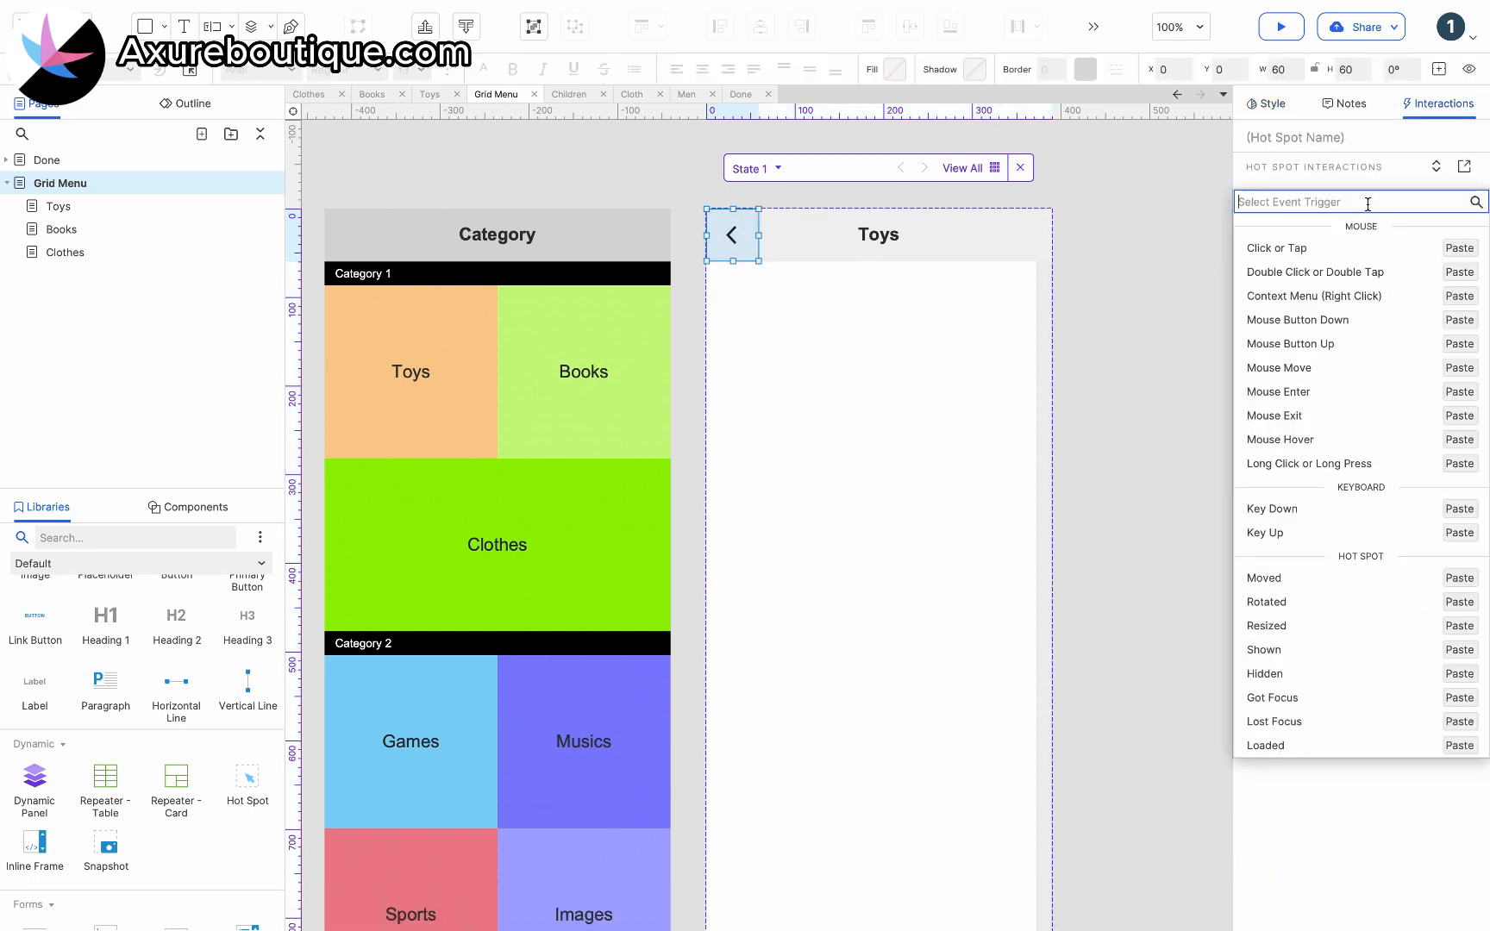
{"action": "left_click", "coordinate": [1321, 242]}
{"action": "left_click", "coordinate": [1303, 394]}
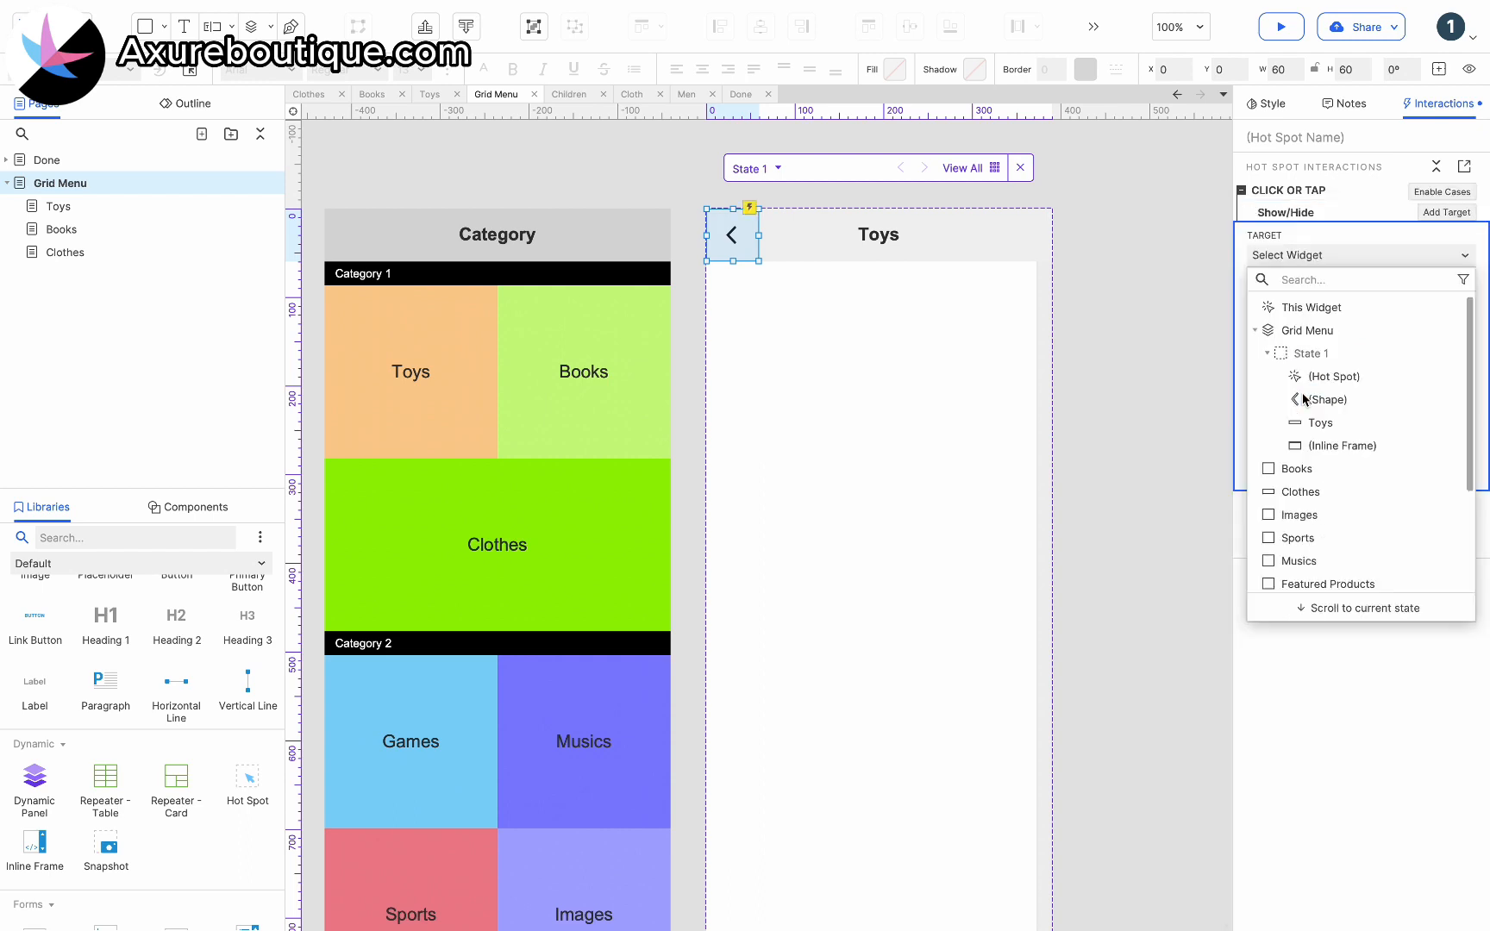
{"action": "left_click", "coordinate": [1330, 330]}
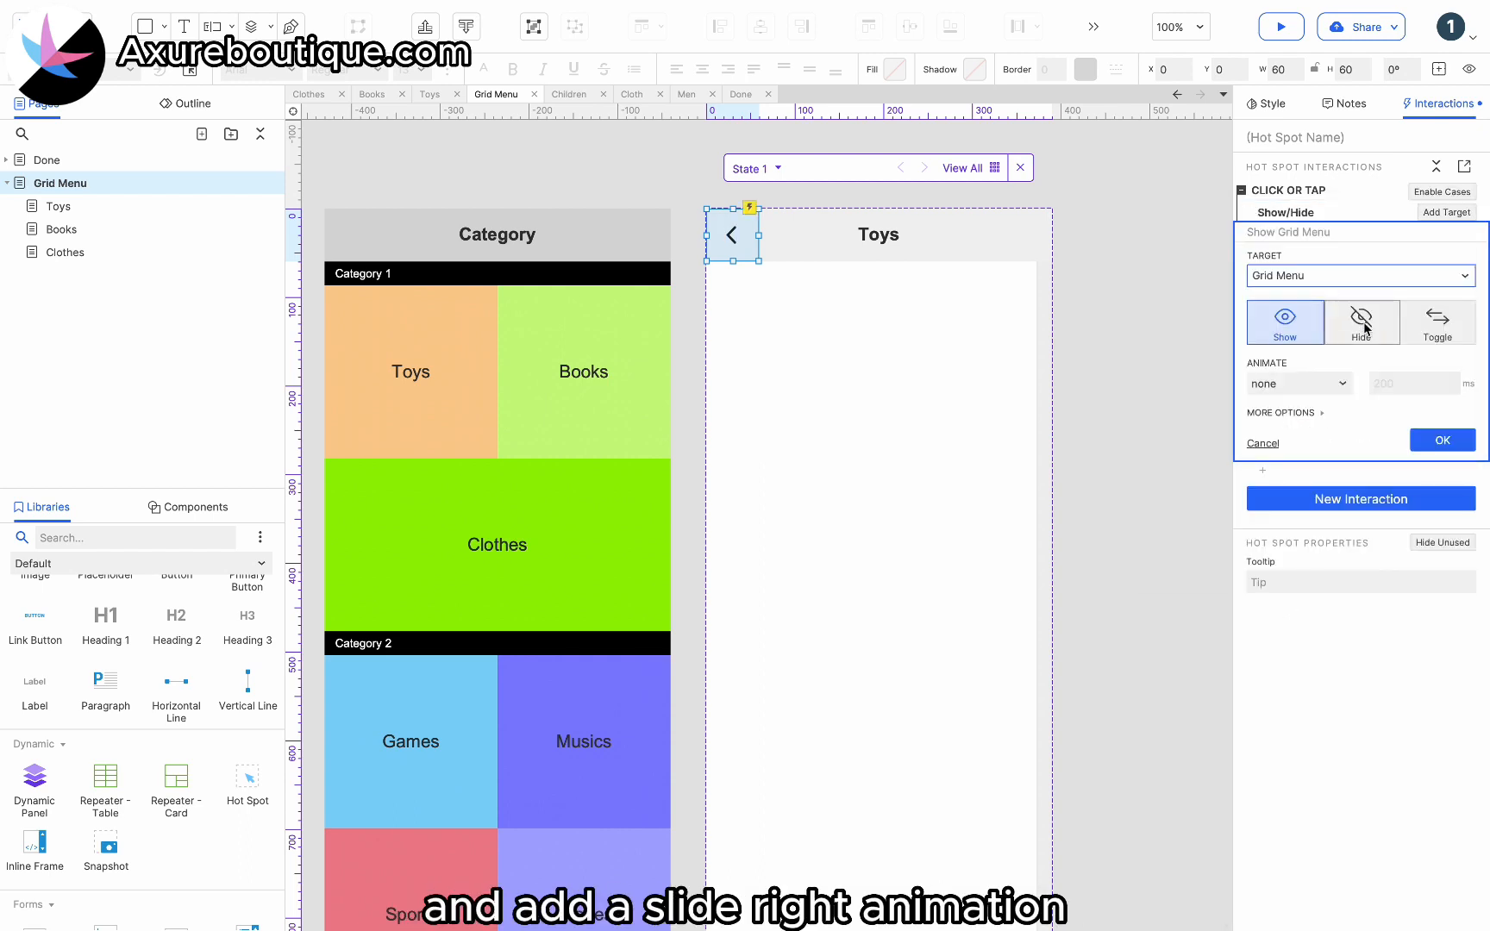
{"action": "left_click", "coordinate": [1361, 321]}
{"action": "left_click", "coordinate": [1305, 385]}
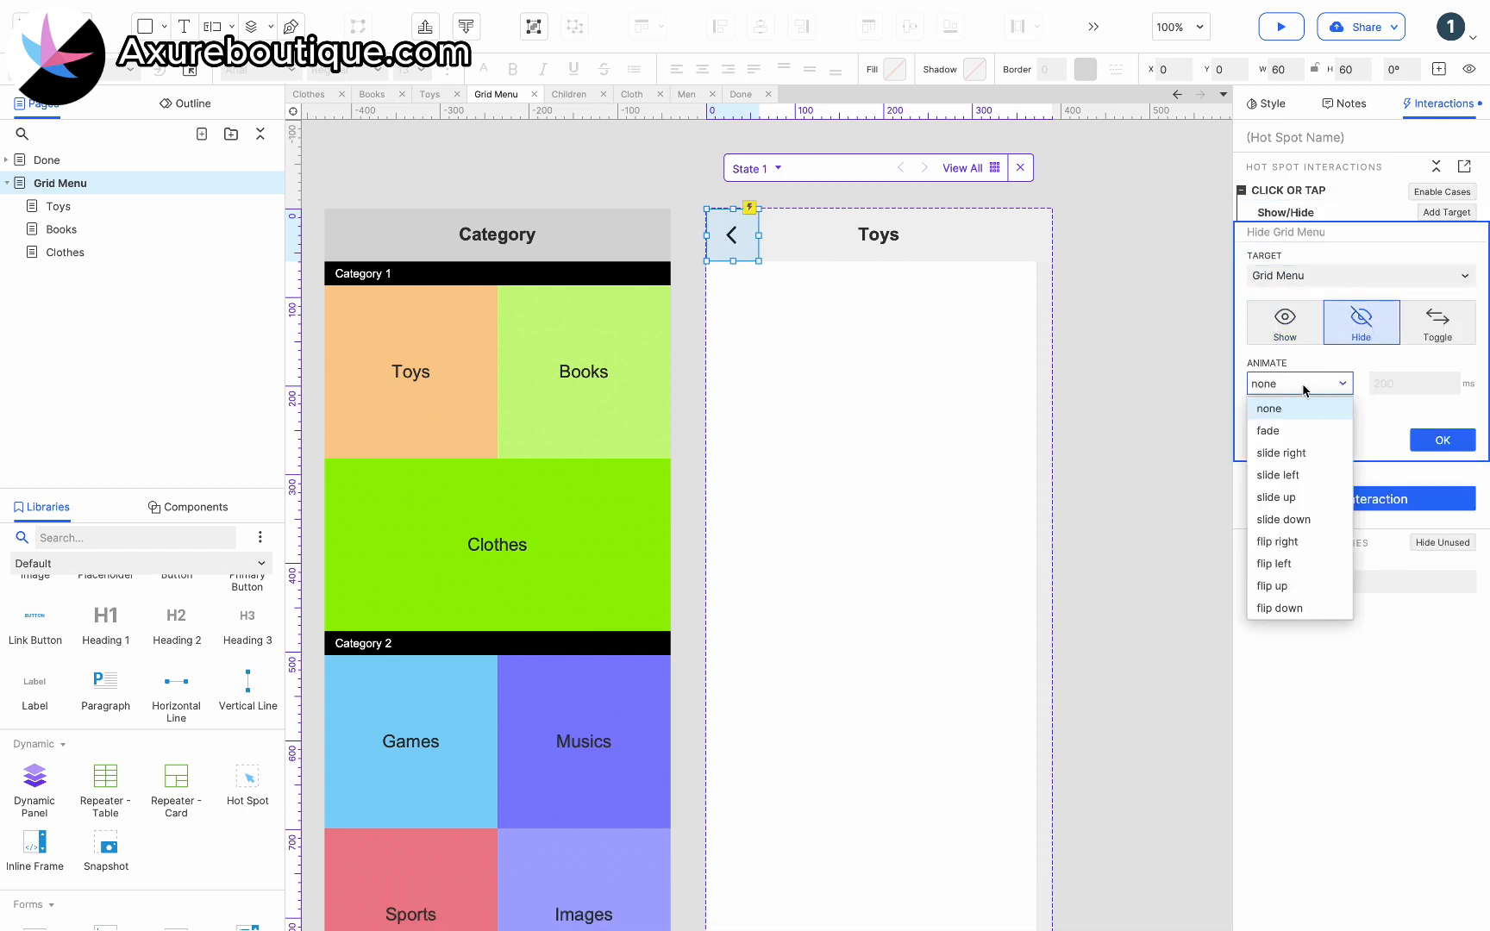
{"action": "left_click", "coordinate": [1301, 454]}
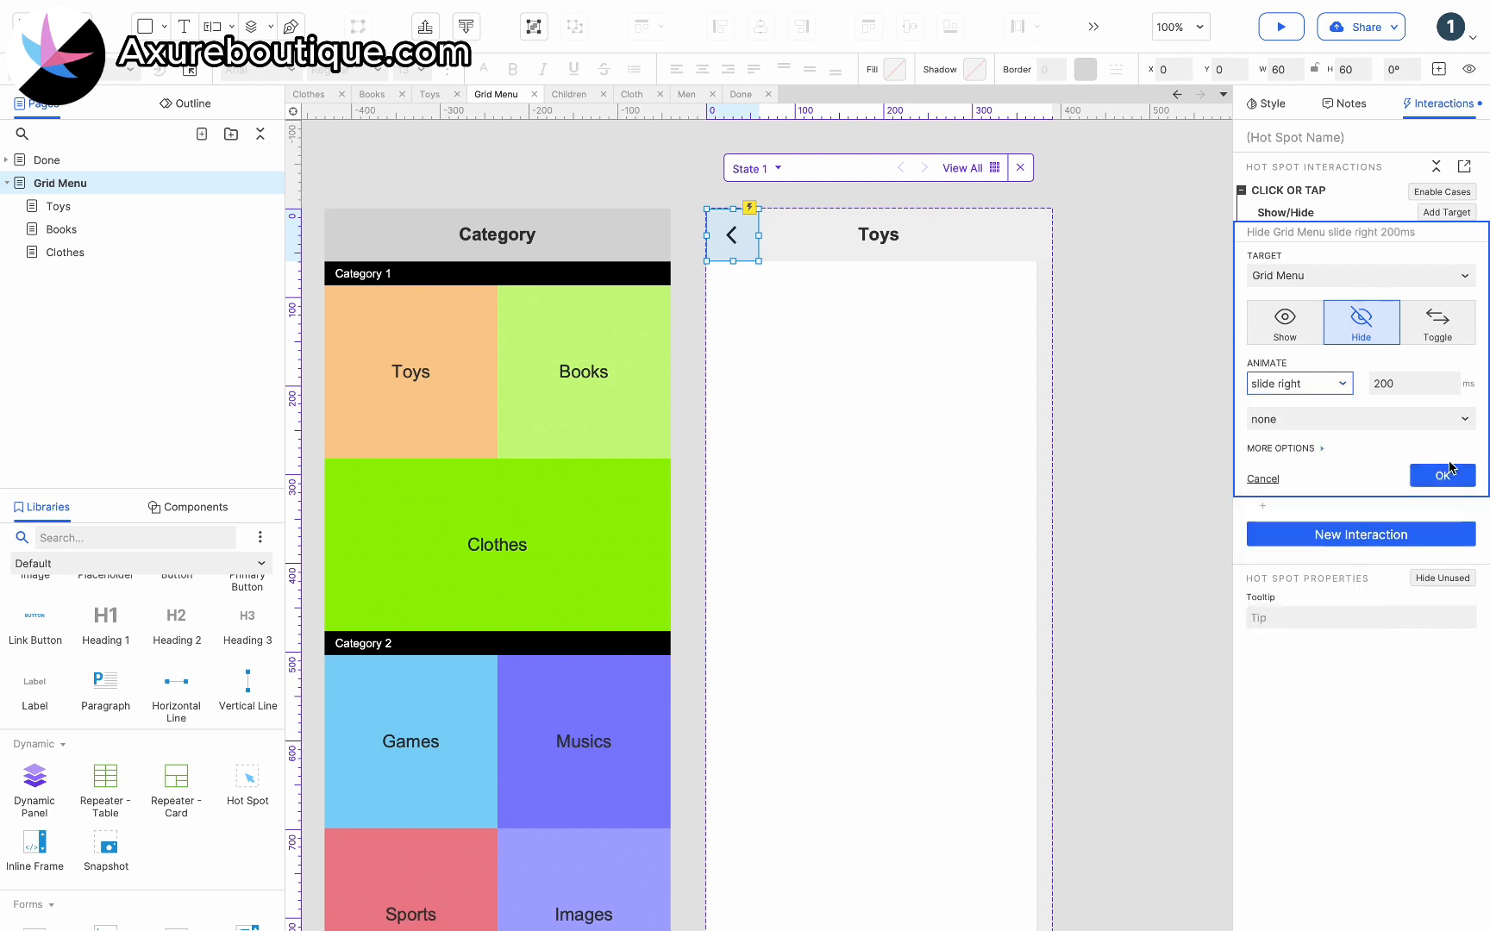
{"action": "left_click", "coordinate": [1446, 470]}
{"action": "left_click", "coordinate": [1155, 419]}
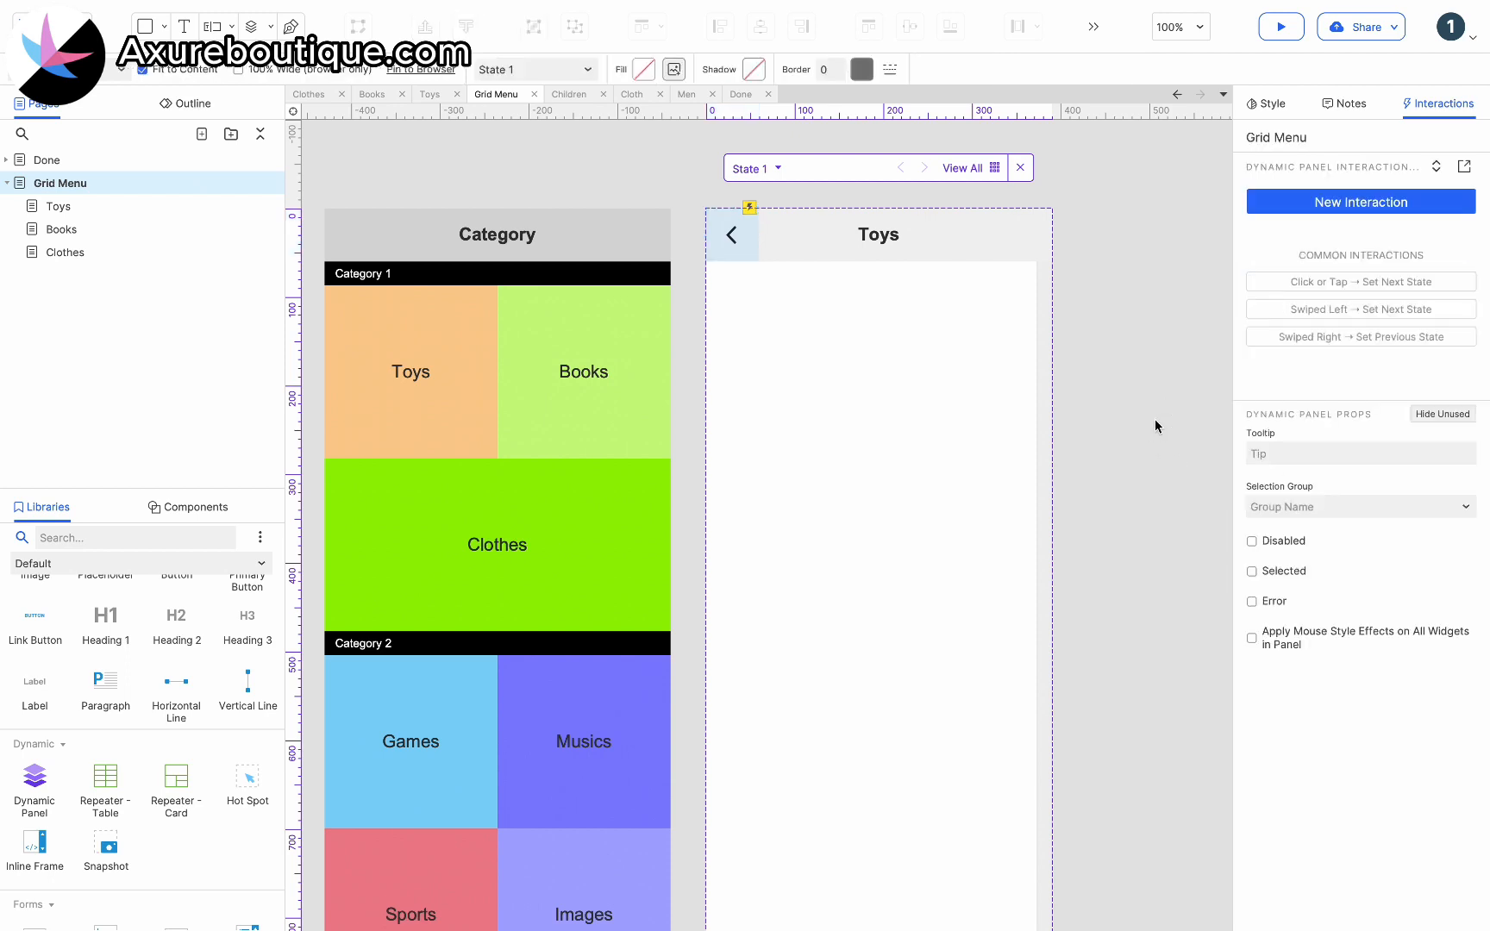
Rename the dynamic panel's State 1 to Toys.
{"action": "left_click", "coordinate": [777, 169]}
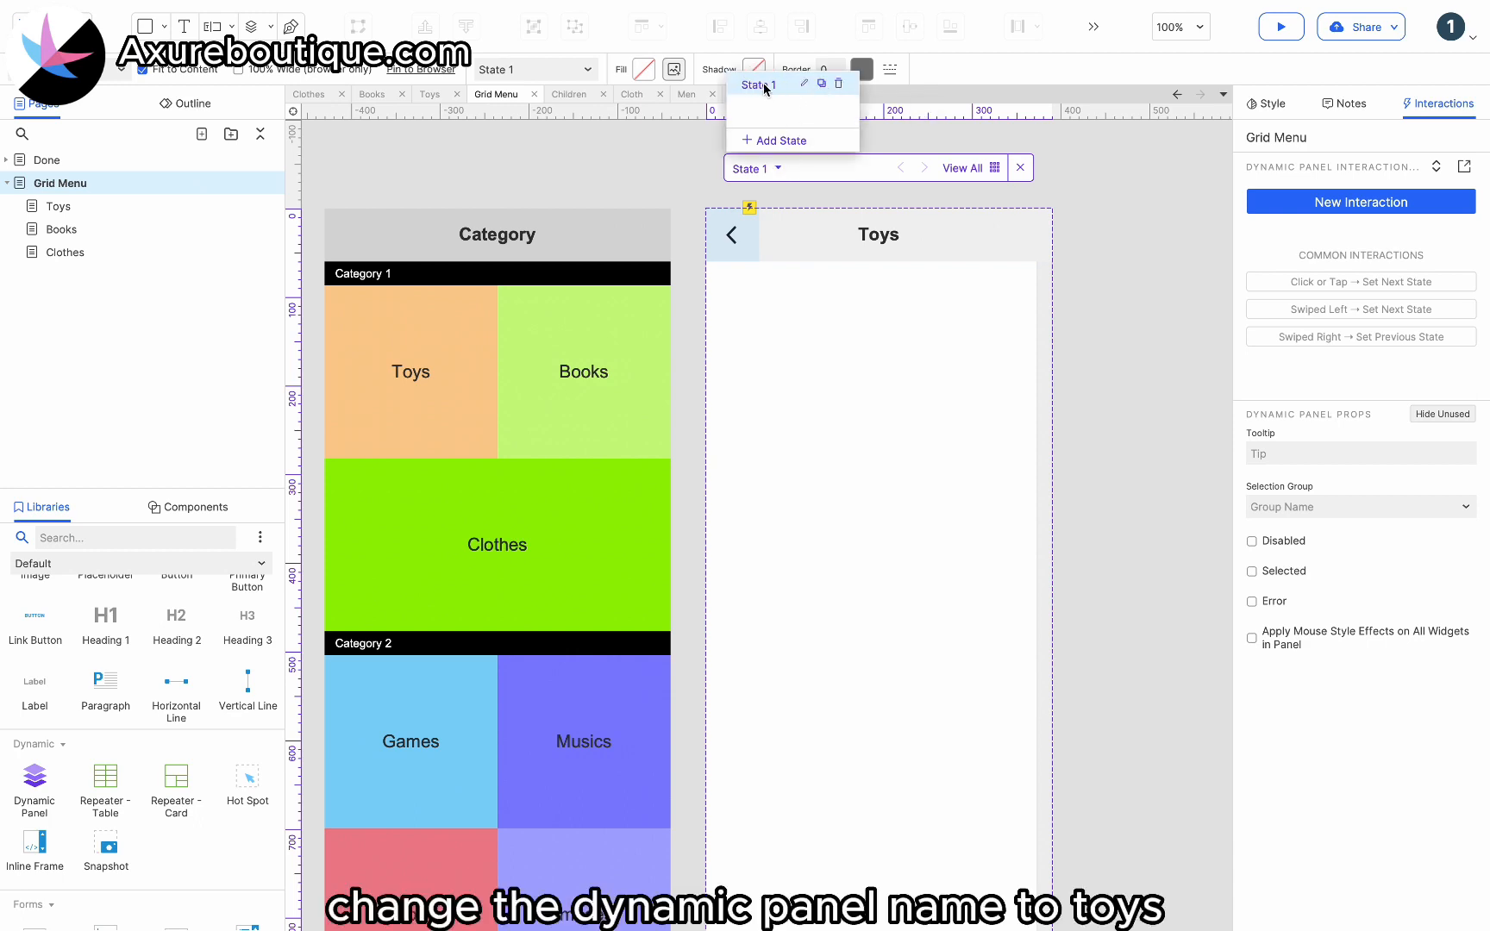
{"action": "type", "text": "Toy"}
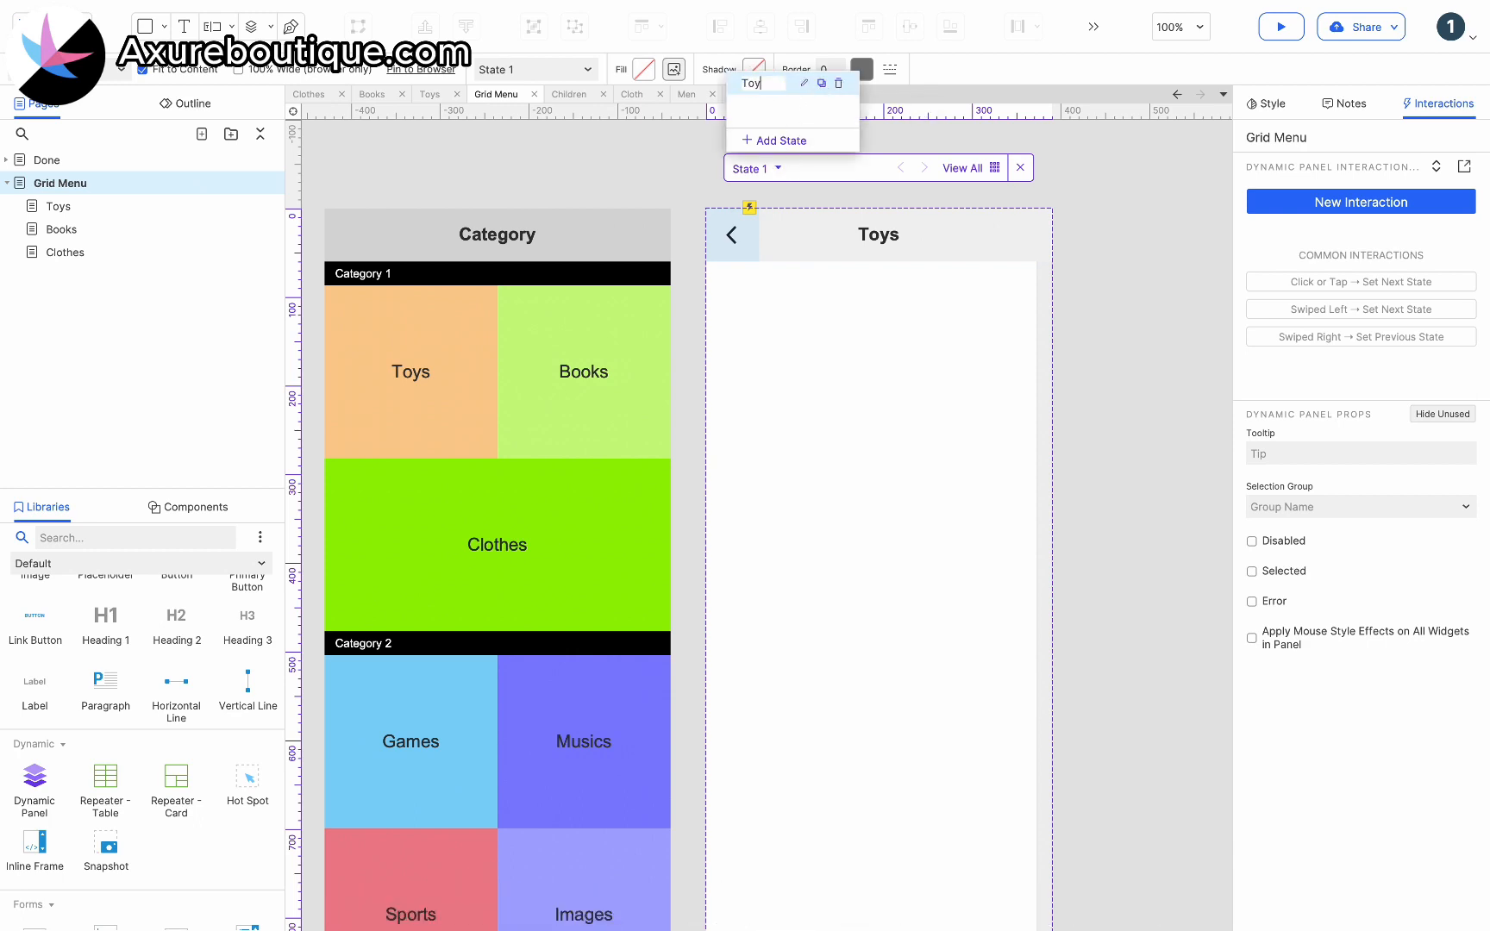
{"action": "key", "text": "Return"}
Duplicate the Toys state as a state named Books and change its title bar text to "Books".
{"action": "left_click", "coordinate": [821, 84]}
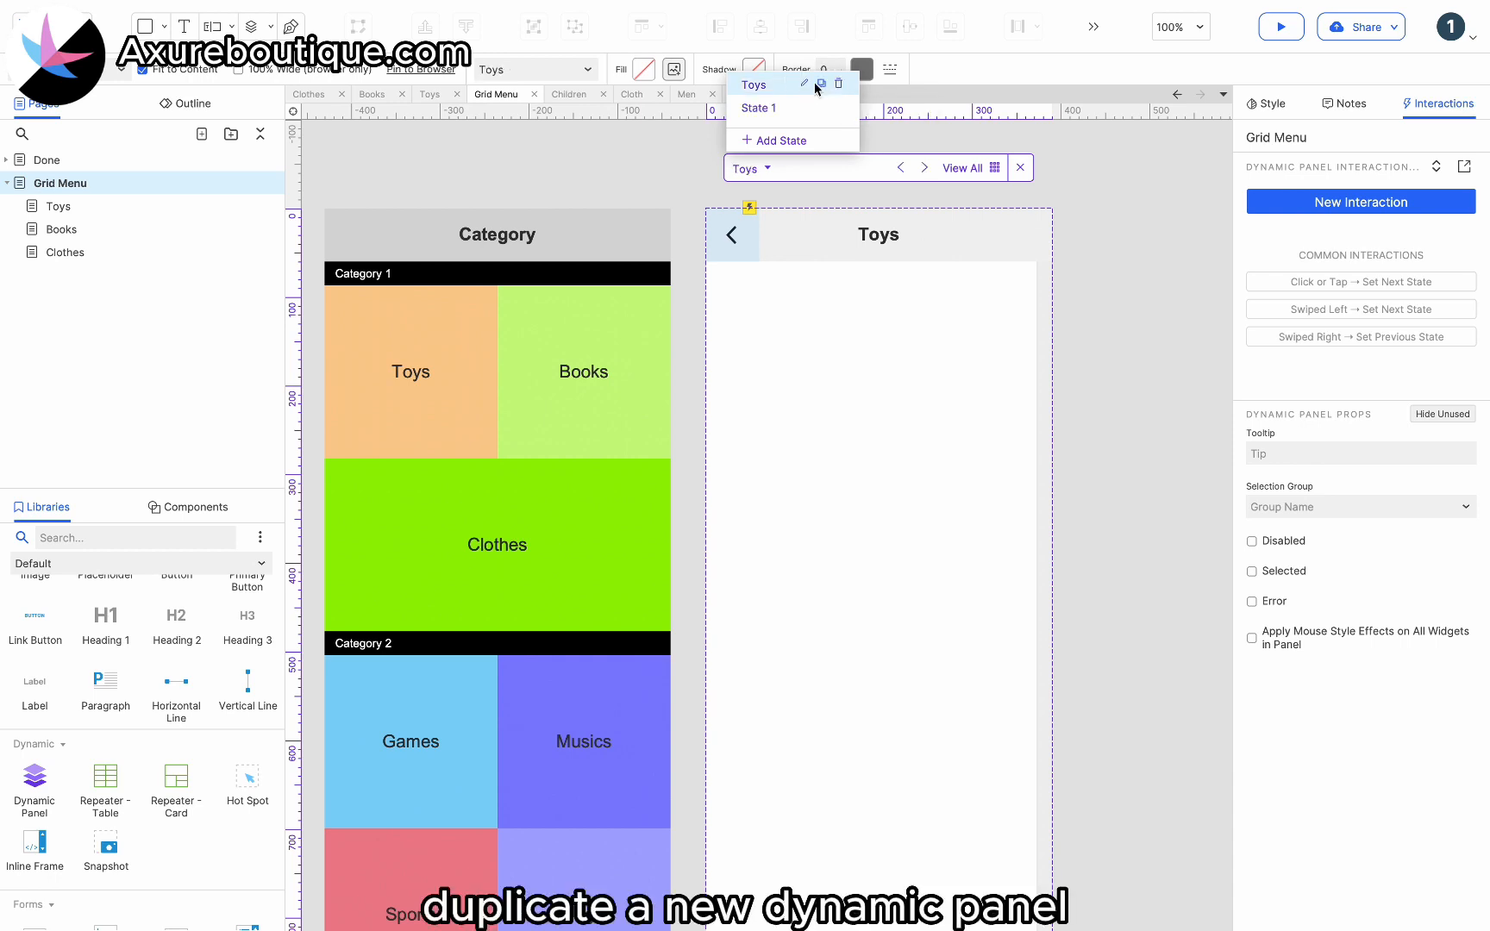
{"action": "left_click", "coordinate": [763, 109]}
{"action": "double_click", "coordinate": [765, 107]}
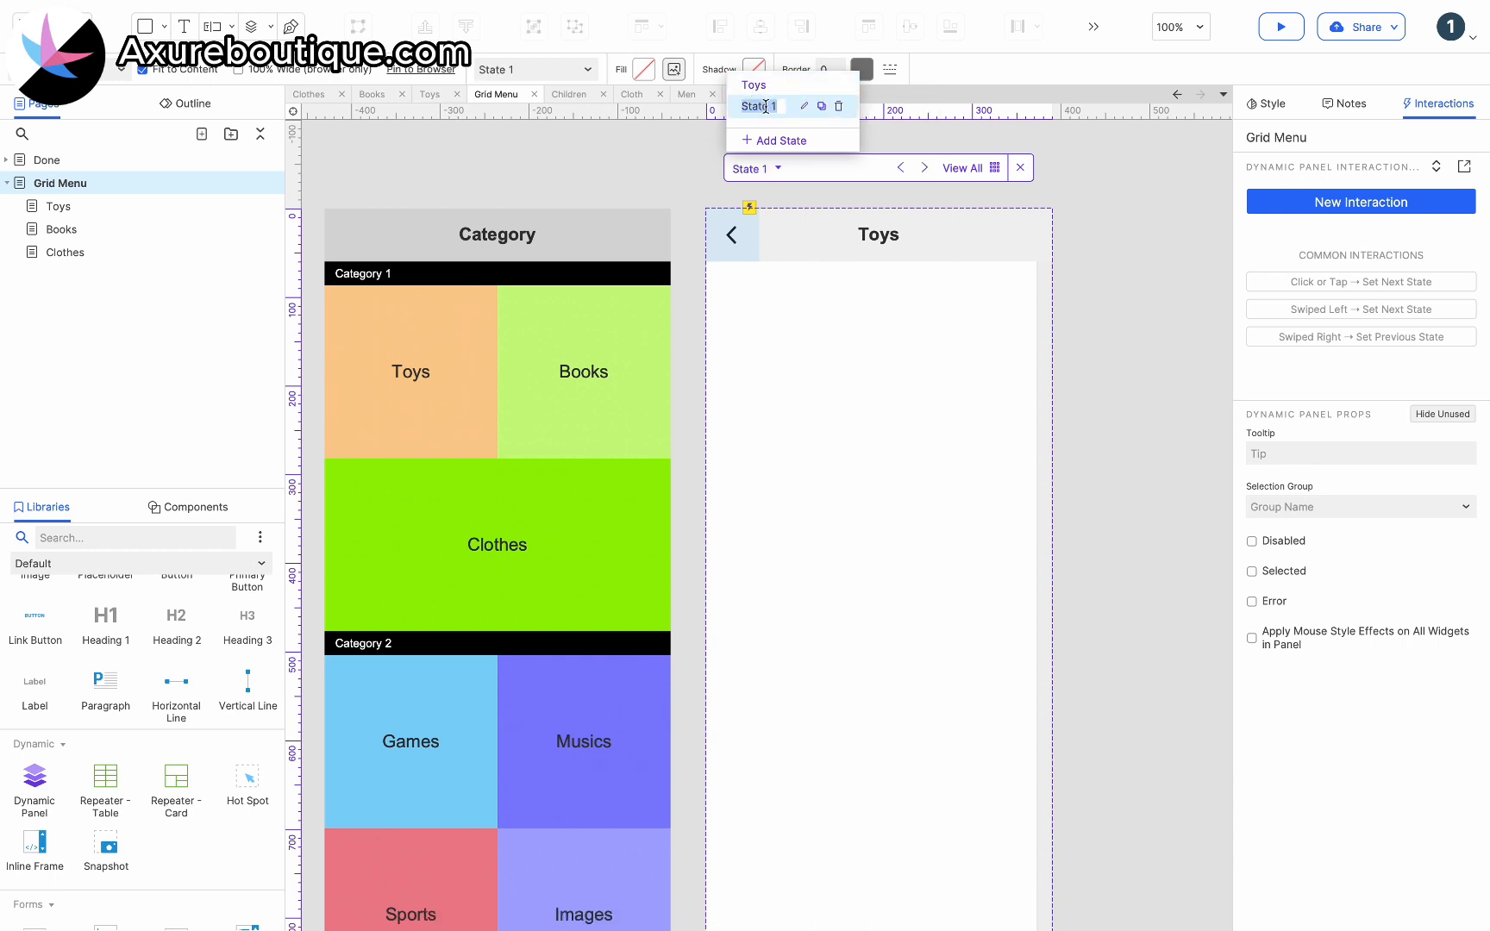
{"action": "type", "text": "Books"}
{"action": "left_click", "coordinate": [879, 237]}
{"action": "double_click", "coordinate": [878, 236]}
{"action": "type", "text": "Books"}
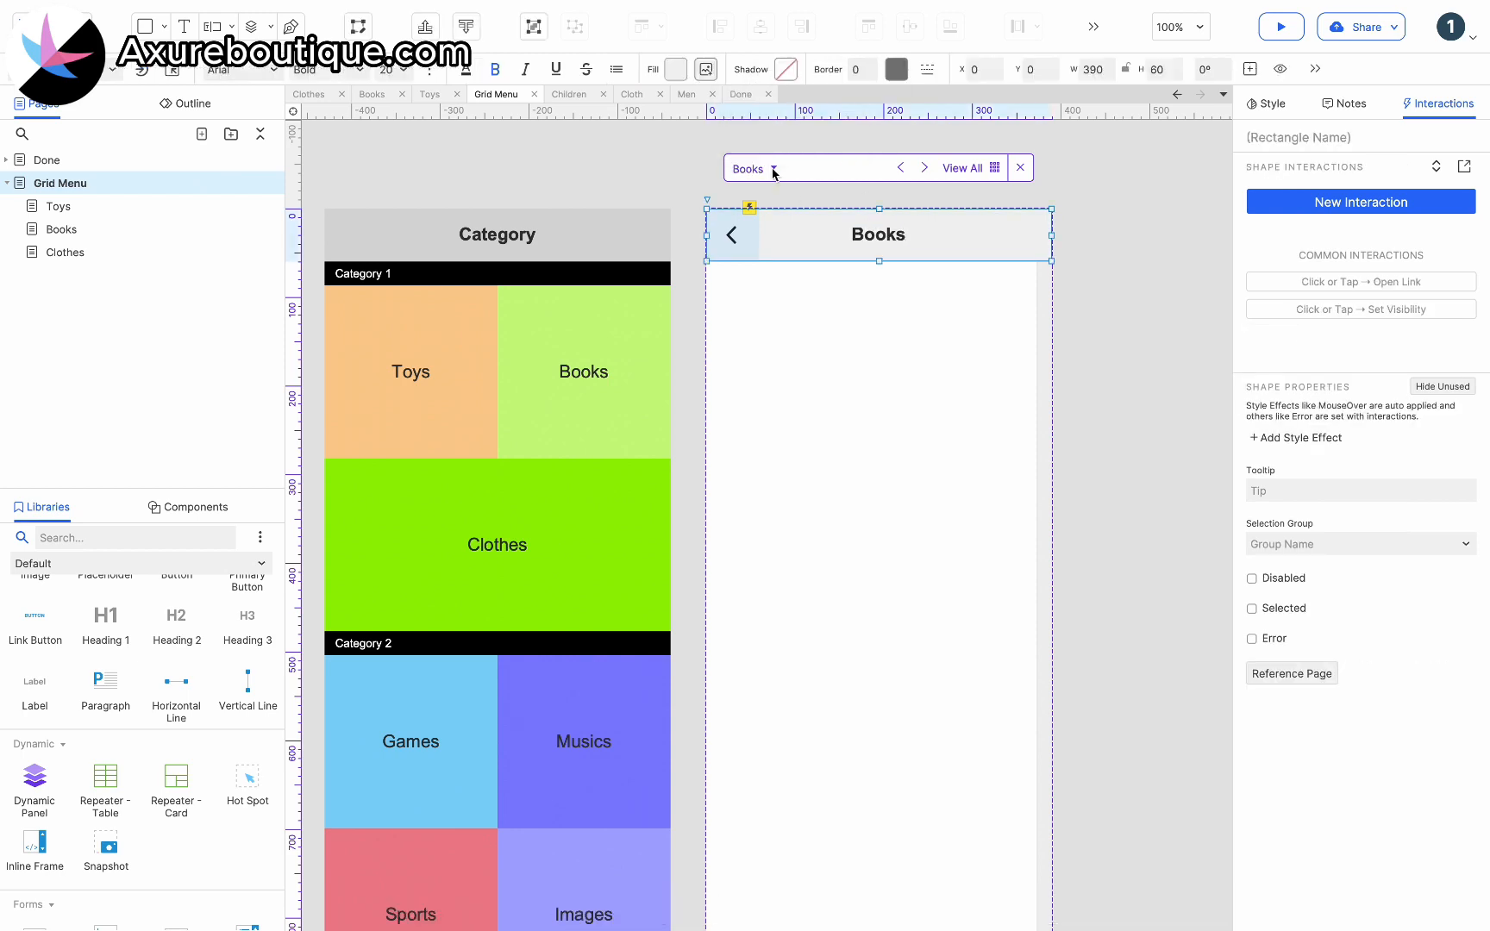
Duplicate the Books state as a state named Clothes and change its title bar text to "Clothes".
{"action": "left_click", "coordinate": [763, 169]}
{"action": "left_click", "coordinate": [822, 106]}
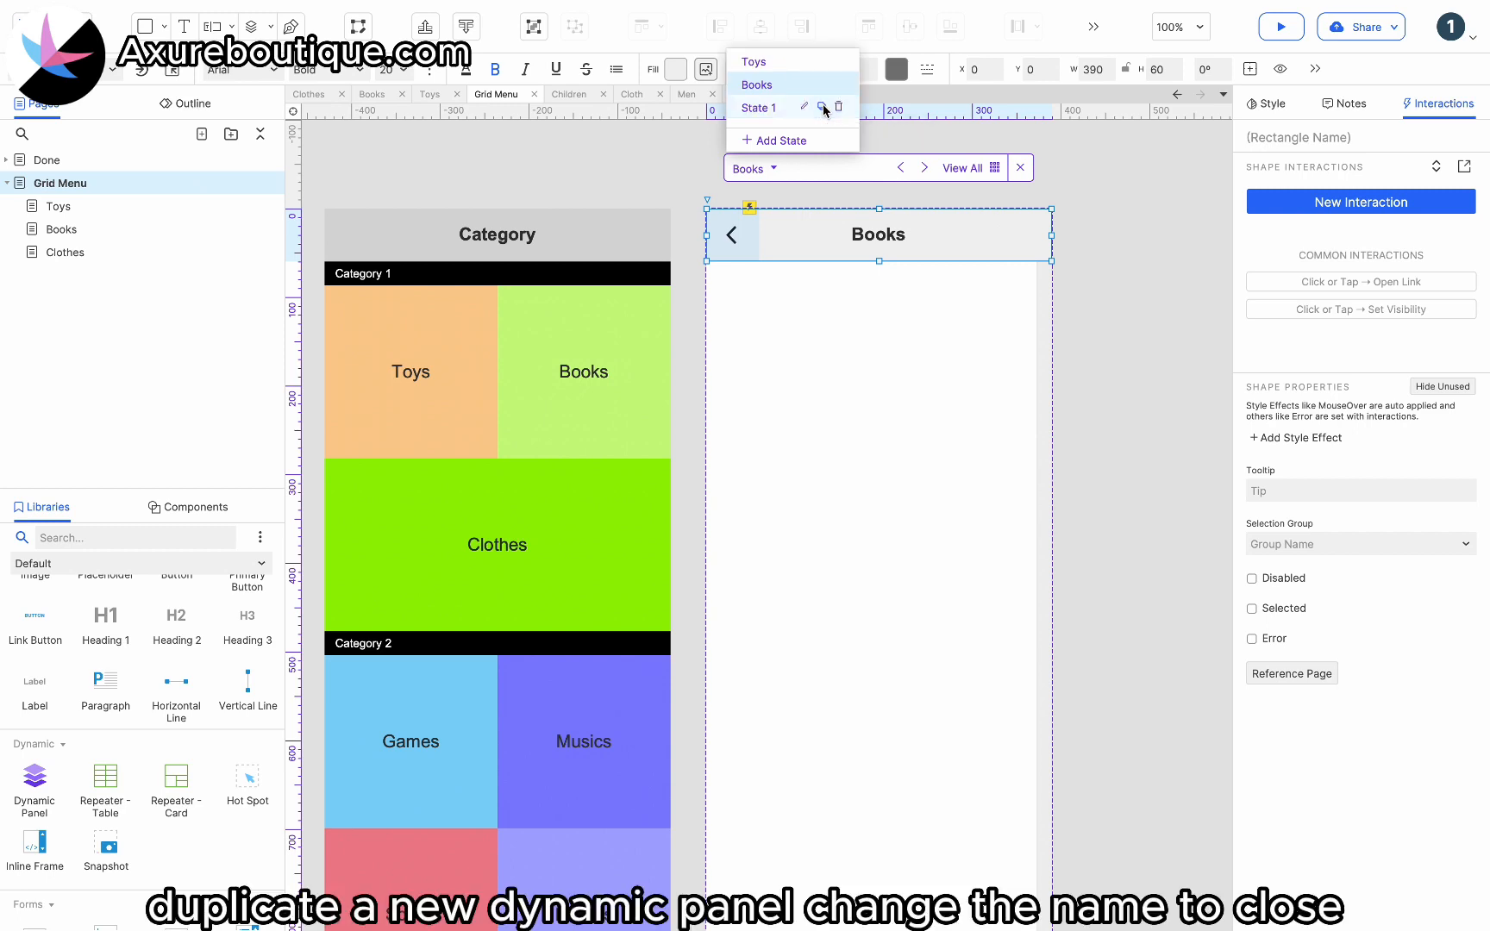
{"action": "left_click", "coordinate": [770, 108]}
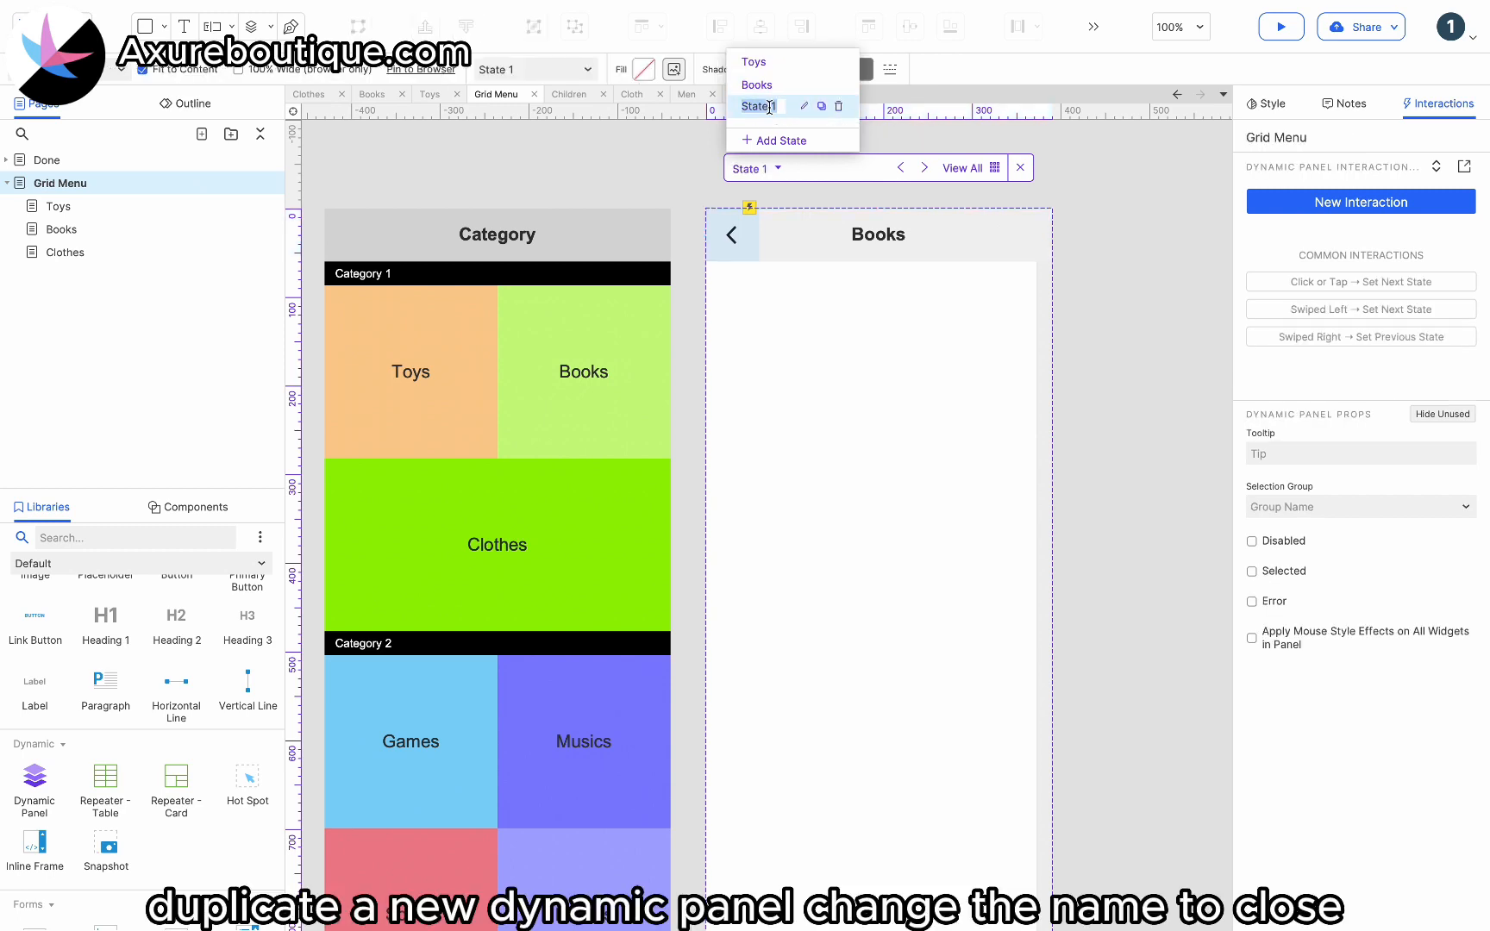
{"action": "type", "text": "Clothes"}
{"action": "key", "text": "Return"}
{"action": "left_click", "coordinate": [876, 236]}
{"action": "double_click", "coordinate": [877, 237]}
{"action": "type", "text": "Clothes"}
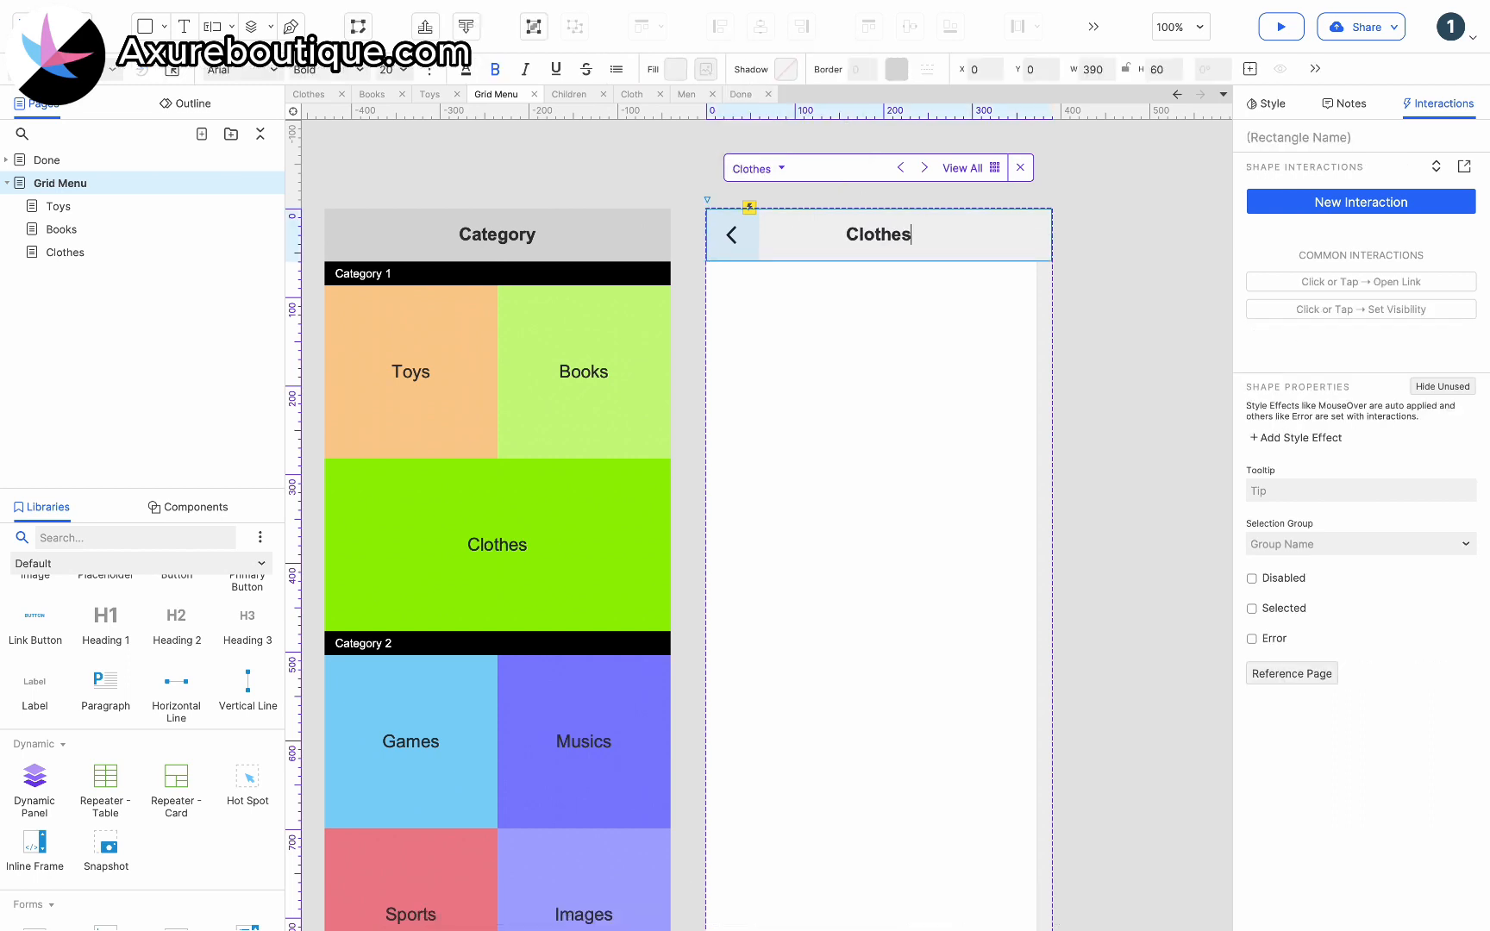
{"action": "left_click", "coordinate": [871, 285]}
{"action": "left_click", "coordinate": [690, 300]}
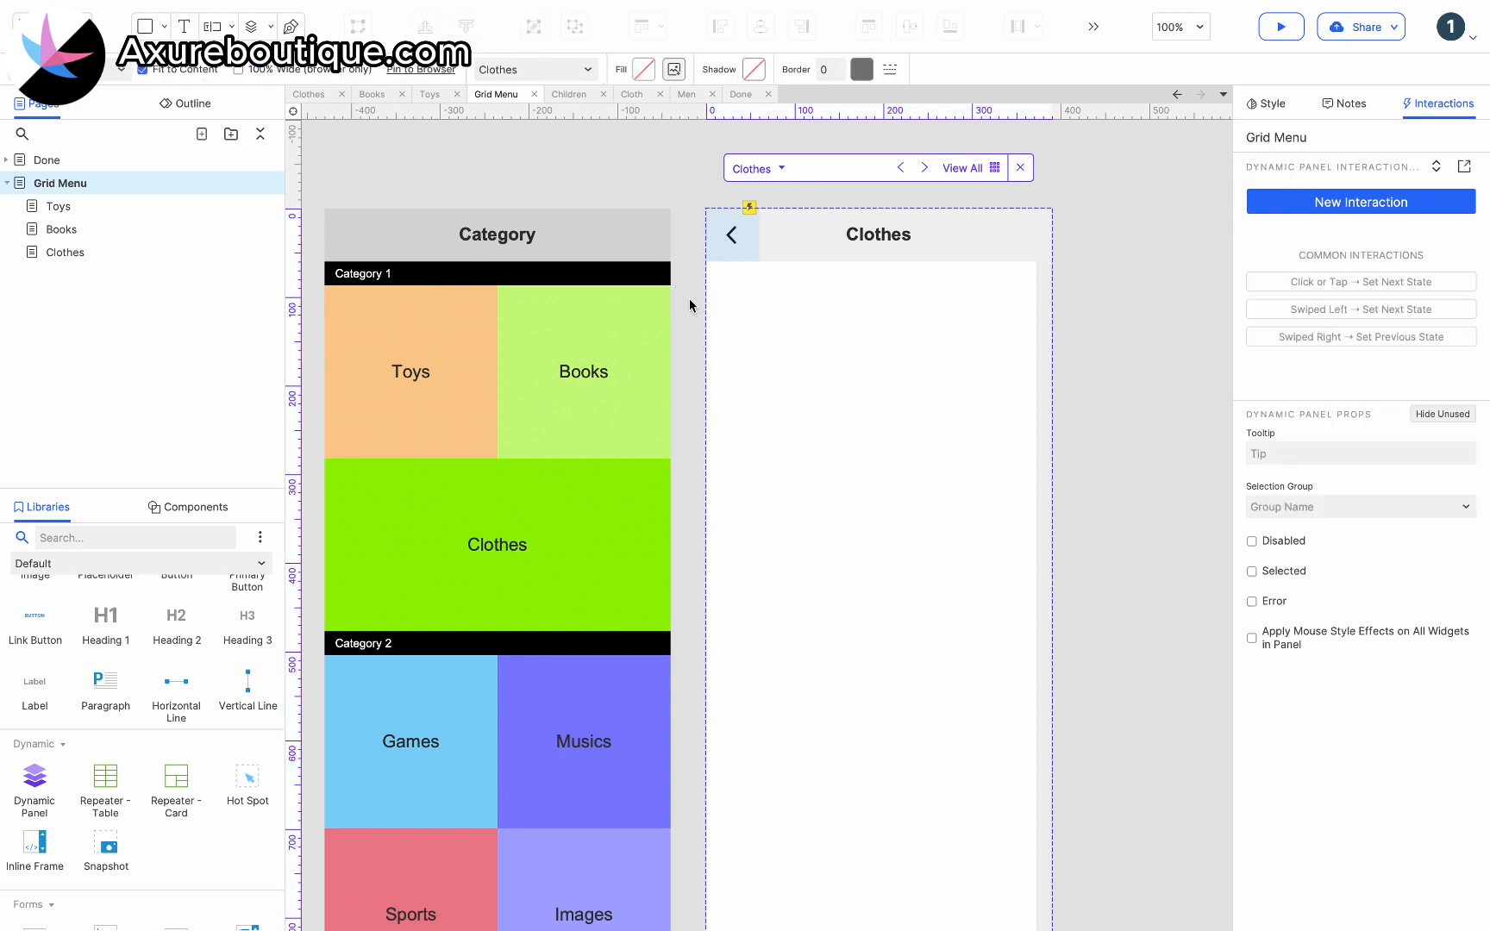
Pin the Grid Menu dynamic panel to the browser window, centered horizontally and at the bottom vertically.
{"action": "left_click", "coordinate": [833, 322]}
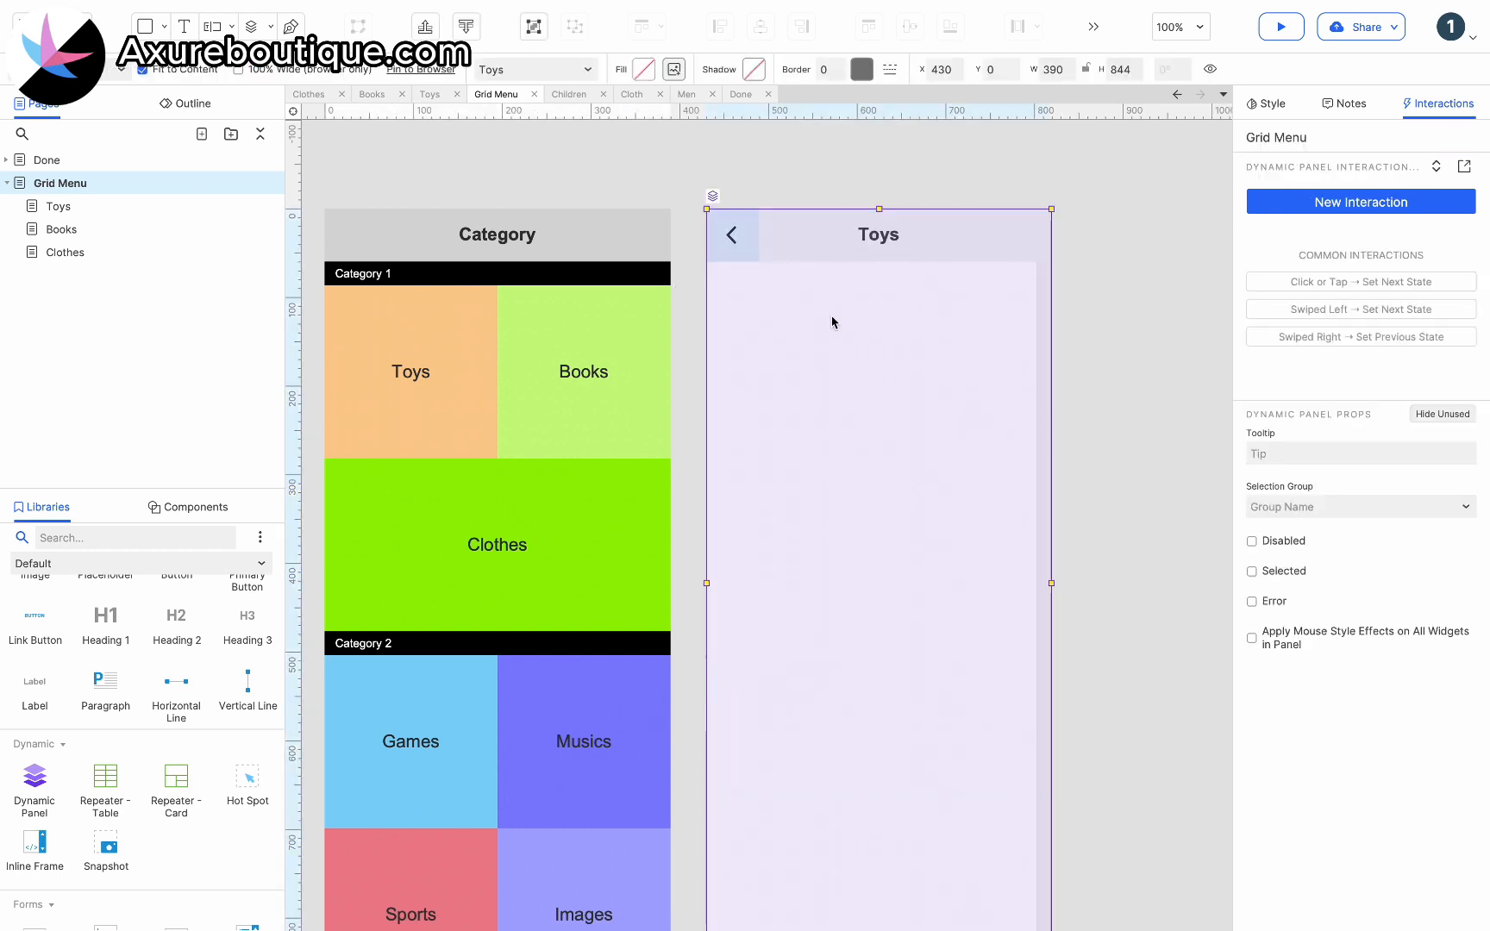
{"action": "right_click", "coordinate": [833, 321]}
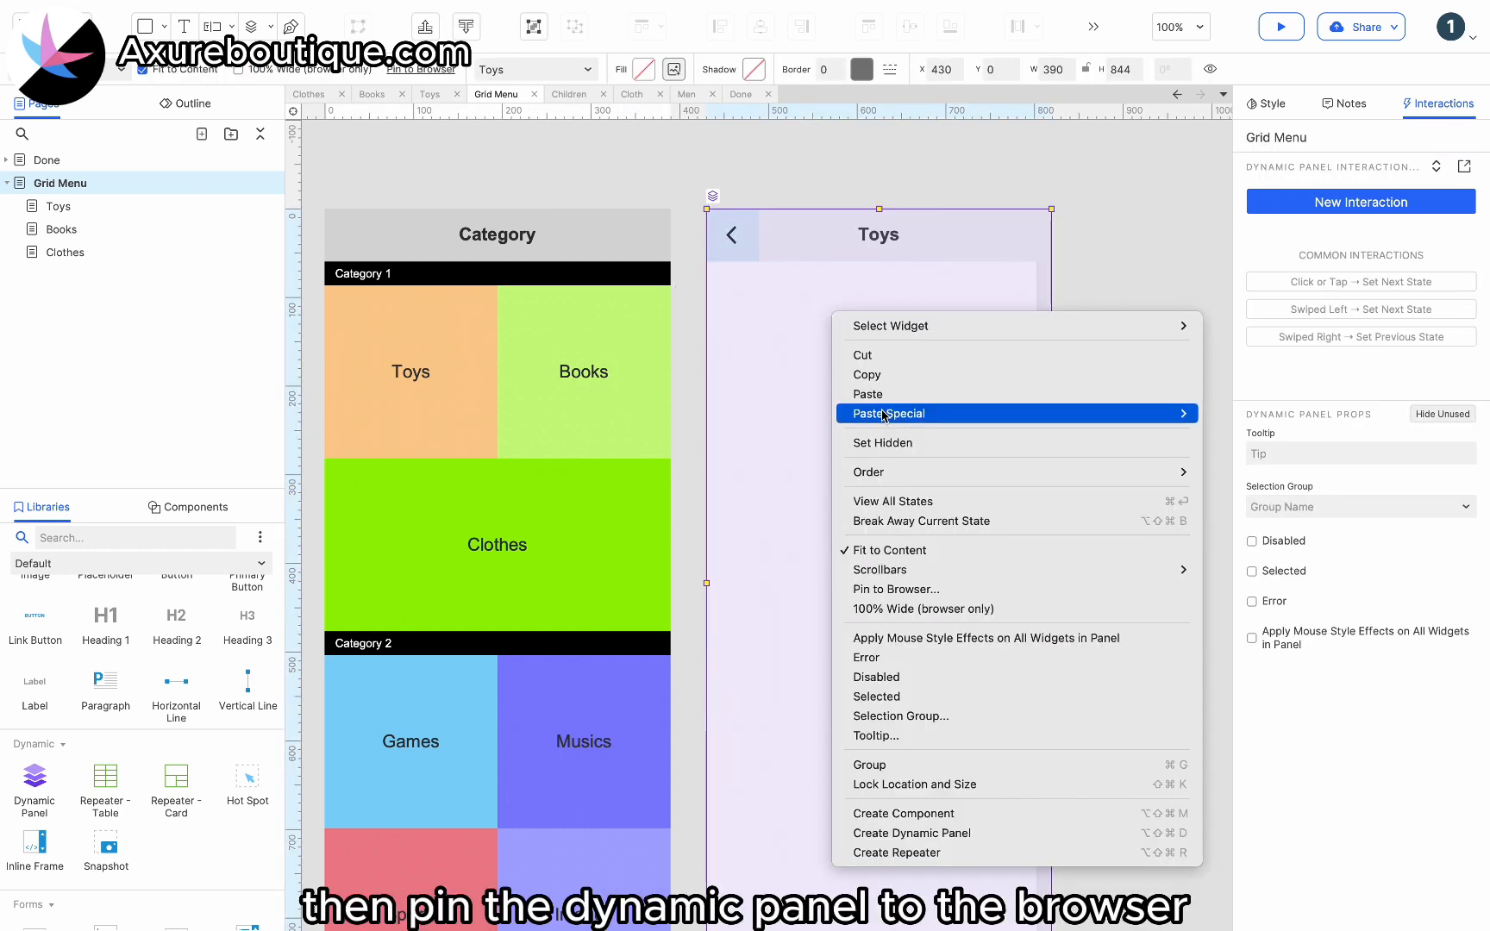
{"action": "left_click", "coordinate": [892, 589]}
{"action": "left_click", "coordinate": [689, 370]}
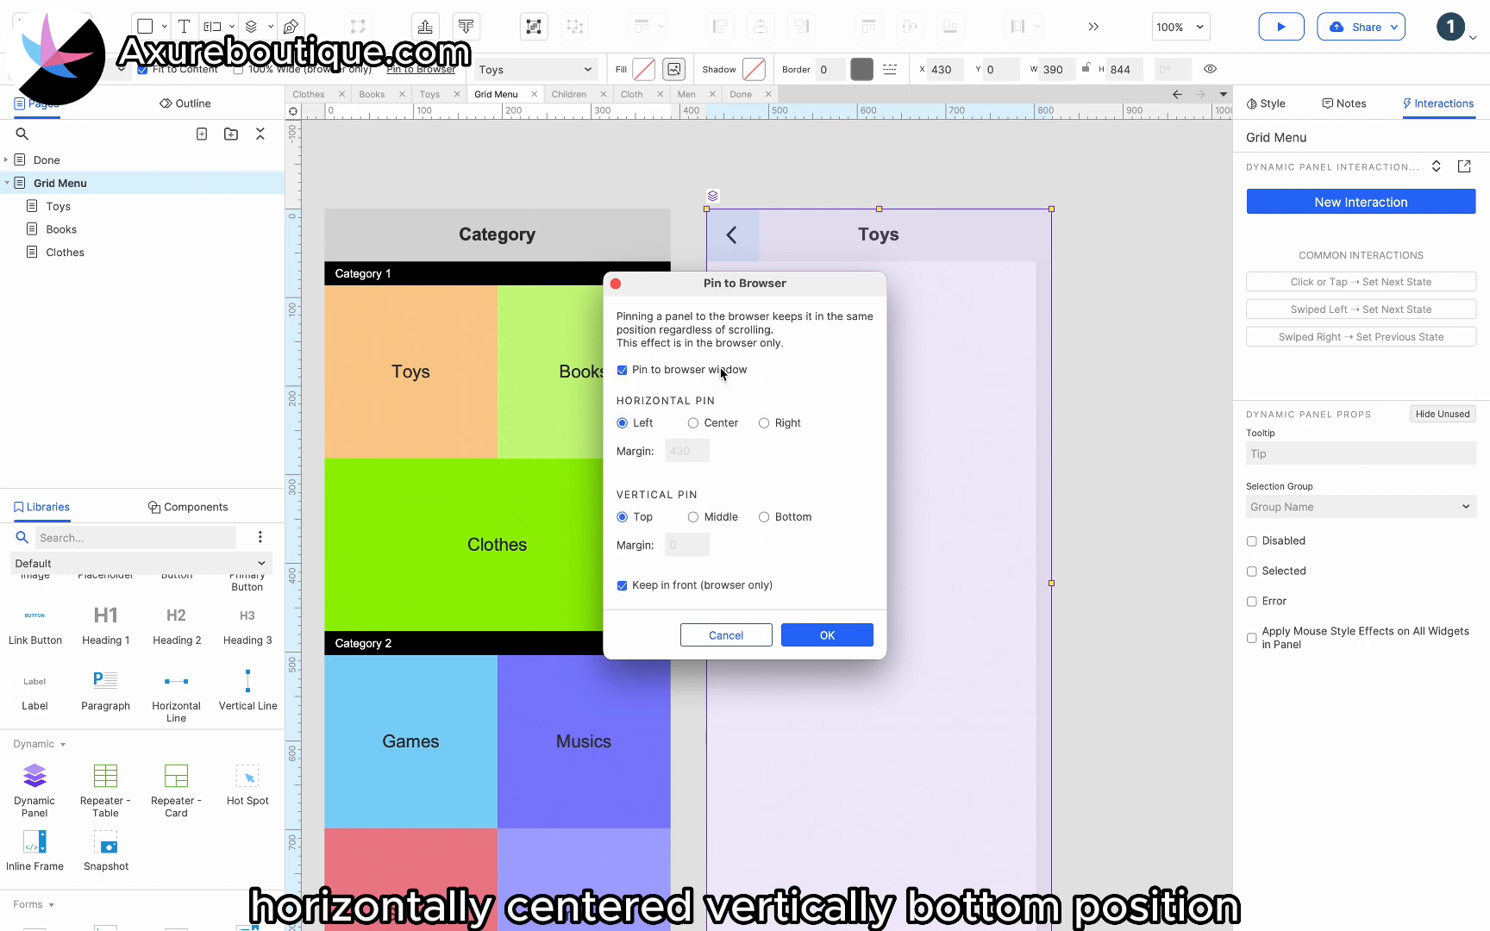
{"action": "left_click", "coordinate": [795, 517]}
{"action": "left_click", "coordinate": [826, 635]}
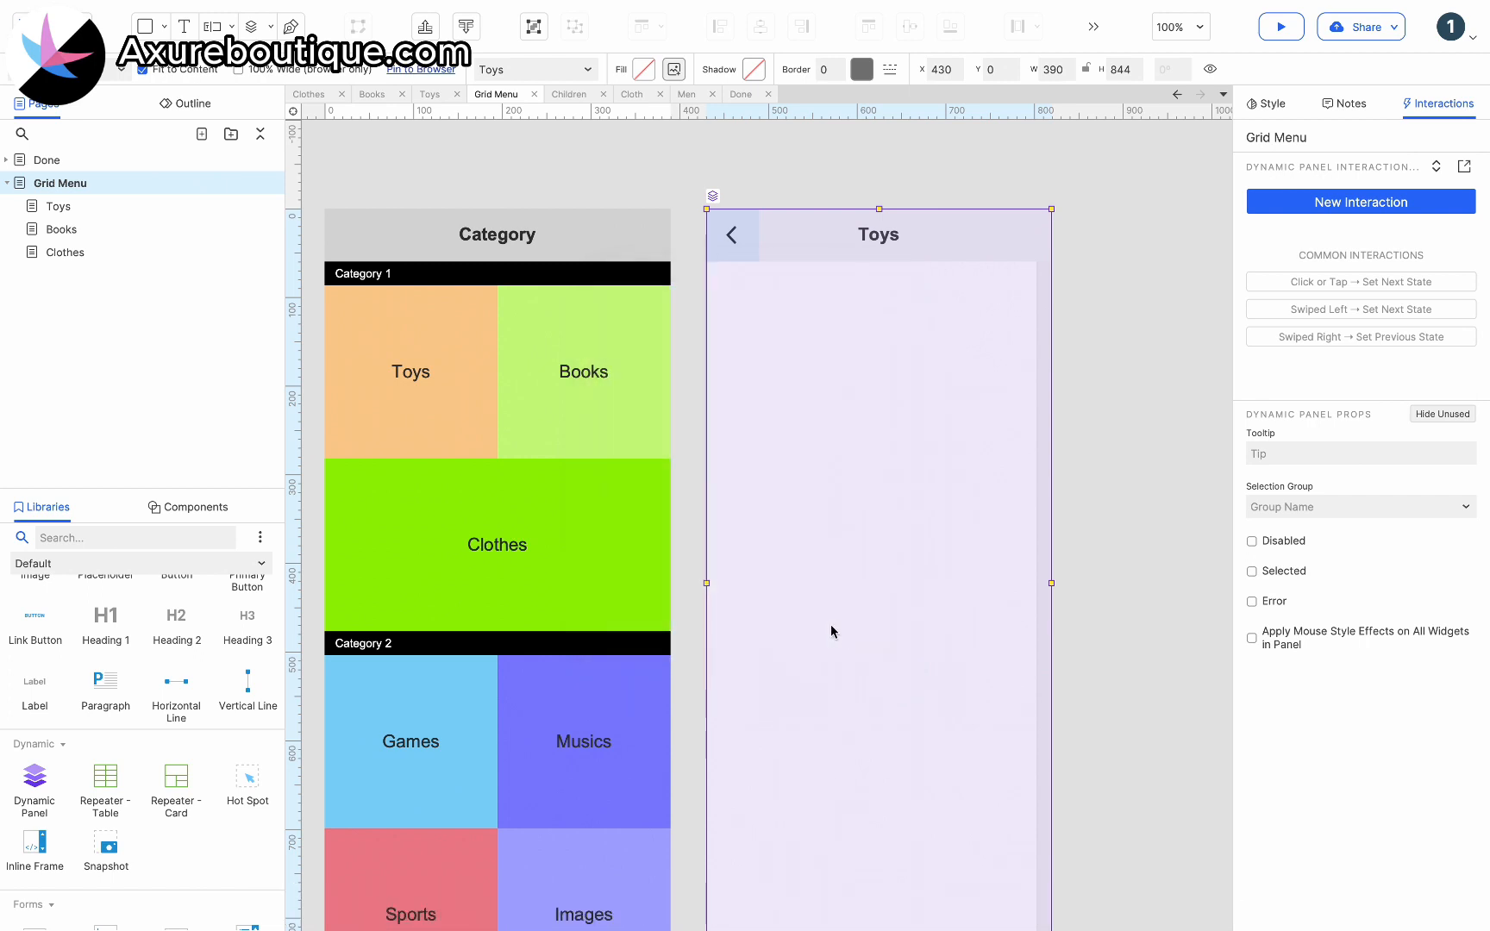
Add a Click or Tap interaction to the Toys tile that shows the Grid Menu panel with a 200 ms slide left animation.
{"action": "left_click", "coordinate": [694, 526]}
{"action": "scroll", "coordinate": [694, 526], "scroll_direction": "left", "scroll_amount": 3}
{"action": "scroll", "coordinate": [695, 528], "scroll_direction": "left", "scroll_amount": 2}
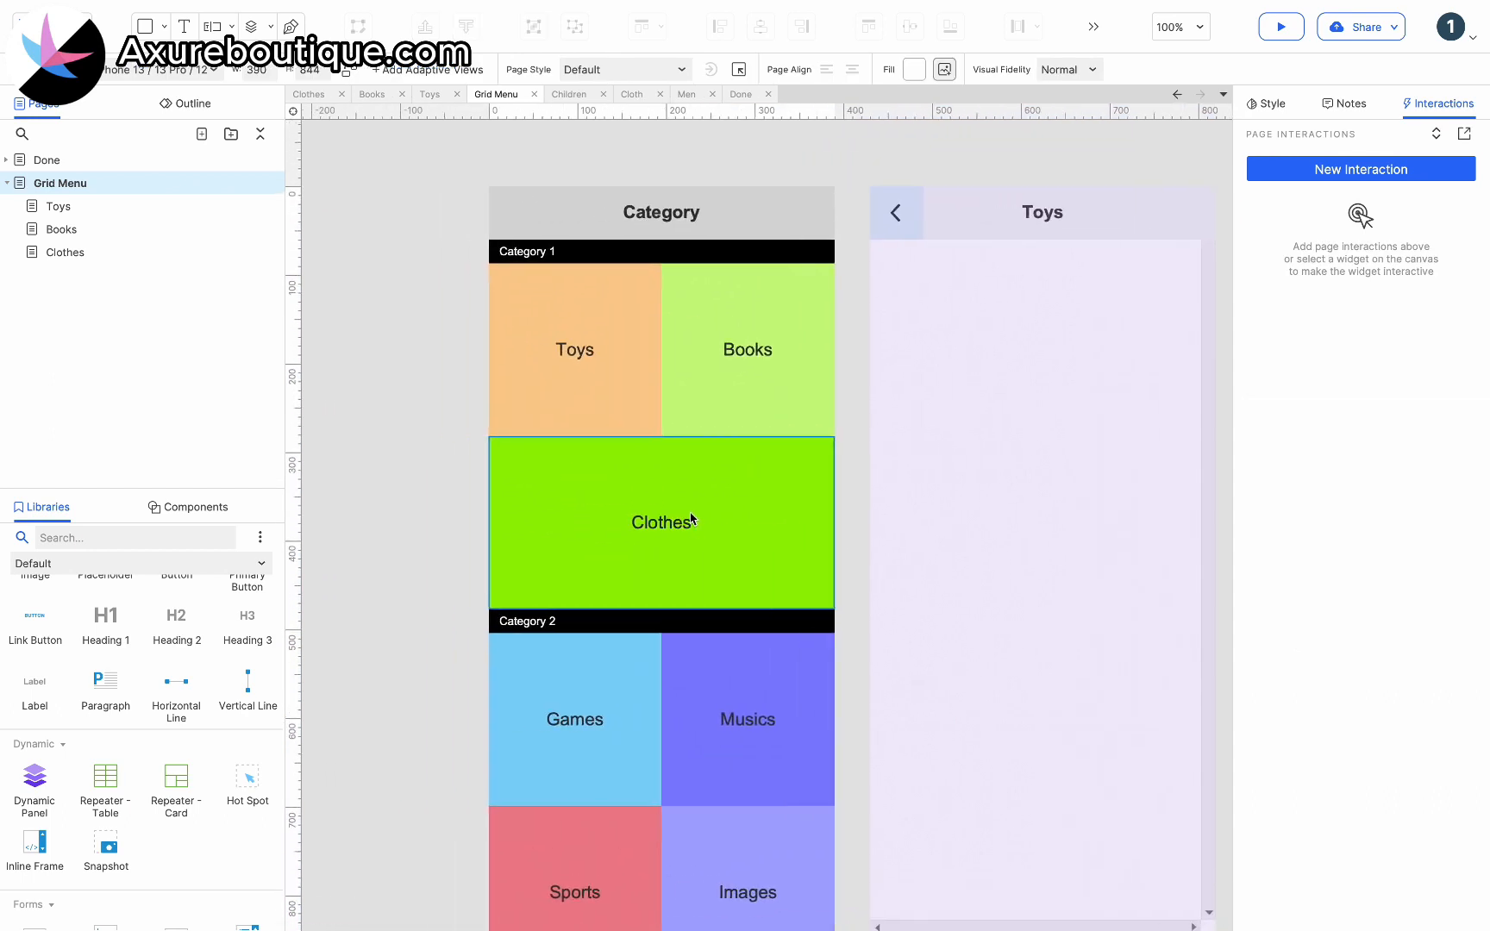
{"action": "left_click", "coordinate": [580, 399]}
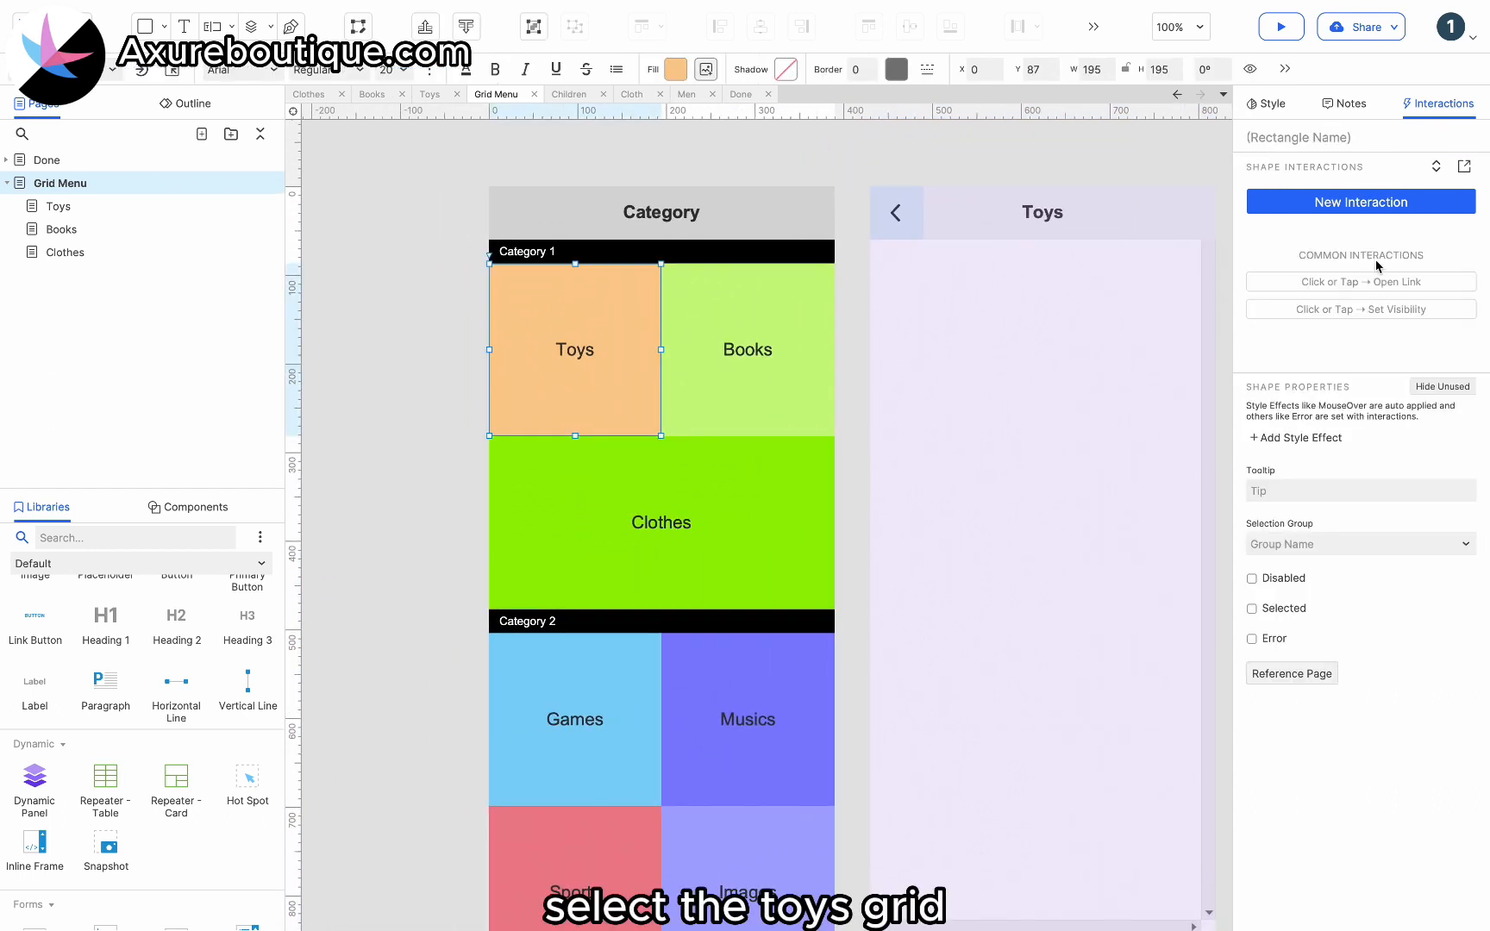
{"action": "left_click", "coordinate": [1353, 206]}
{"action": "left_click", "coordinate": [1289, 246]}
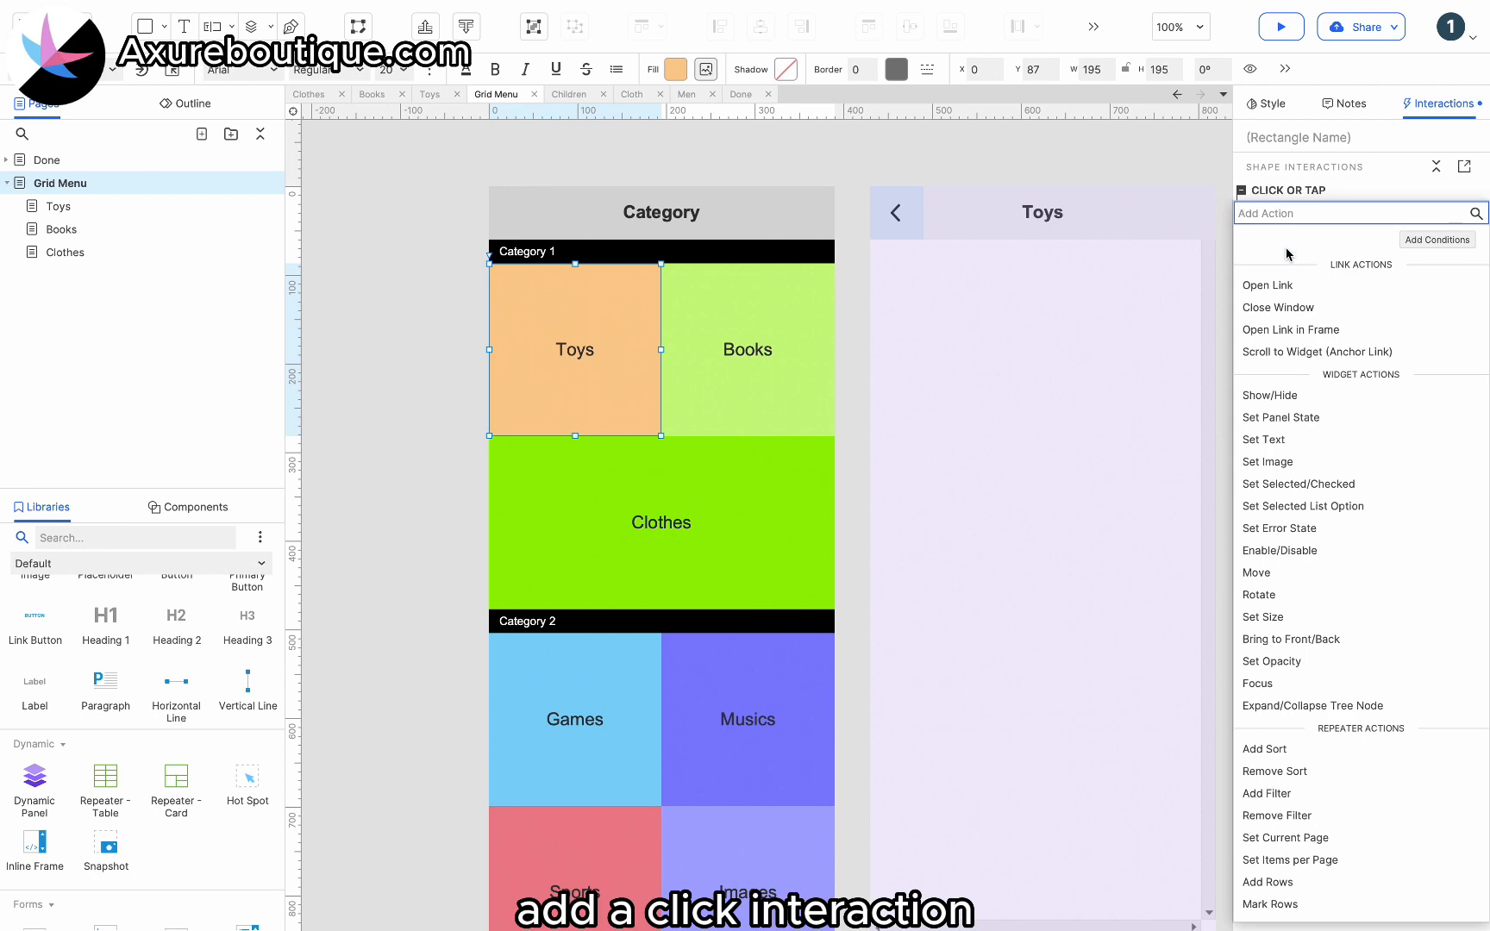
{"action": "left_click", "coordinate": [1280, 395]}
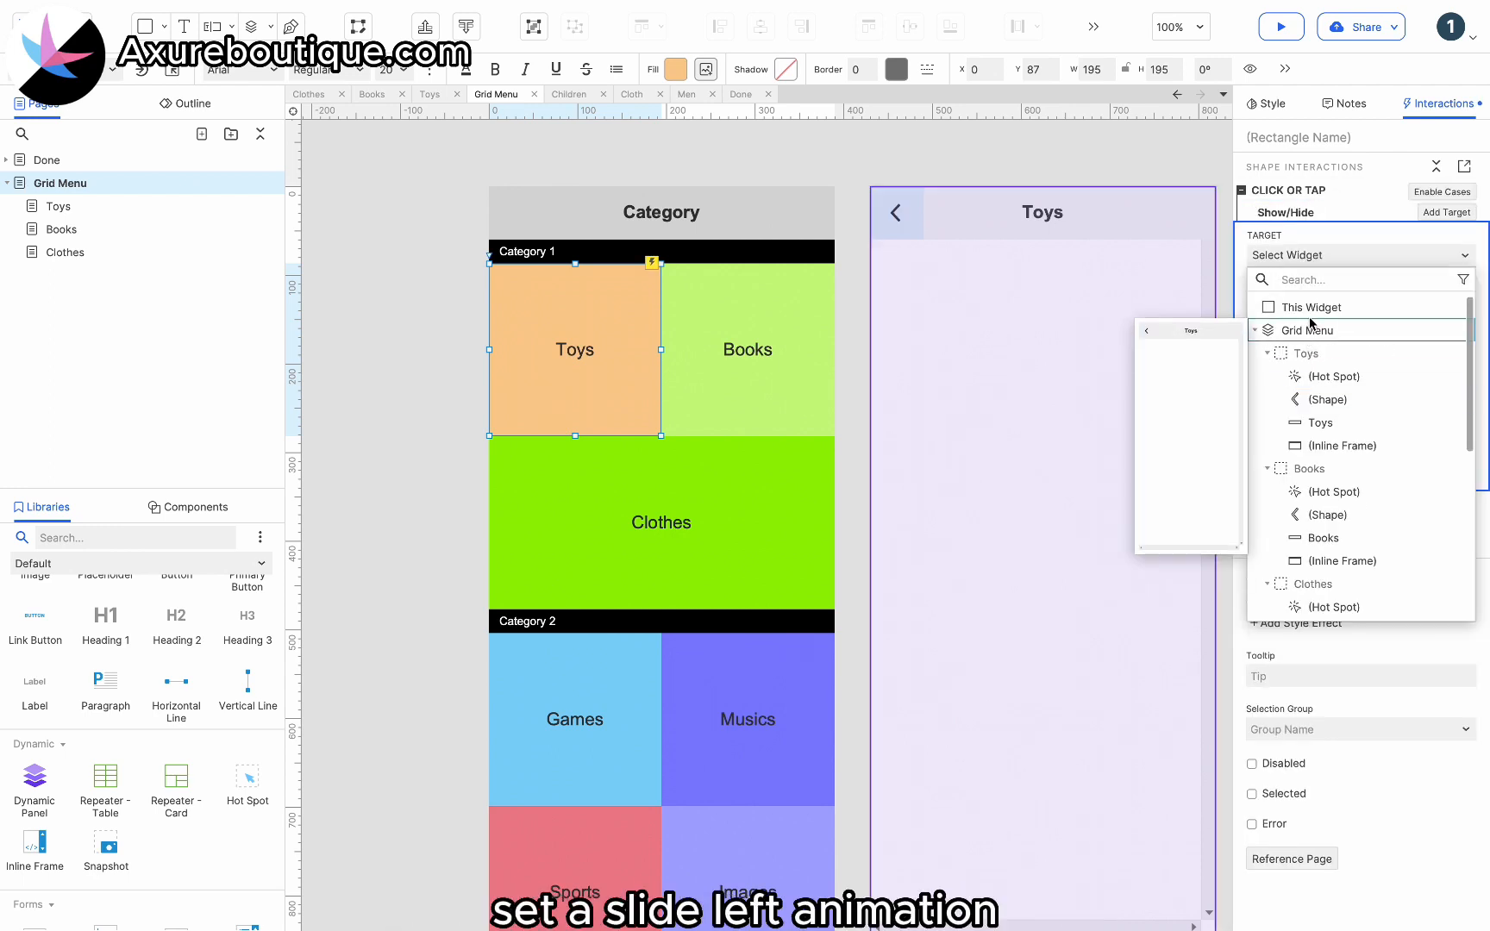
{"action": "left_click", "coordinate": [1311, 327]}
{"action": "left_click", "coordinate": [1299, 383]}
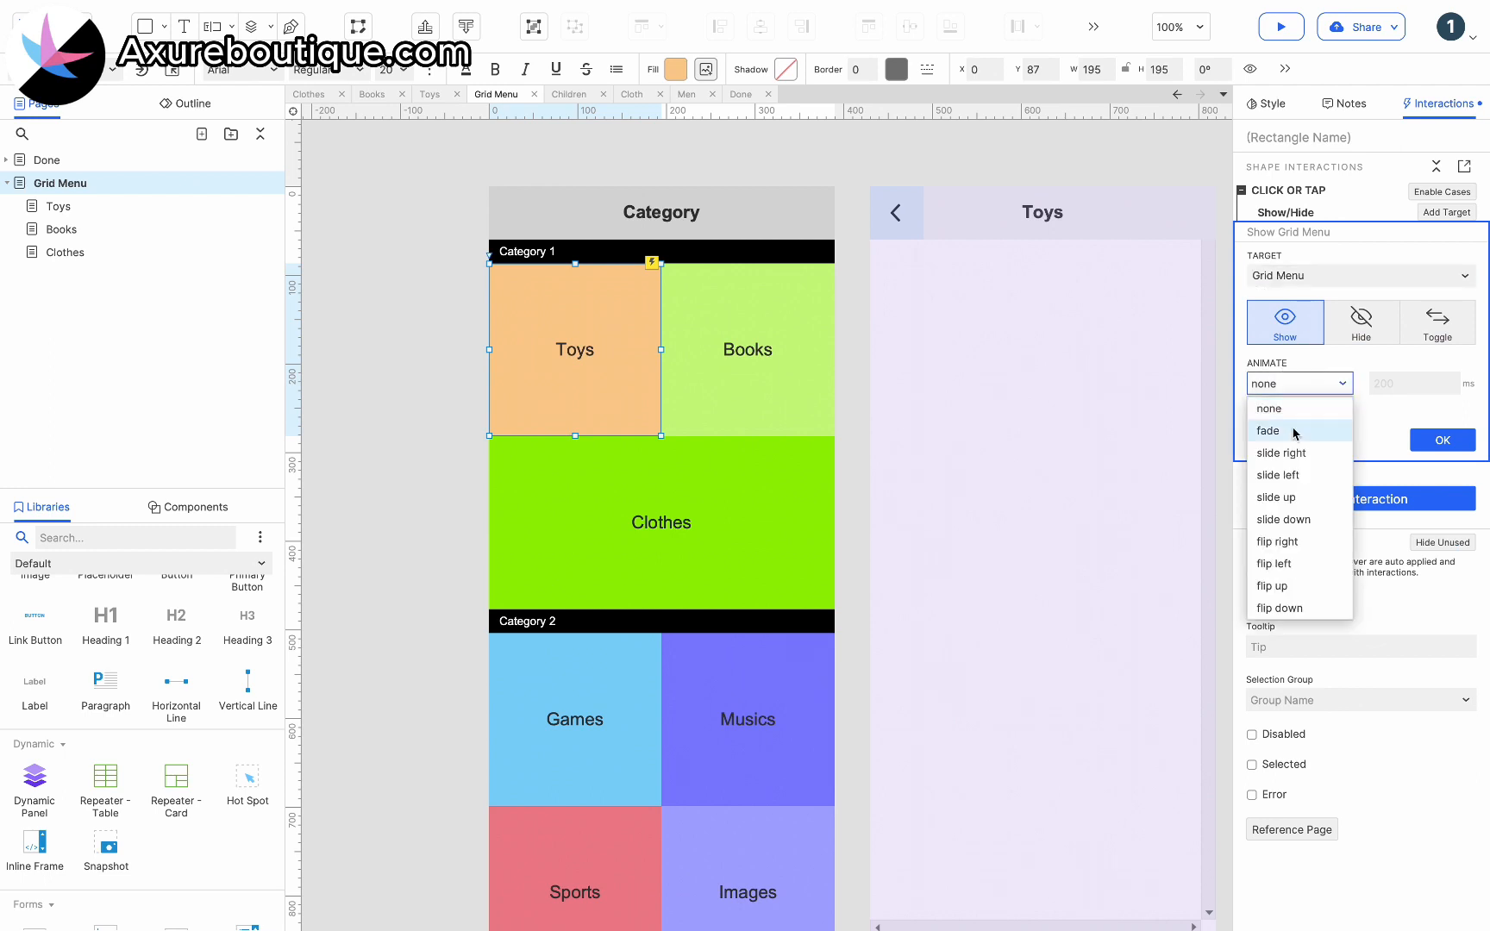
{"action": "left_click", "coordinate": [1288, 475]}
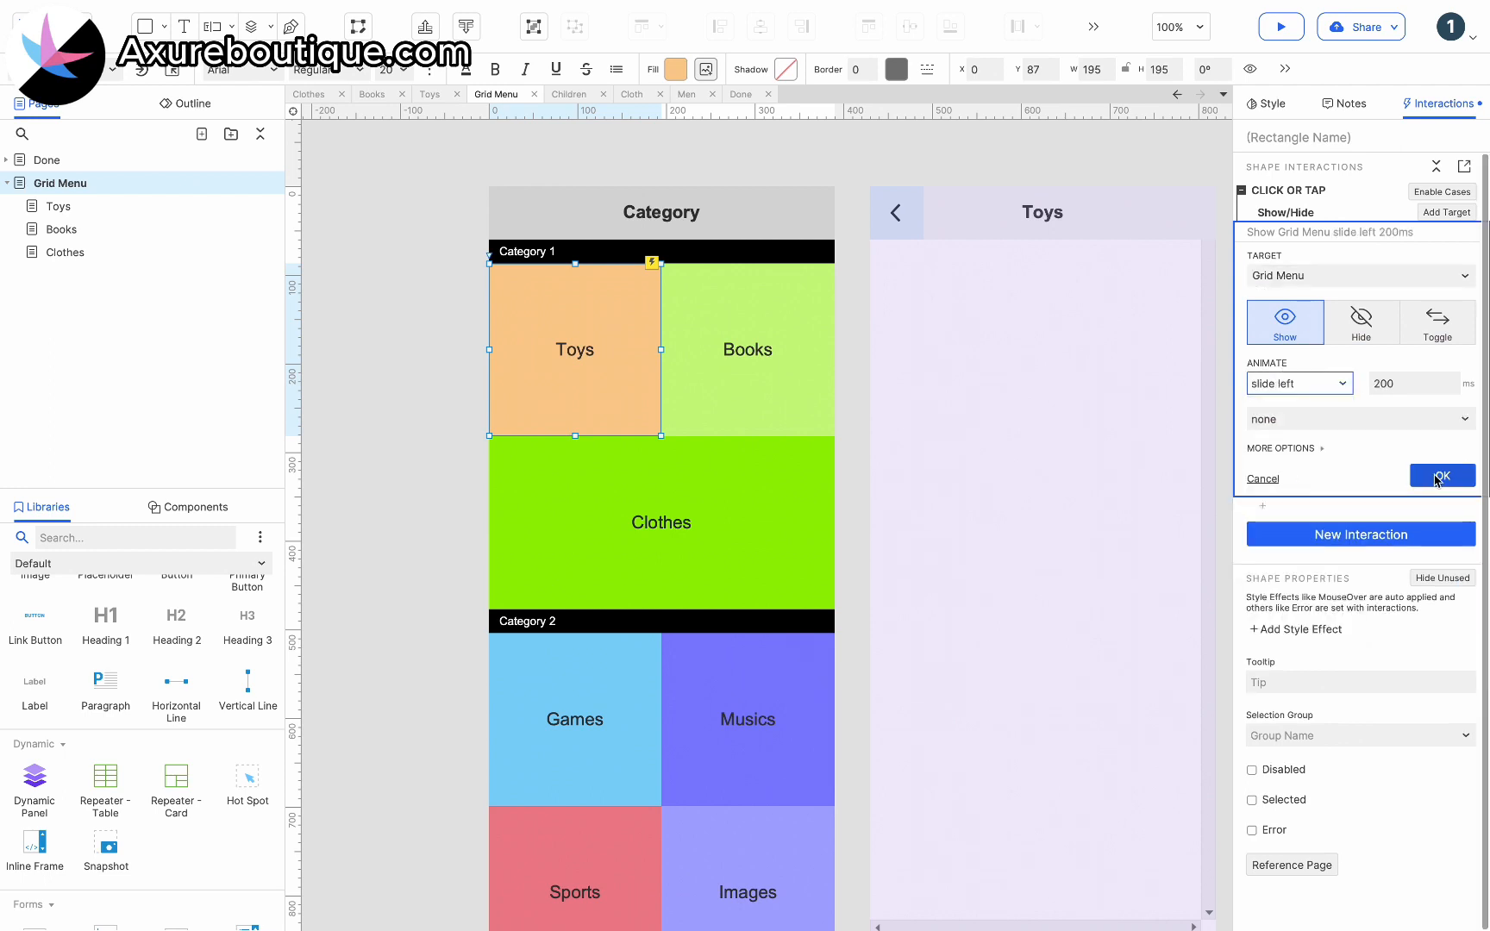
{"action": "left_click", "coordinate": [1436, 477]}
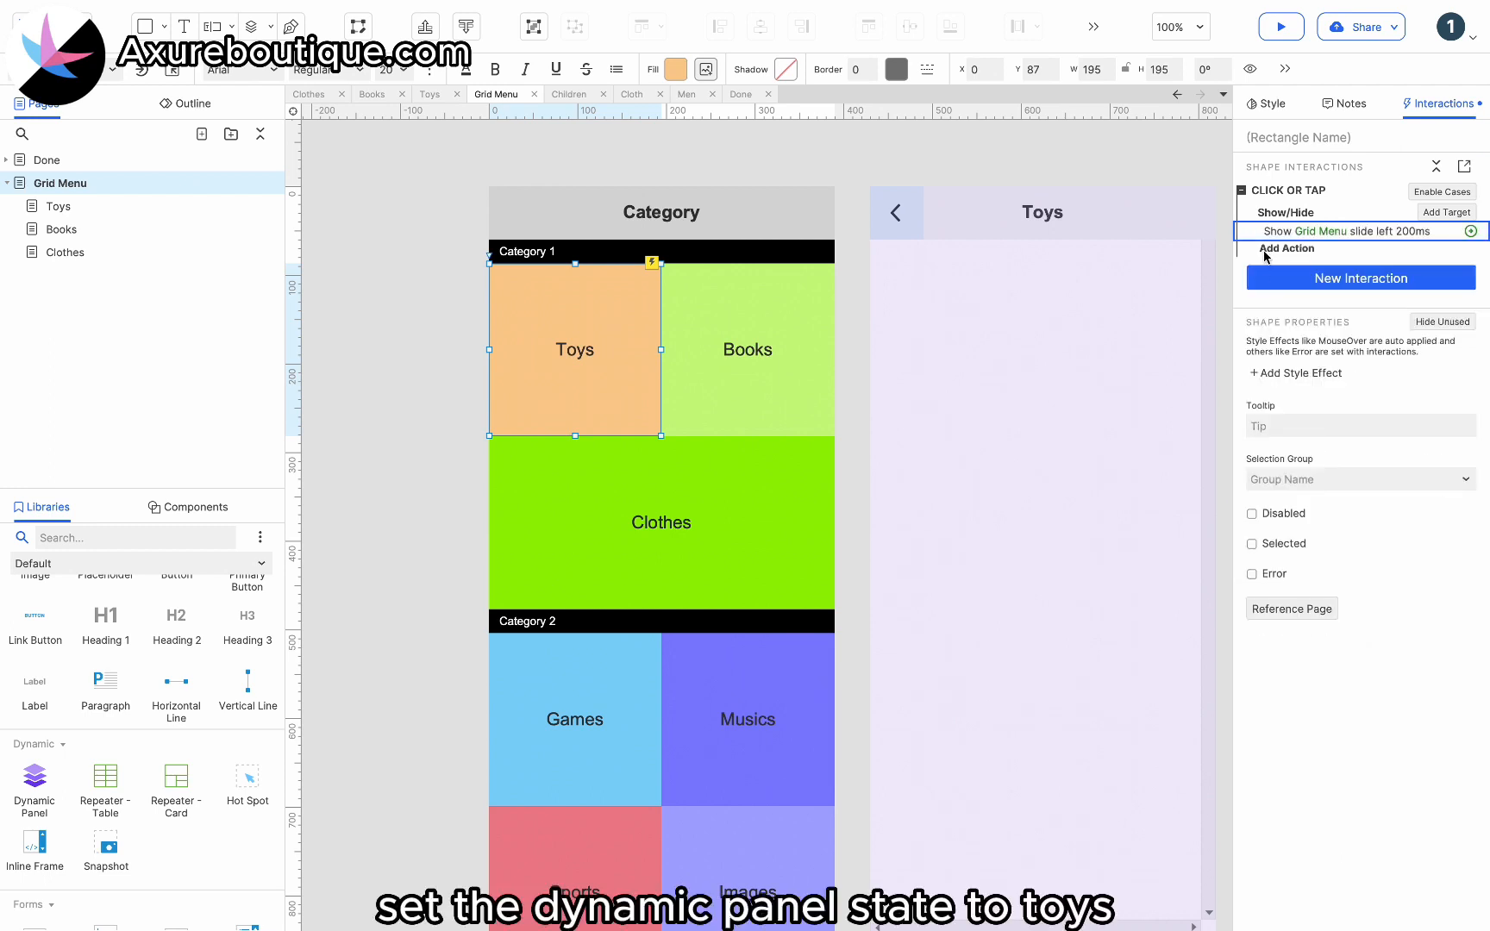
Add a Set Panel State action to the Toys tile's interaction that switches Grid Menu to the Toys state.
{"action": "left_click", "coordinate": [1268, 251]}
{"action": "left_click", "coordinate": [1281, 429]}
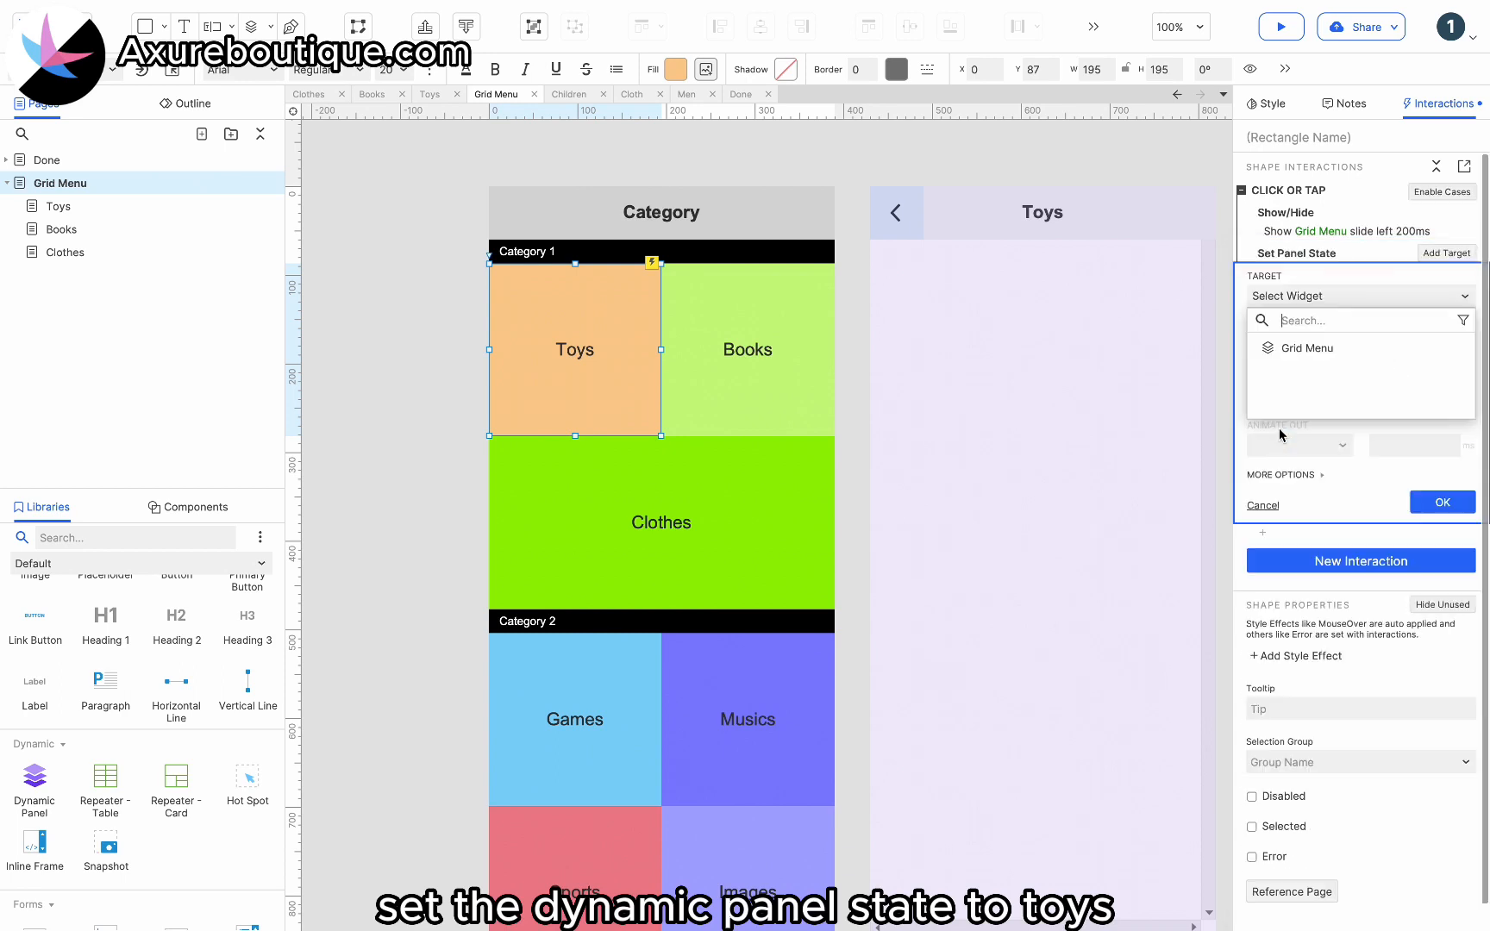
{"action": "left_click", "coordinate": [1297, 343]}
{"action": "left_click", "coordinate": [1292, 390]}
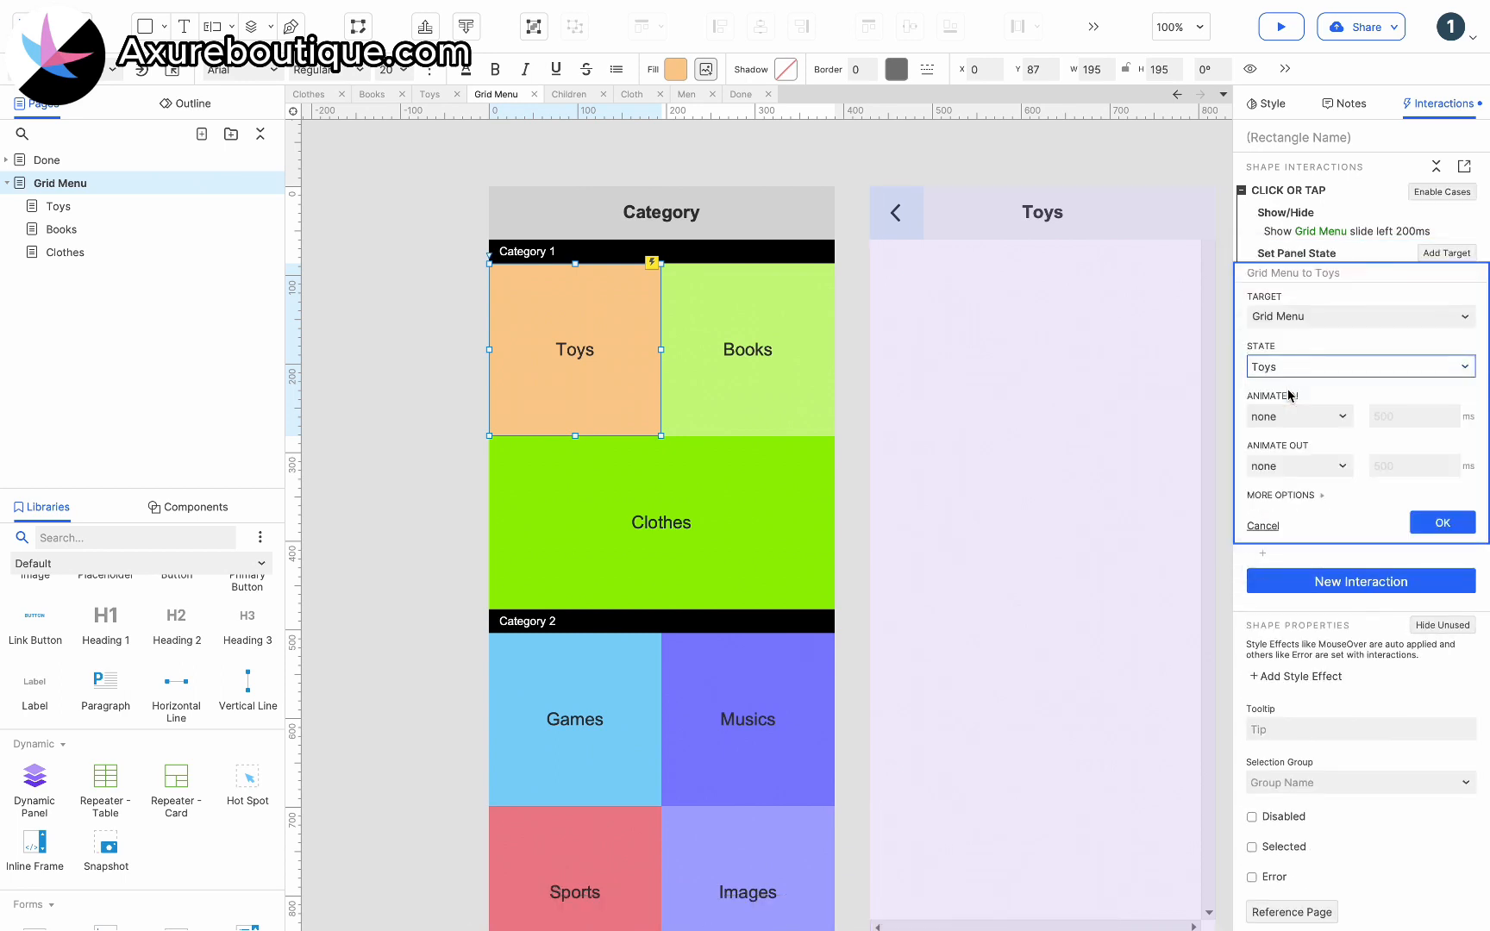
{"action": "left_click", "coordinate": [1436, 519]}
Copy the Toys tile's Click or Tap interaction to the Books tile and set its panel state to Books.
{"action": "left_click", "coordinate": [1309, 195]}
{"action": "key", "text": "ctrl+c"}
{"action": "left_click", "coordinate": [753, 349]}
{"action": "key", "text": "ctrl+v"}
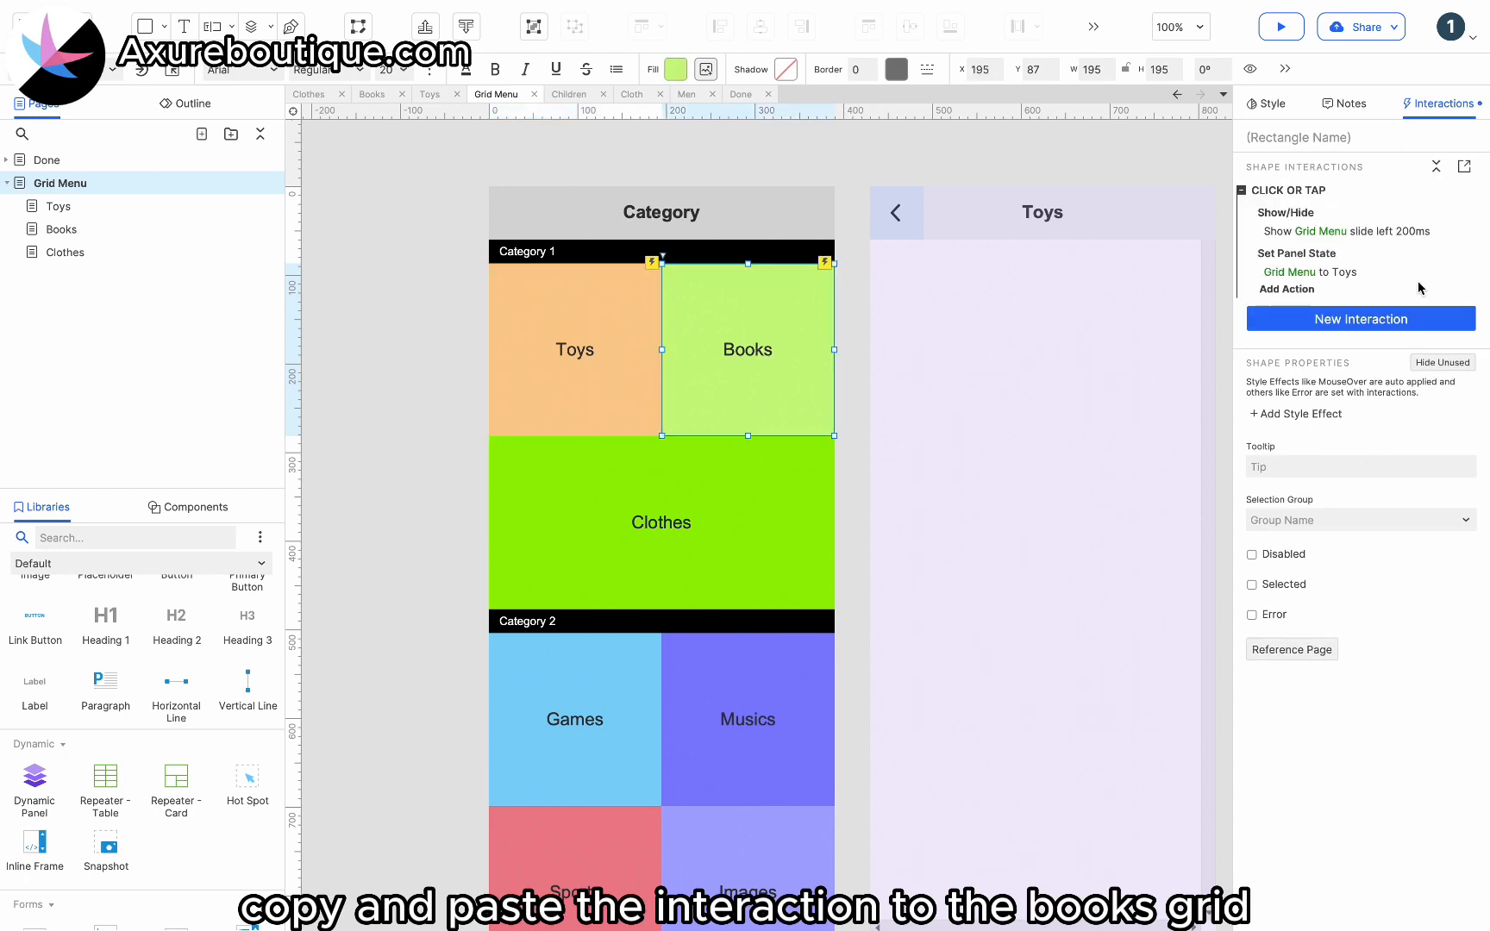
{"action": "left_click", "coordinate": [1332, 273]}
{"action": "left_click", "coordinate": [1298, 367]}
{"action": "left_click", "coordinate": [1289, 413]}
Paste the copied interaction onto the Clothes tile and set its panel state to Clothes.
{"action": "left_click", "coordinate": [715, 508]}
{"action": "key", "text": "ctrl+v"}
{"action": "left_click", "coordinate": [1310, 274]}
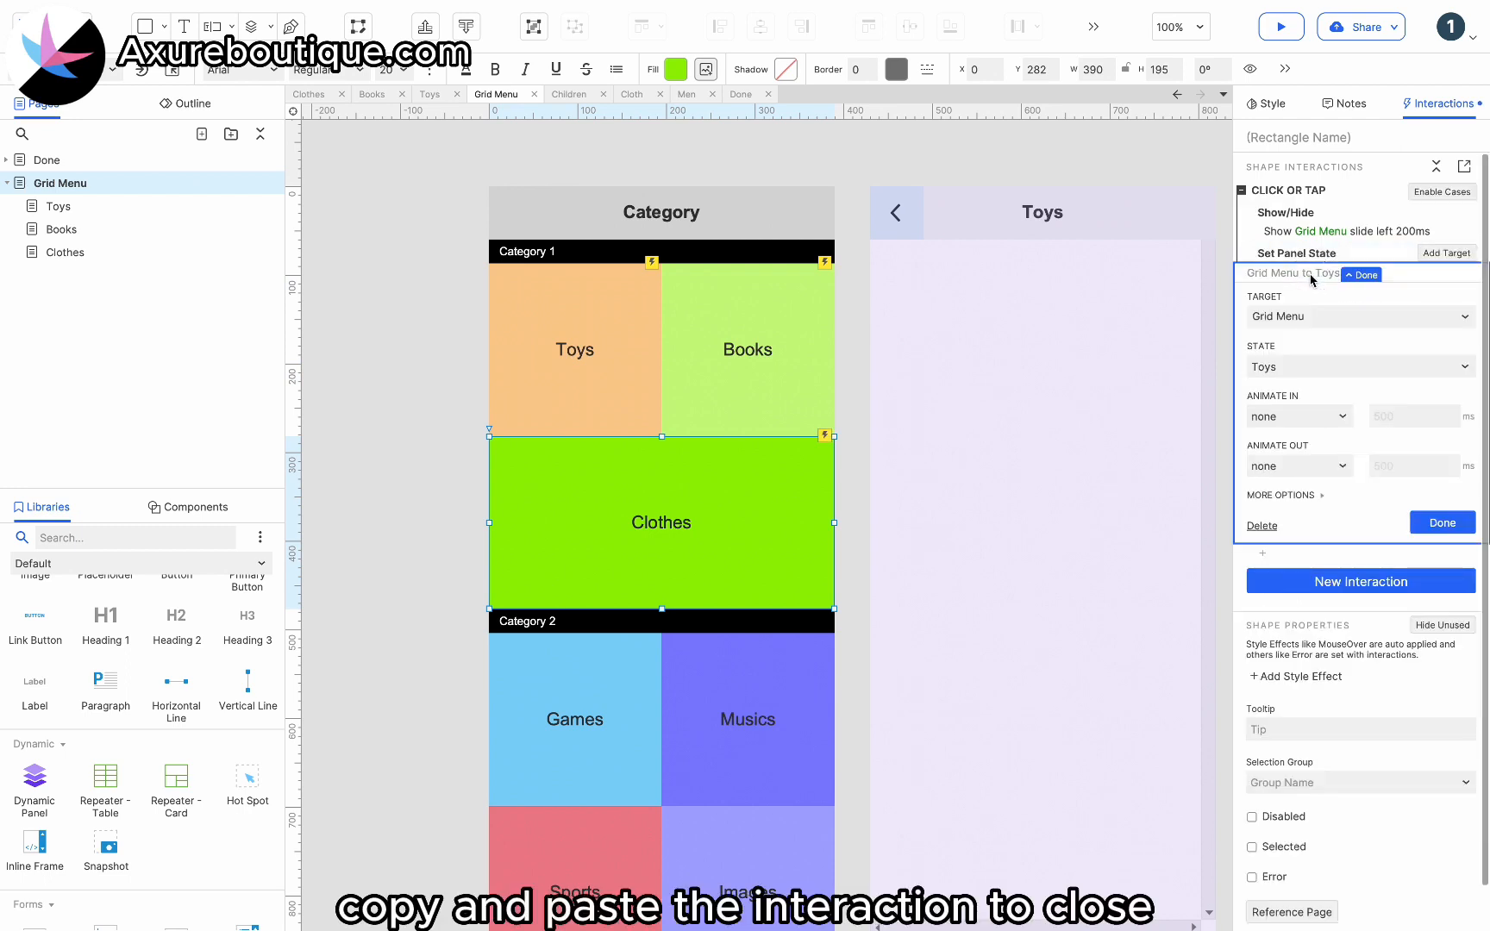
{"action": "left_click", "coordinate": [1294, 369]}
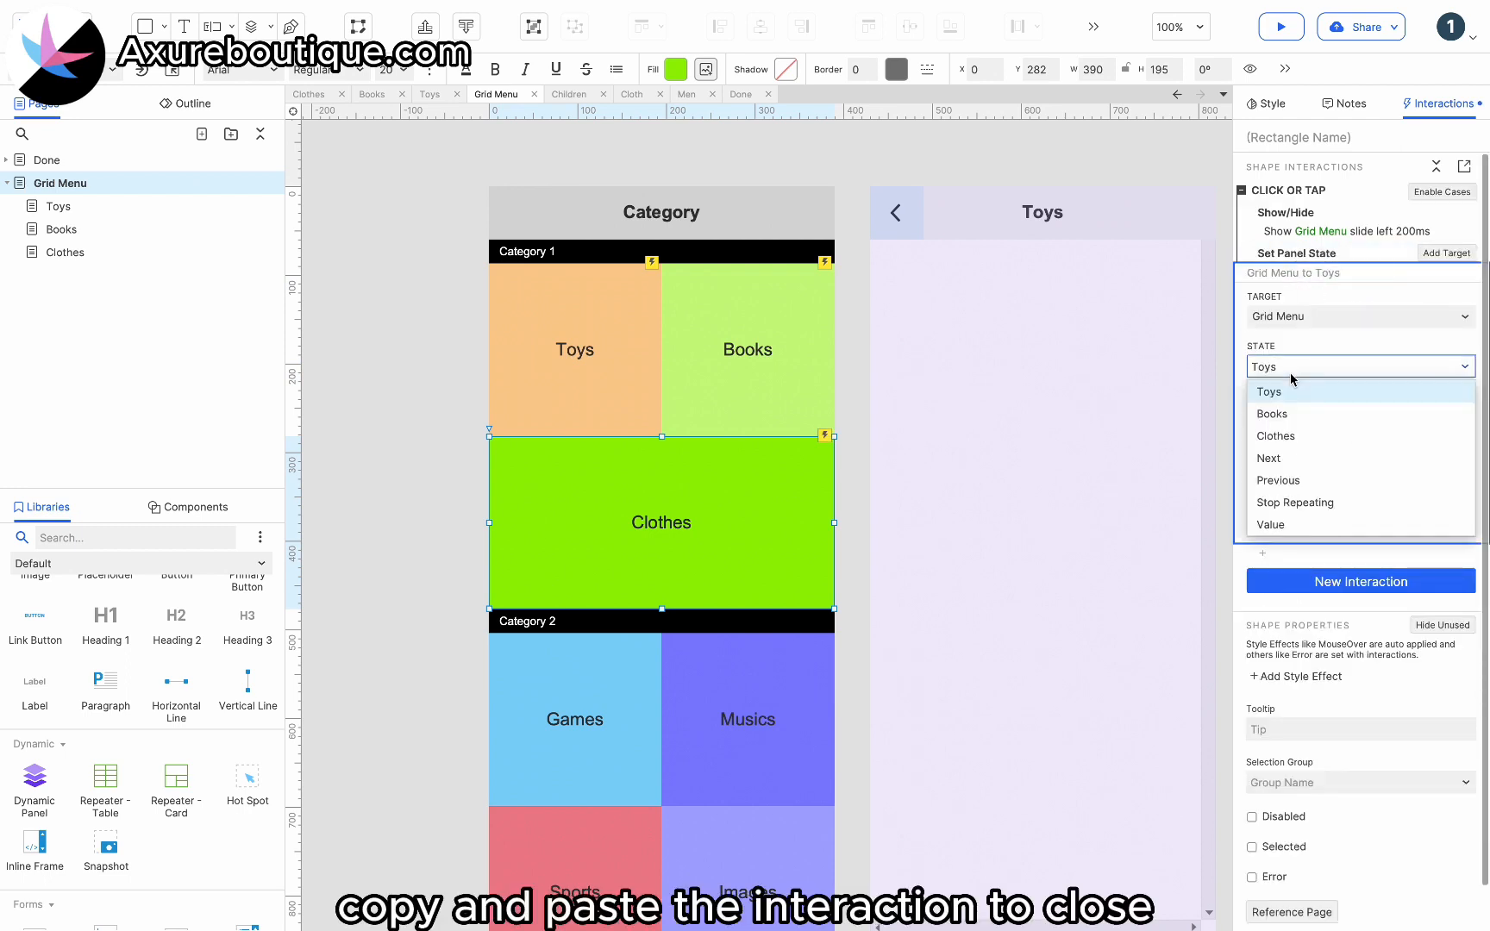
{"action": "left_click", "coordinate": [1291, 439]}
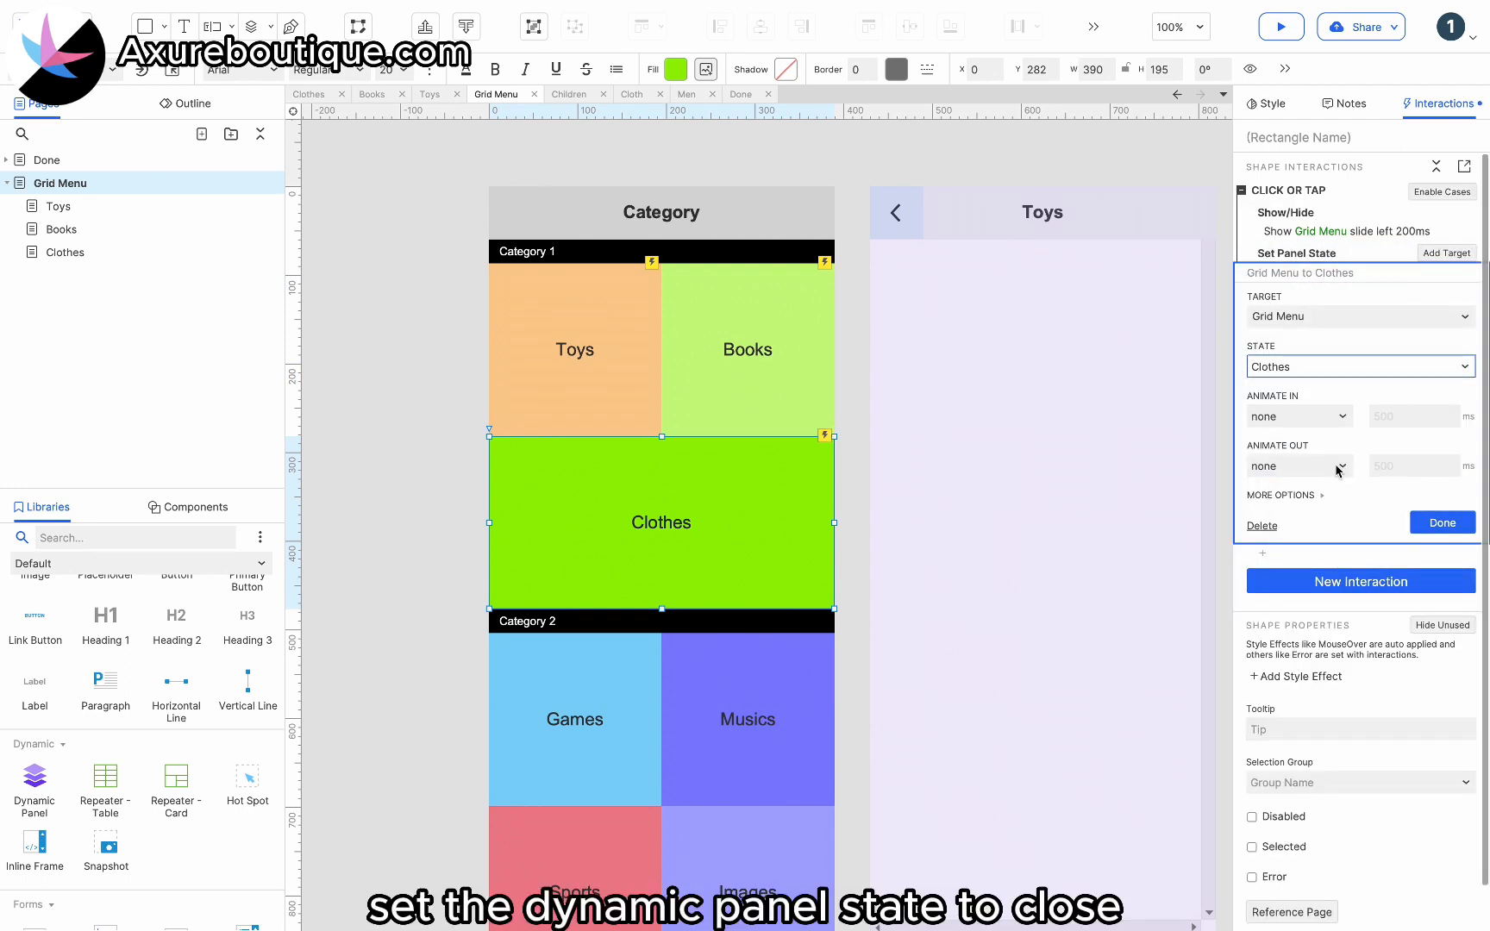
{"action": "left_click", "coordinate": [1442, 522]}
Set the Grid Menu dynamic panel to hidden and deselect it.
{"action": "left_click", "coordinate": [955, 481]}
{"action": "right_click", "coordinate": [996, 471]}
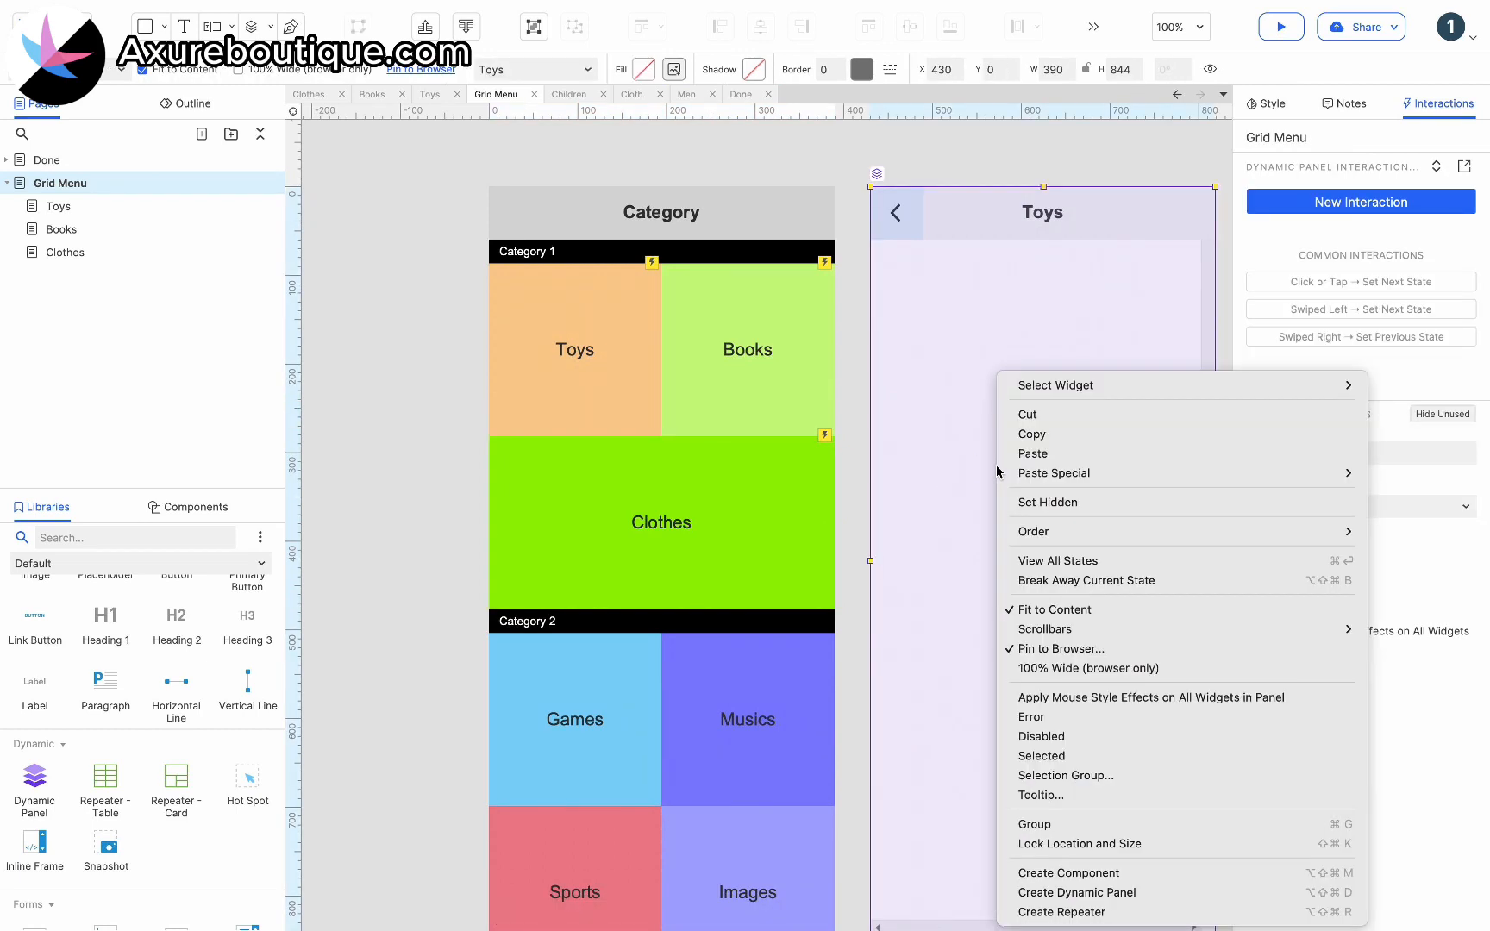
{"action": "left_click", "coordinate": [1045, 502]}
{"action": "left_click", "coordinate": [850, 474]}
{"action": "left_click", "coordinate": [709, 181]}
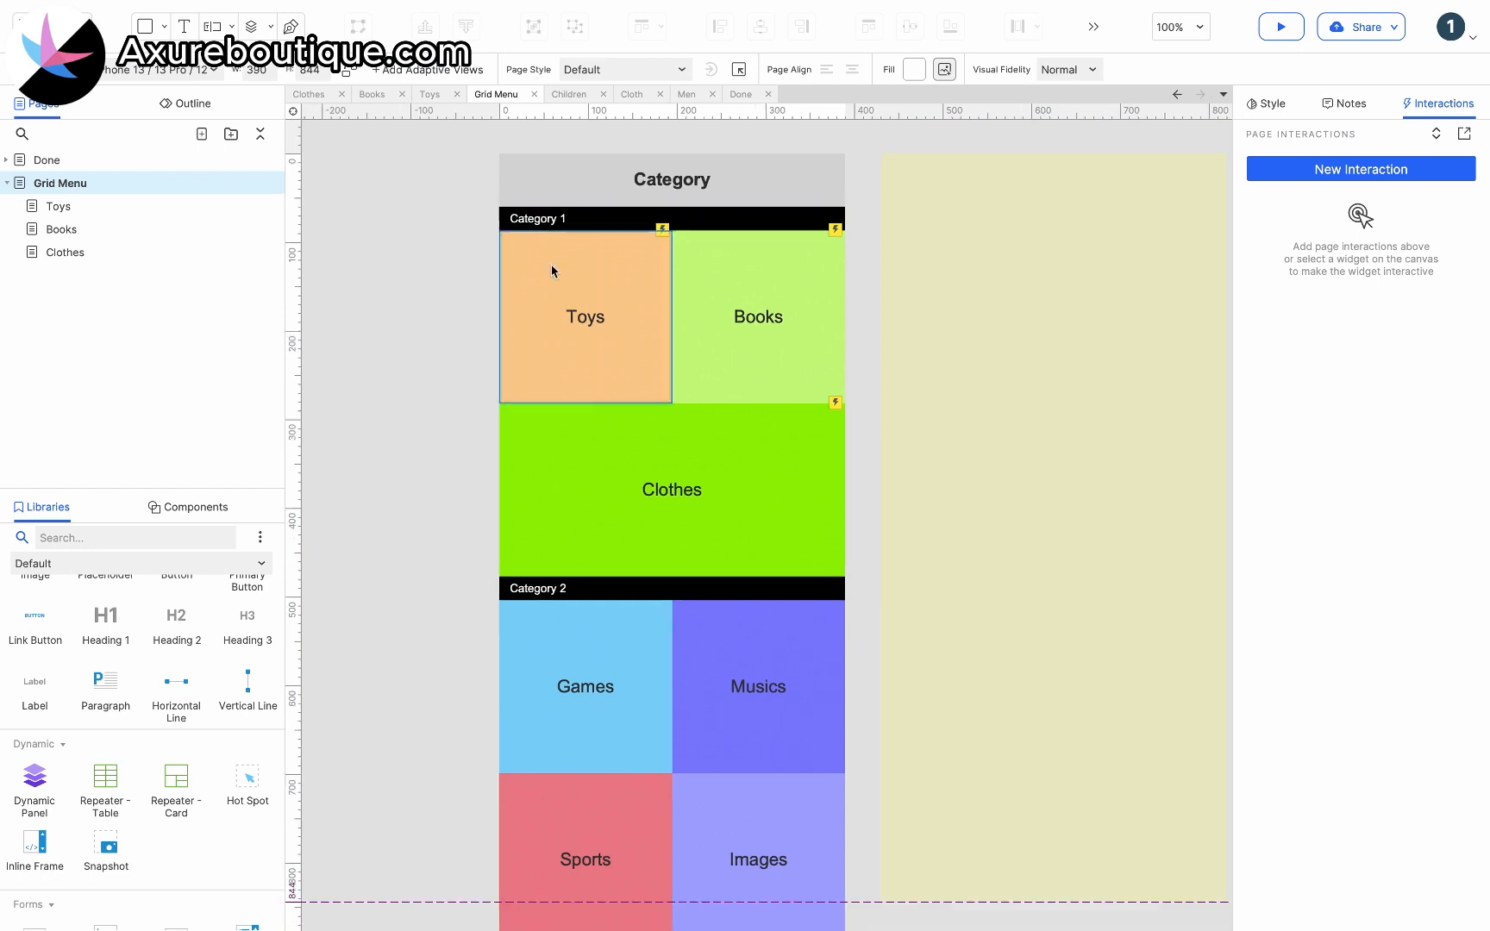
Change the fill of the Category title bar on the Grid Menu page to light yellow.
{"action": "left_click", "coordinate": [676, 69]}
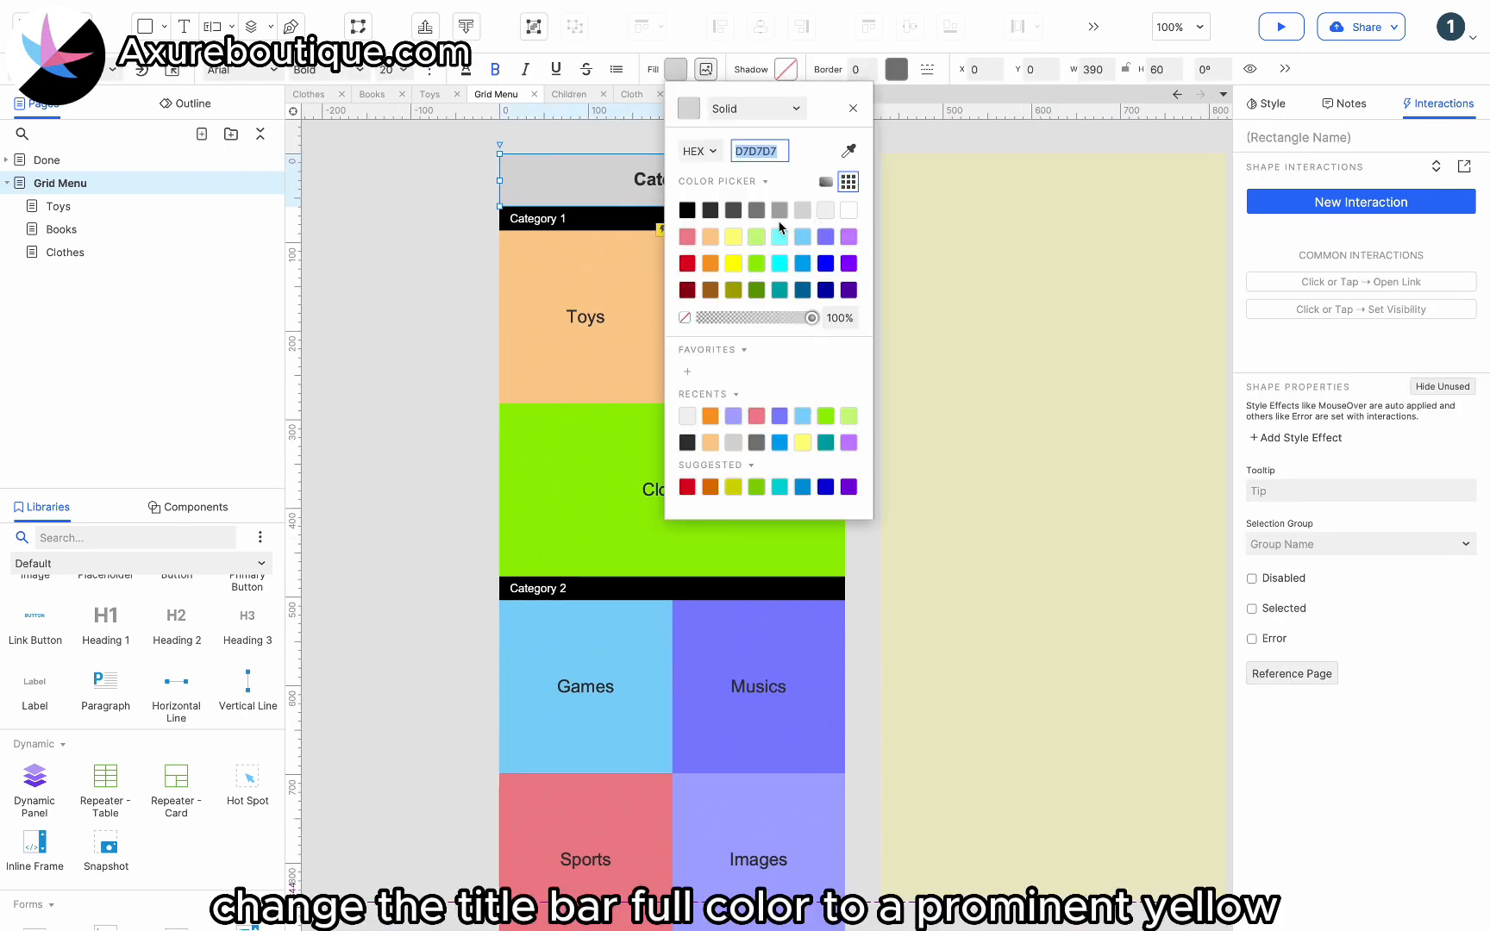
{"action": "left_click", "coordinate": [733, 236]}
{"action": "left_click", "coordinate": [471, 303]}
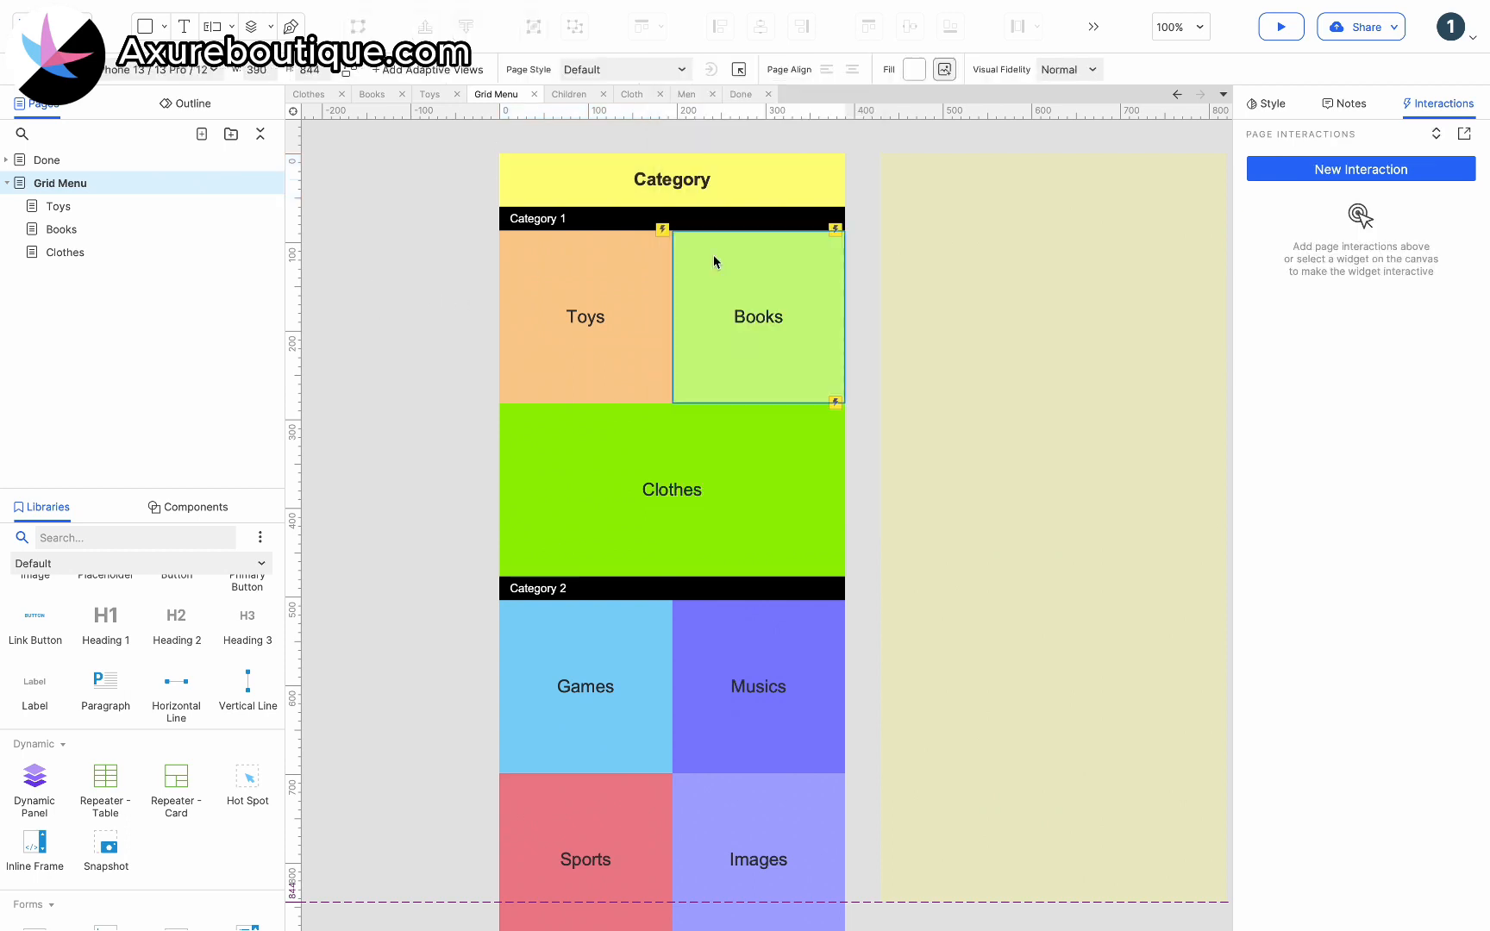
In the dynamic panel's Books state, link the inline frame to the Books page under Grid Menu.
{"action": "left_click", "coordinate": [997, 285]}
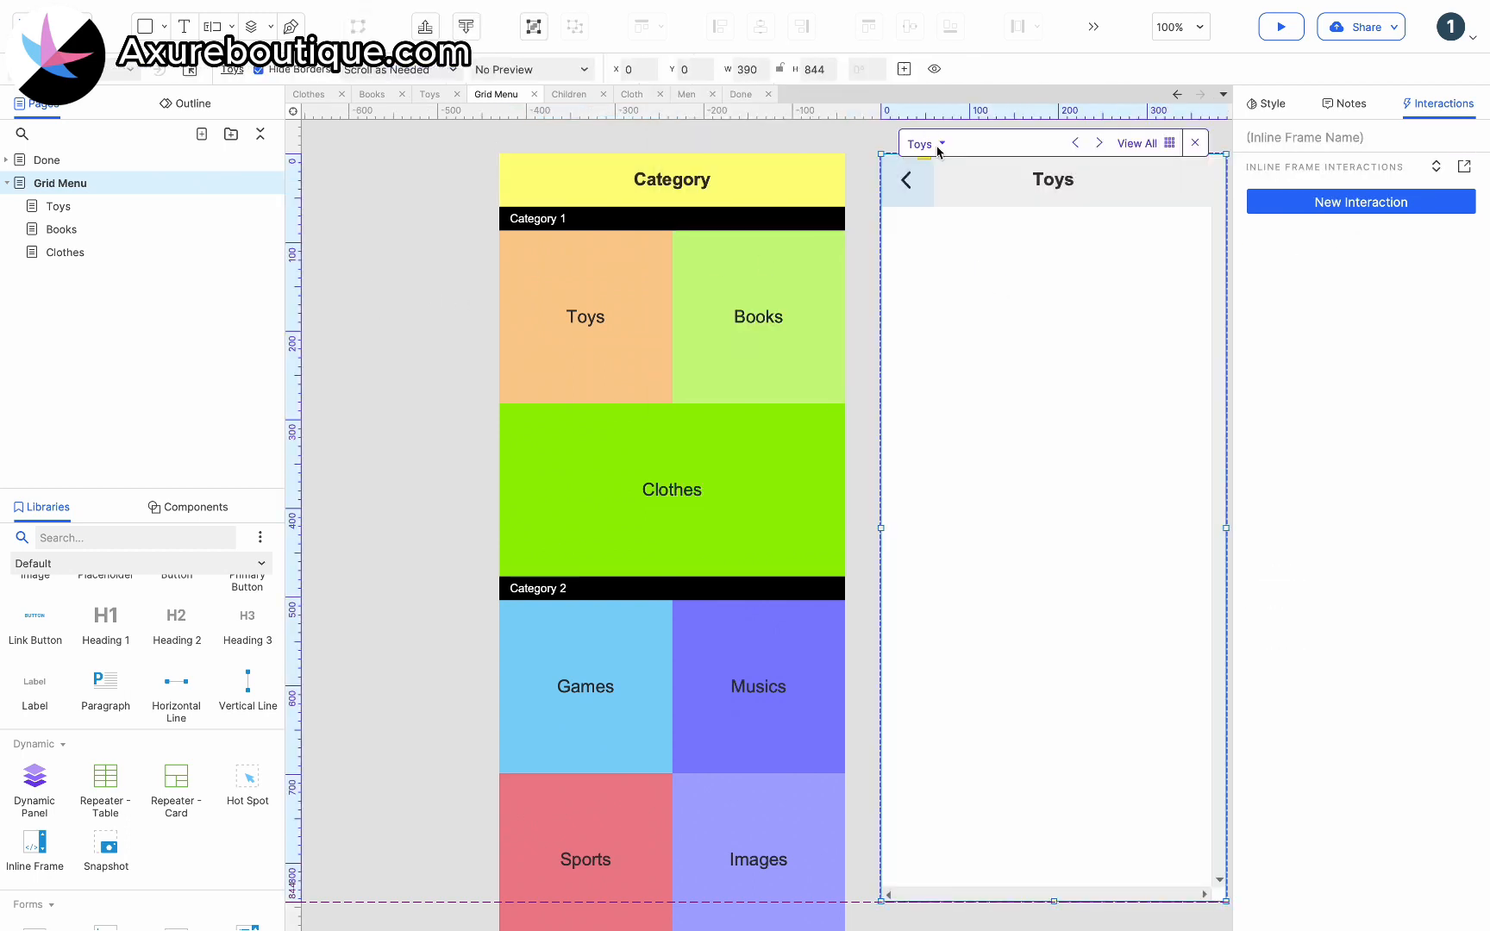
{"action": "left_click", "coordinate": [939, 147]}
{"action": "left_click", "coordinate": [932, 60]}
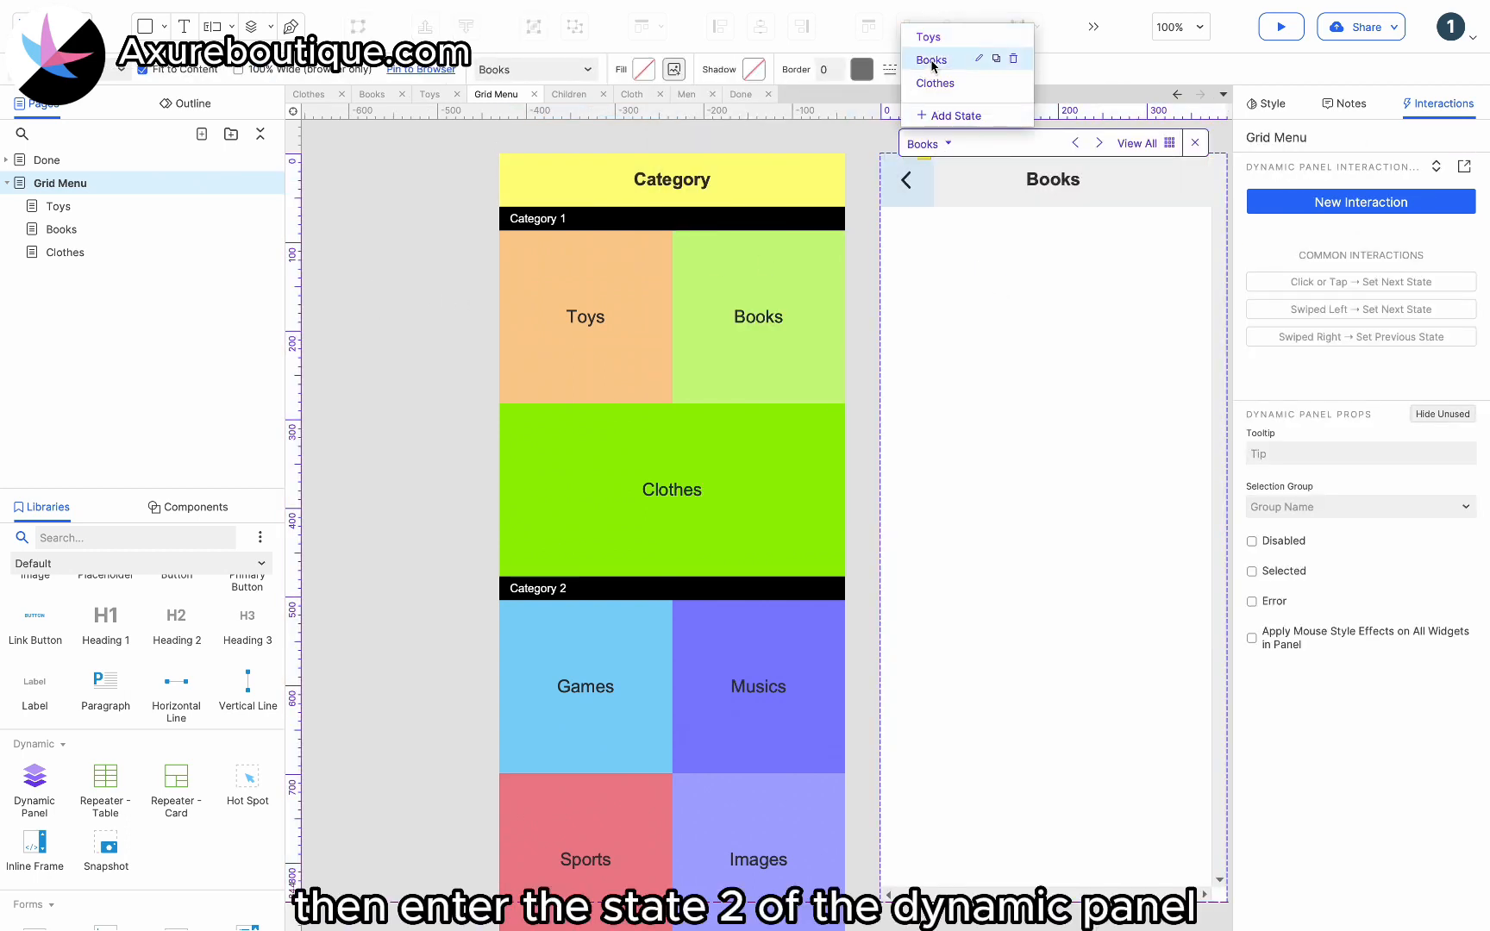
{"action": "left_click", "coordinate": [1035, 284]}
{"action": "double_click", "coordinate": [1034, 284]}
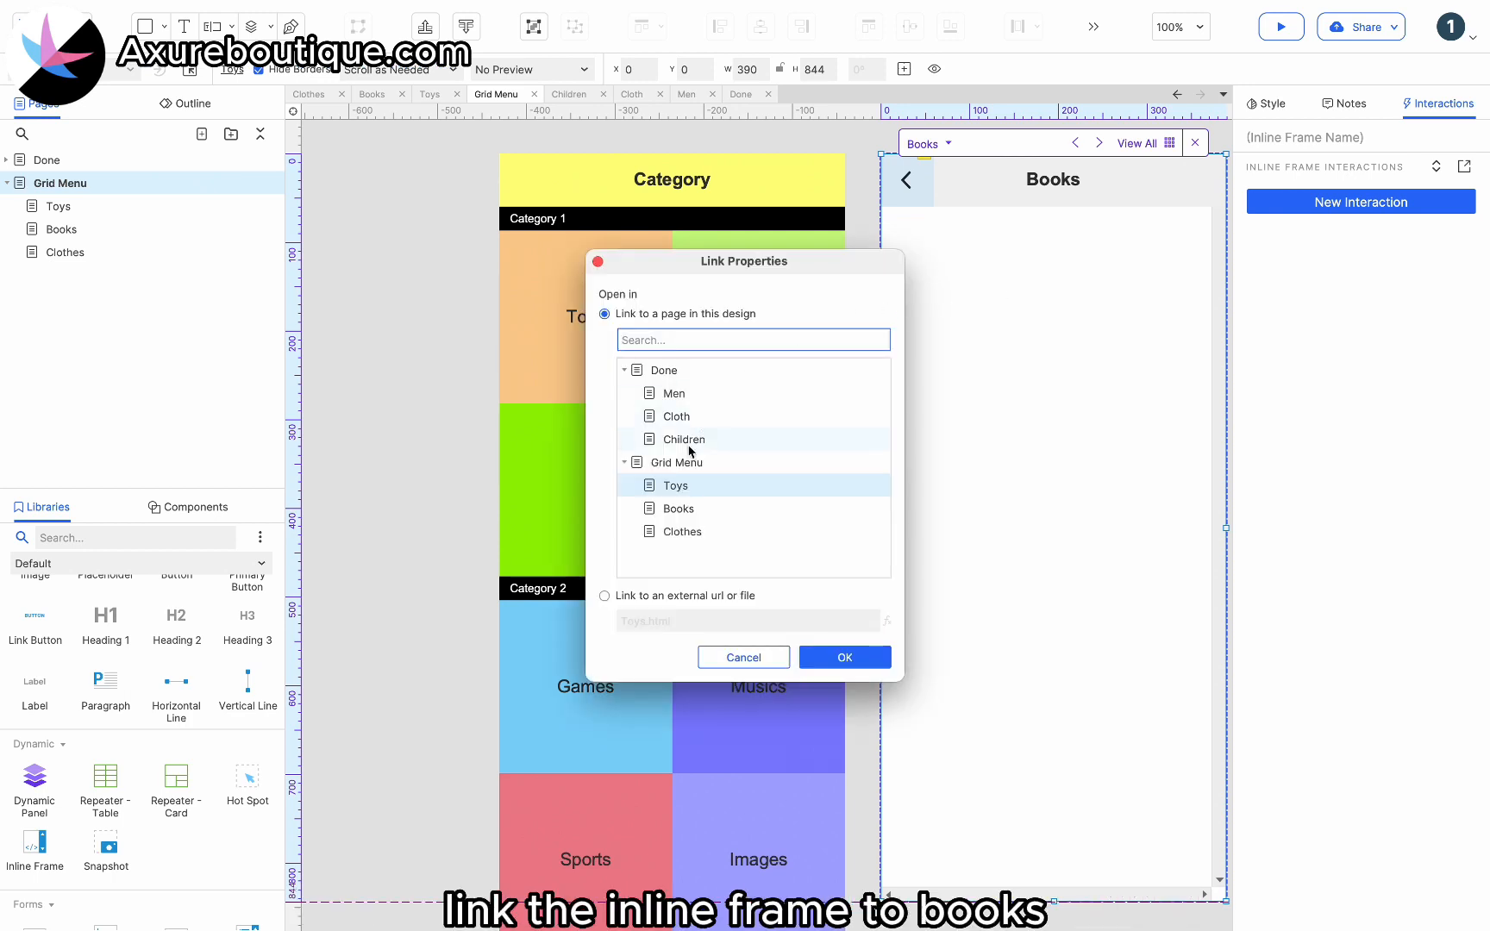
{"action": "left_click", "coordinate": [688, 509]}
{"action": "left_click", "coordinate": [849, 657]}
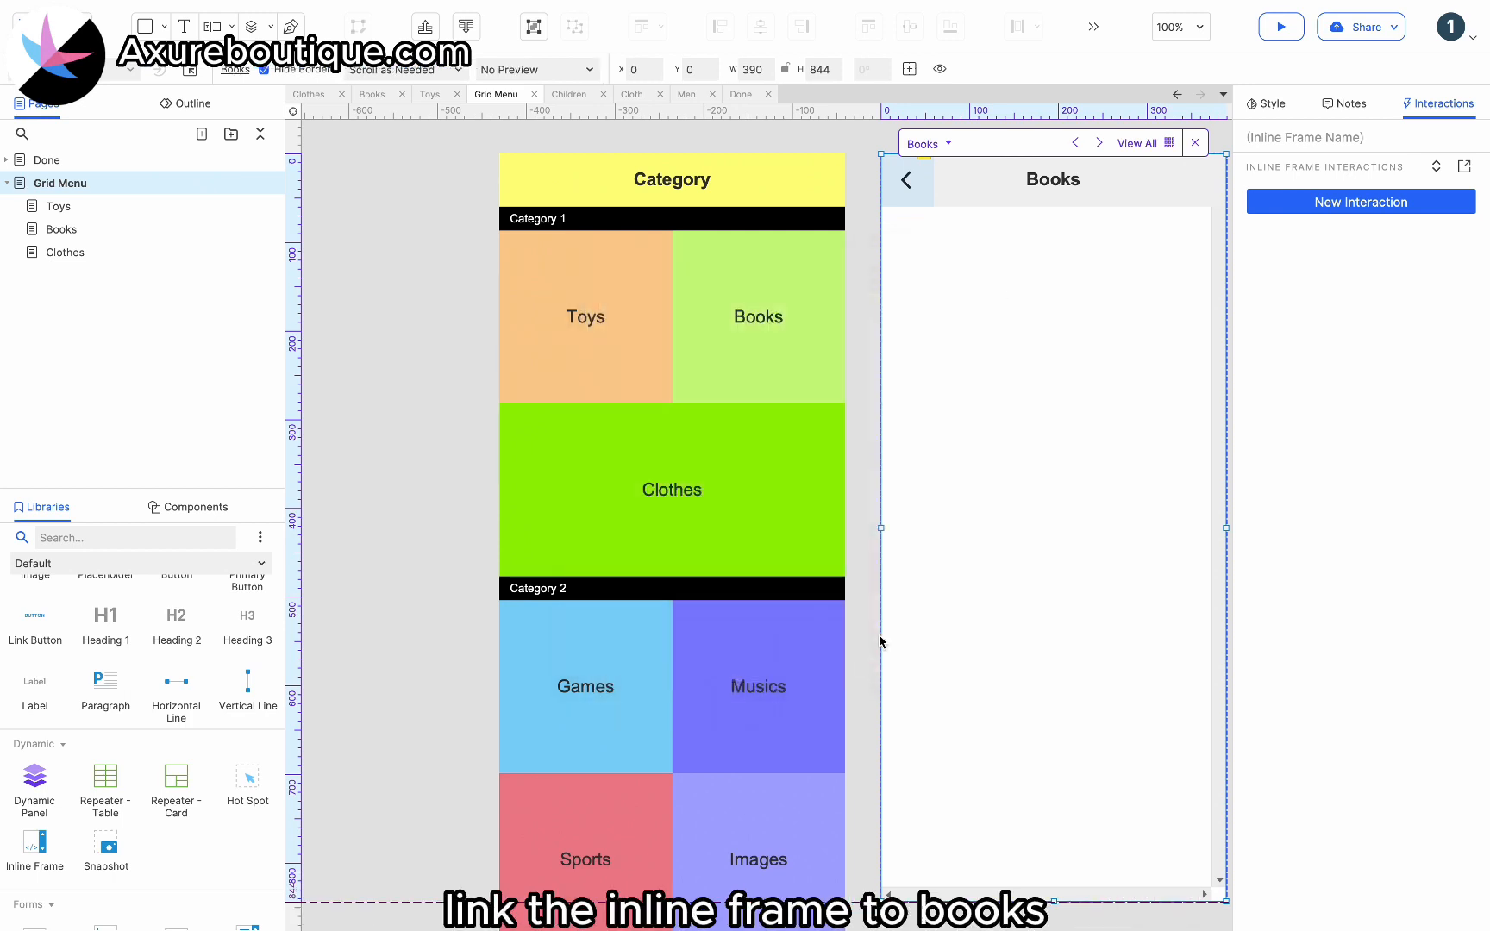
In the dynamic panel's Clothes state, link the inline frame to the Clothes page under Grid Menu.
{"action": "left_click", "coordinate": [926, 144]}
{"action": "left_click", "coordinate": [936, 84]}
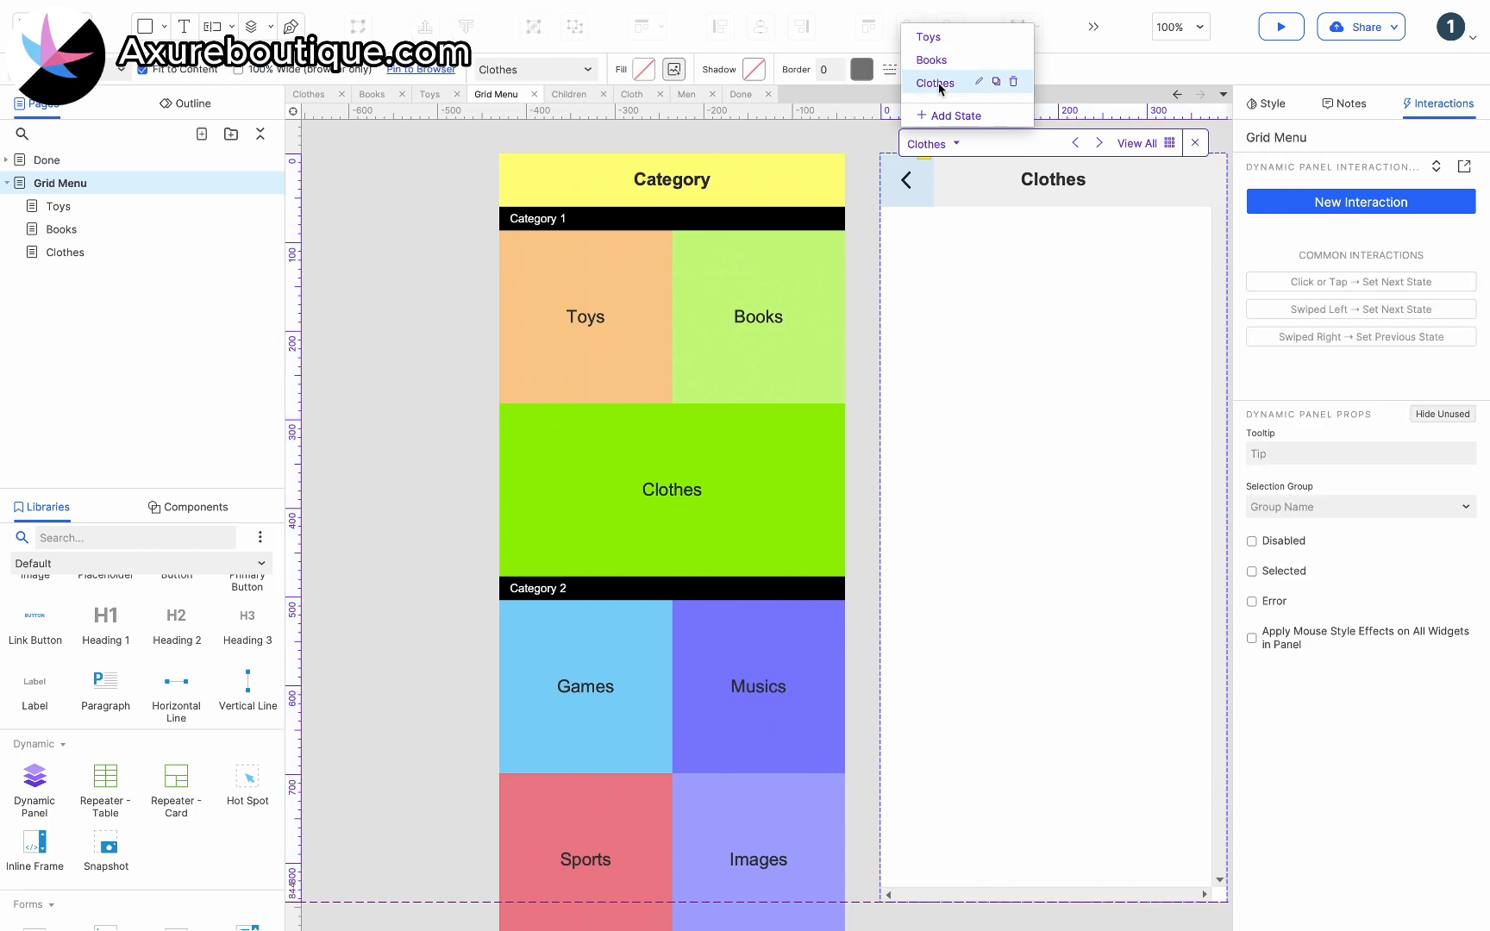
{"action": "left_click", "coordinate": [997, 322]}
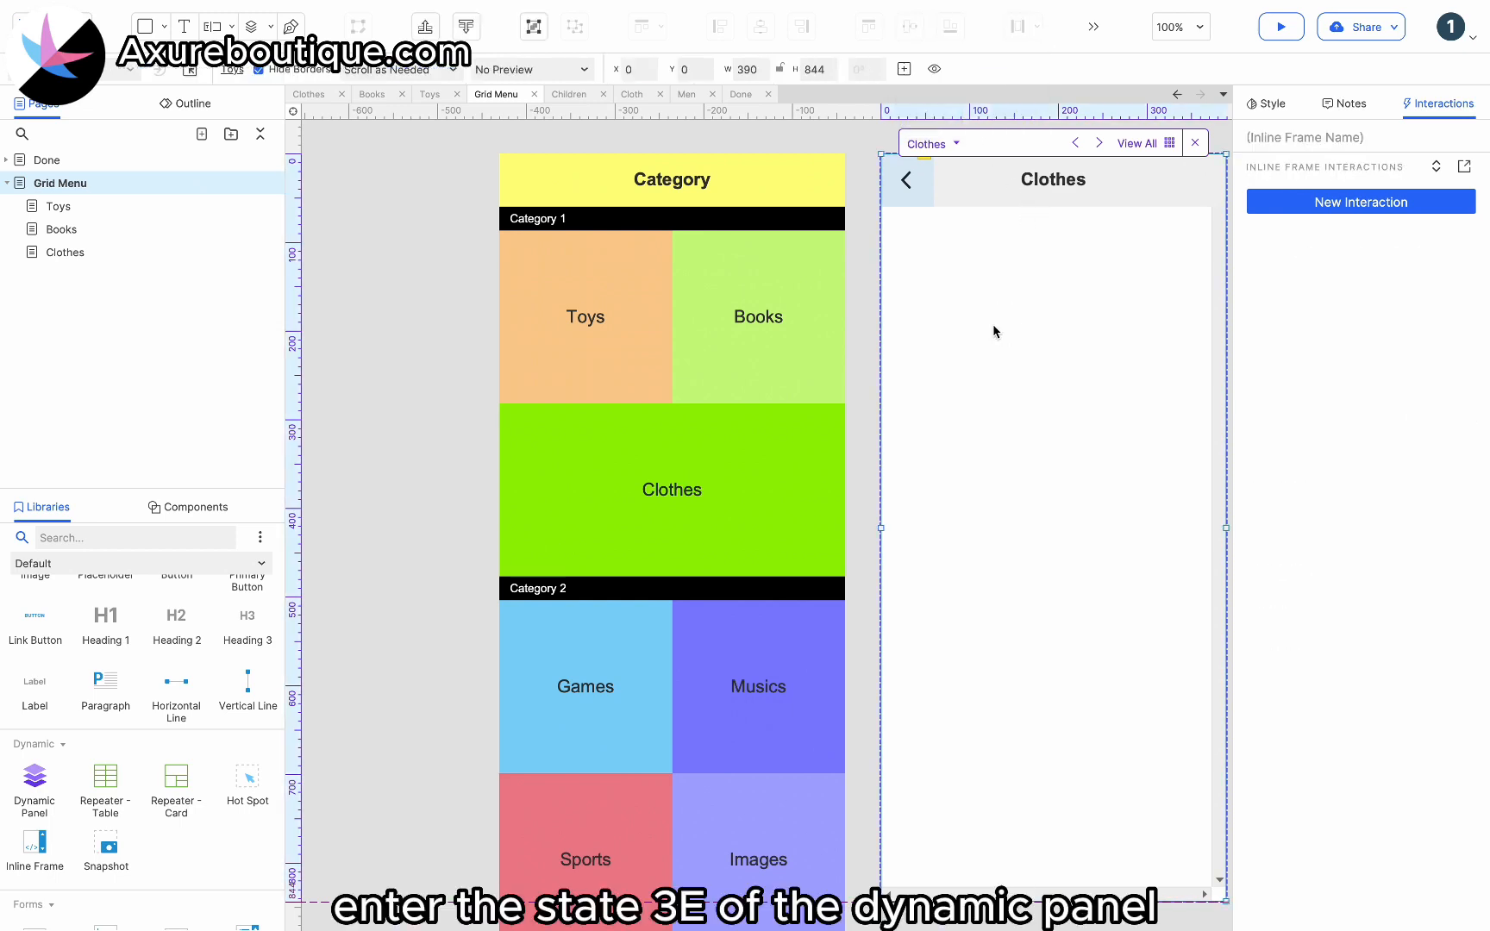
{"action": "double_click", "coordinate": [994, 330]}
{"action": "left_click", "coordinate": [683, 532]}
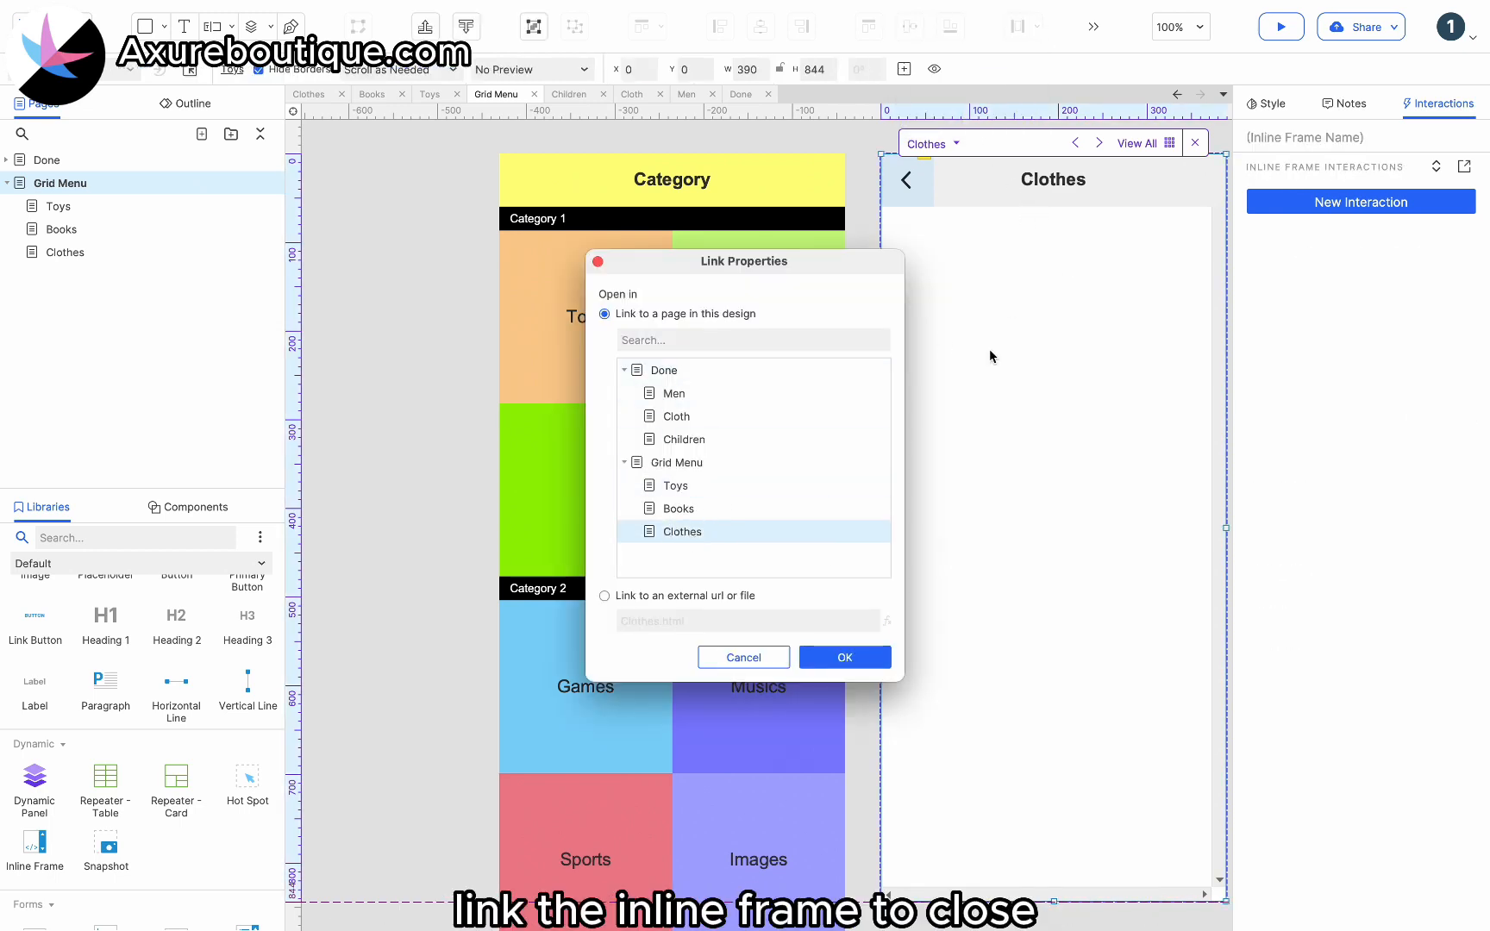
{"action": "left_click", "coordinate": [847, 658]}
Preview the prototype in the browser and test the Toys tile, its scrolling content and its back arrow.
{"action": "left_click", "coordinate": [1280, 32]}
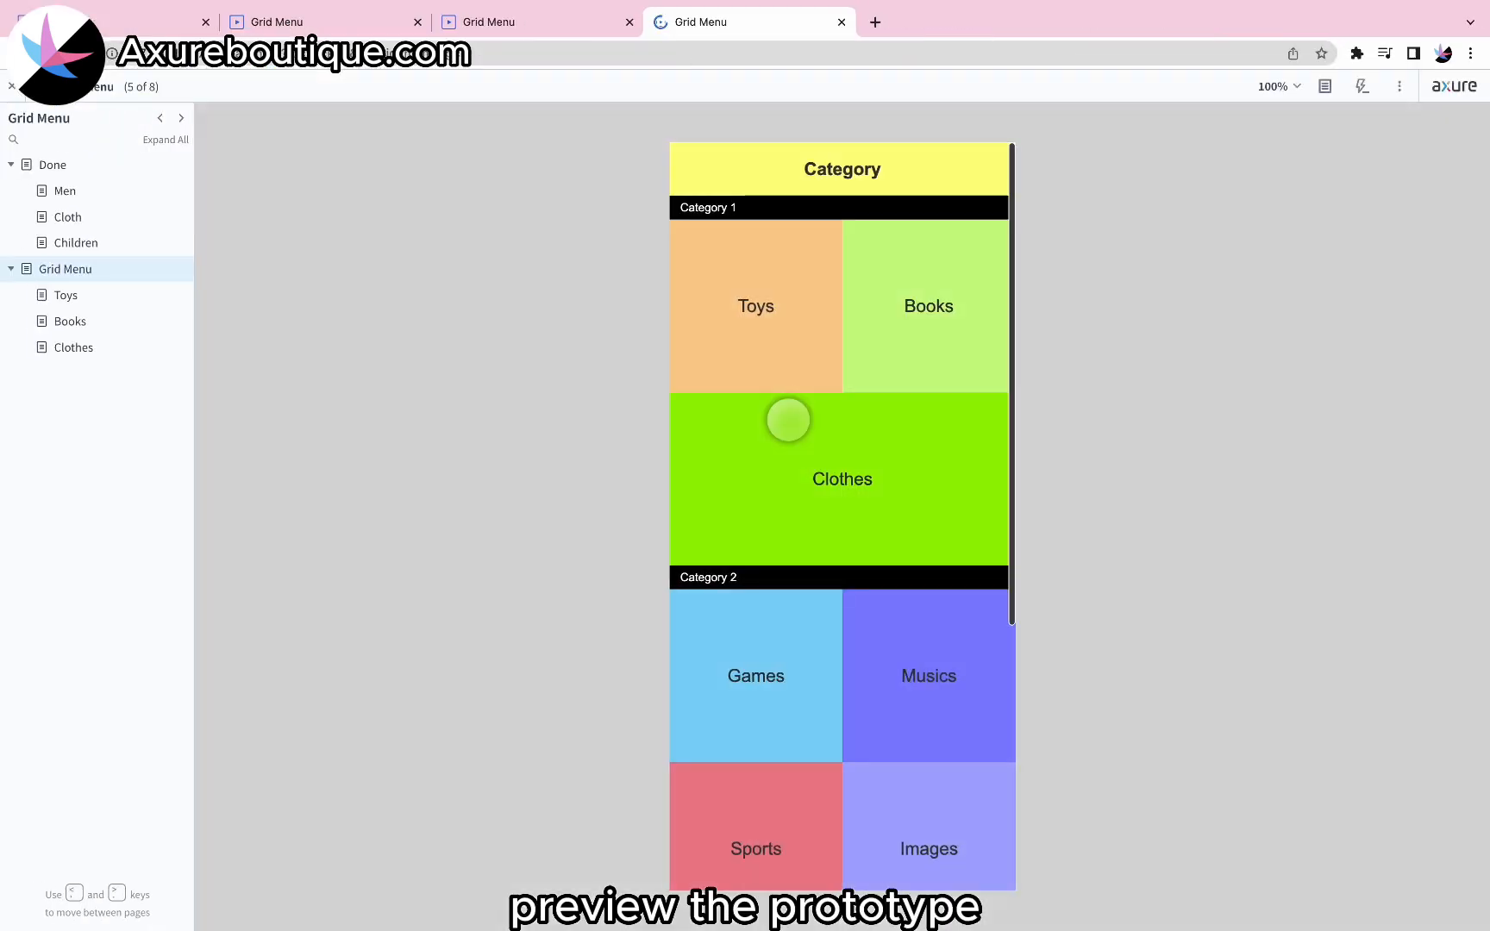
{"action": "left_click", "coordinate": [792, 293]}
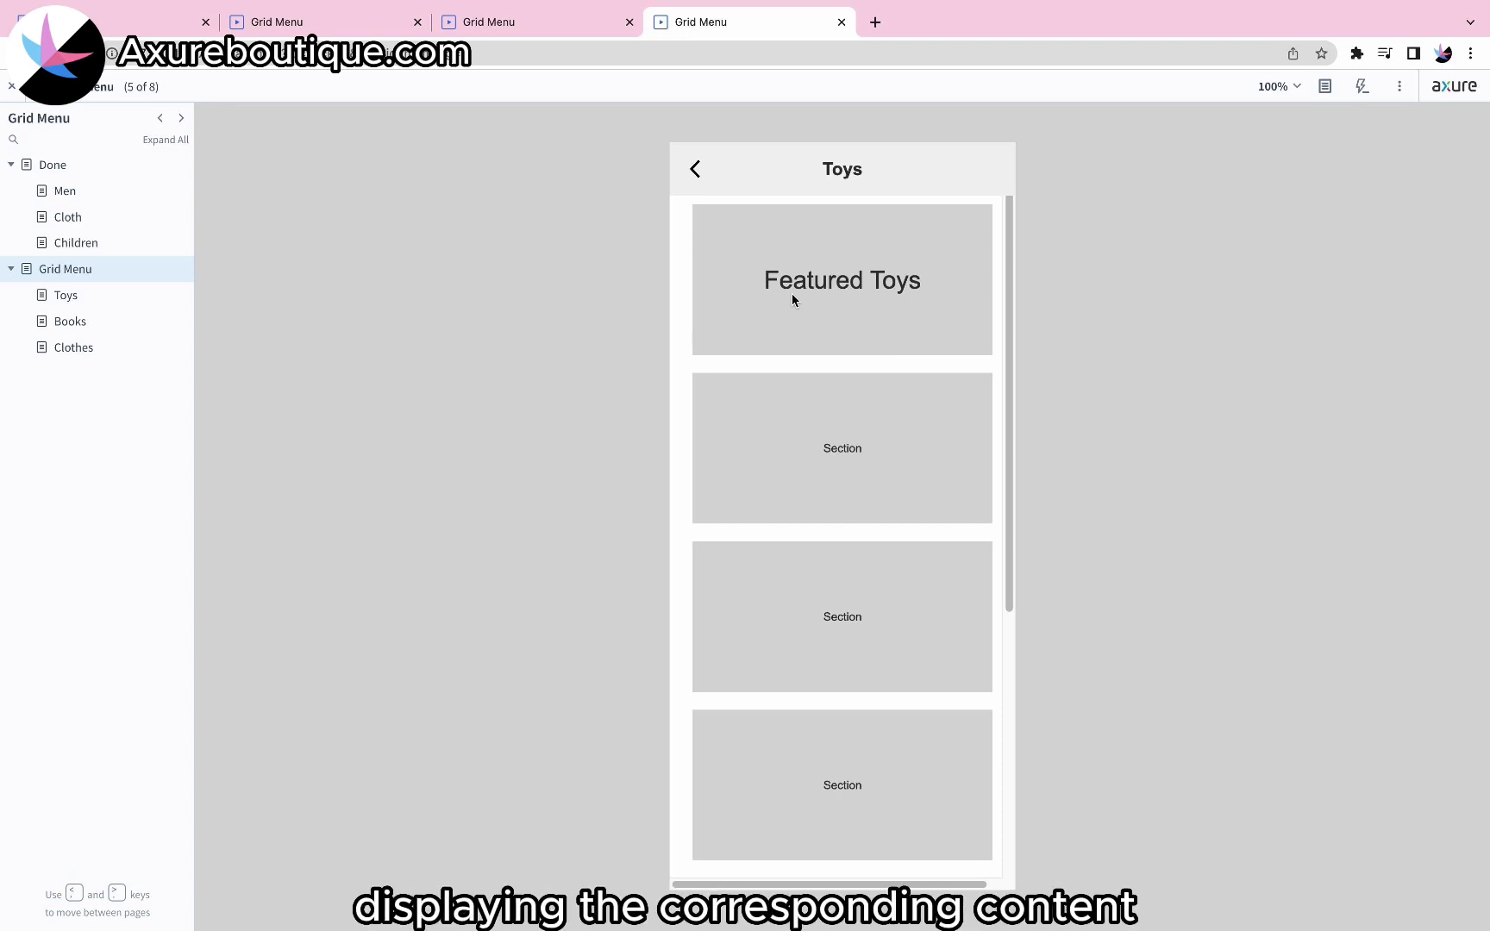
{"action": "scroll", "coordinate": [791, 294], "scroll_direction": "down", "scroll_amount": 3}
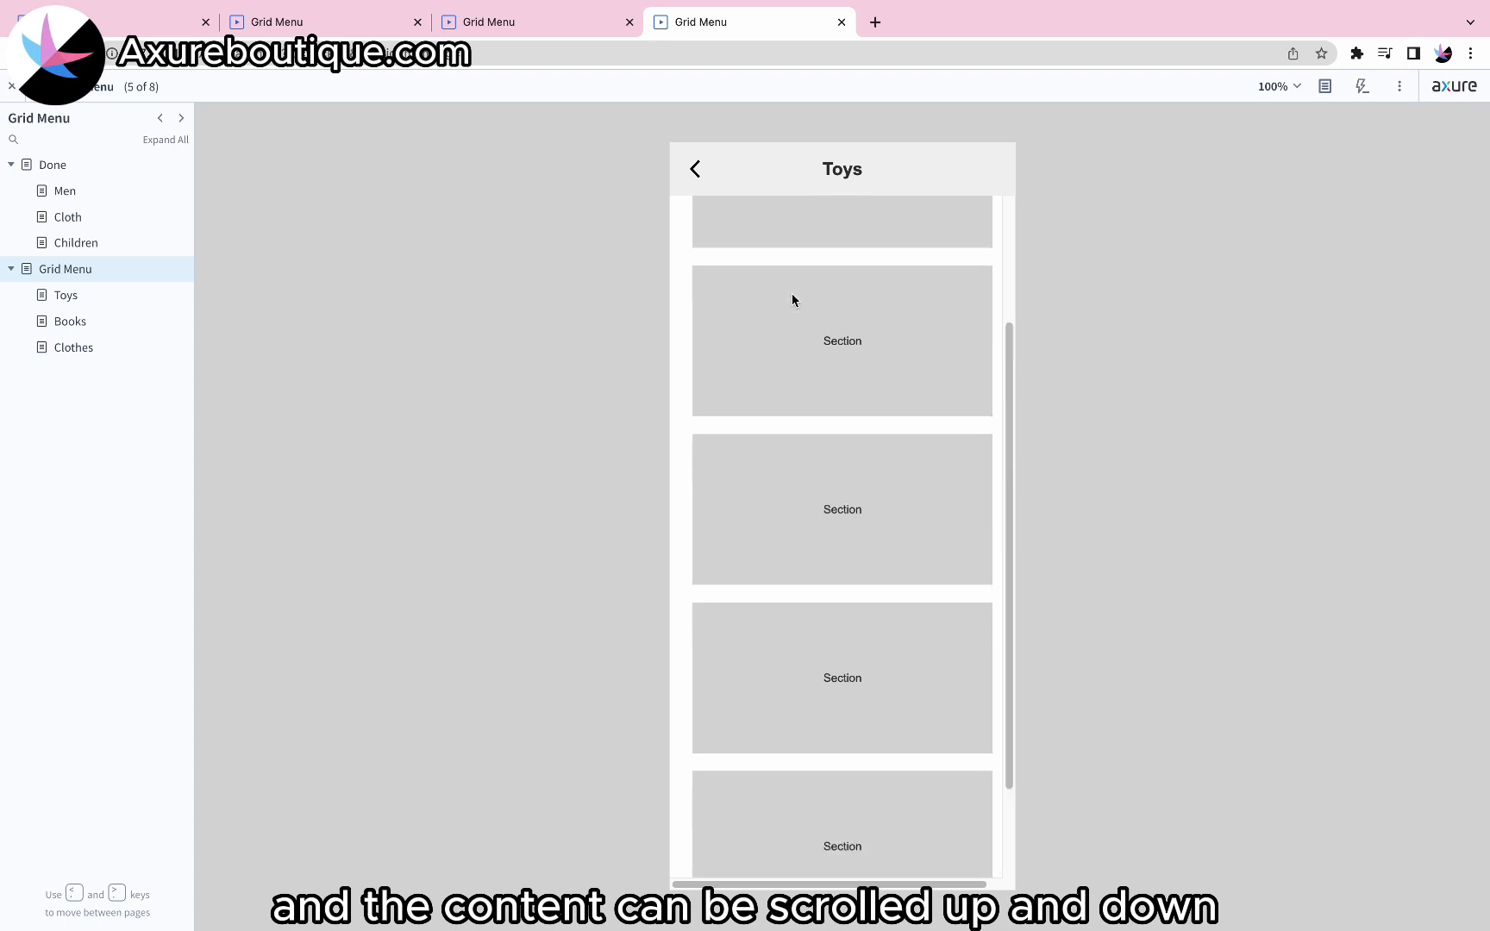
{"action": "scroll", "coordinate": [792, 294], "scroll_direction": "up", "scroll_amount": 3}
{"action": "left_click", "coordinate": [697, 168]}
Test the Books tile with its back arrow and the Clothes tile, checking that both pages' content scrolls.
{"action": "left_click", "coordinate": [848, 242]}
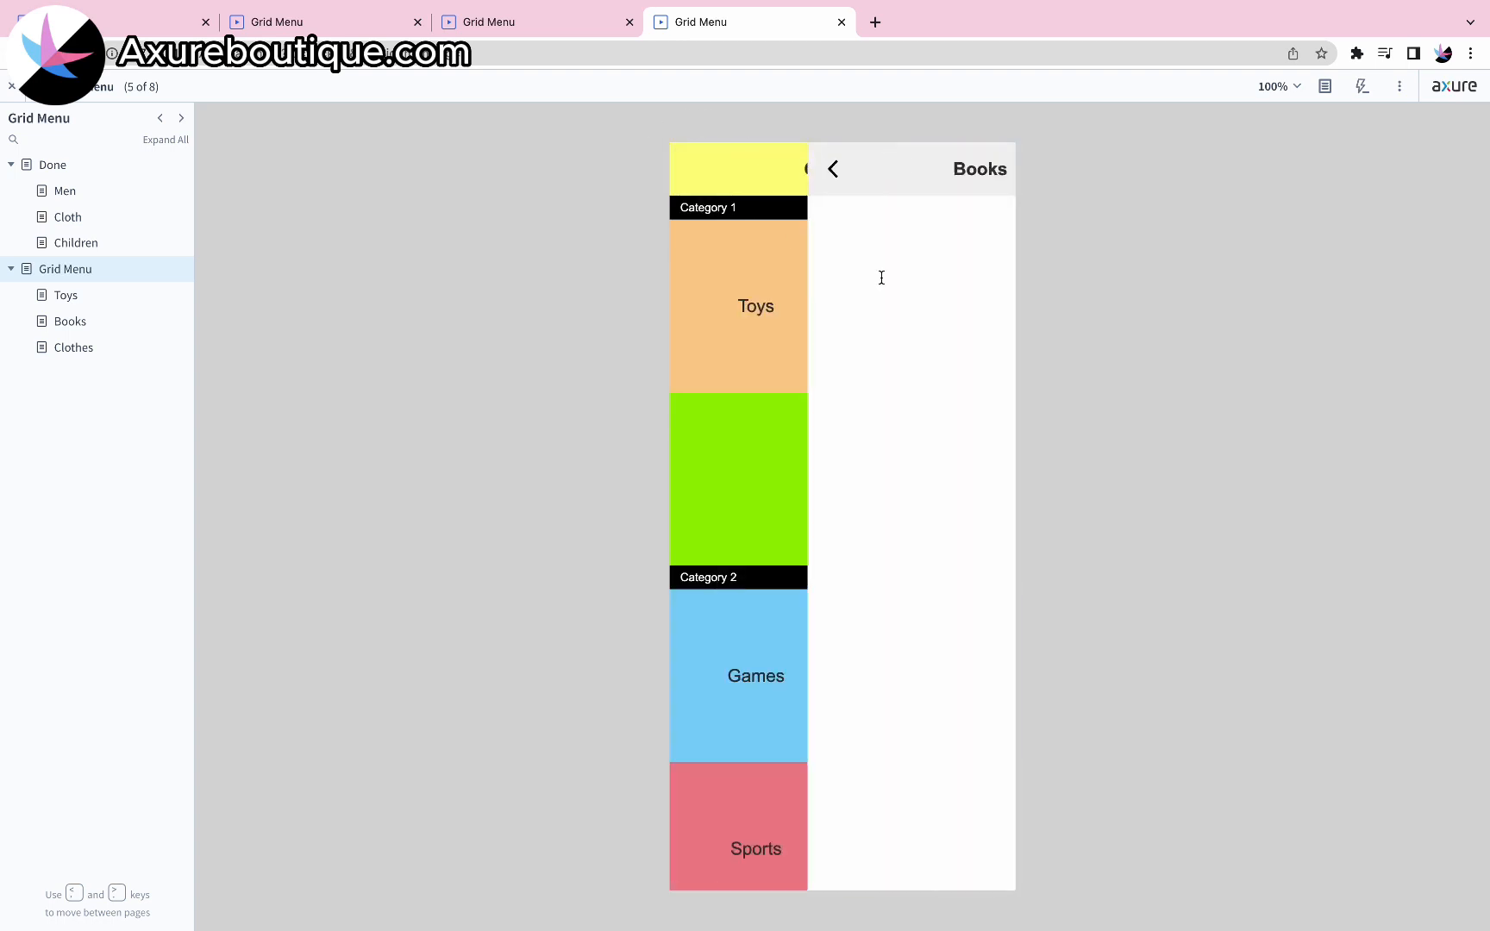
{"action": "scroll", "coordinate": [800, 341], "scroll_direction": "down", "scroll_amount": 1}
{"action": "scroll", "coordinate": [800, 340], "scroll_direction": "down", "scroll_amount": 3}
{"action": "scroll", "coordinate": [800, 336], "scroll_direction": "up", "scroll_amount": 4}
{"action": "left_click", "coordinate": [695, 169]}
{"action": "left_click", "coordinate": [797, 449]}
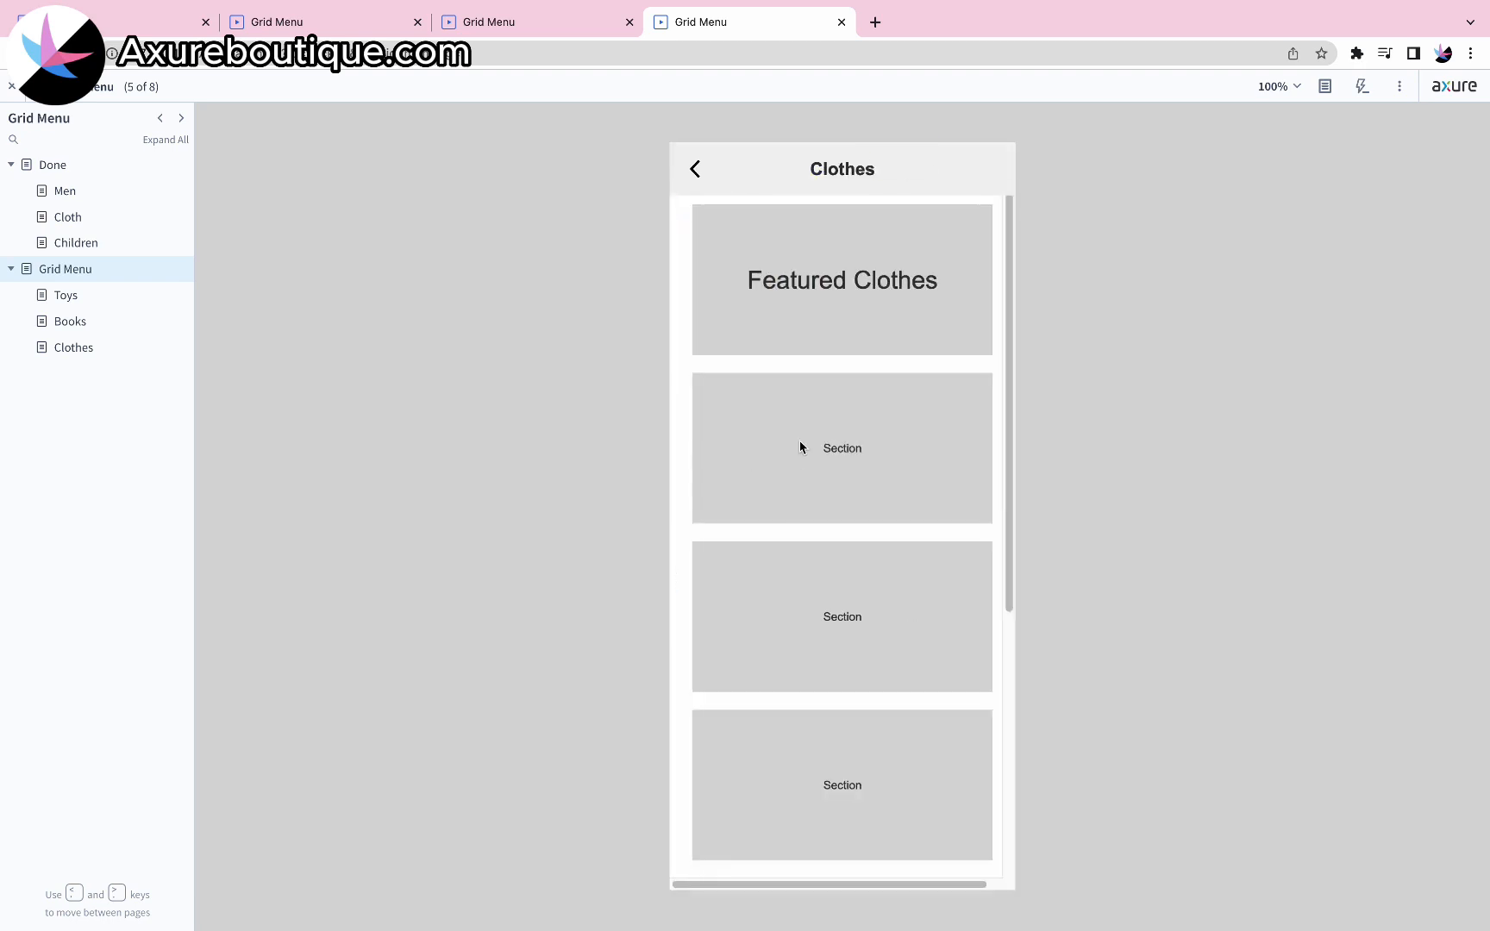
{"action": "scroll", "coordinate": [801, 435], "scroll_direction": "down", "scroll_amount": 5}
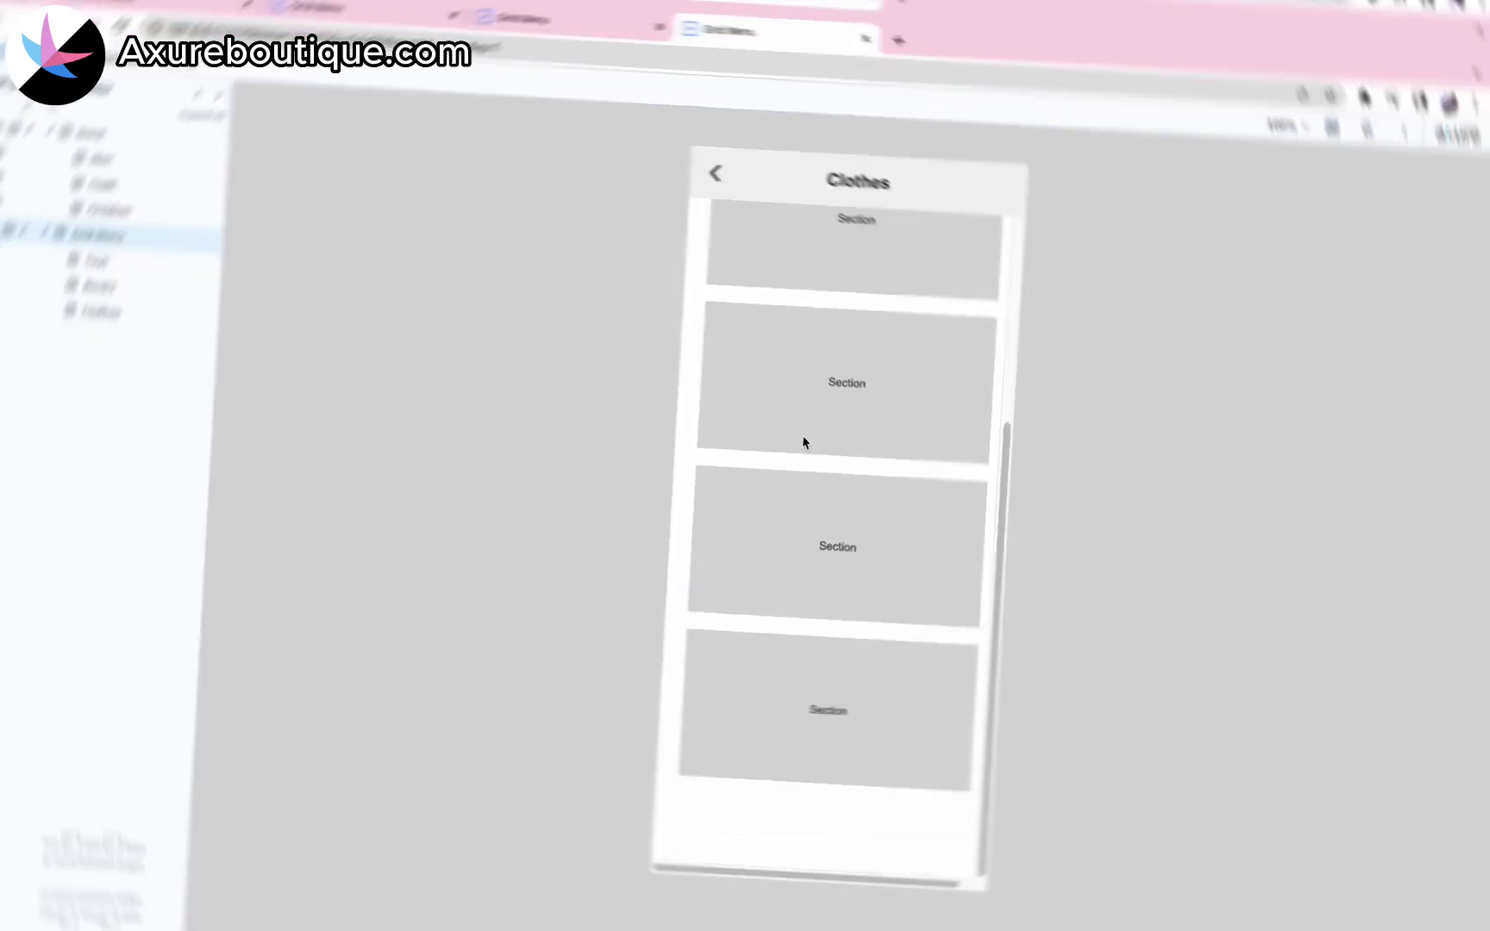